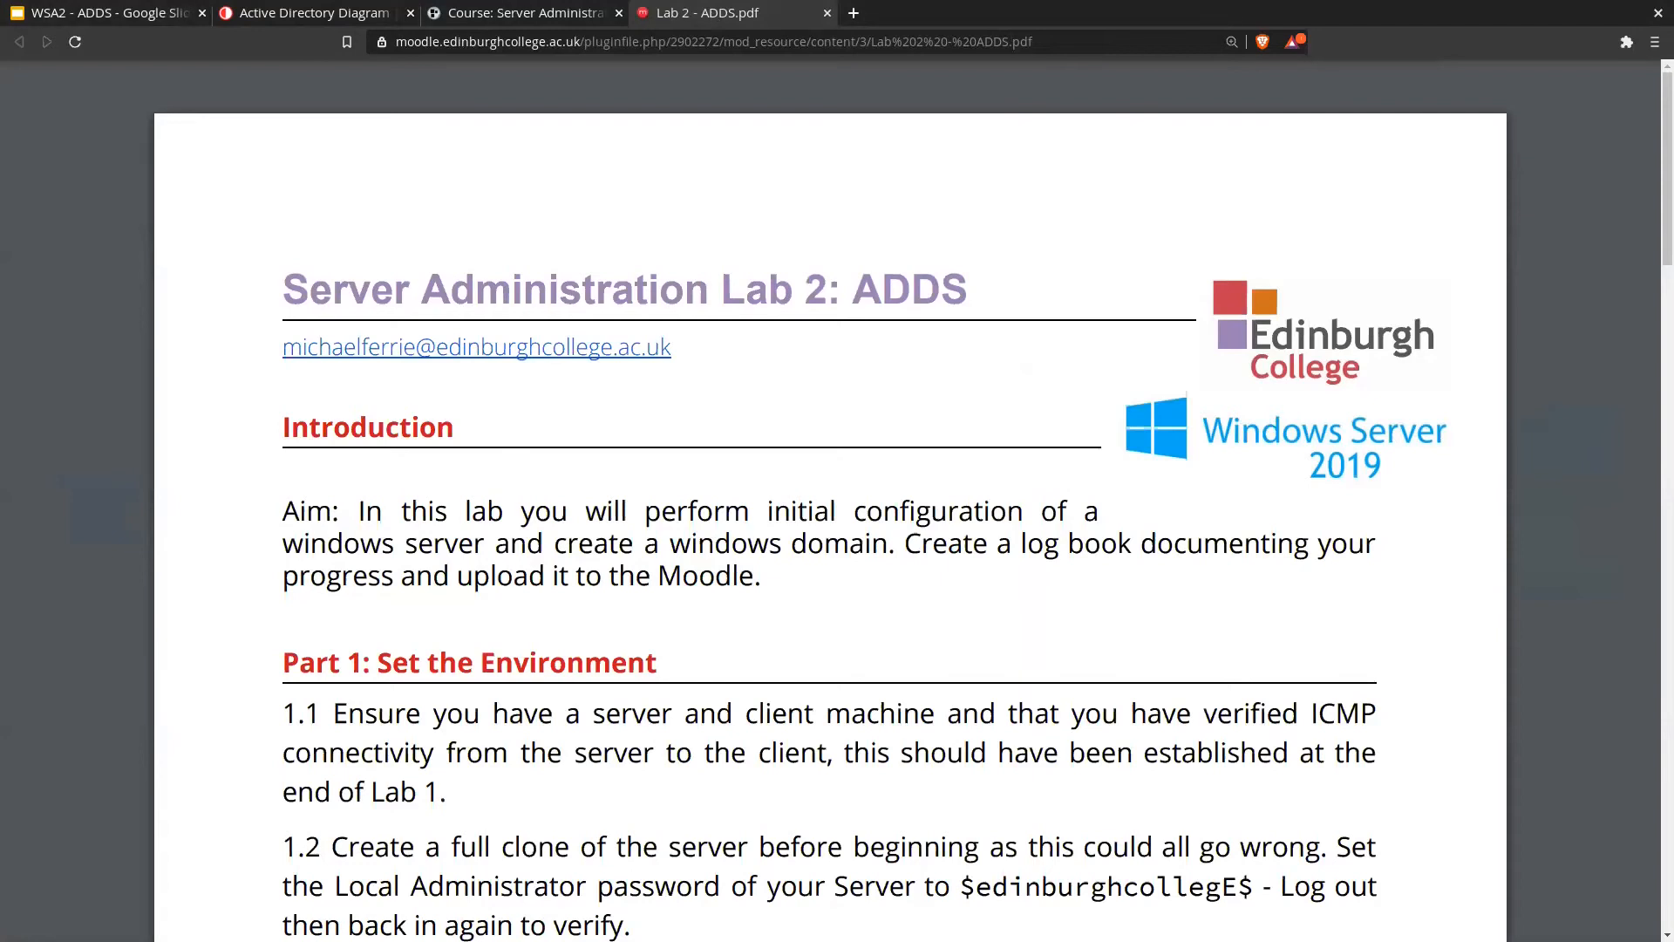
Step: Highlight the word ADDS in the Lab 2 PDF title
left_click_drag(855, 284, 988, 283)
left_click(988, 283)
scroll(972, 349, "down", 3)
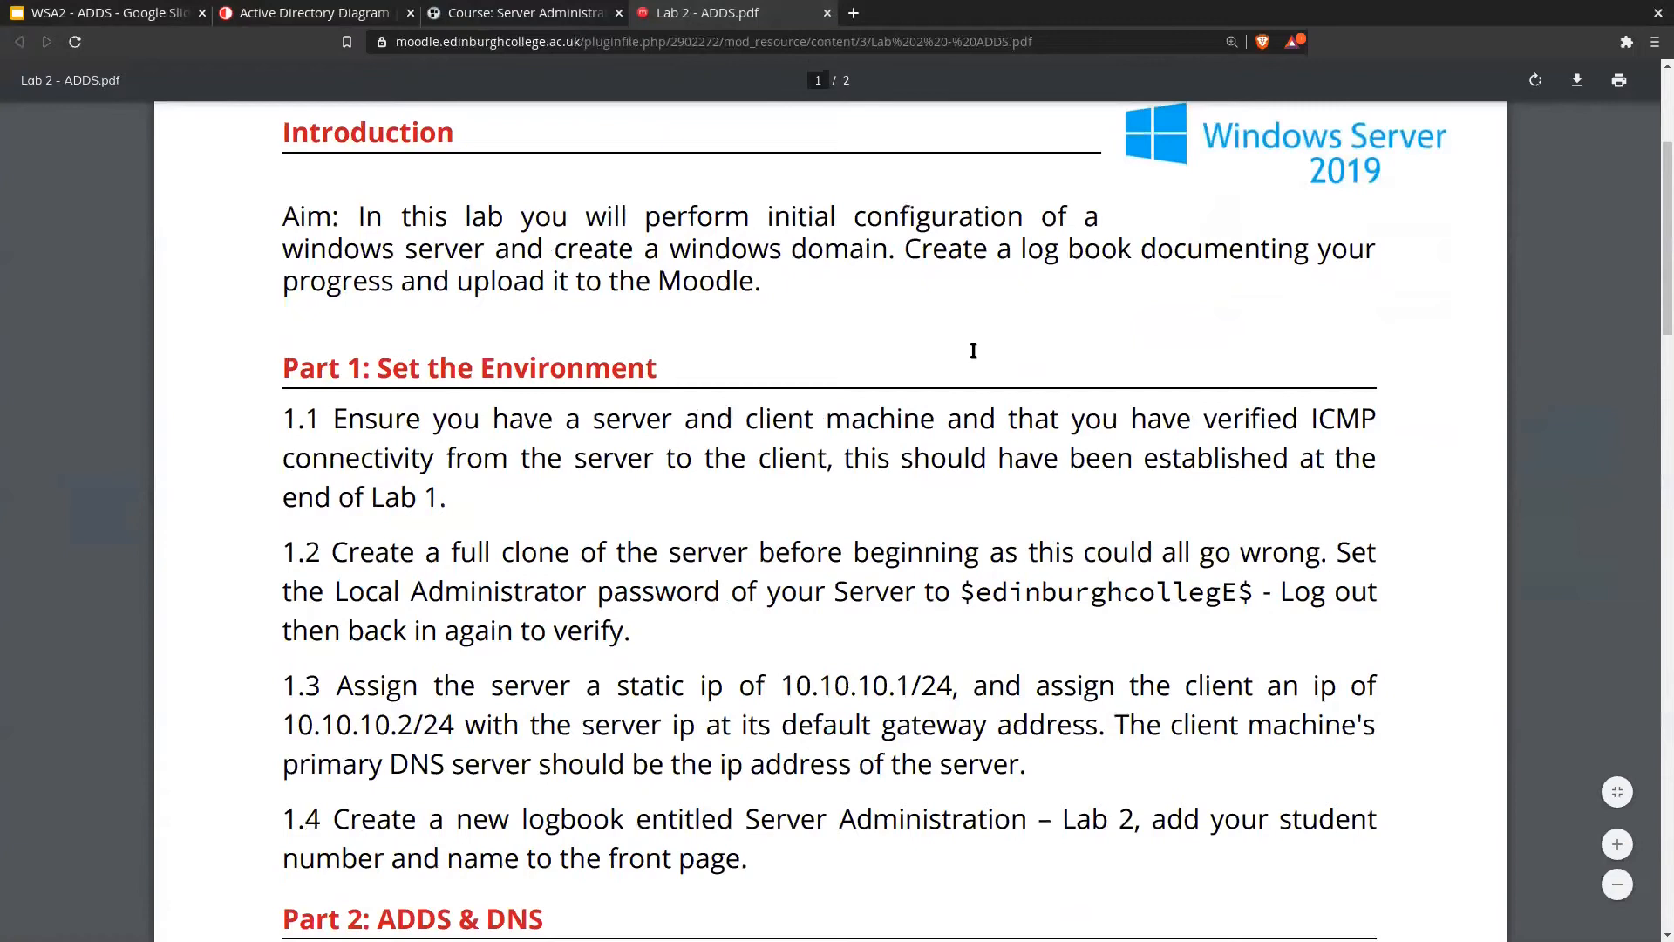
scroll(973, 350, "down", 1)
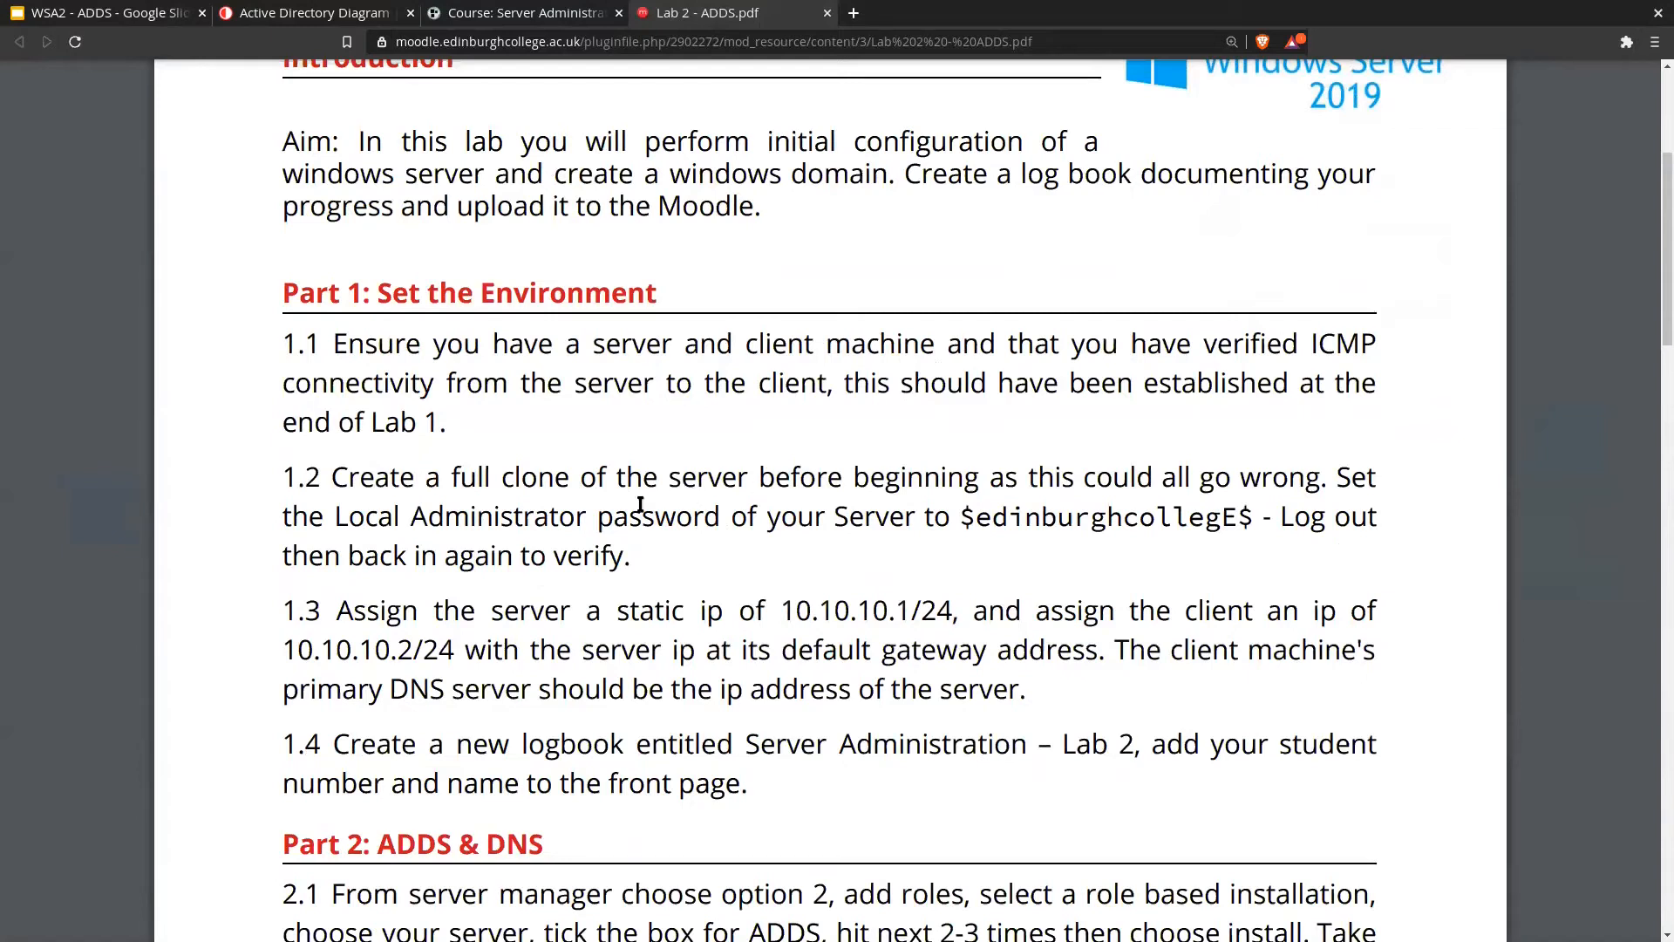
left_click_drag(338, 344, 572, 419)
left_click(655, 361)
left_click_drag(705, 349, 436, 434)
left_click(1394, 338)
double_click(1358, 352)
left_click(585, 380)
left_click(436, 434)
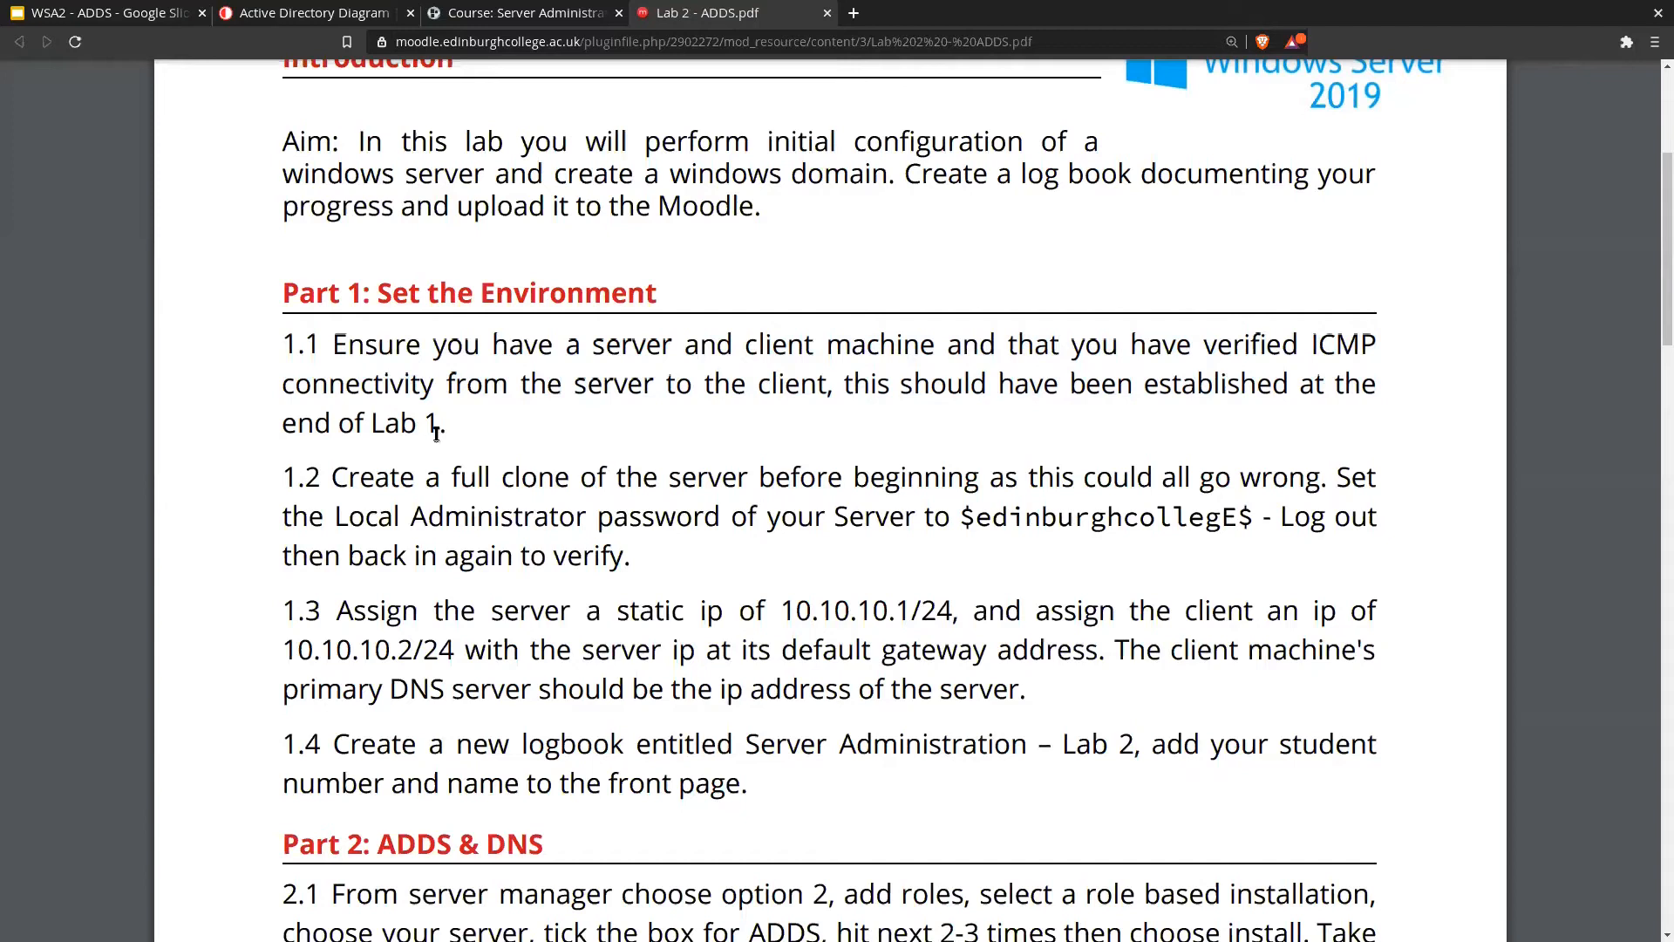
left_click_drag(332, 478, 633, 562)
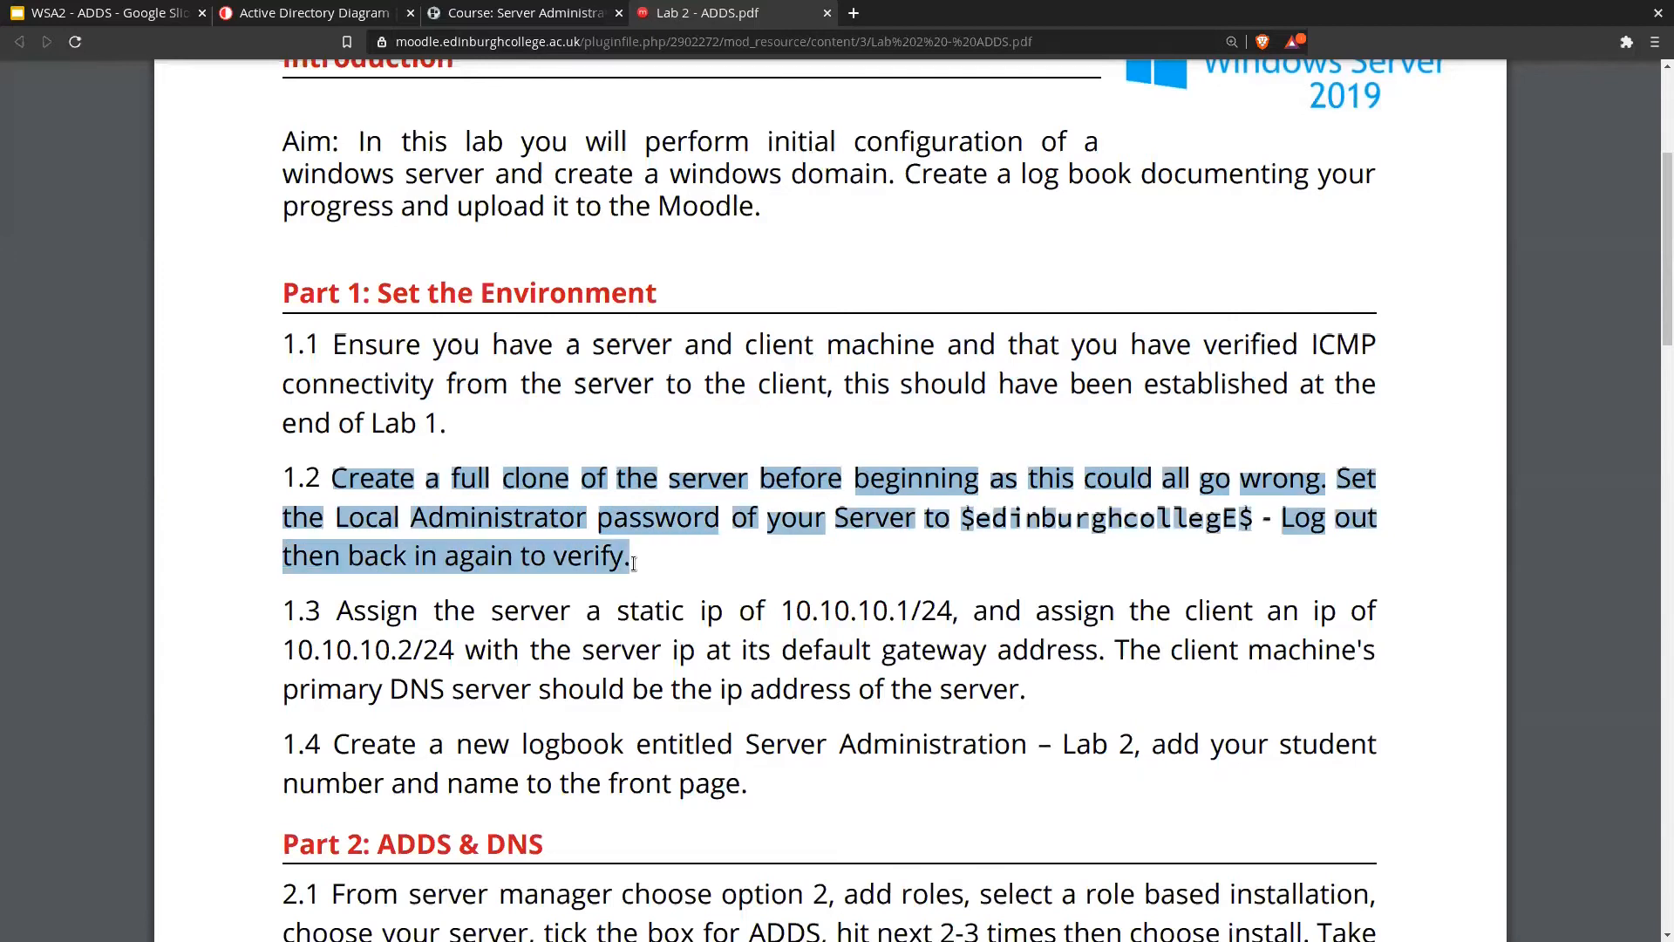
left_click(633, 562)
left_click_drag(334, 467, 1285, 478)
left_click(1287, 476)
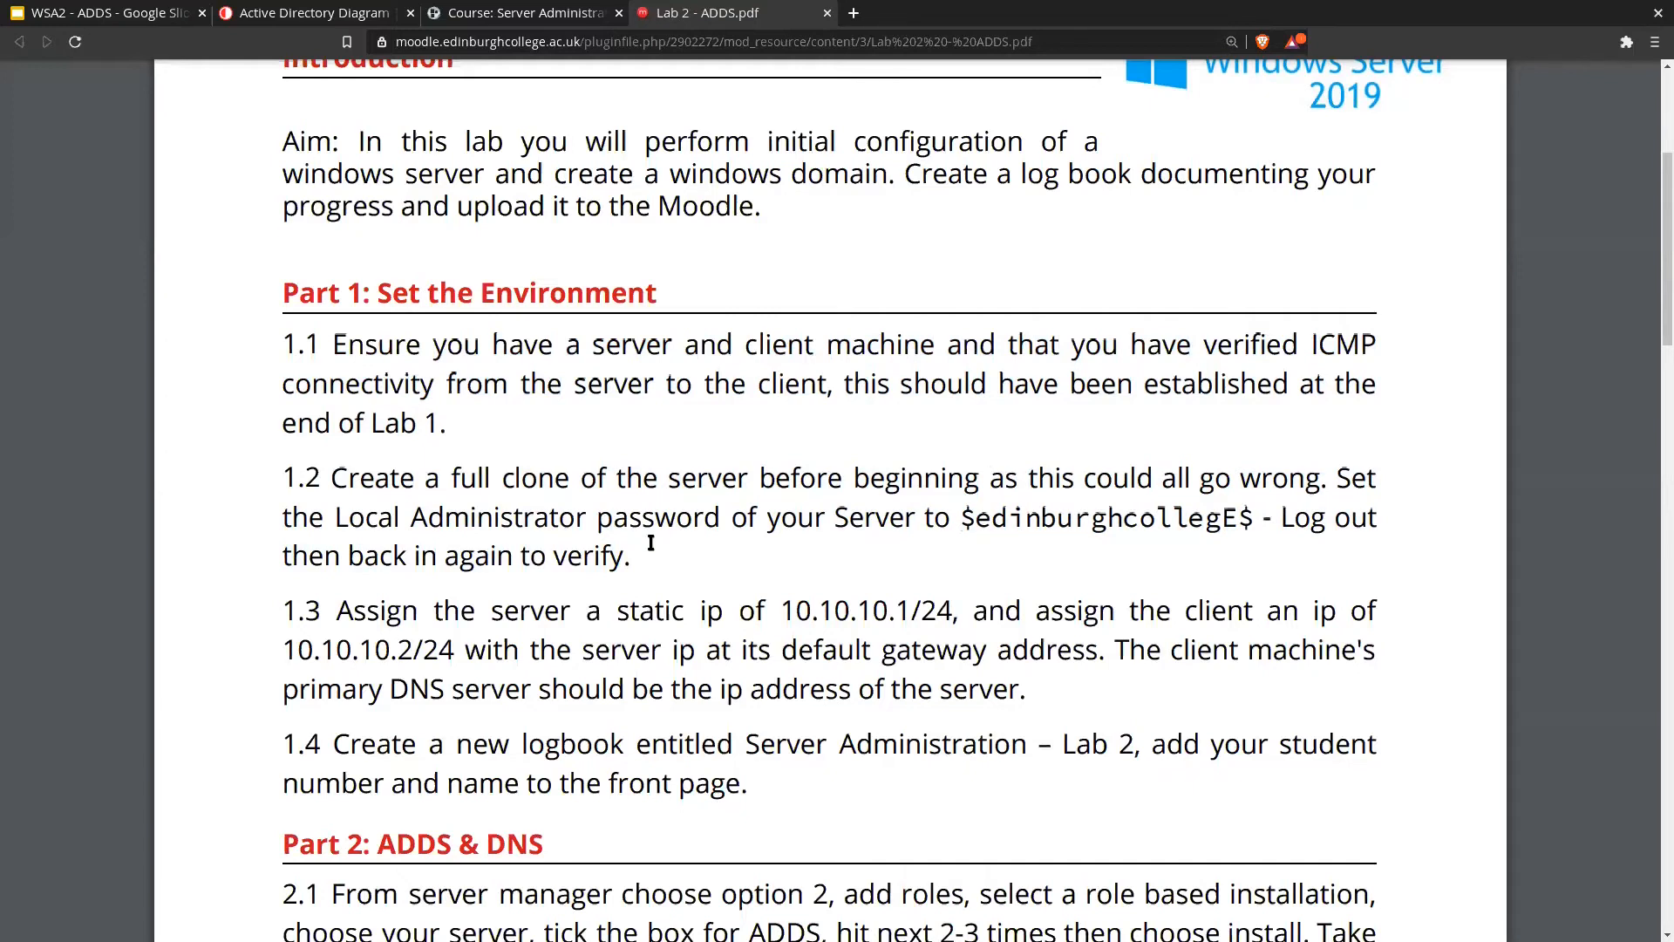
scroll(651, 542, "down", 3)
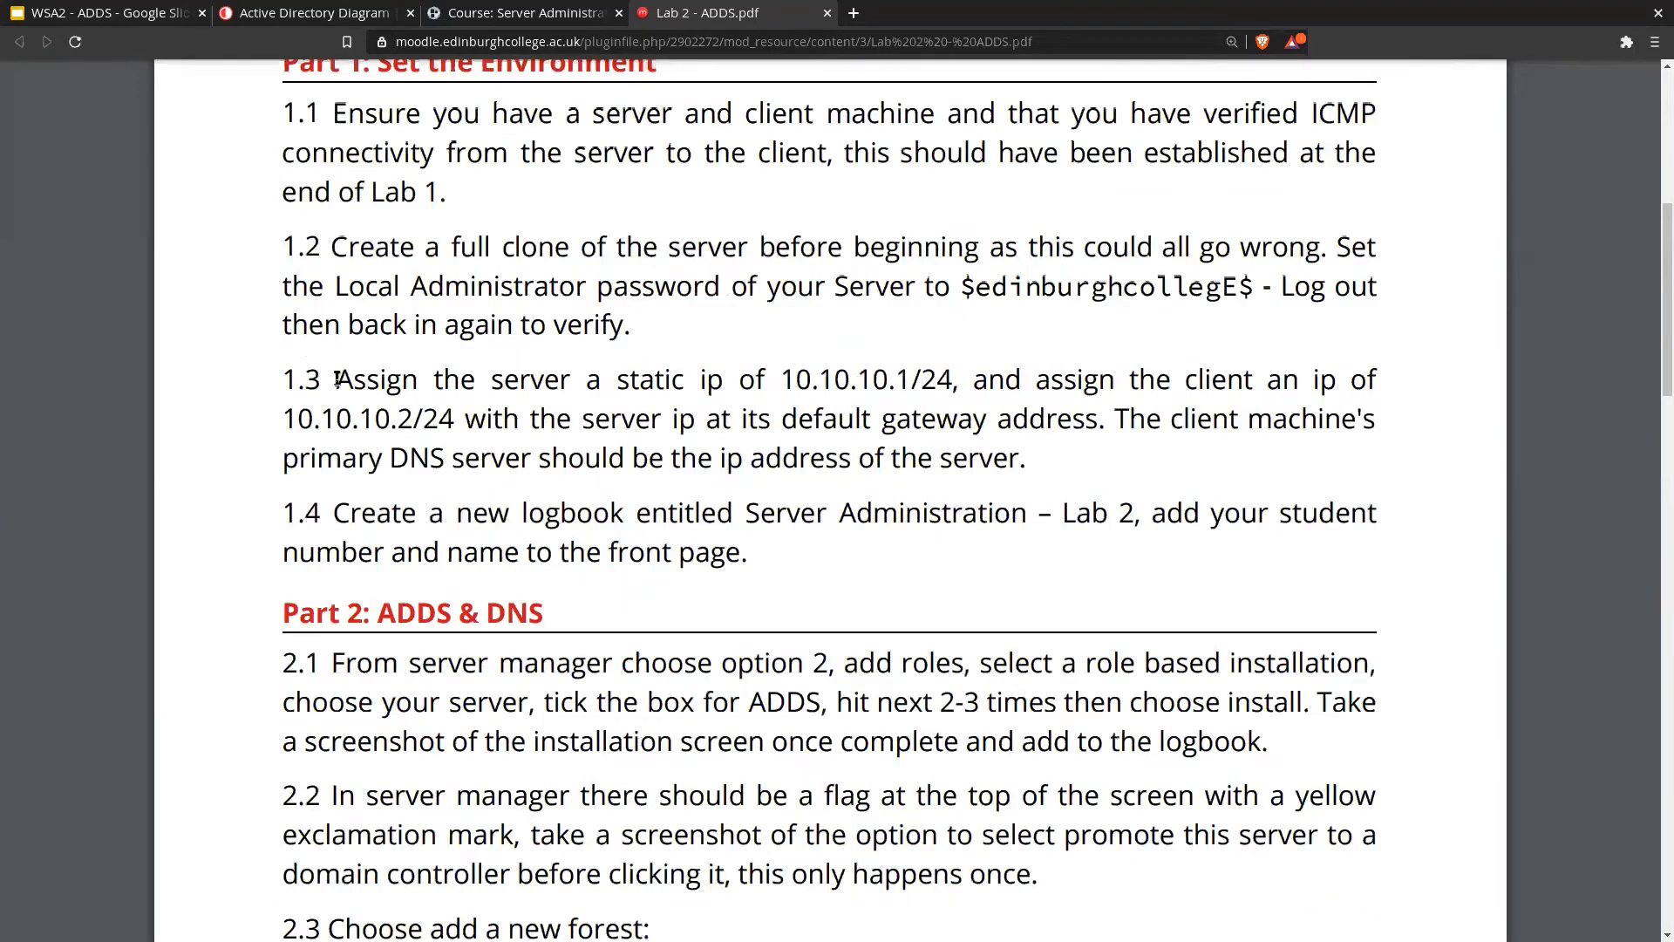
left_click_drag(594, 380, 911, 380)
left_click(907, 381)
left_click_drag(617, 380, 951, 380)
left_click_drag(291, 429, 1092, 476)
left_click(1092, 476)
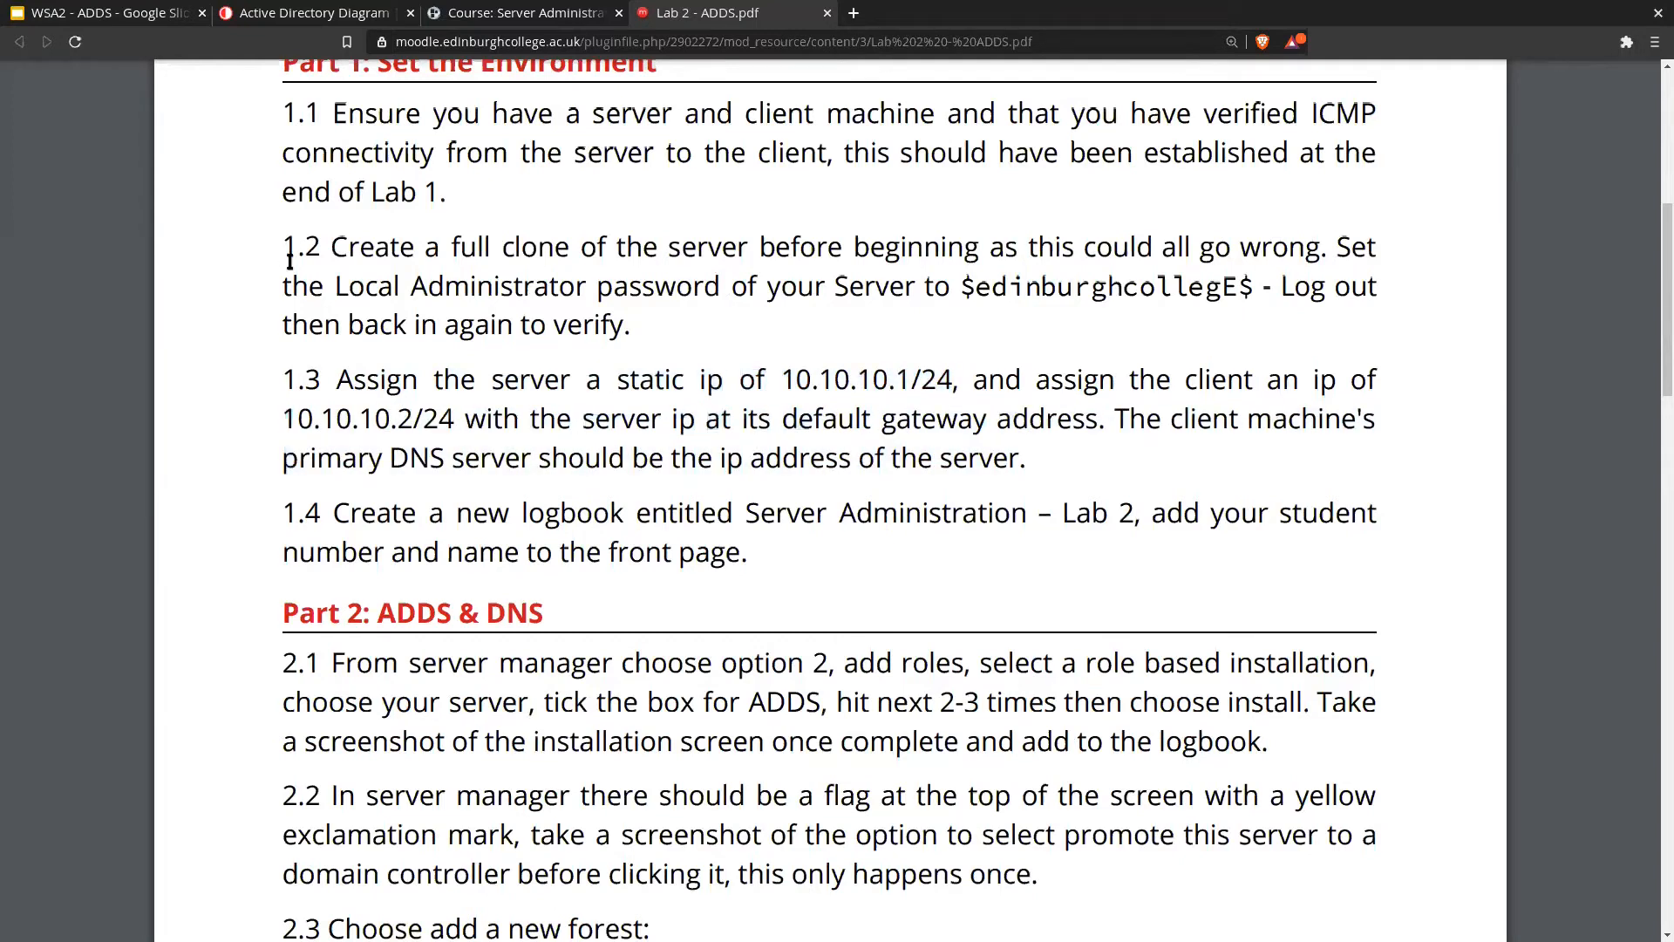
left_click_drag(757, 545, 313, 148)
left_click(394, 314)
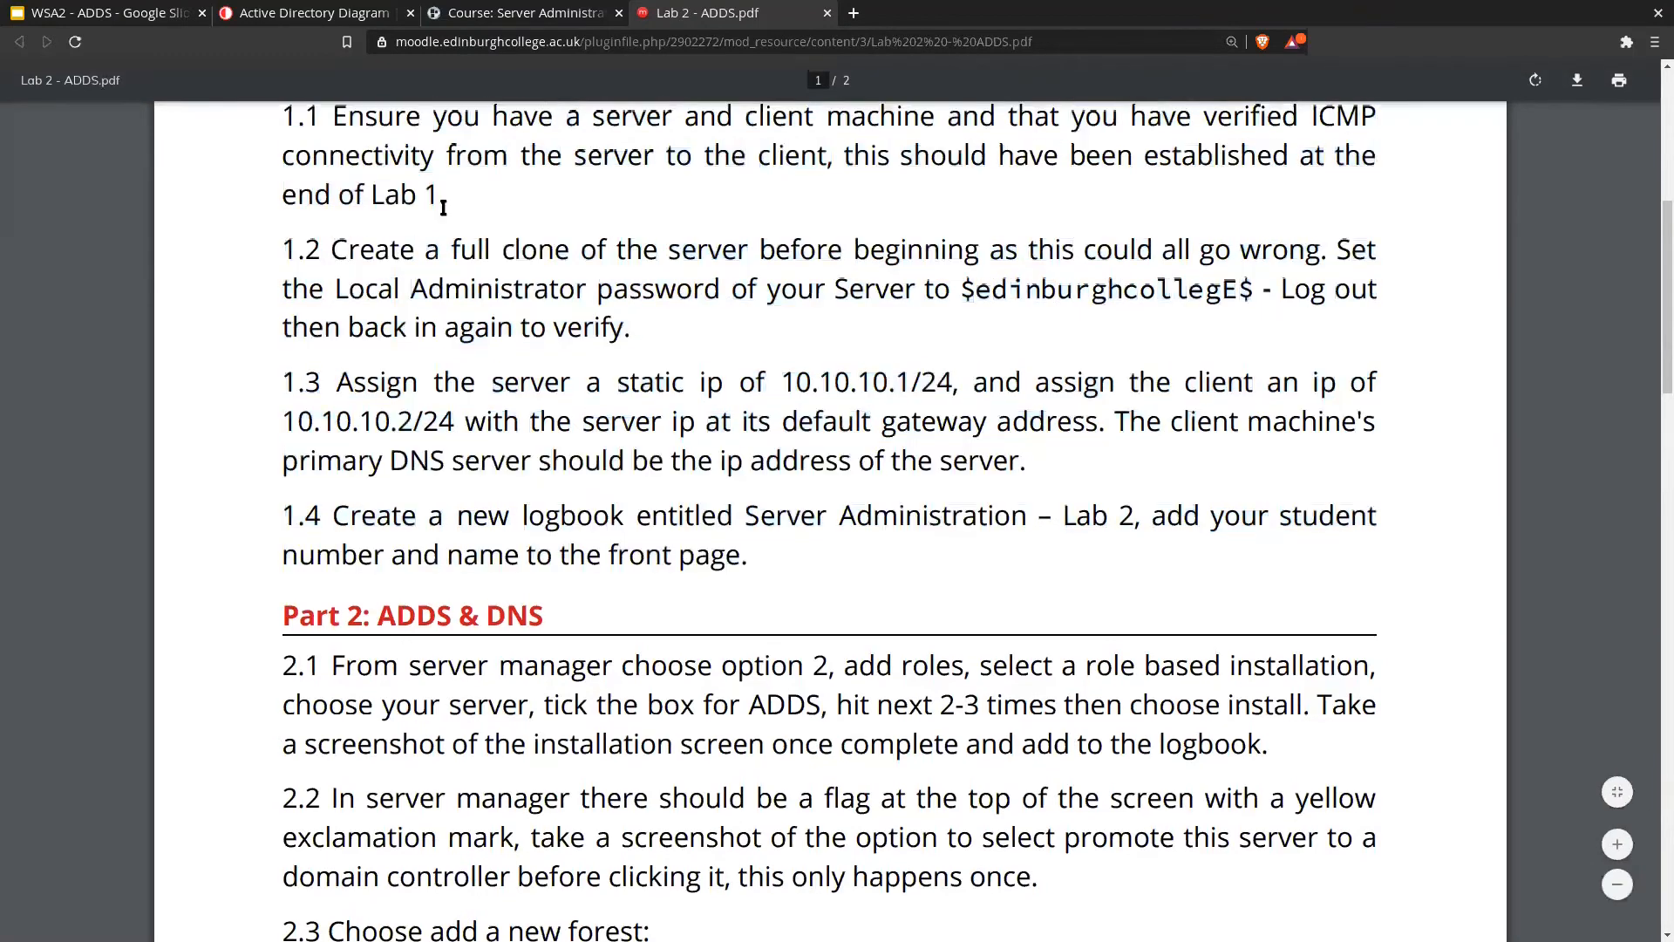
scroll(1105, 524, "up", 1)
scroll(1226, 521, "down", 4)
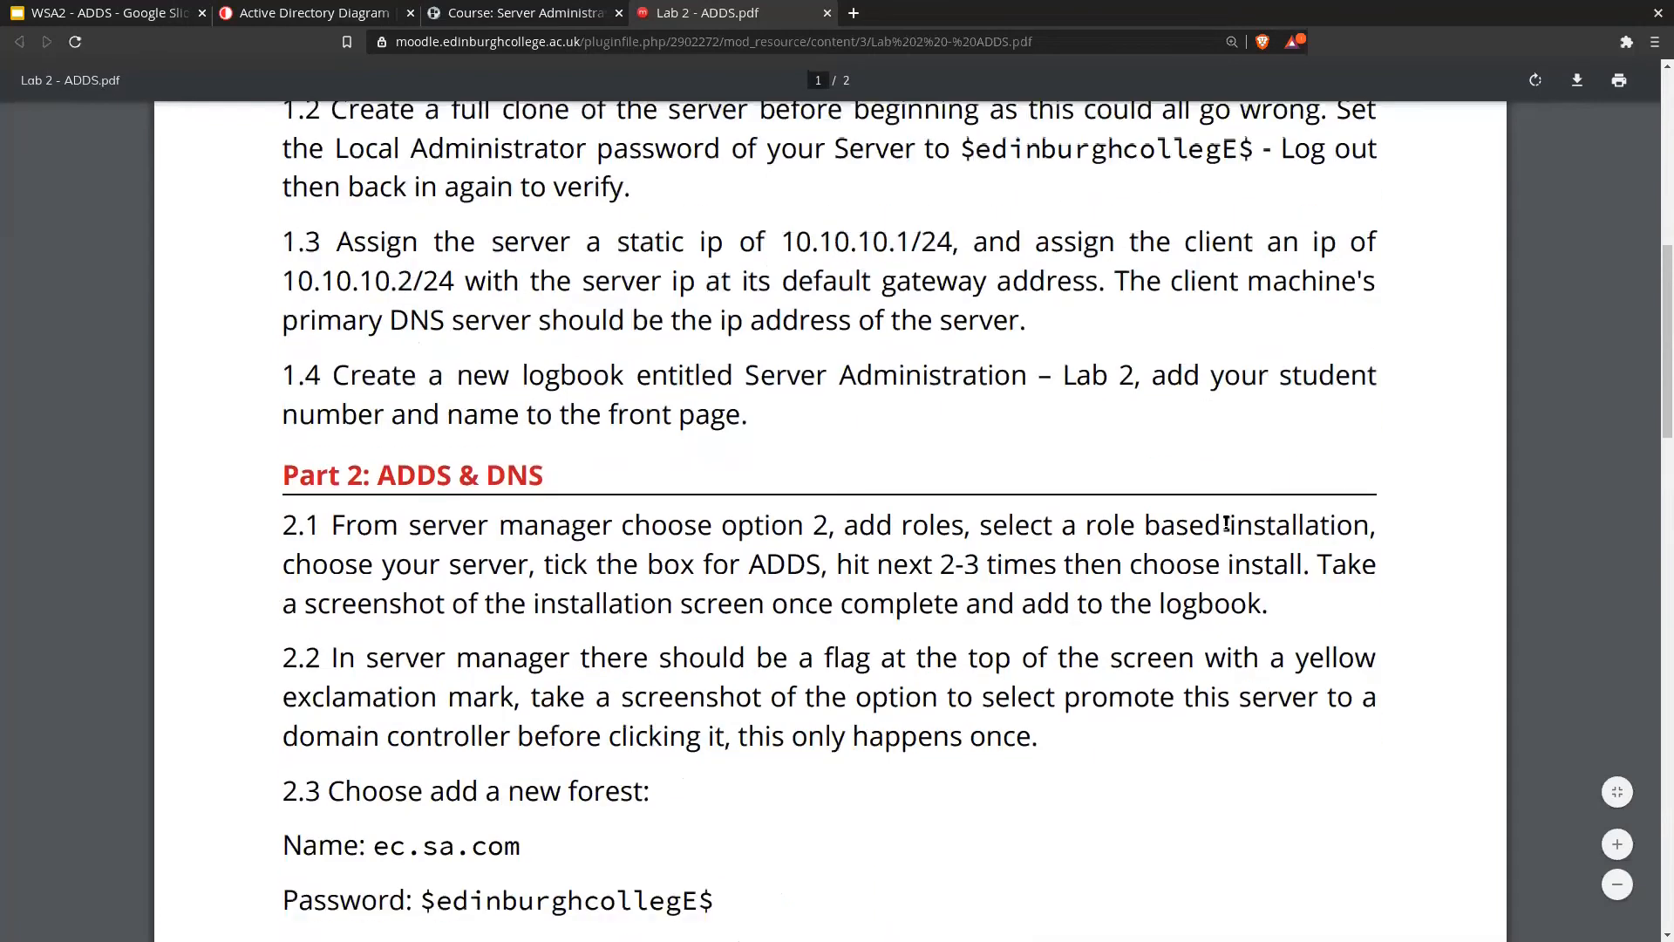
scroll(1226, 521, "down", 2)
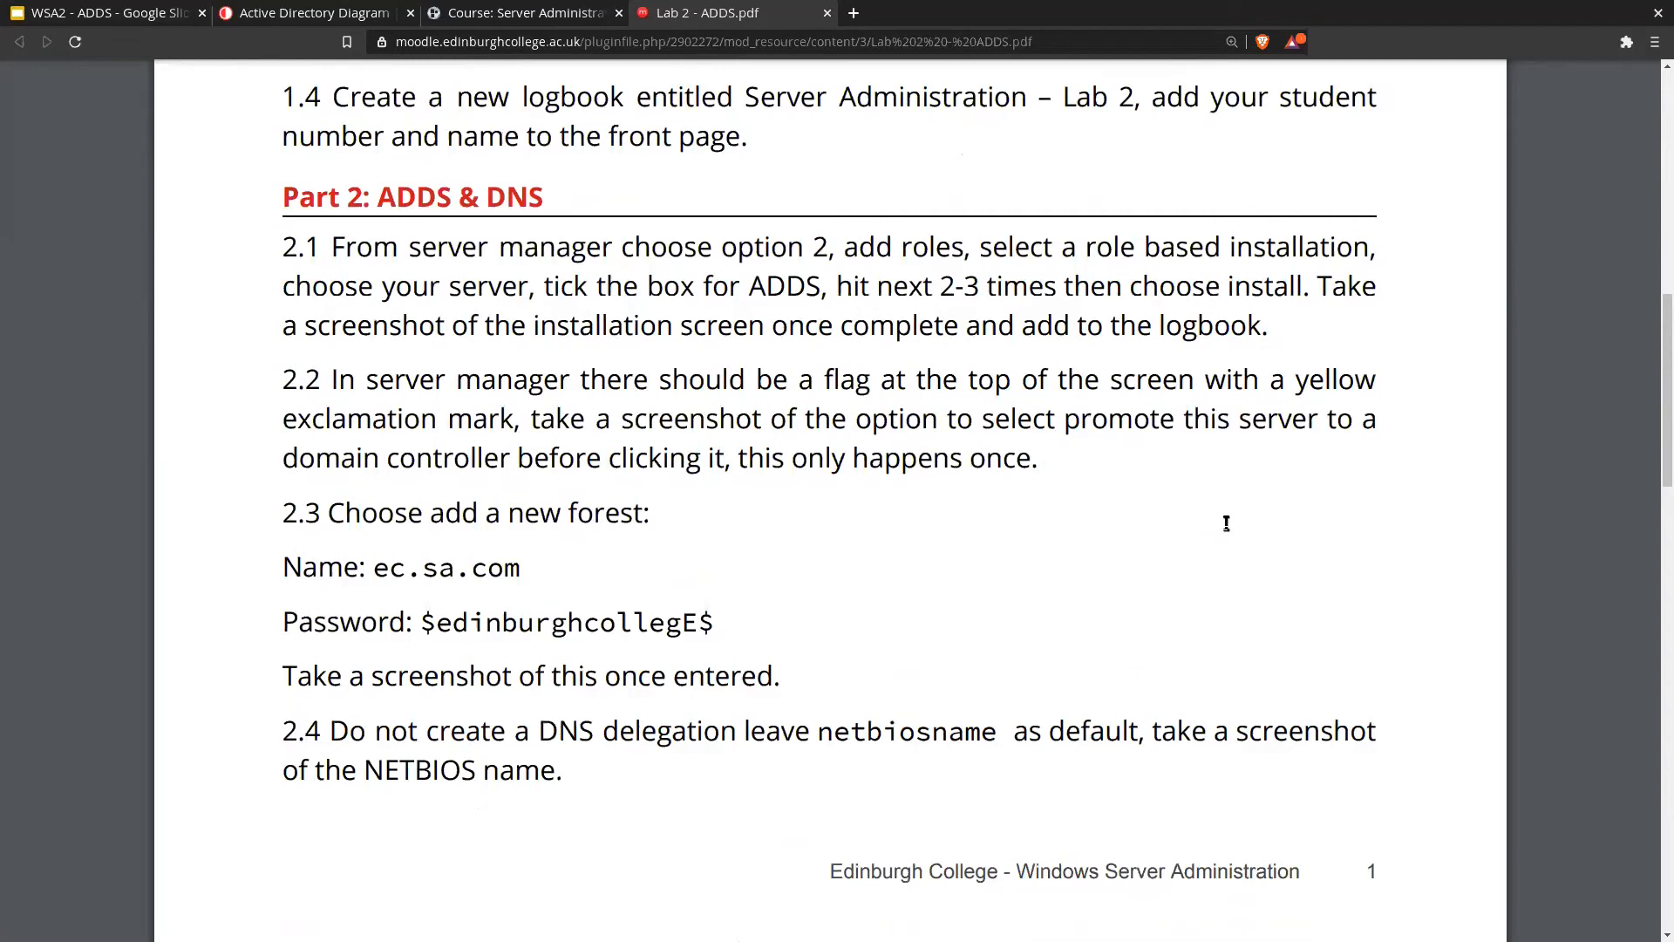
Step: Bring VMware Workstation forward maximized and resume the Windows 10 Client and Windows Server 2019 VMs
key("super")
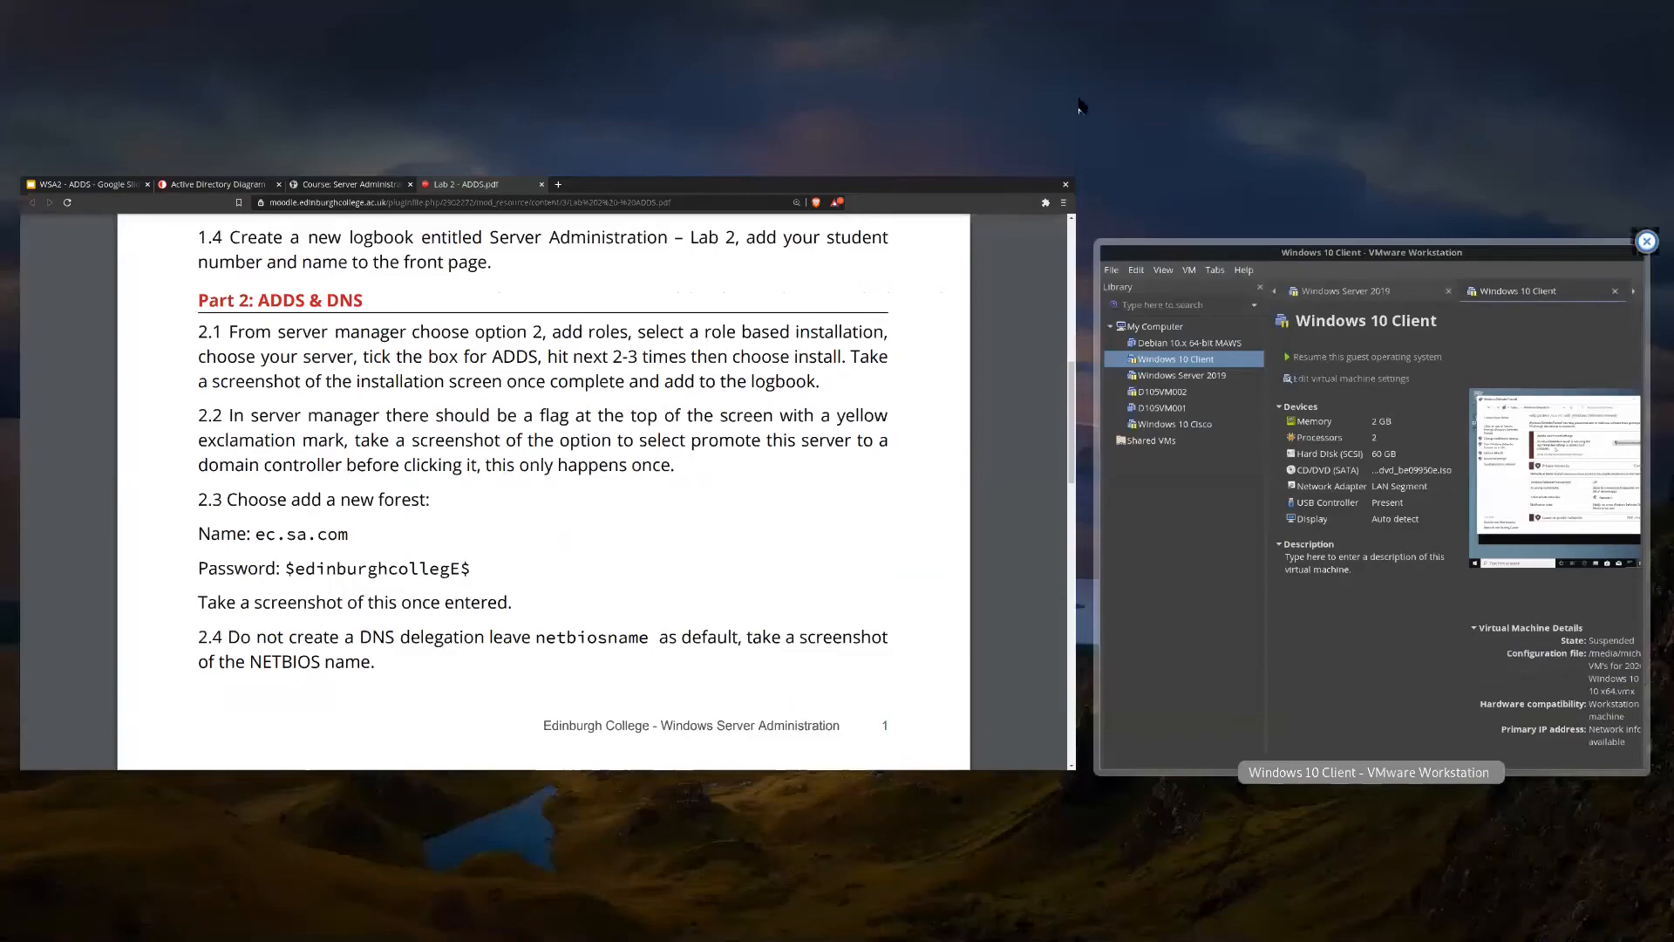
key("Return")
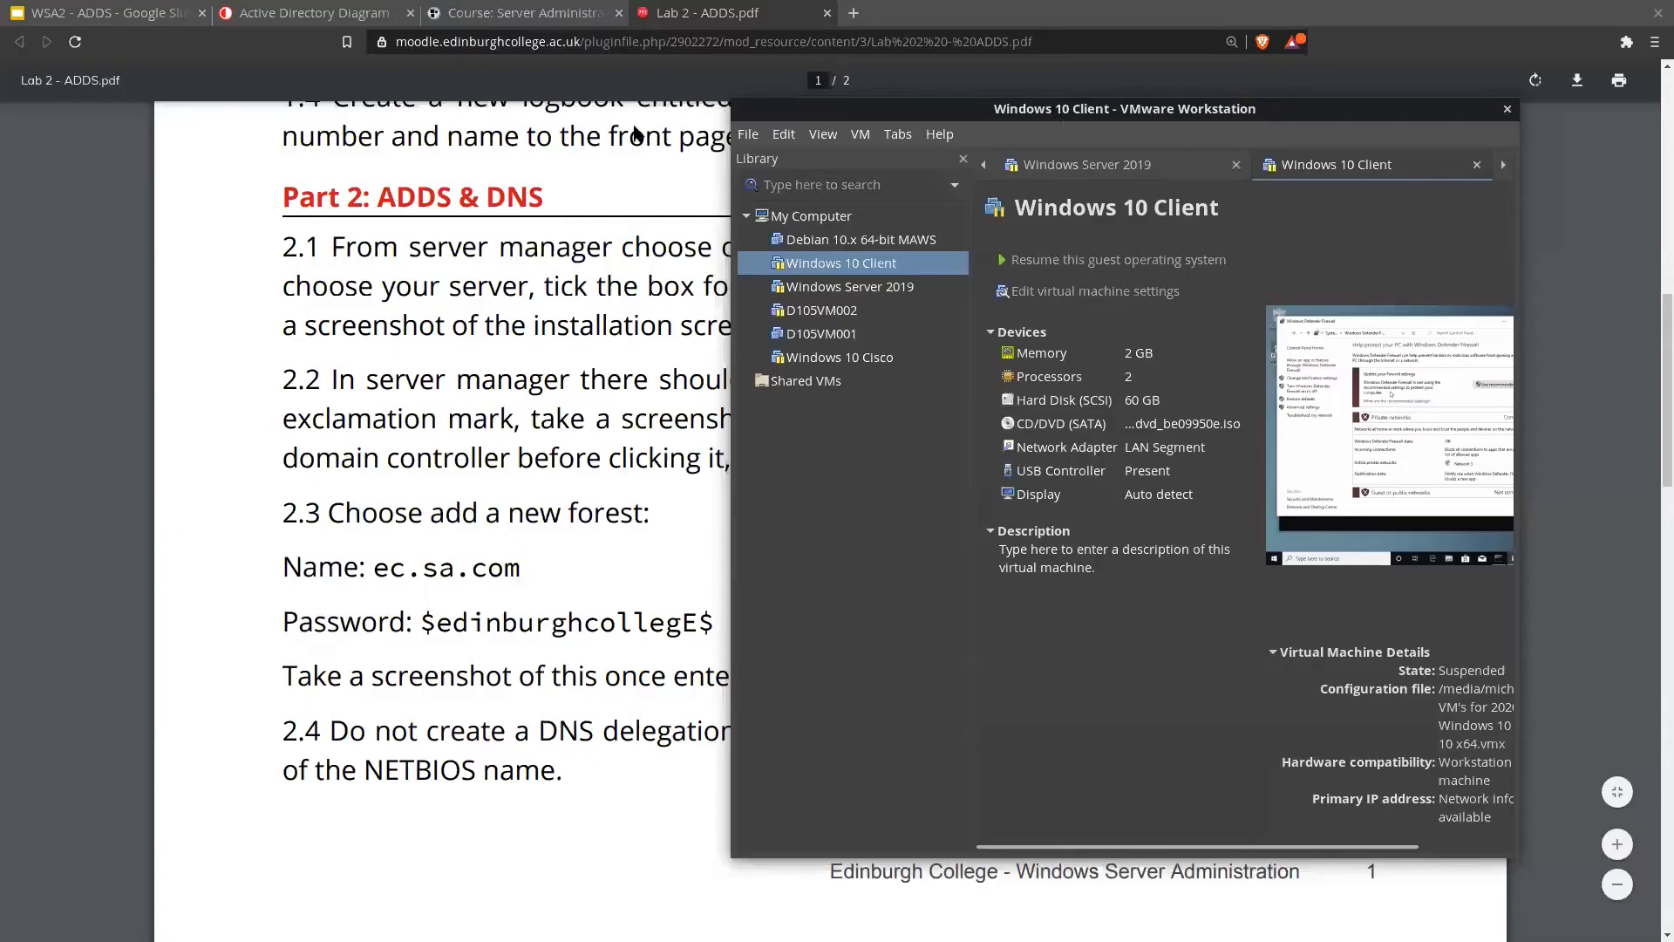
key("super+Up")
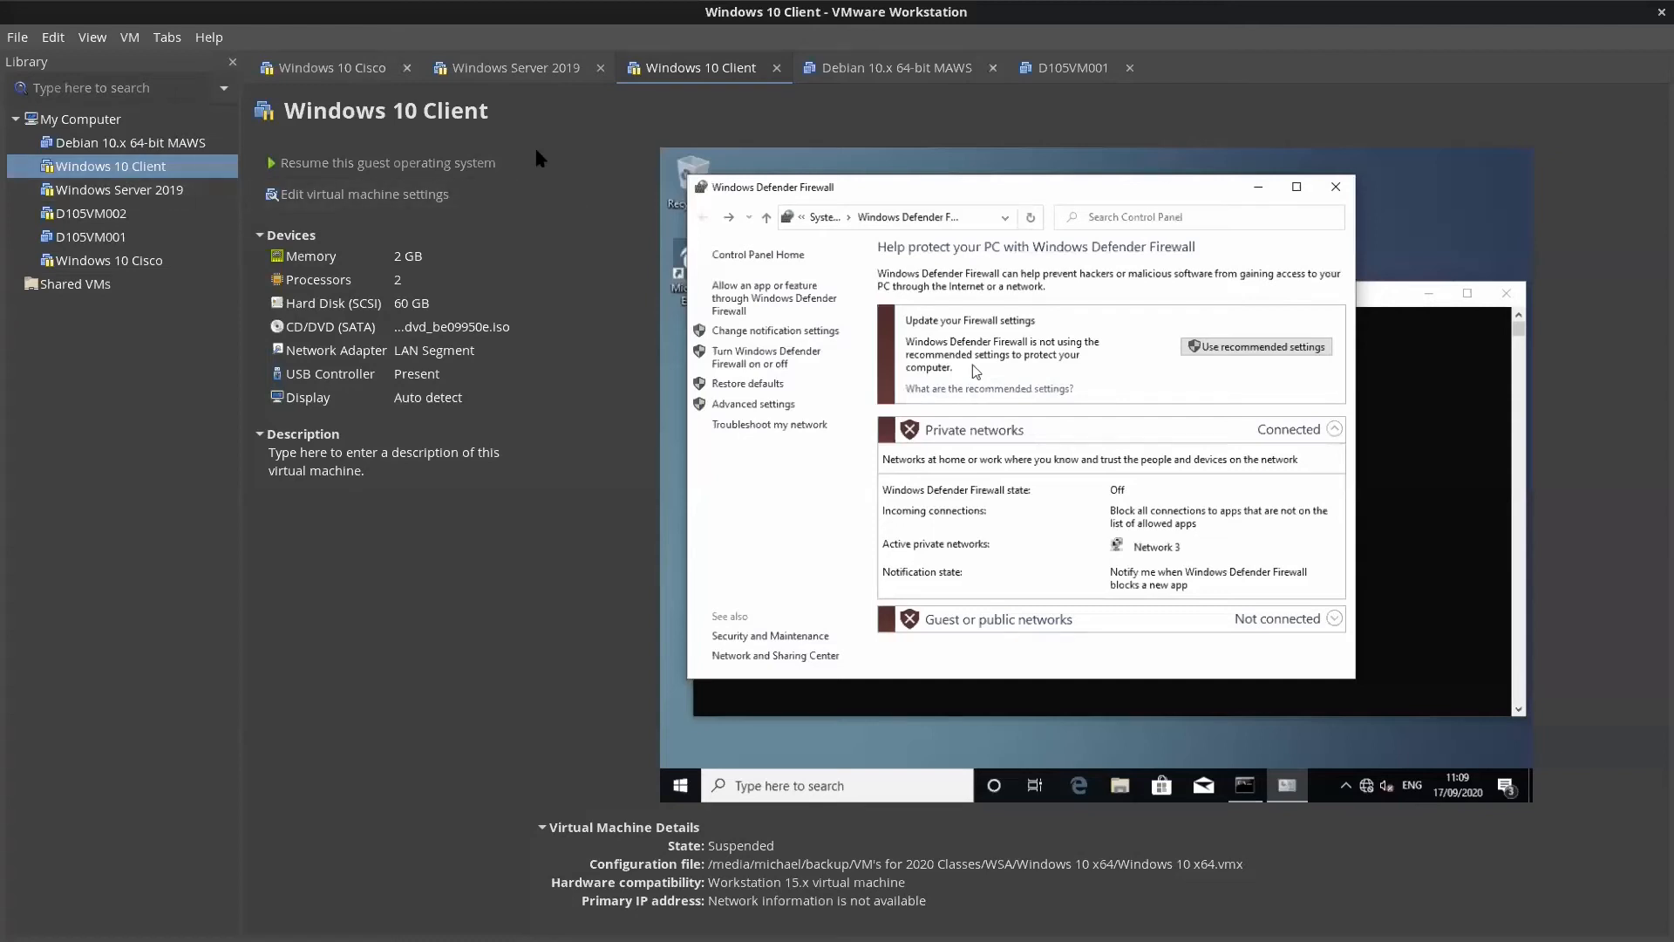
left_click(349, 164)
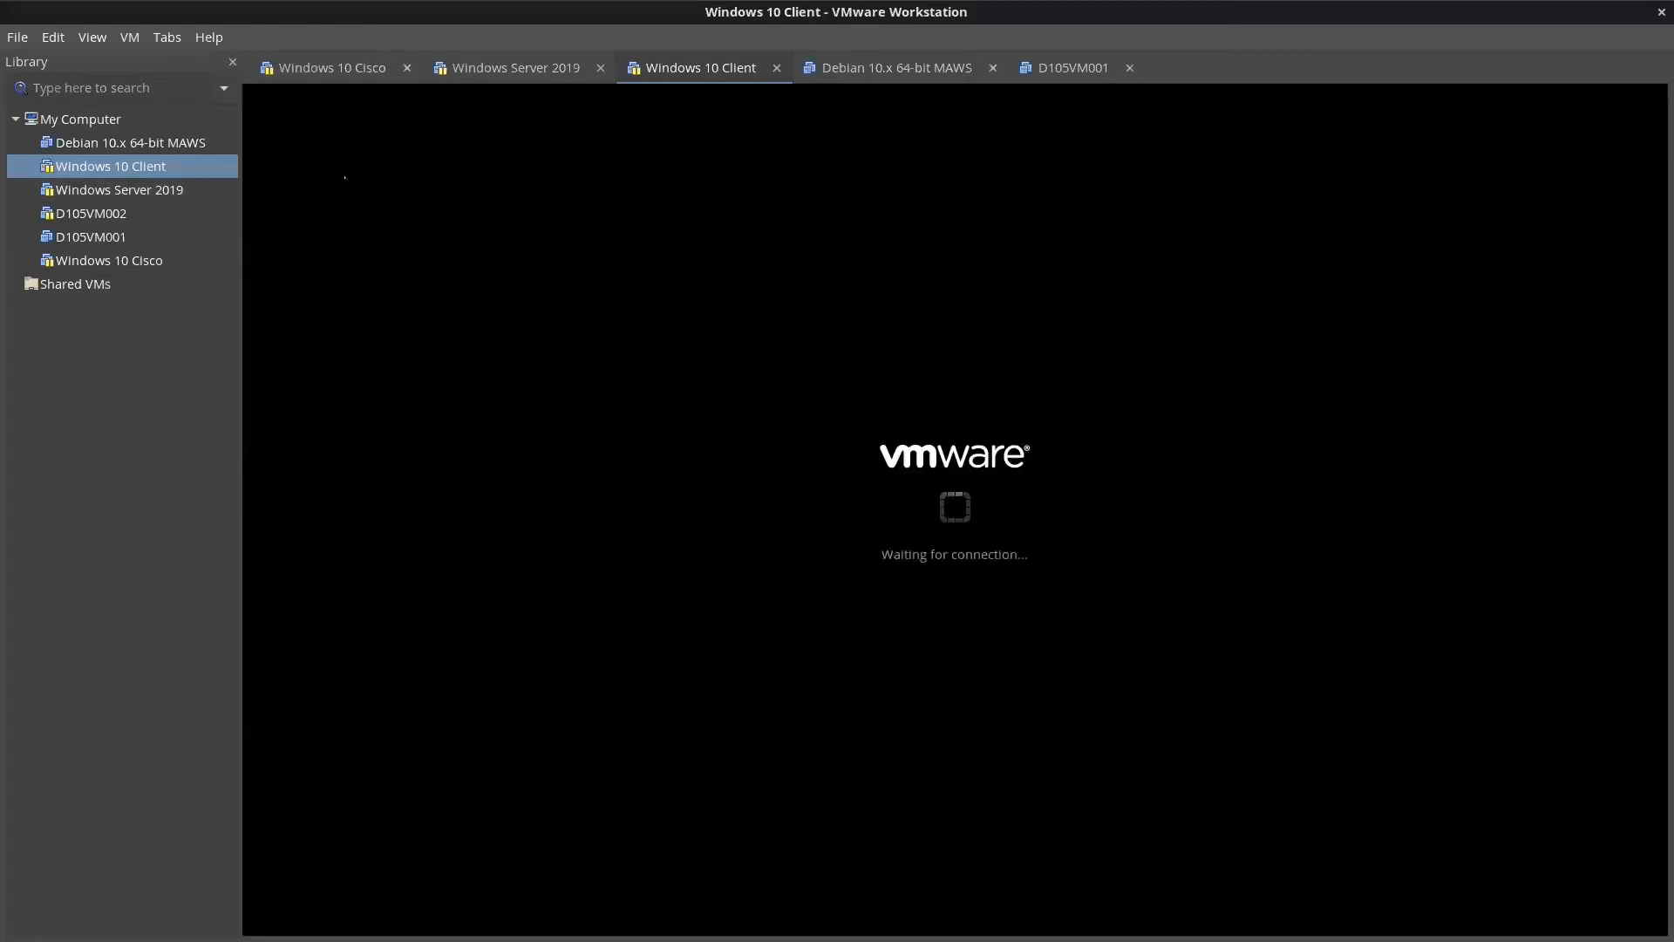
left_click(147, 193)
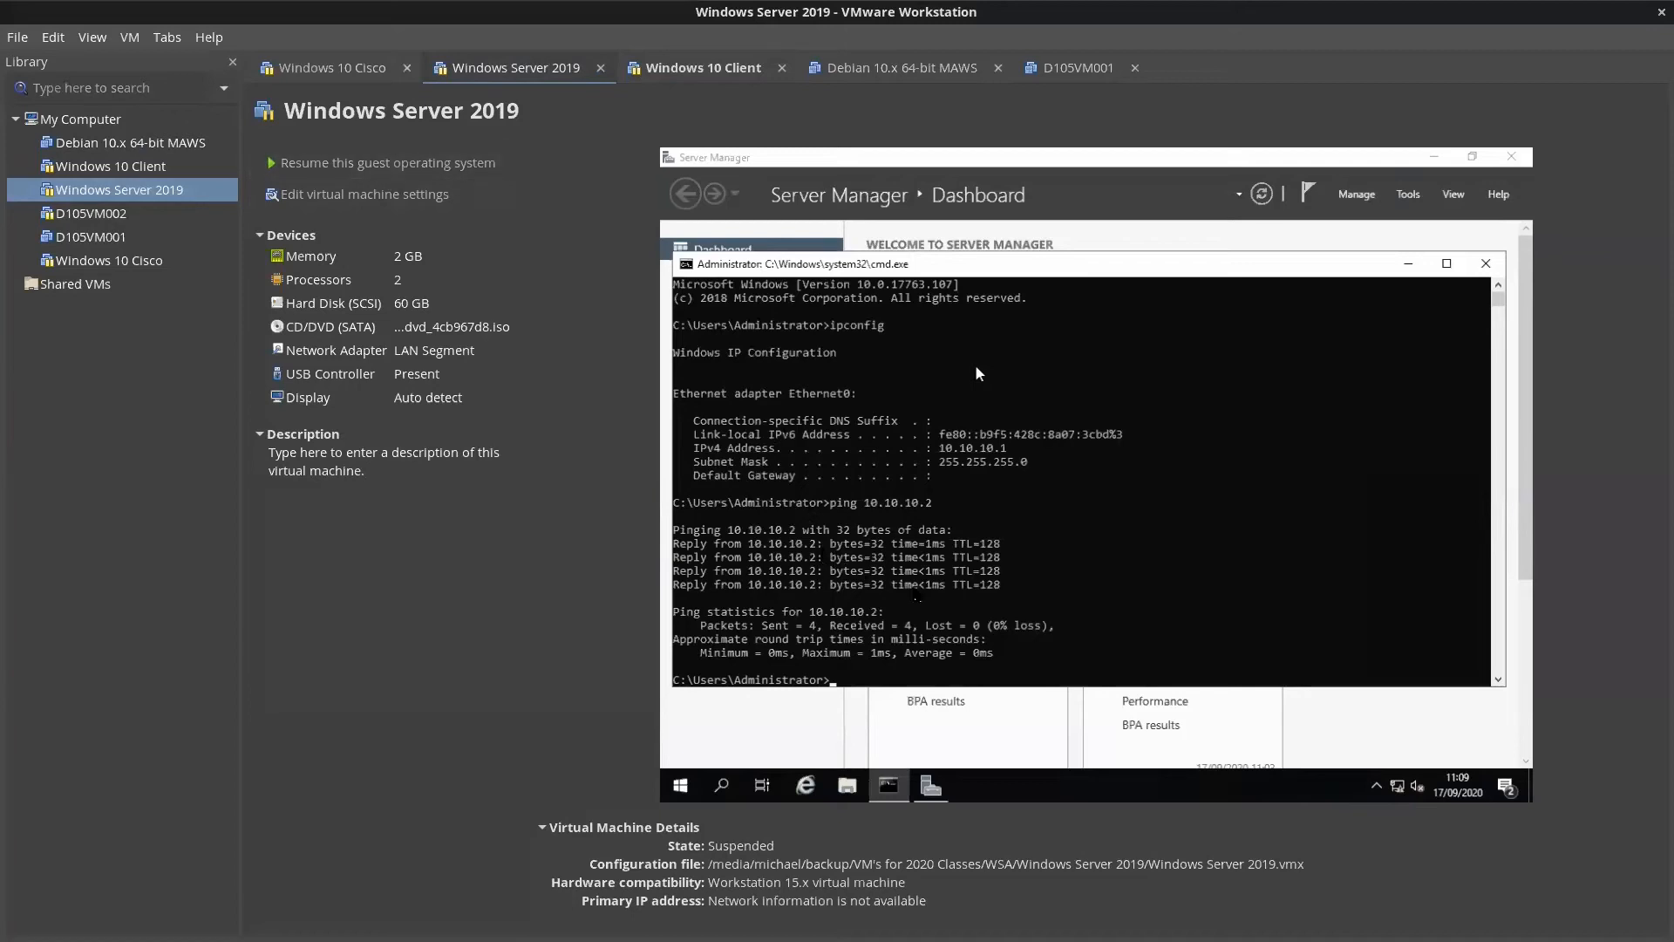
left_click(459, 166)
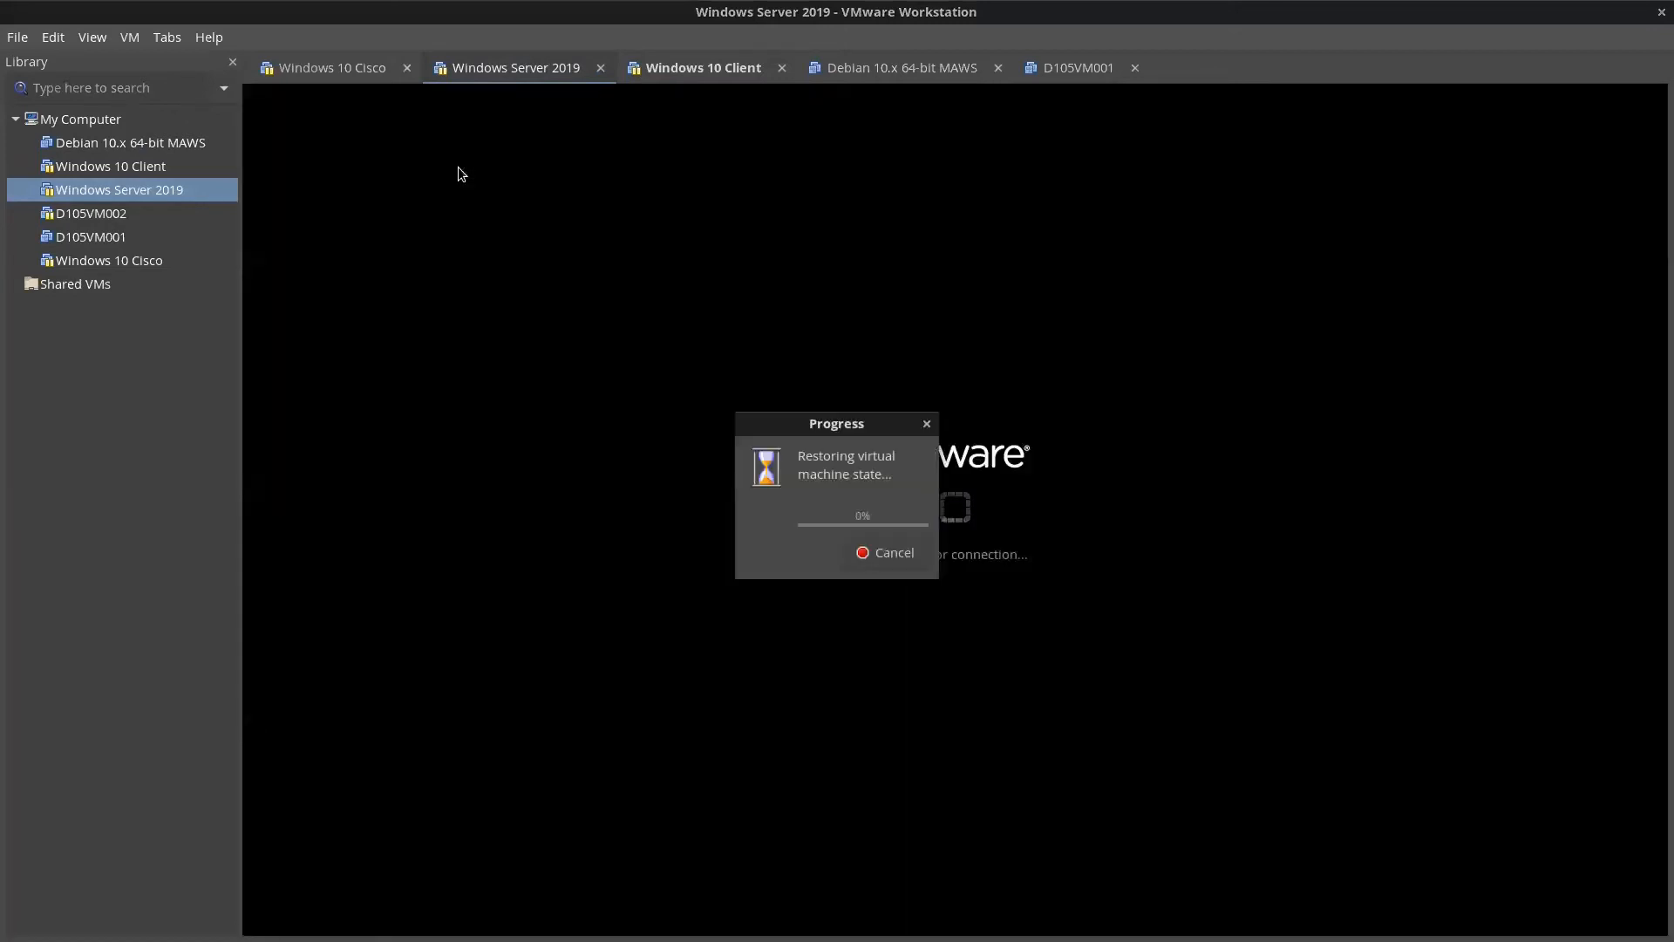
Step: Close the Windows 10 Cisco, Debian and D105VM001 tabs, returning to the Windows Server 2019 tab
left_click(384, 70)
left_click(405, 69)
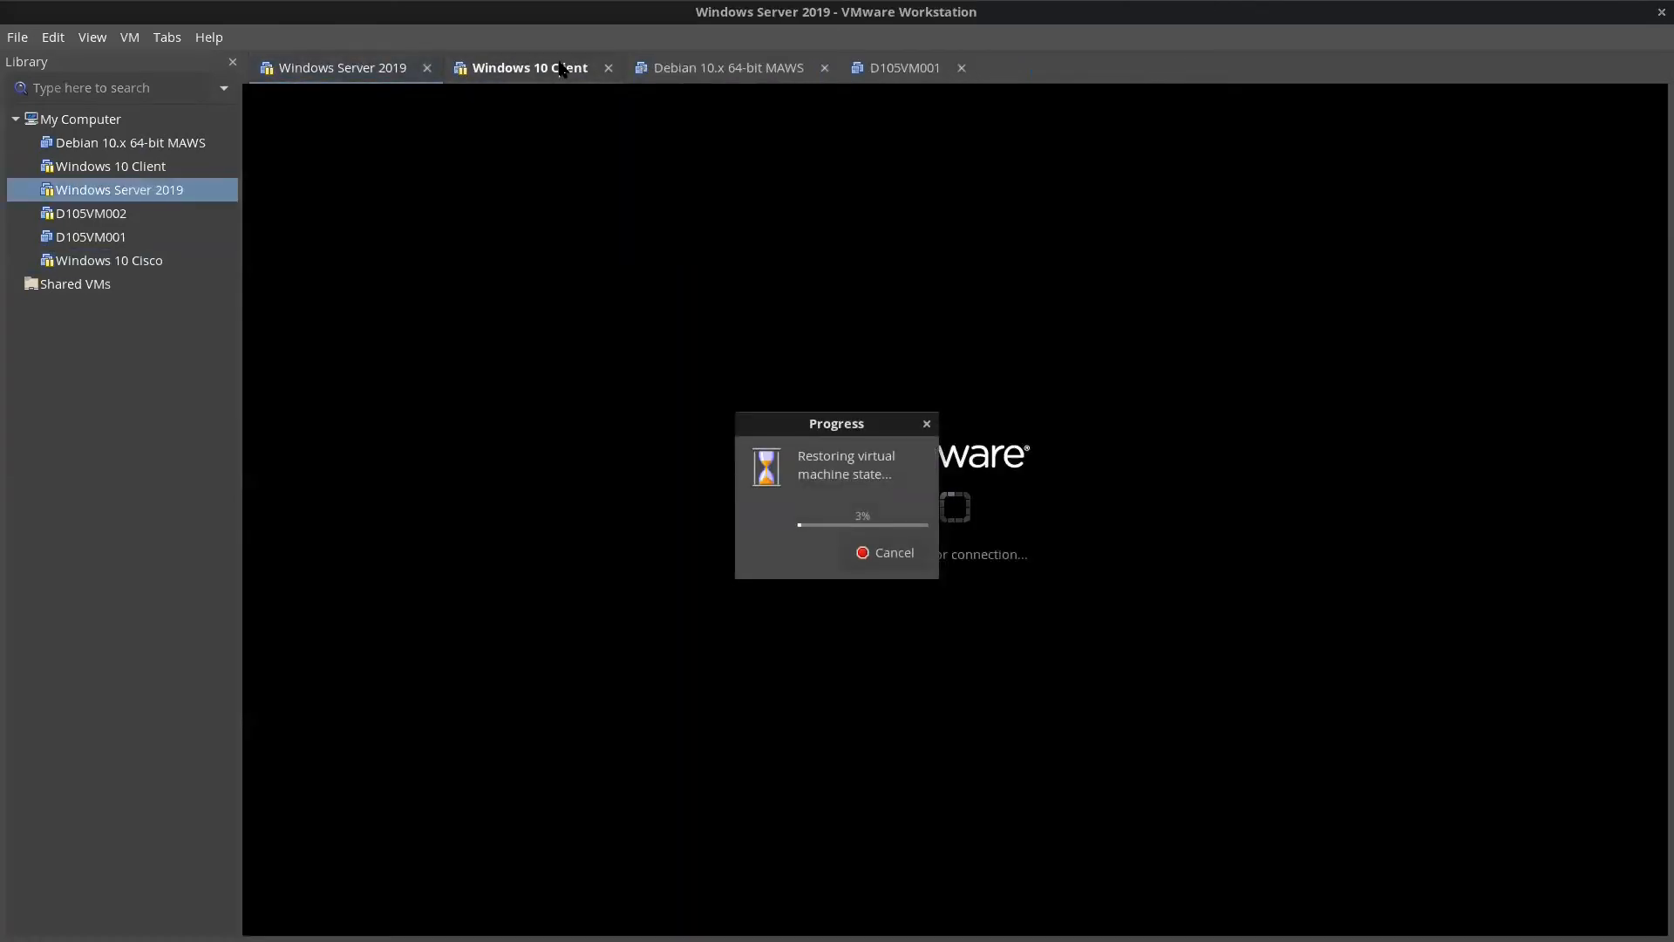
left_click(558, 67)
left_click(733, 68)
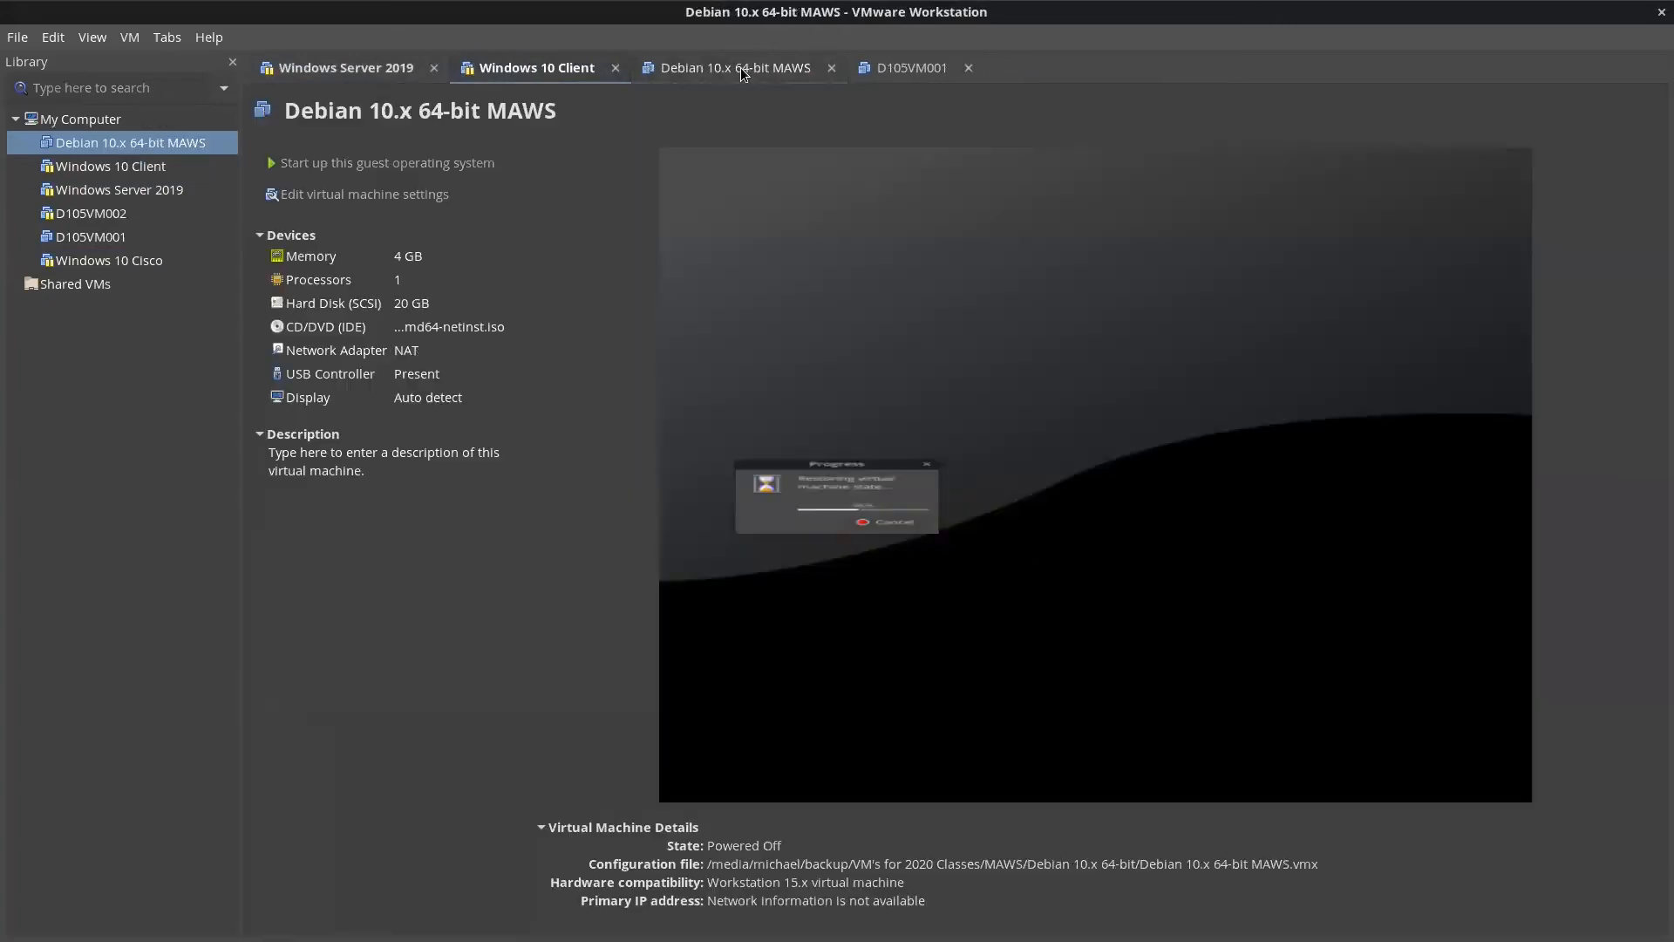
left_click(832, 68)
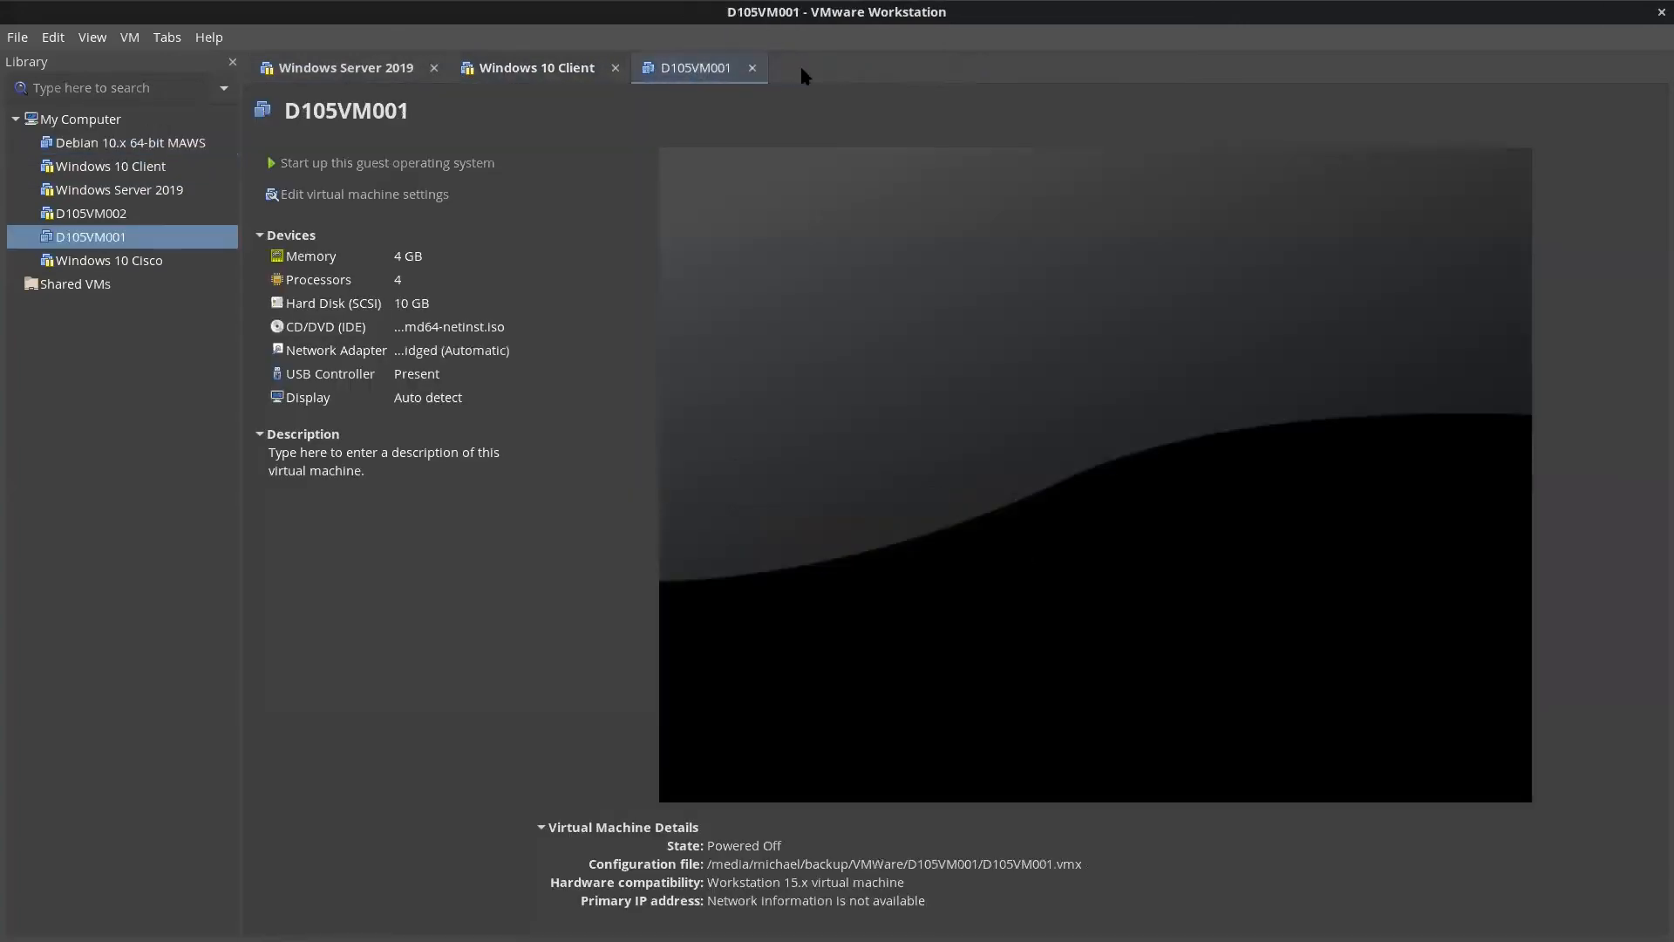
left_click(756, 65)
left_click(366, 67)
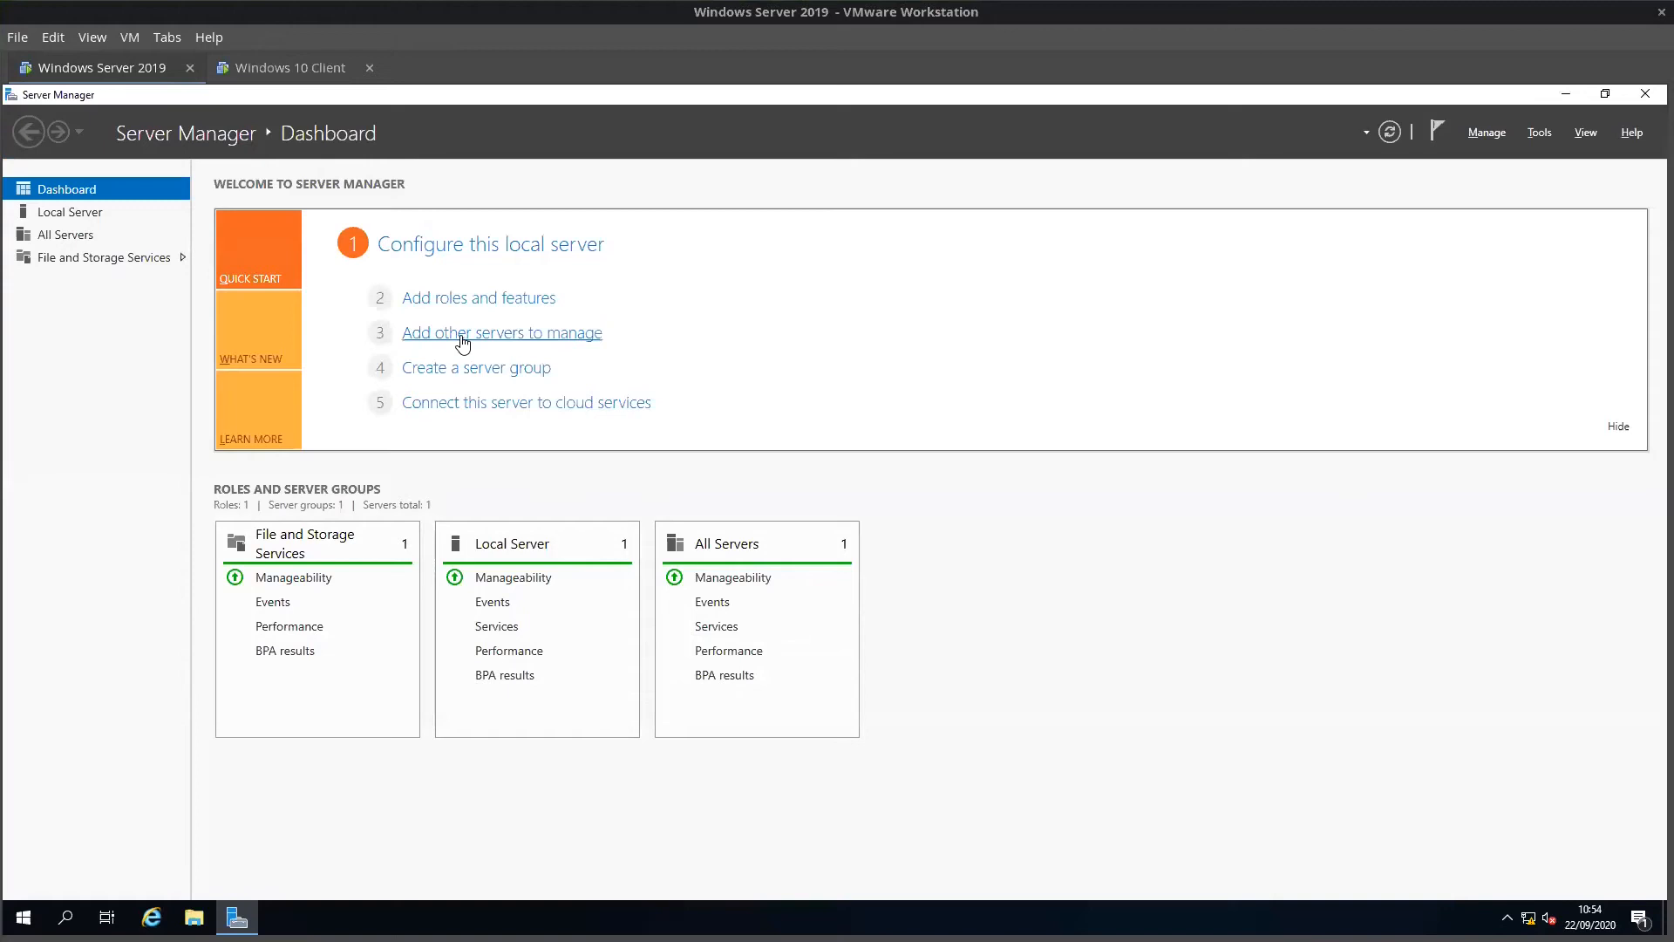
Step: Start the Add Roles and Features Wizard with role-based installation on this server
left_click(465, 300)
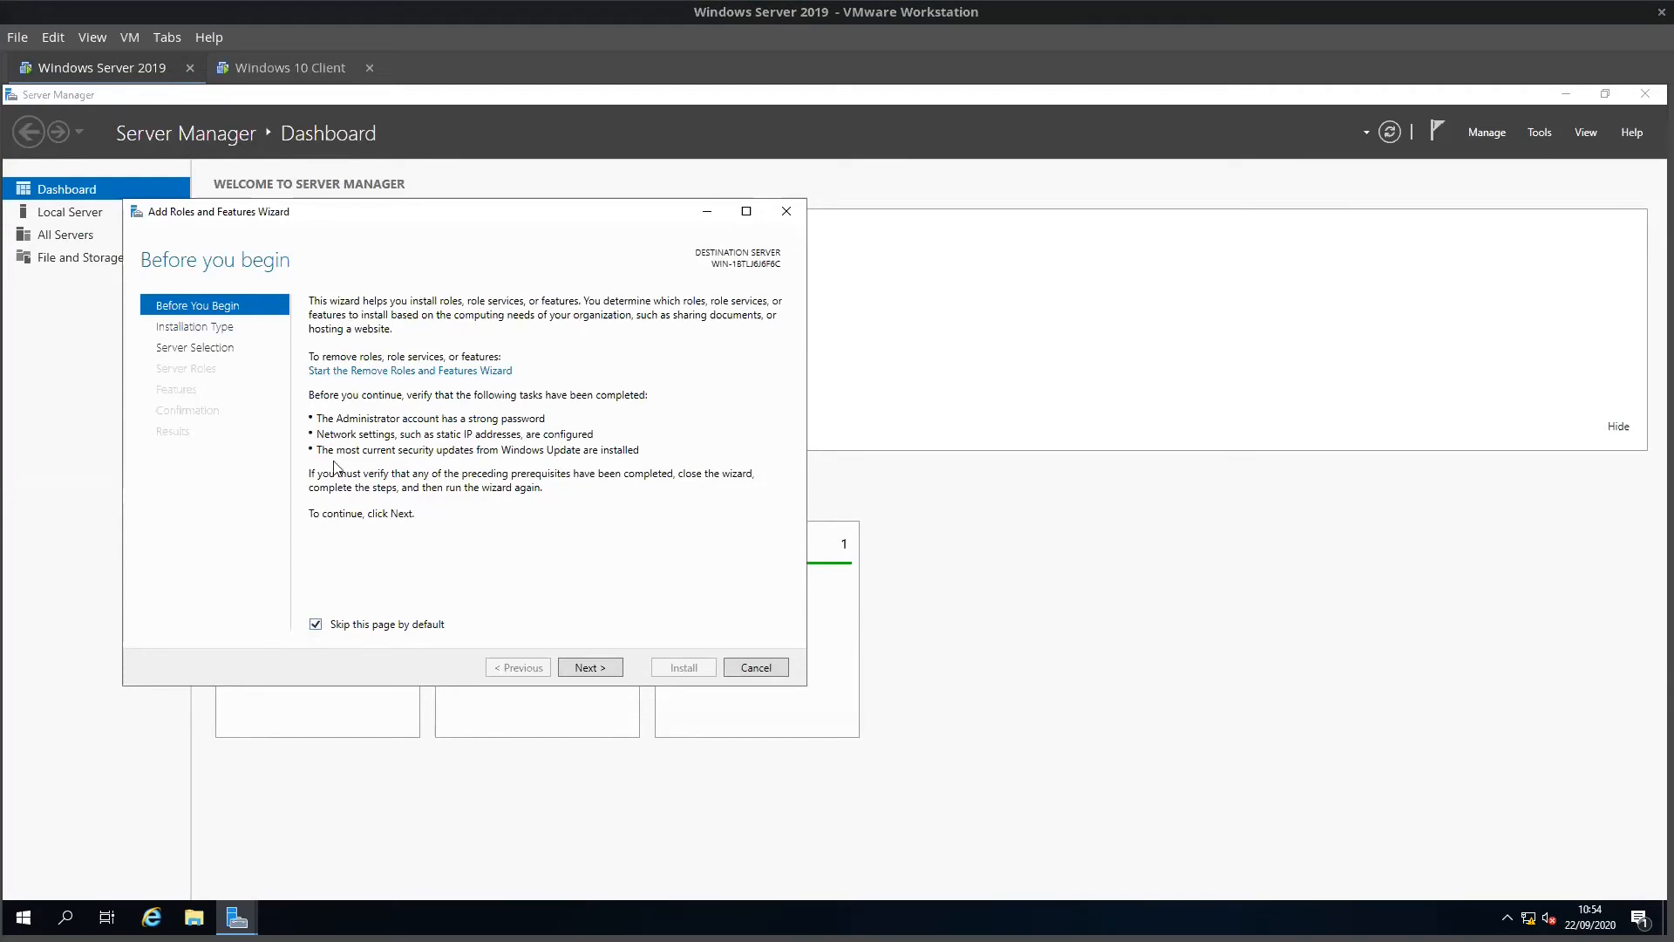
left_click(574, 668)
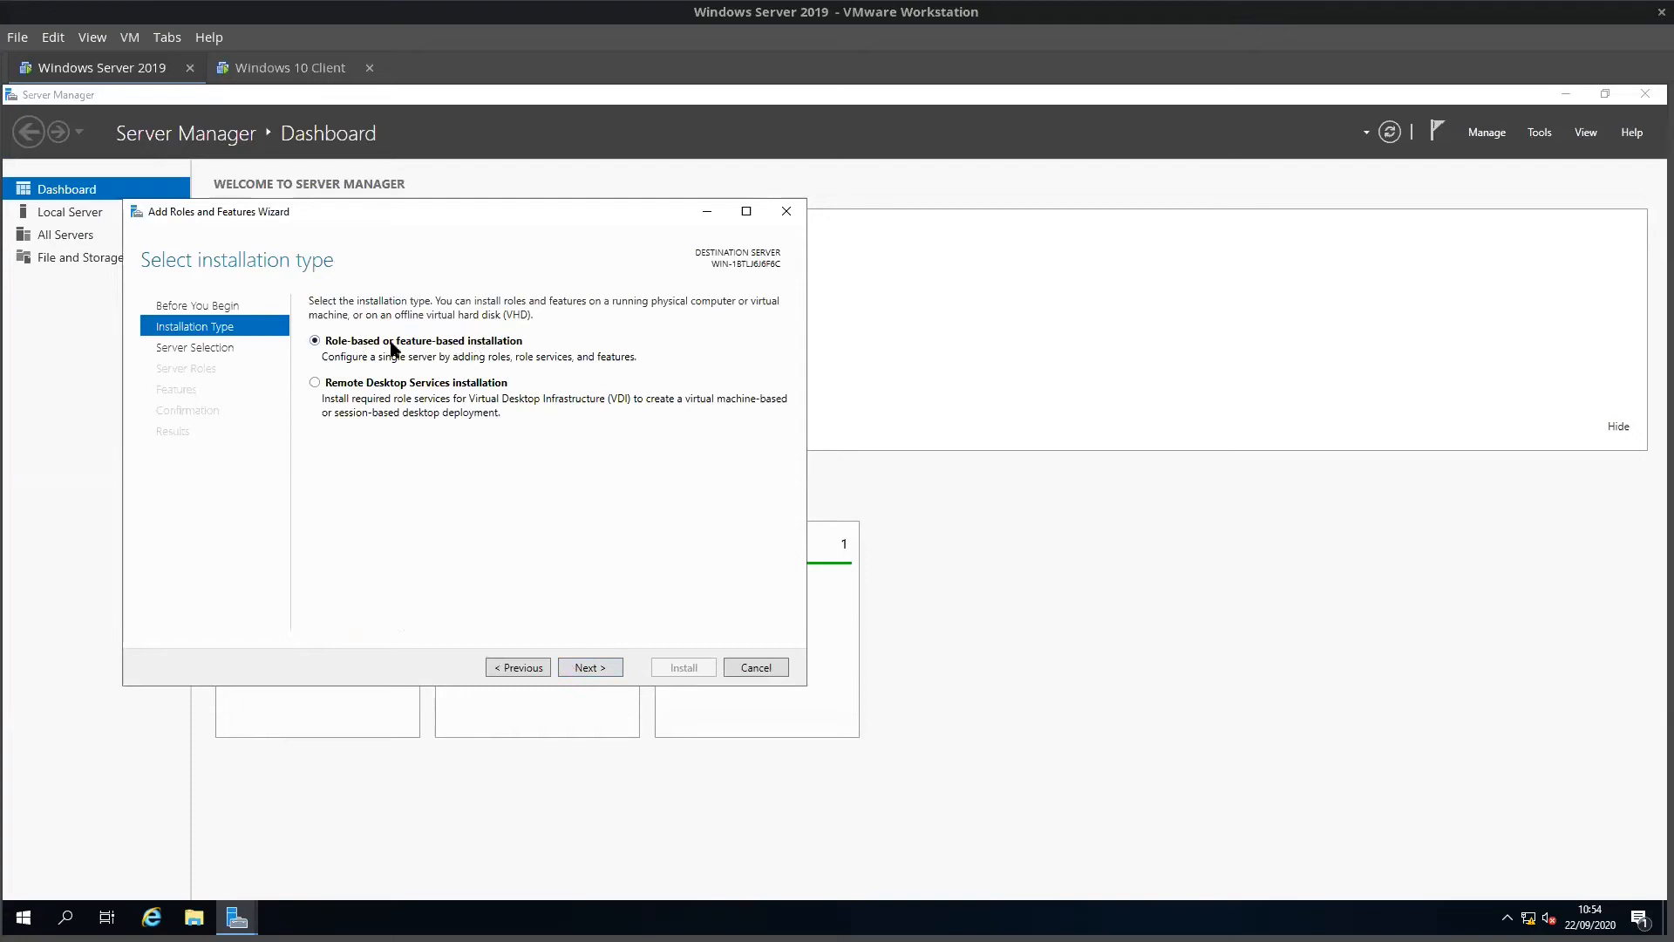
left_click(595, 666)
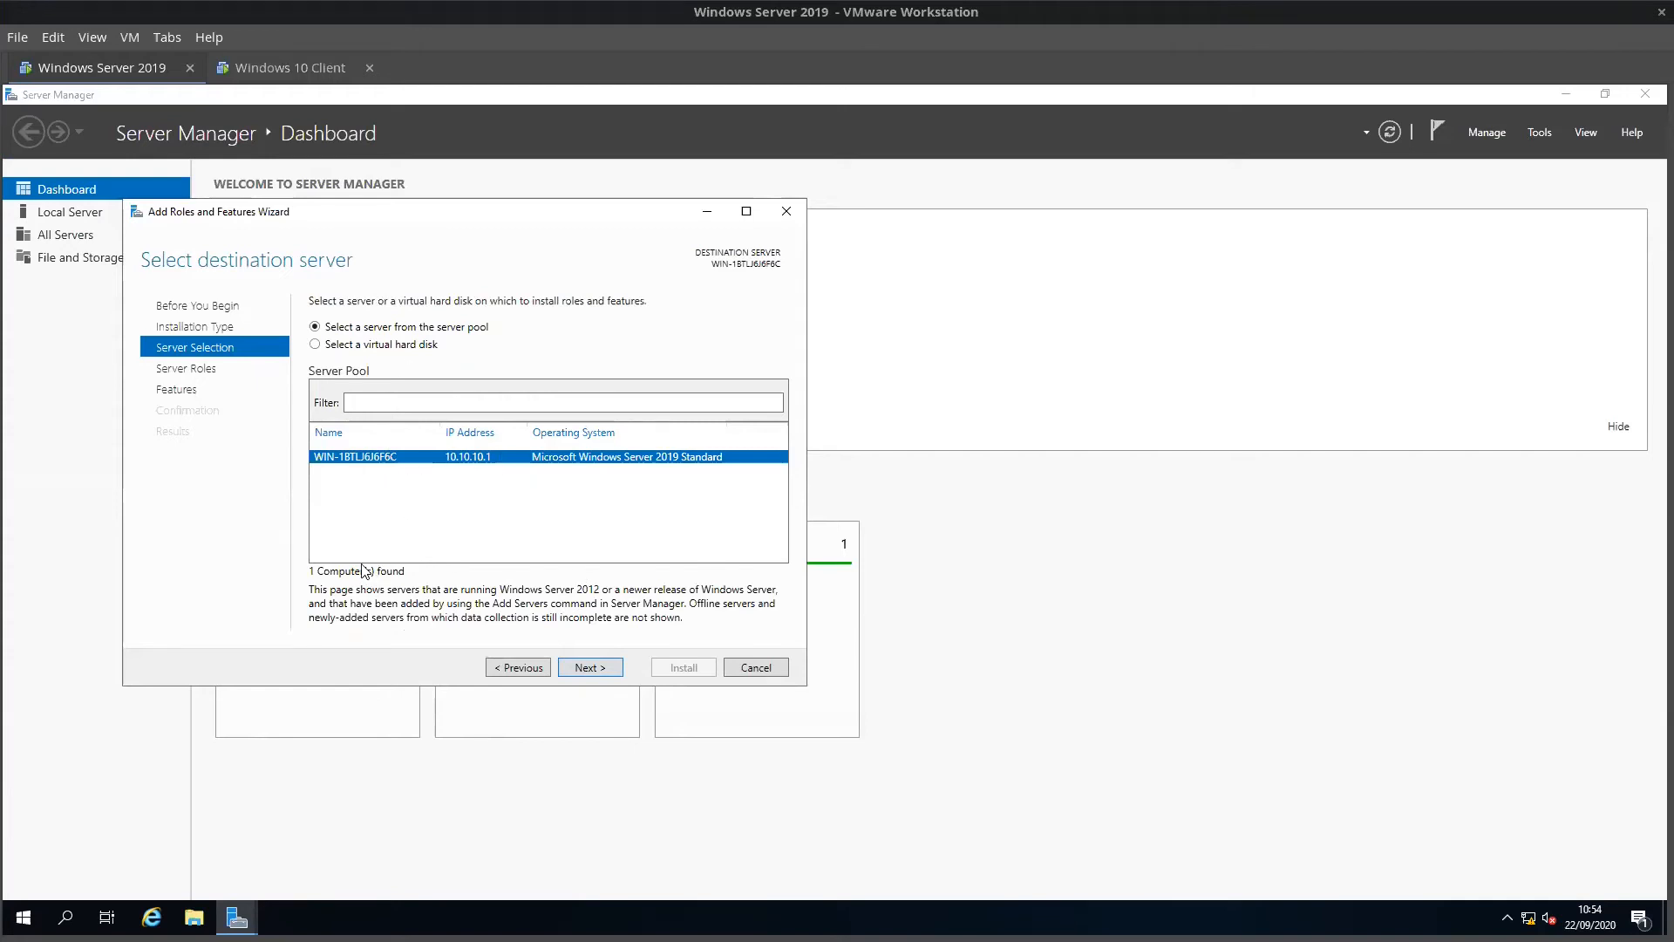
left_click(592, 668)
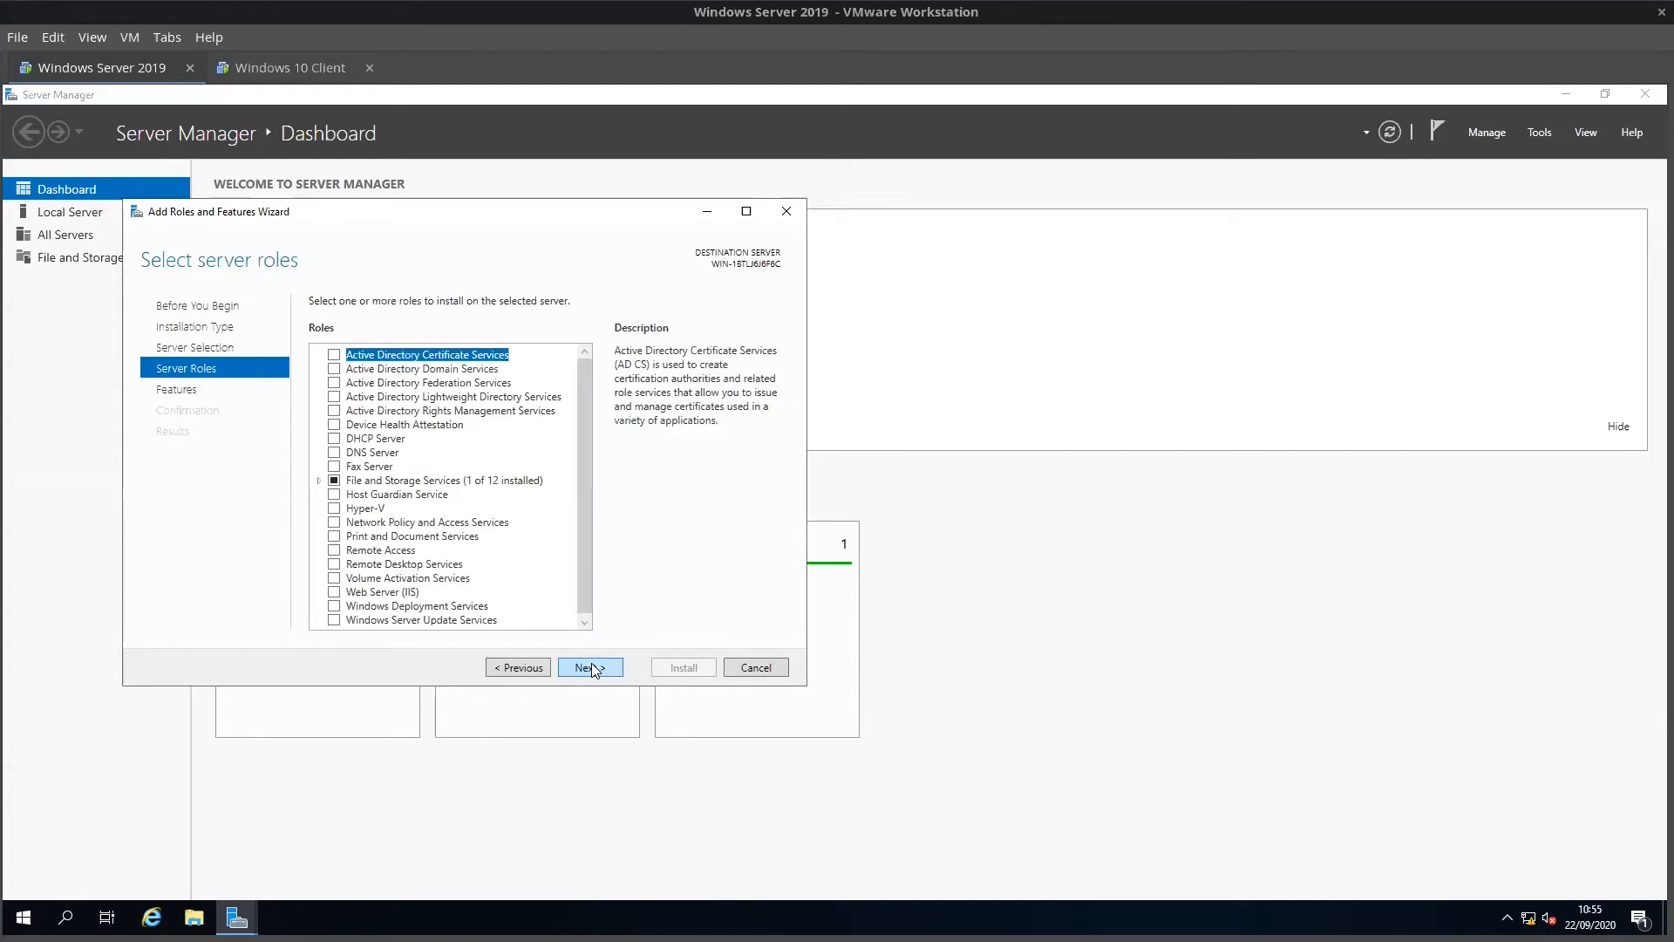
scroll(362, 379, "down", 1)
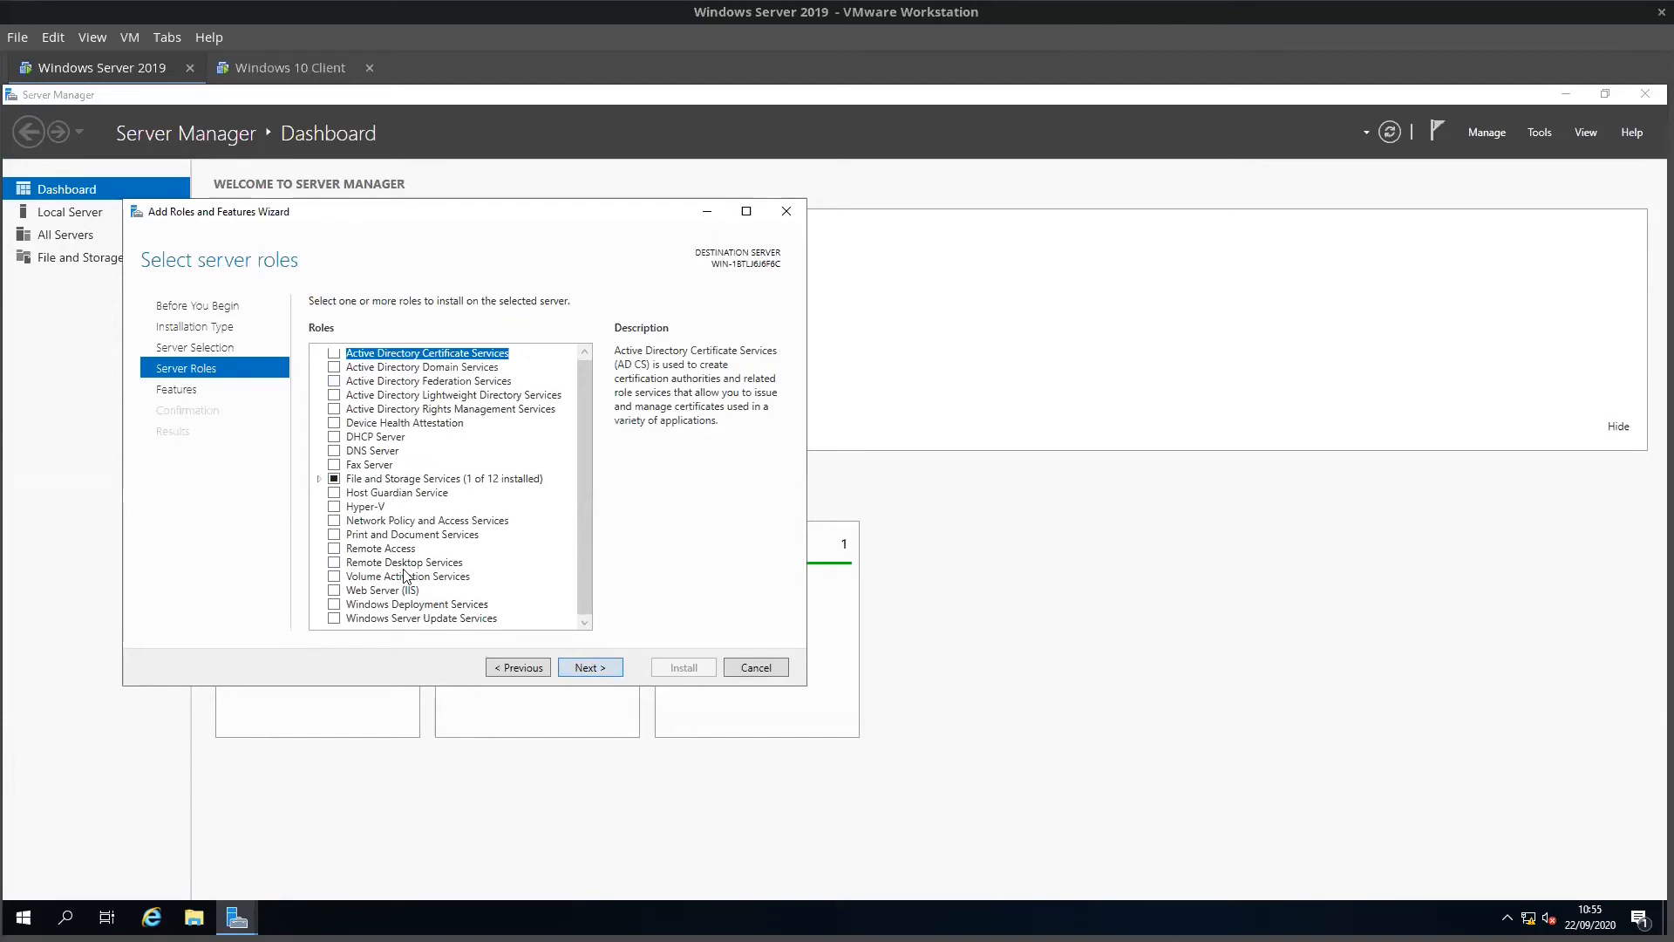
scroll(366, 396, "up", 1)
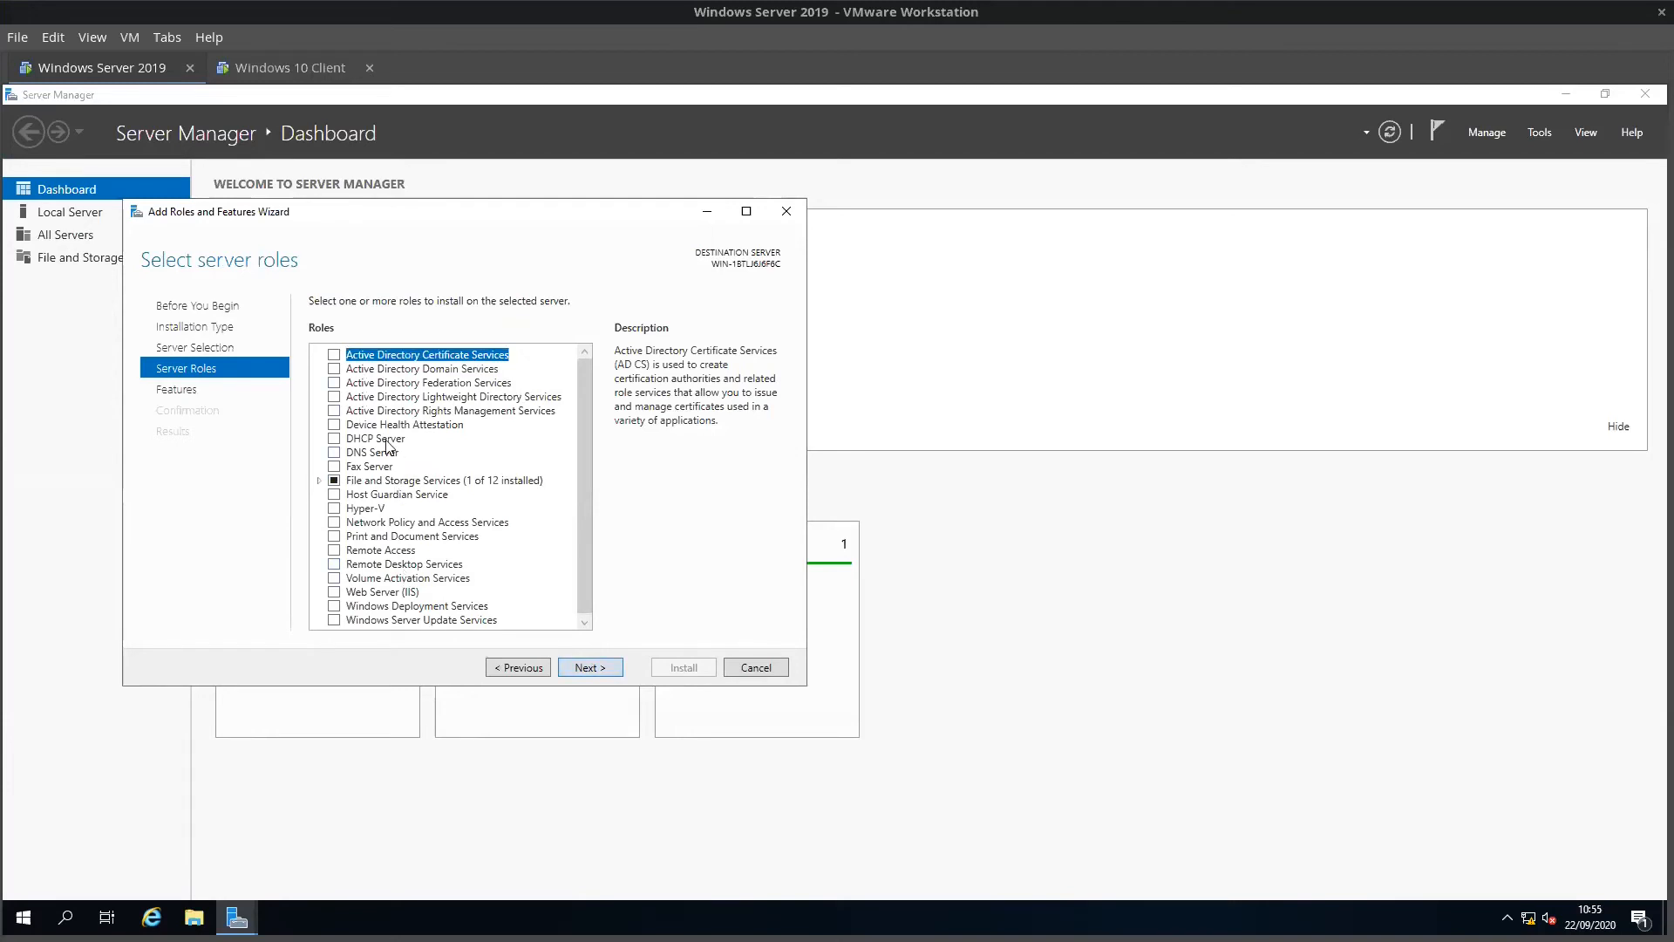
Step: Select the Active Directory Domain Services and DNS Server roles with their management tools
left_click(332, 368)
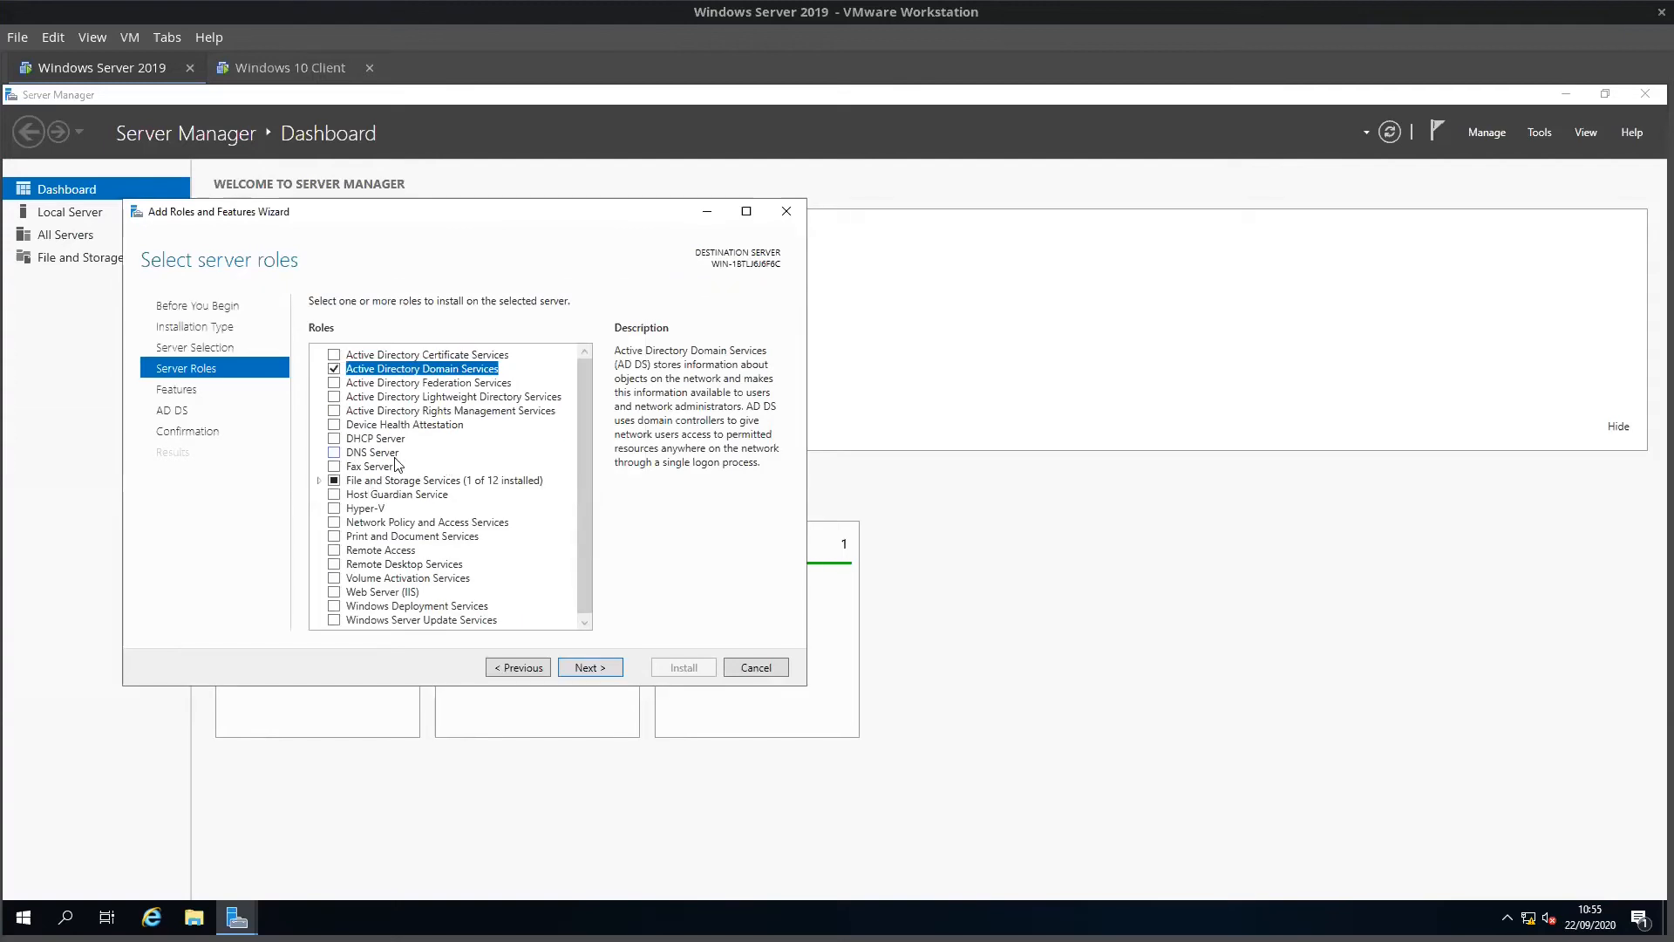
left_click(335, 453)
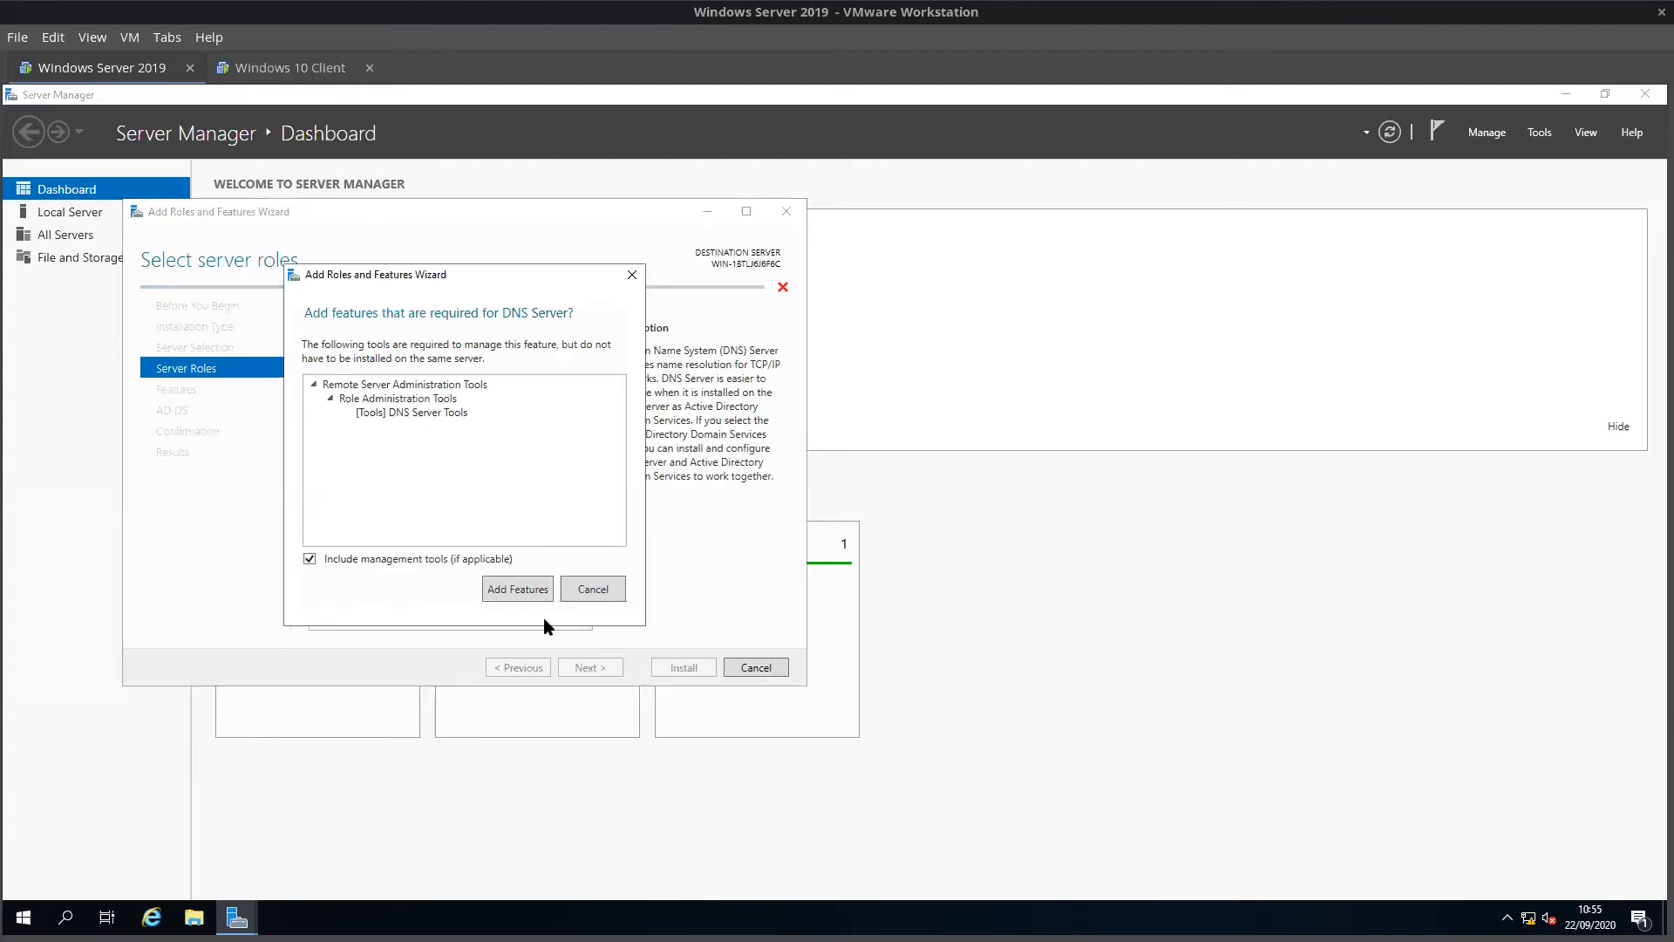
left_click(513, 591)
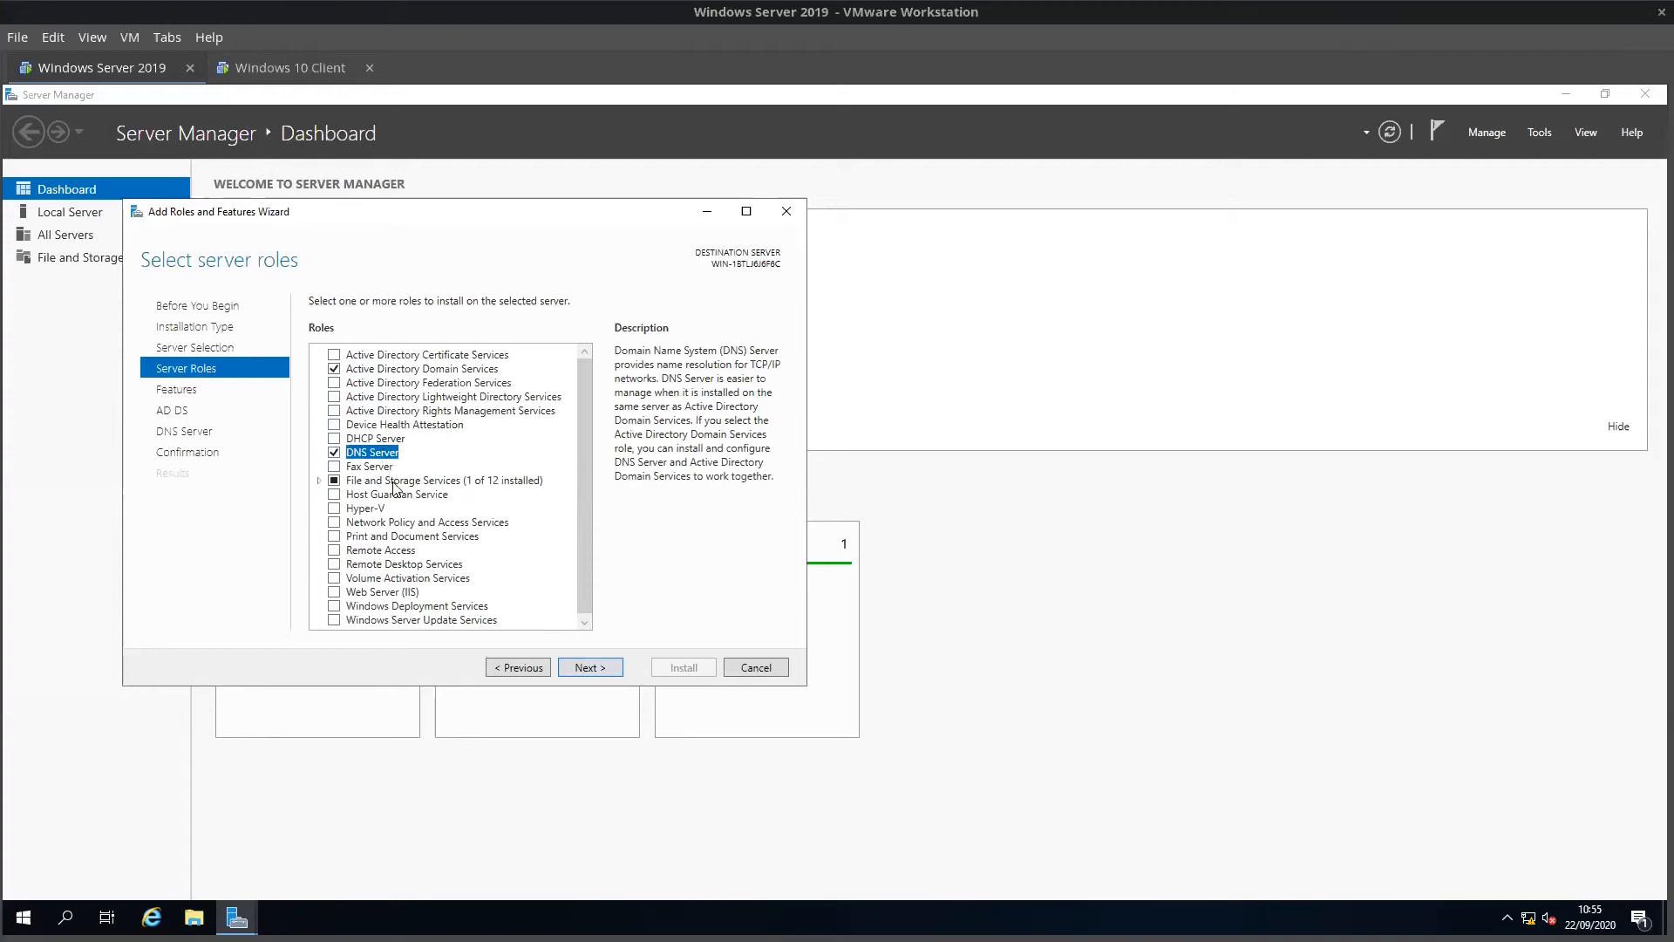
left_click(589, 668)
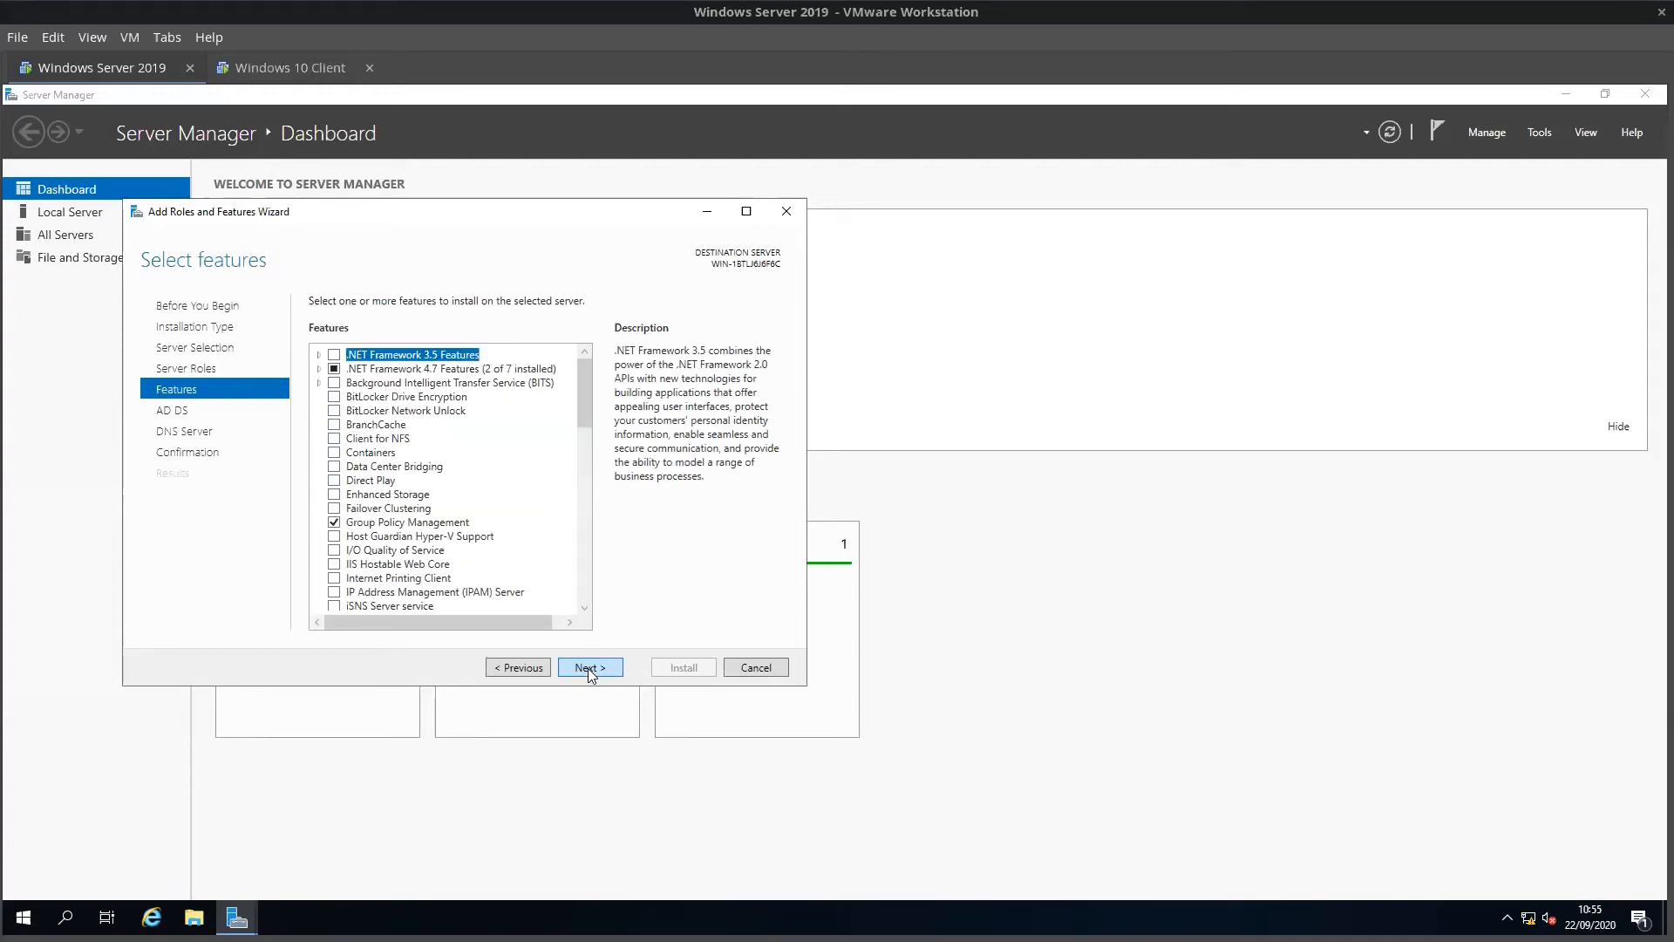
scroll(509, 546, "down", 4)
scroll(509, 546, "up", 4)
left_click(606, 674)
Step: Allow automatic restart on the confirmation page and start the installation
left_click(599, 668)
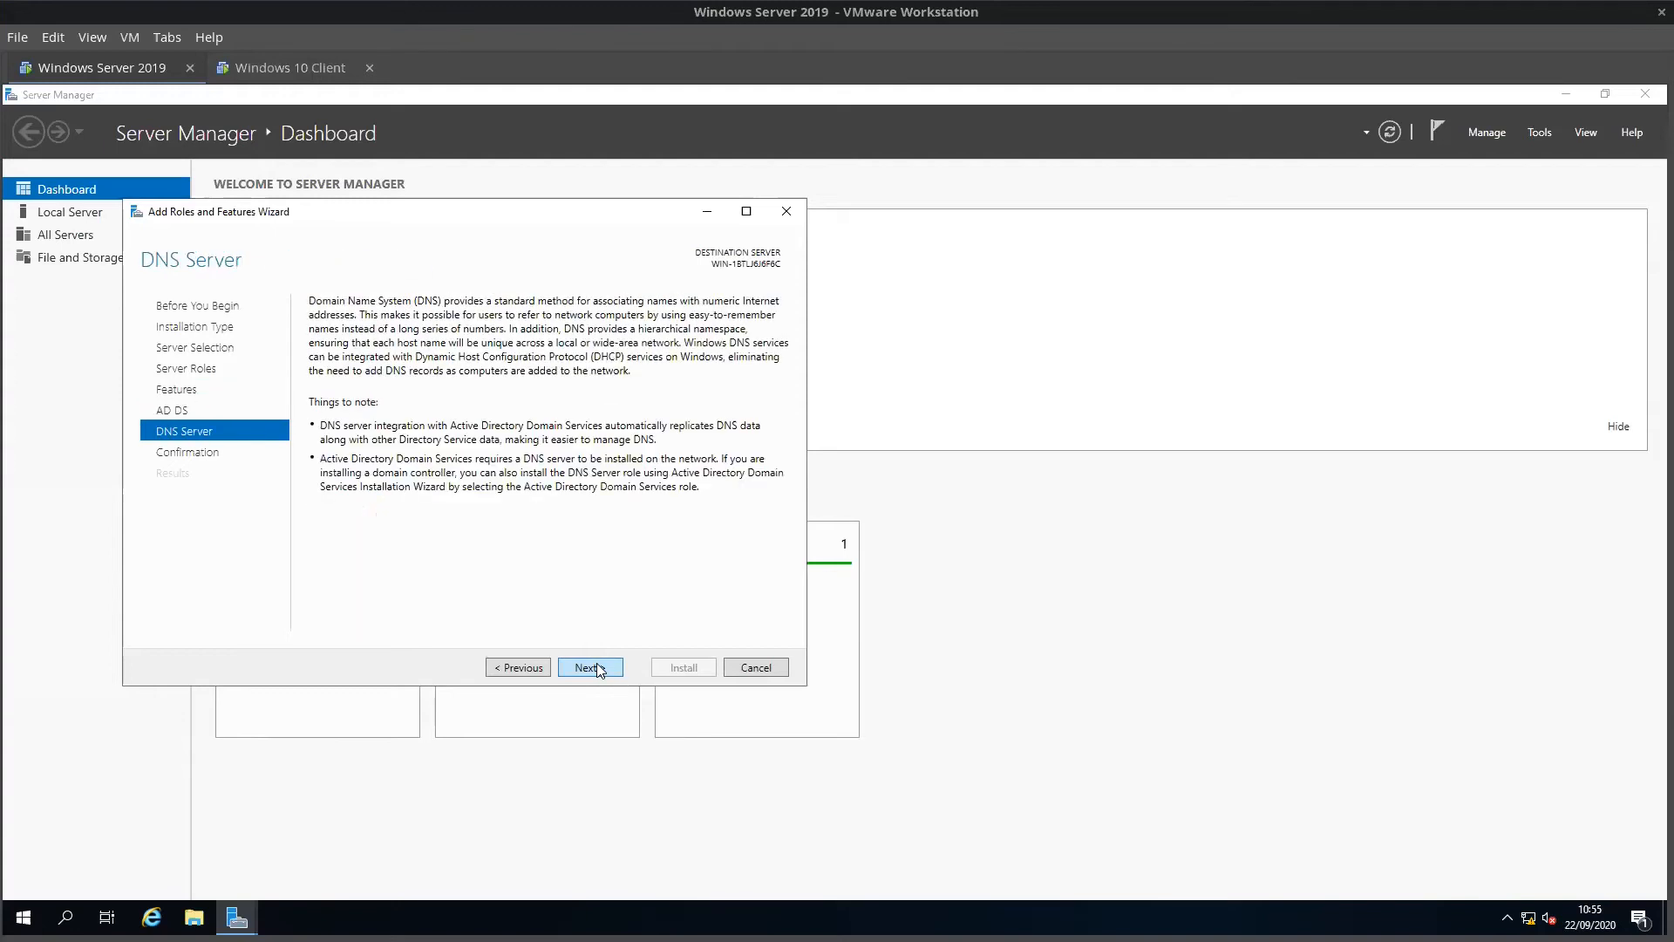
left_click(597, 668)
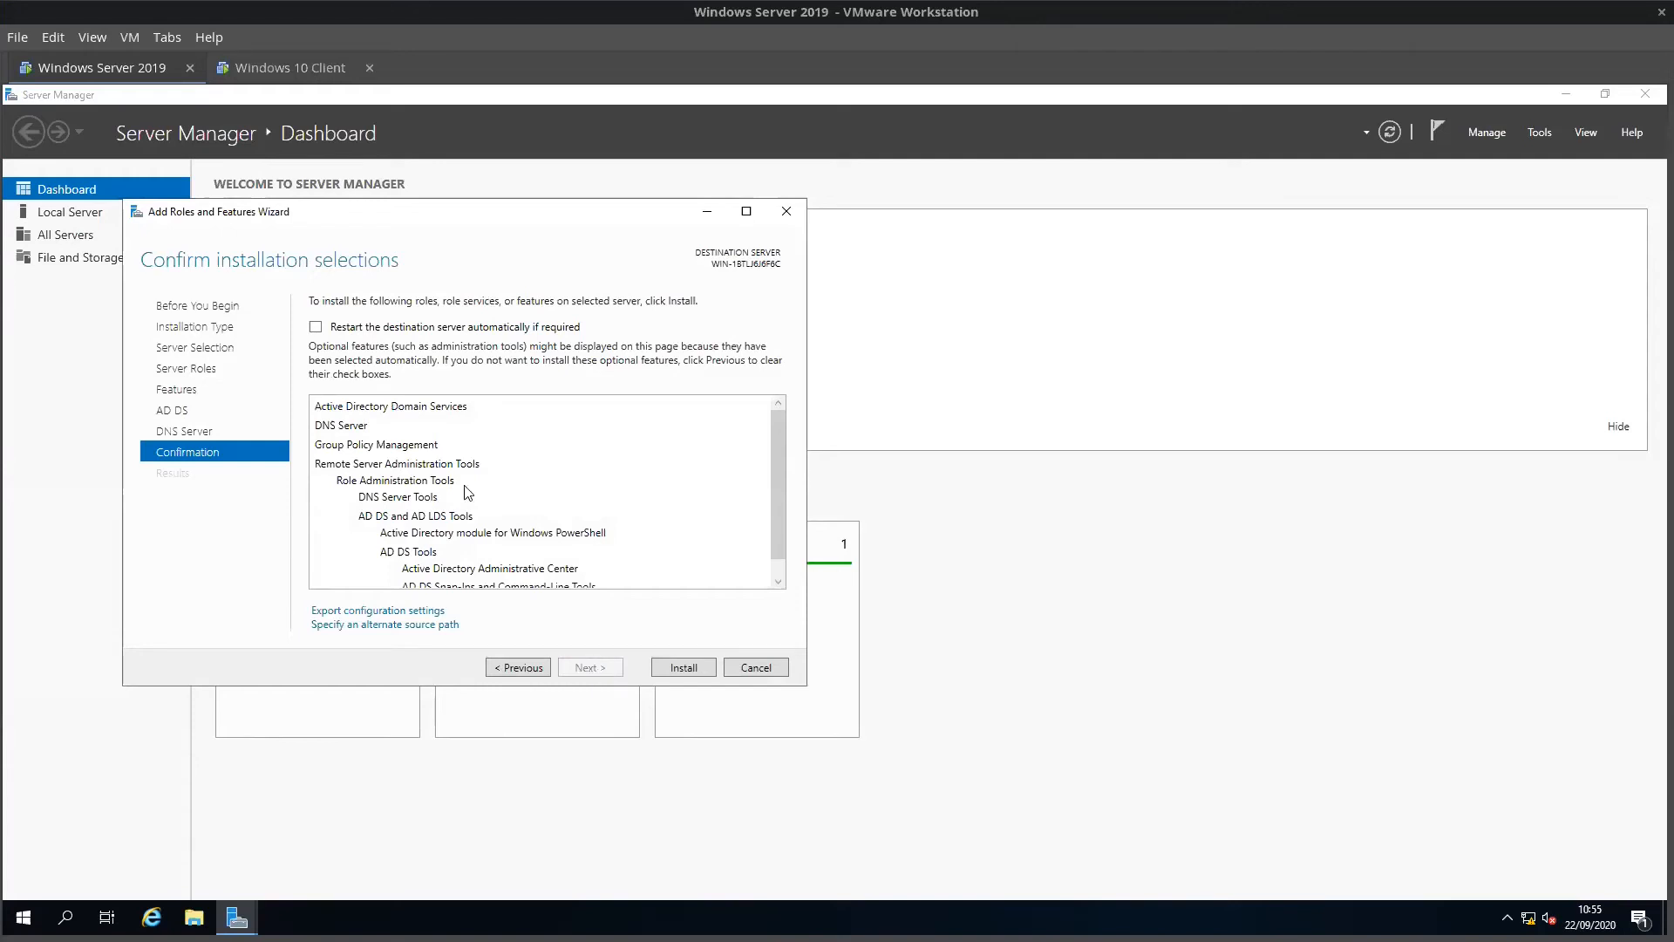
left_click(315, 328)
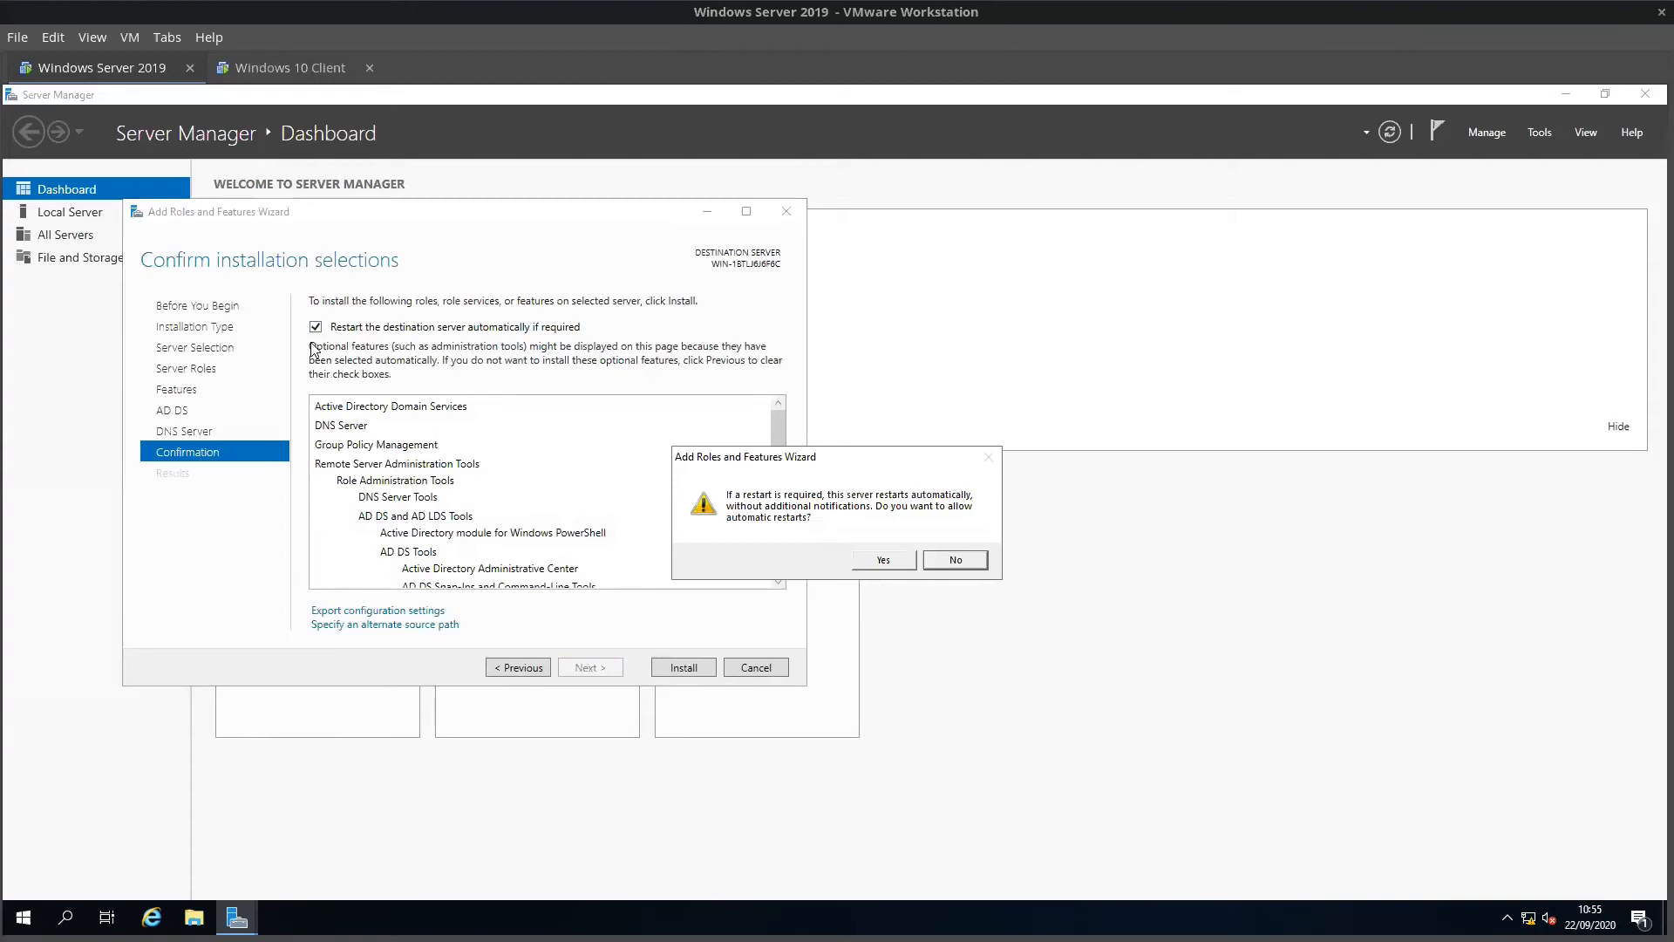
left_click(868, 562)
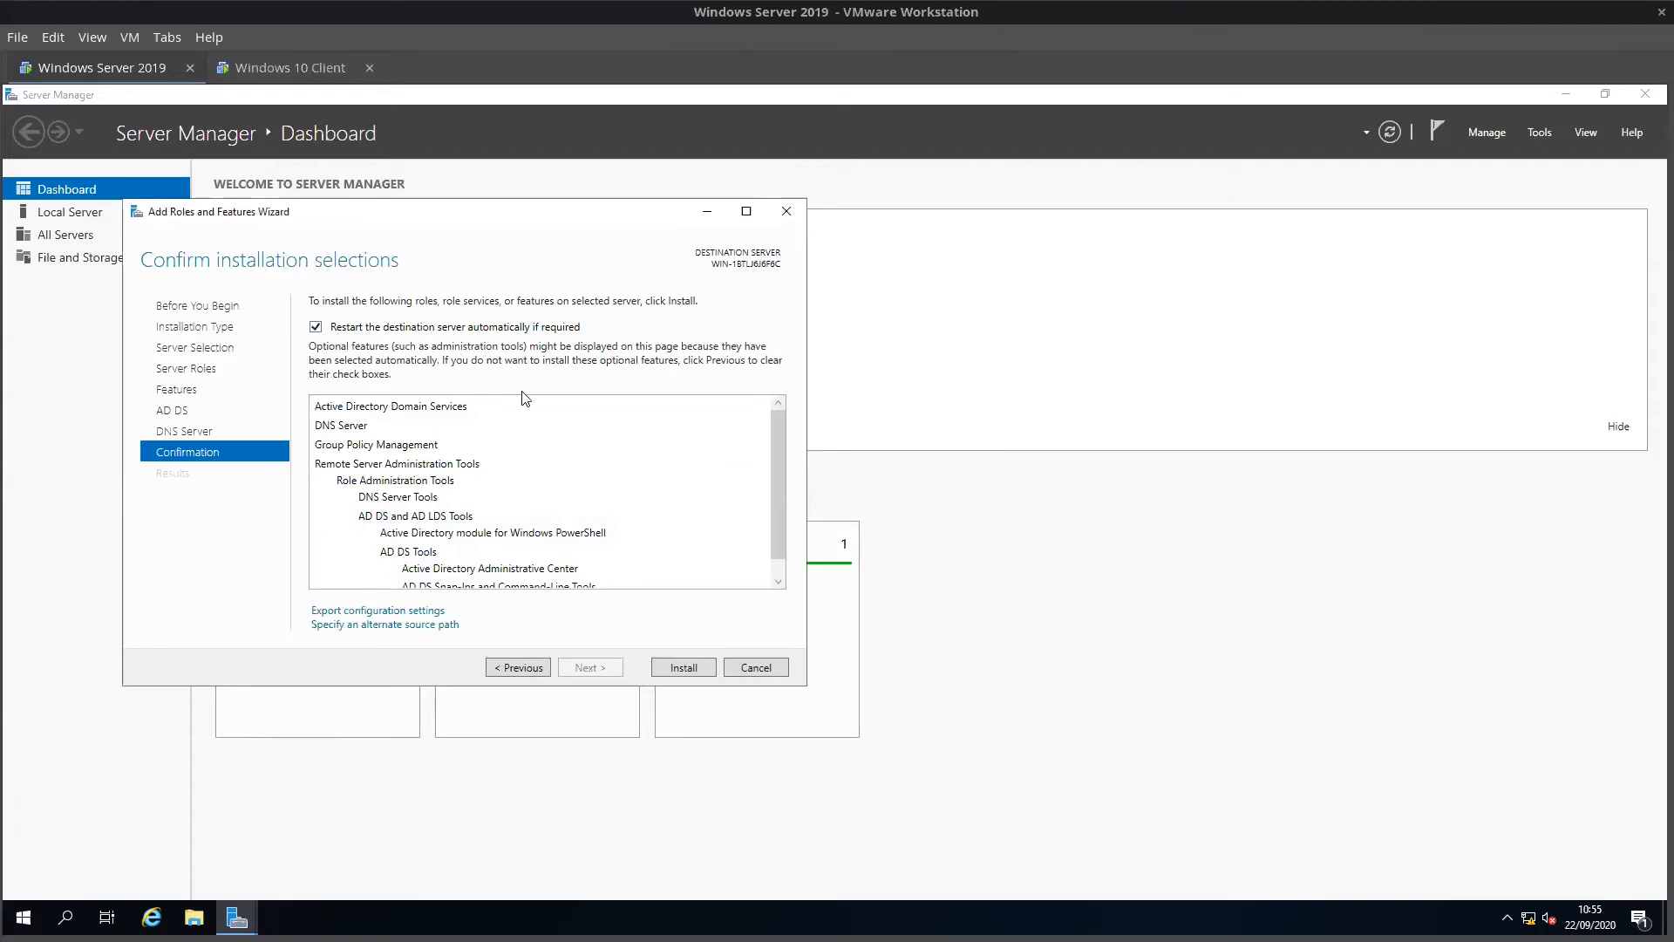
scroll(549, 549, "down", 1)
scroll(549, 549, "up", 1)
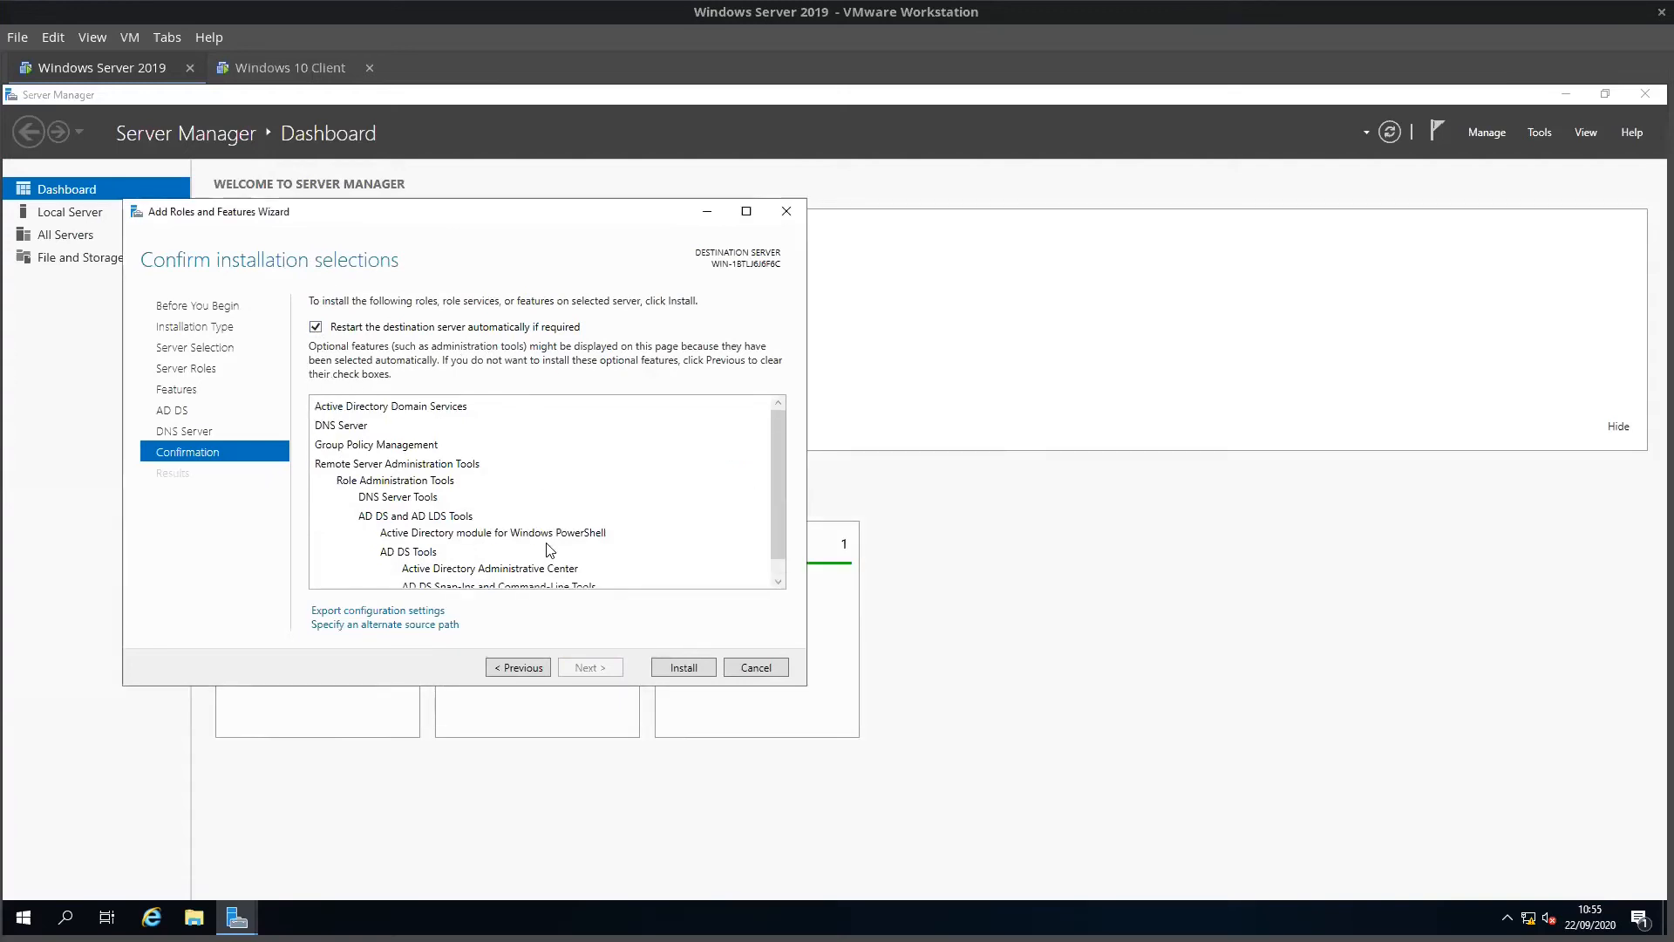
left_click(694, 669)
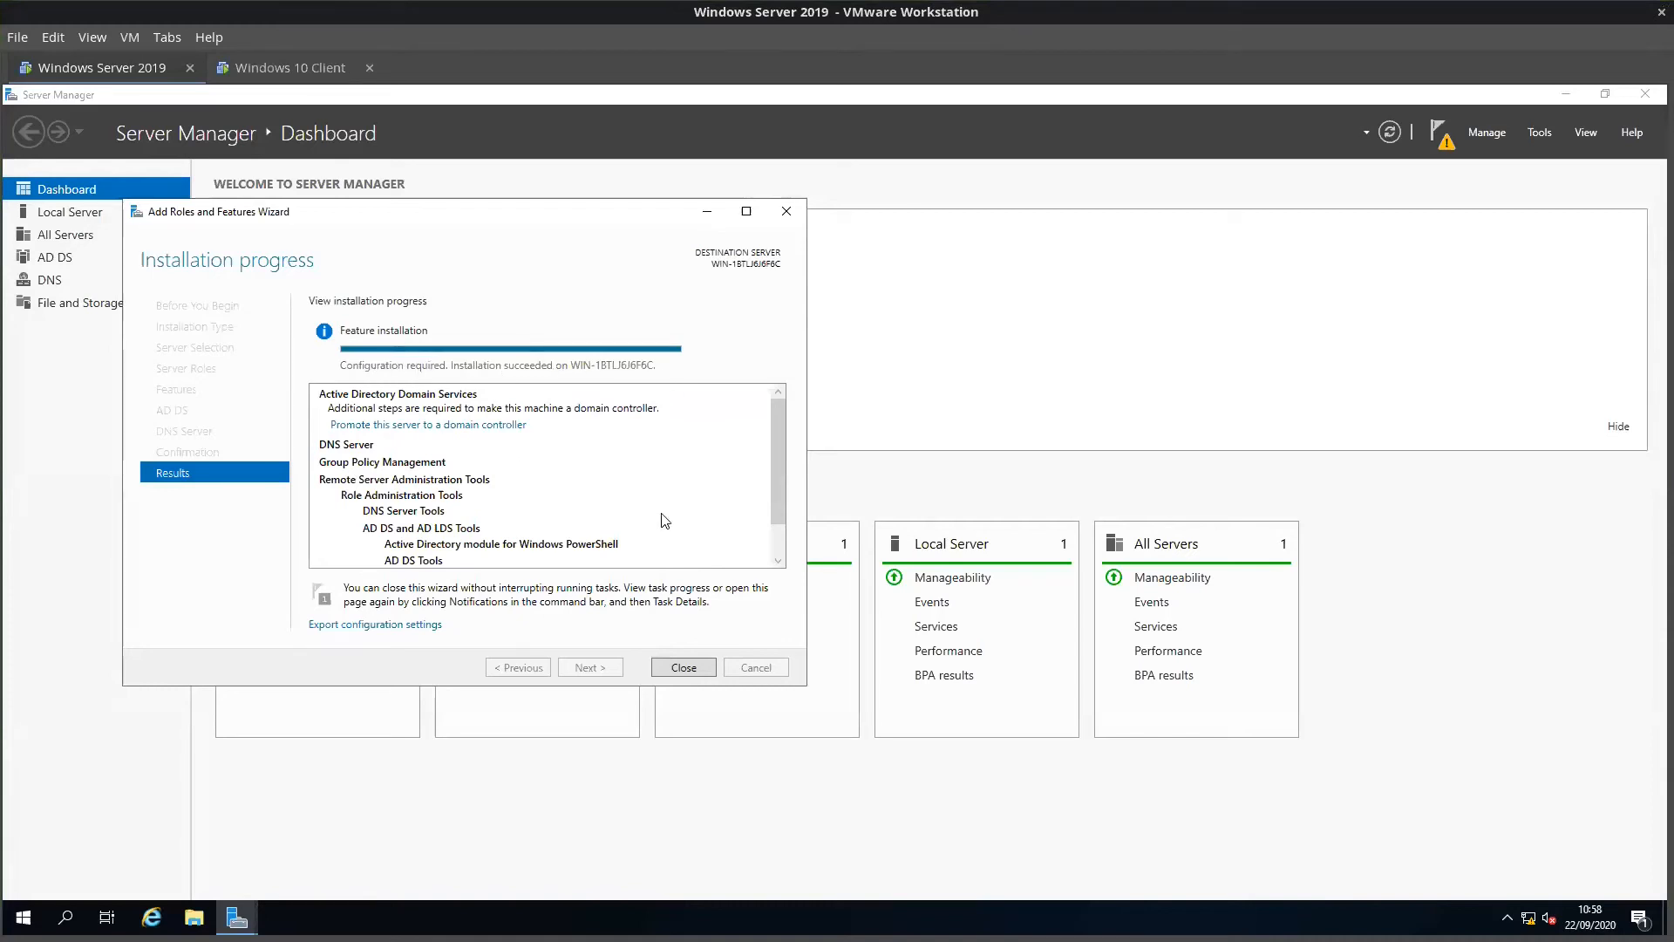
Step: Close the finished installation wizard and view the AD DS and DNS pages in Server Manager
left_click(685, 671)
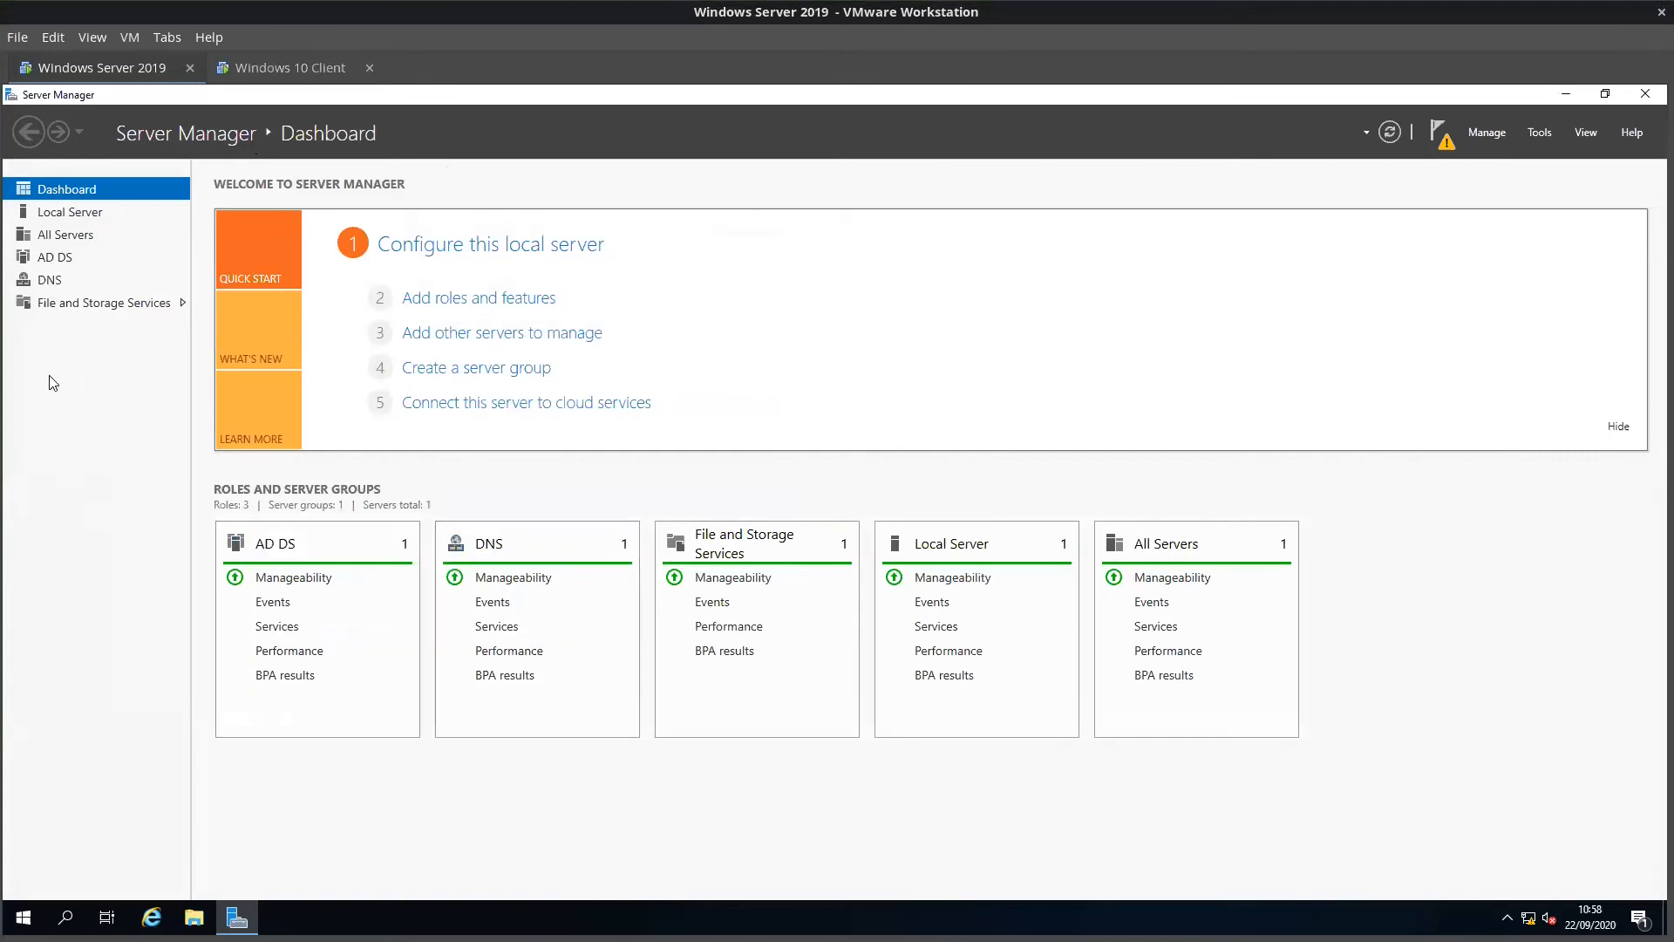
left_click(46, 258)
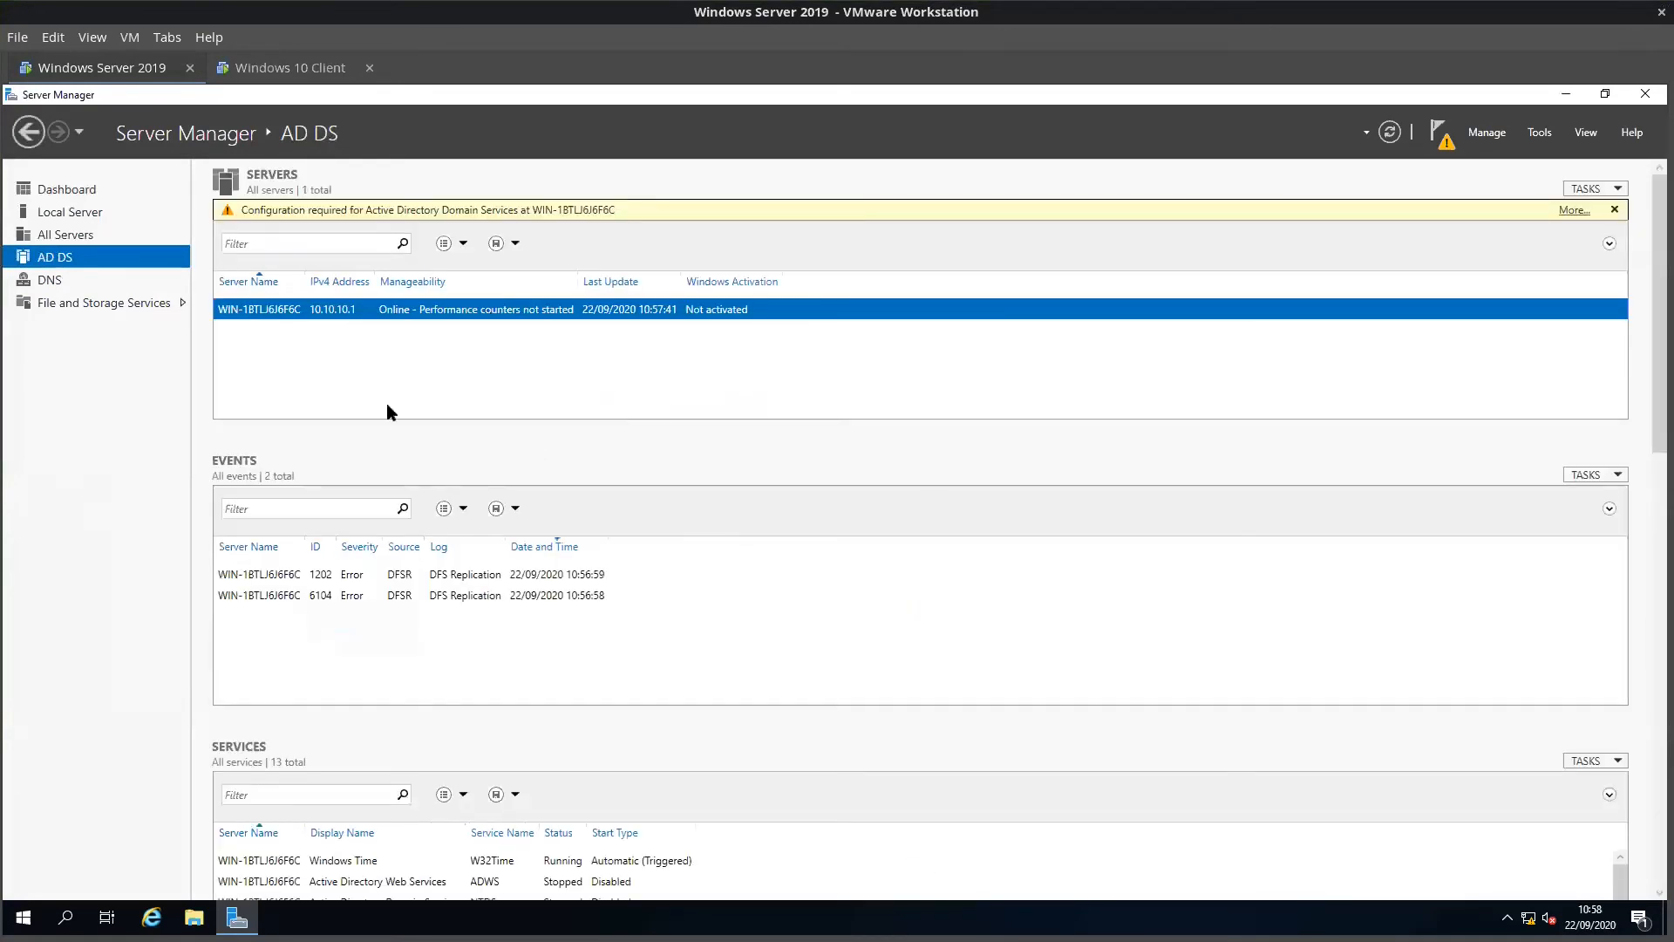
left_click(50, 281)
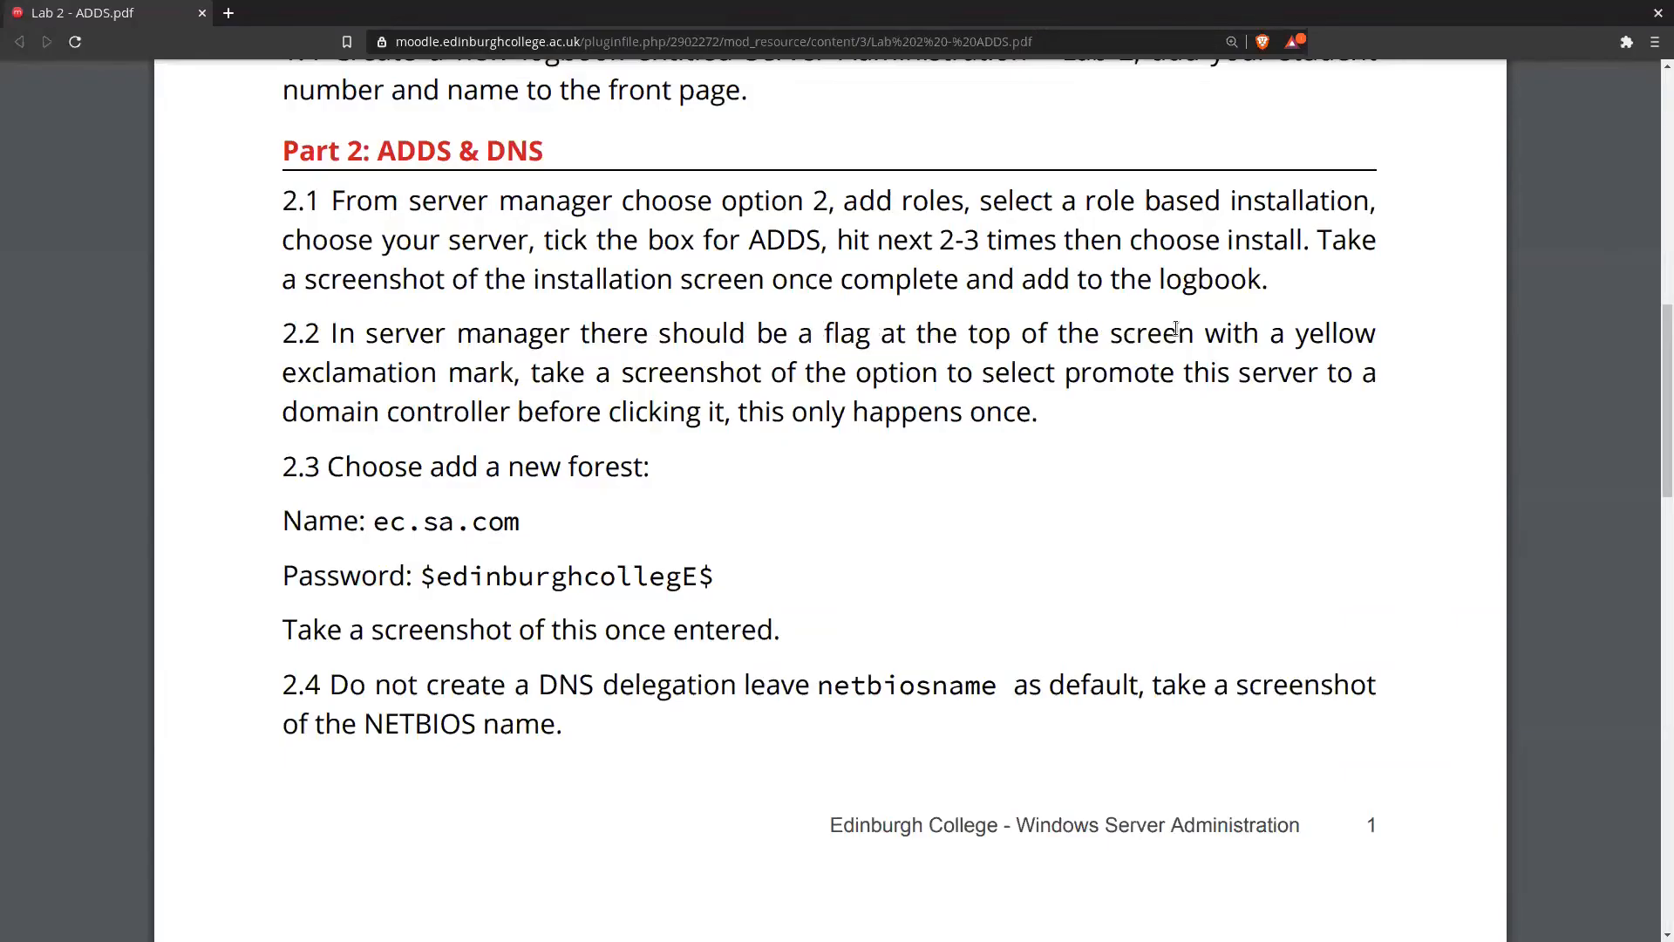
left_click_drag(656, 339, 510, 385)
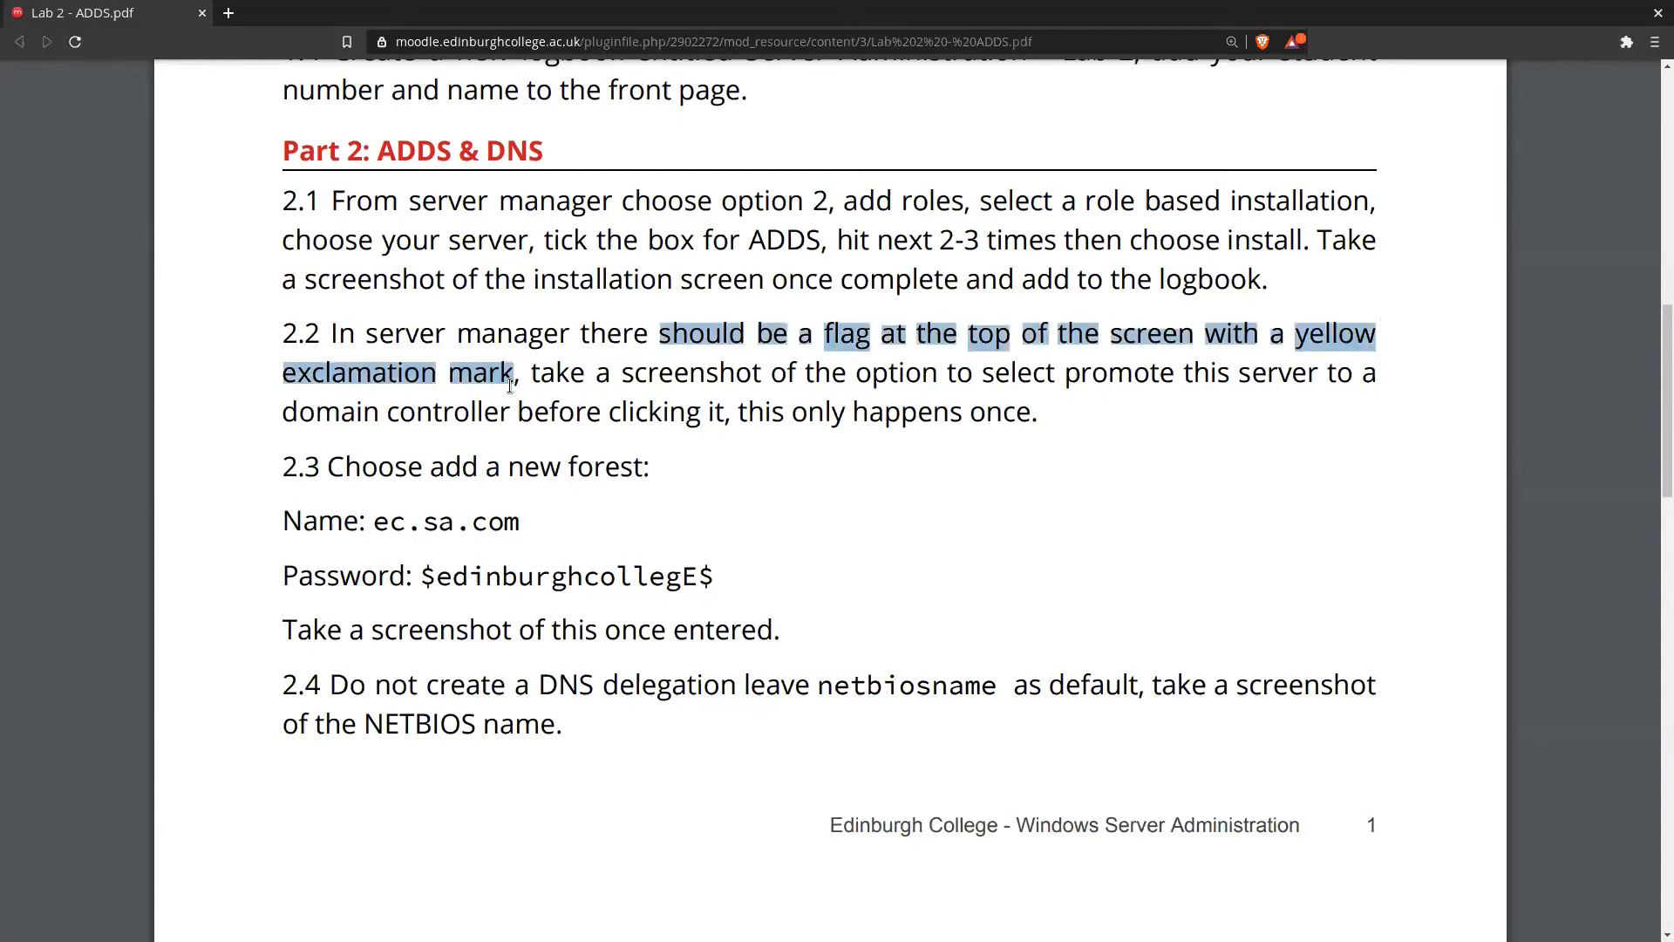
left_click(510, 386)
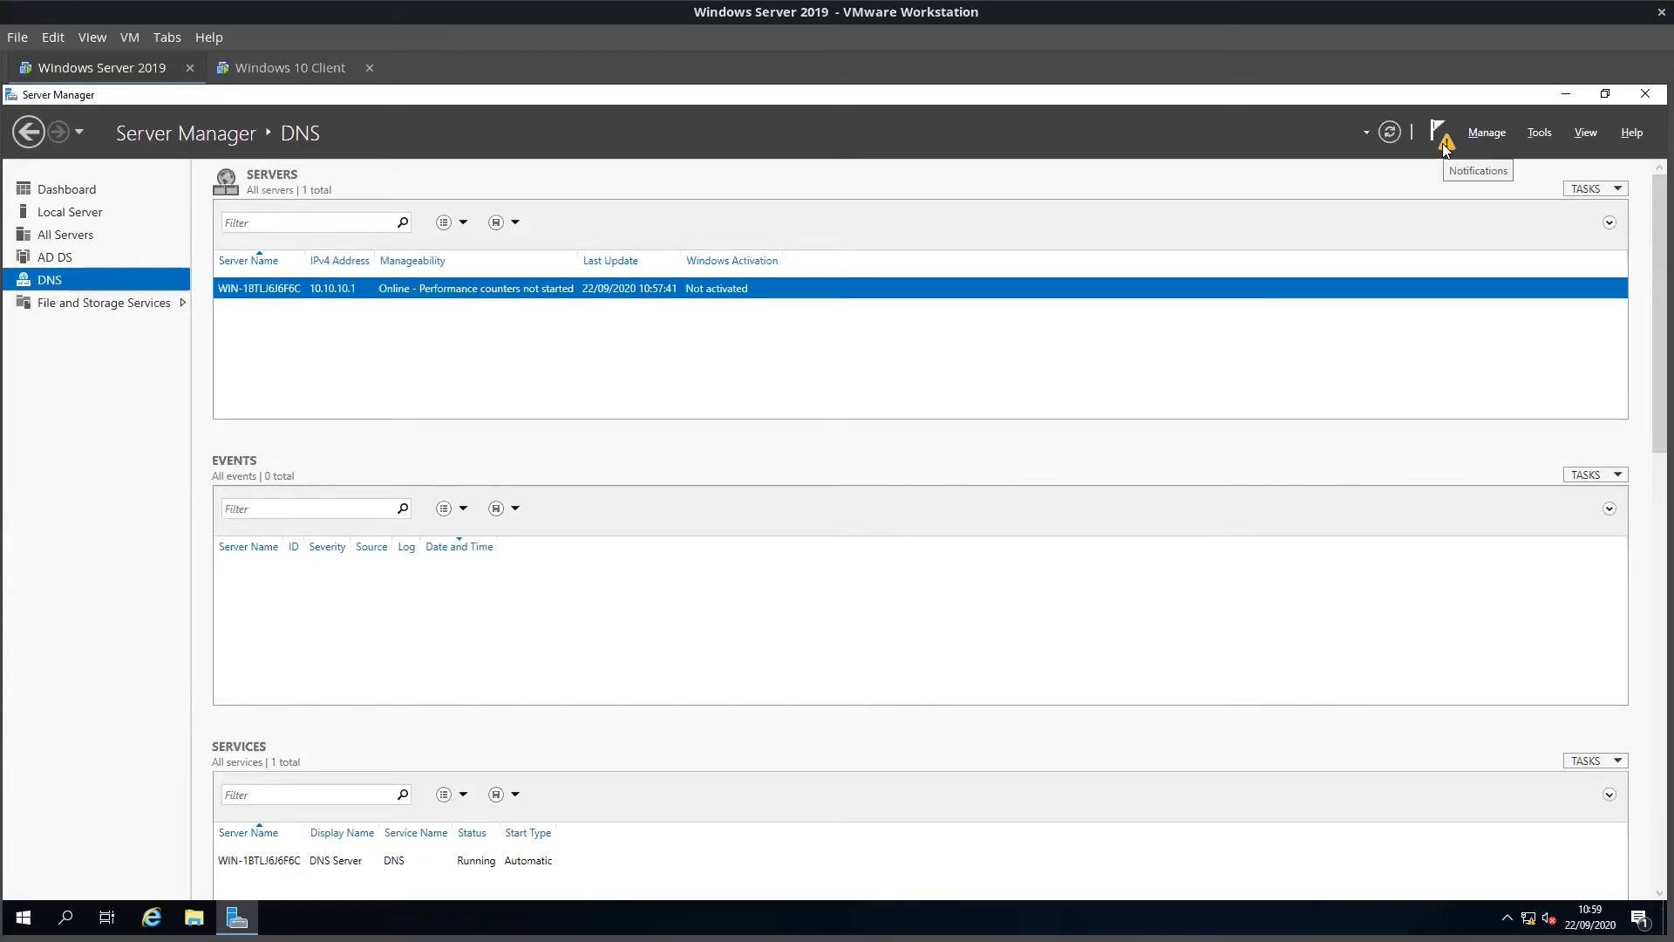
Step: Promote the server to a domain controller, adding a new forest with root domain ec.com
left_click(1447, 147)
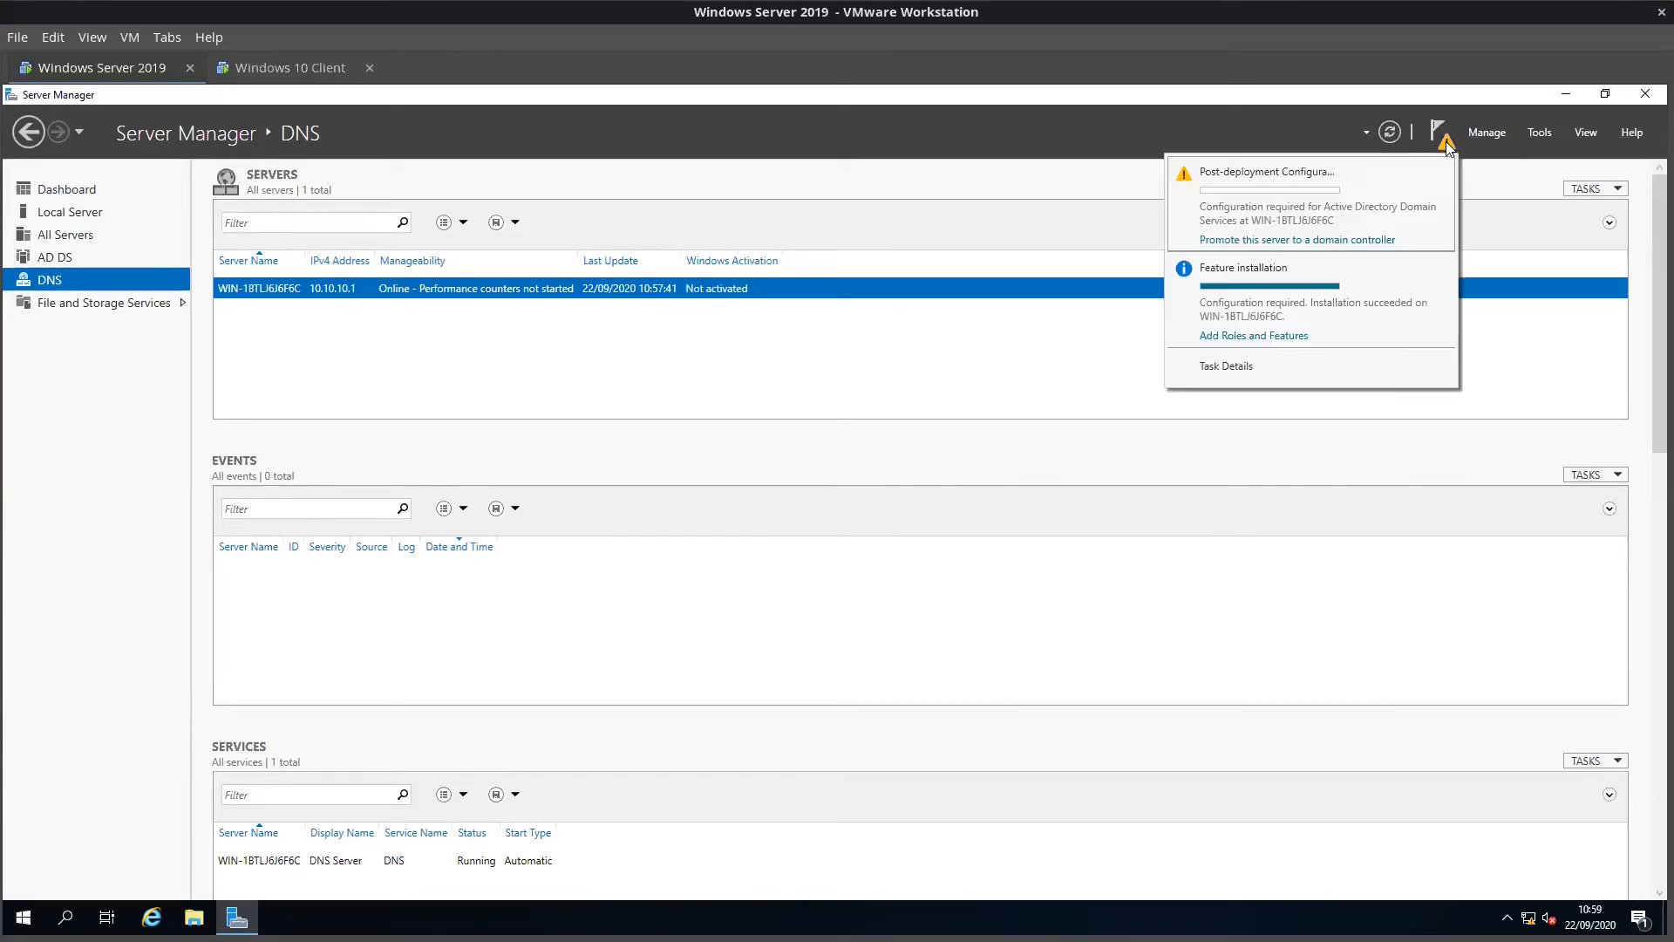
left_click(1321, 241)
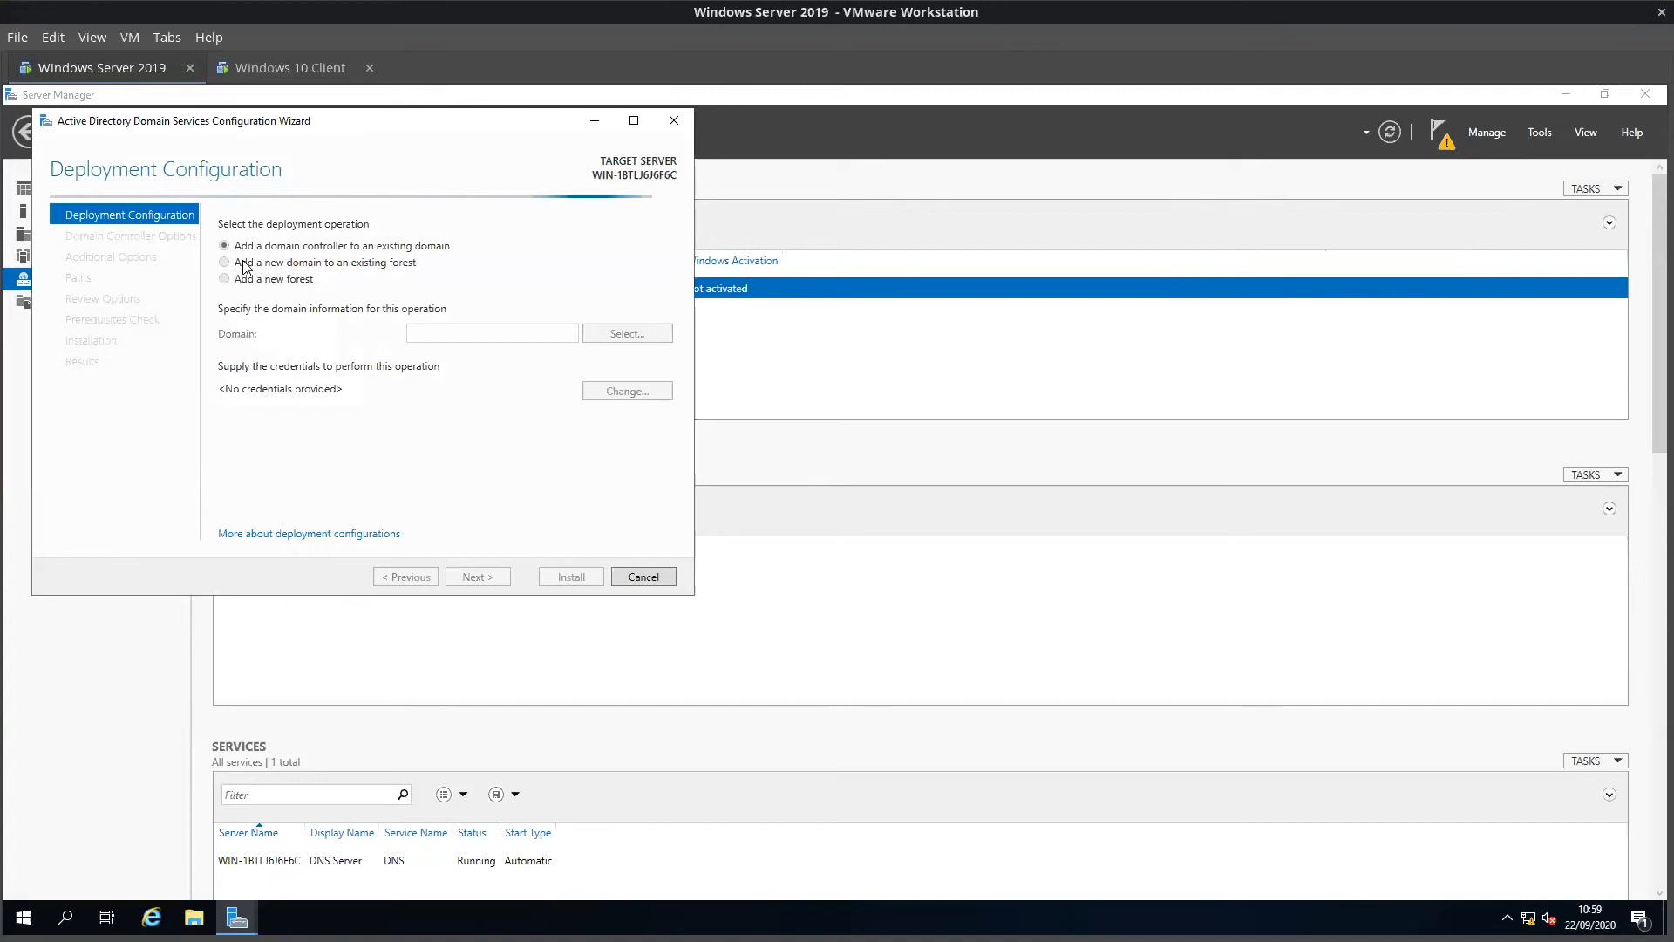
left_click(227, 281)
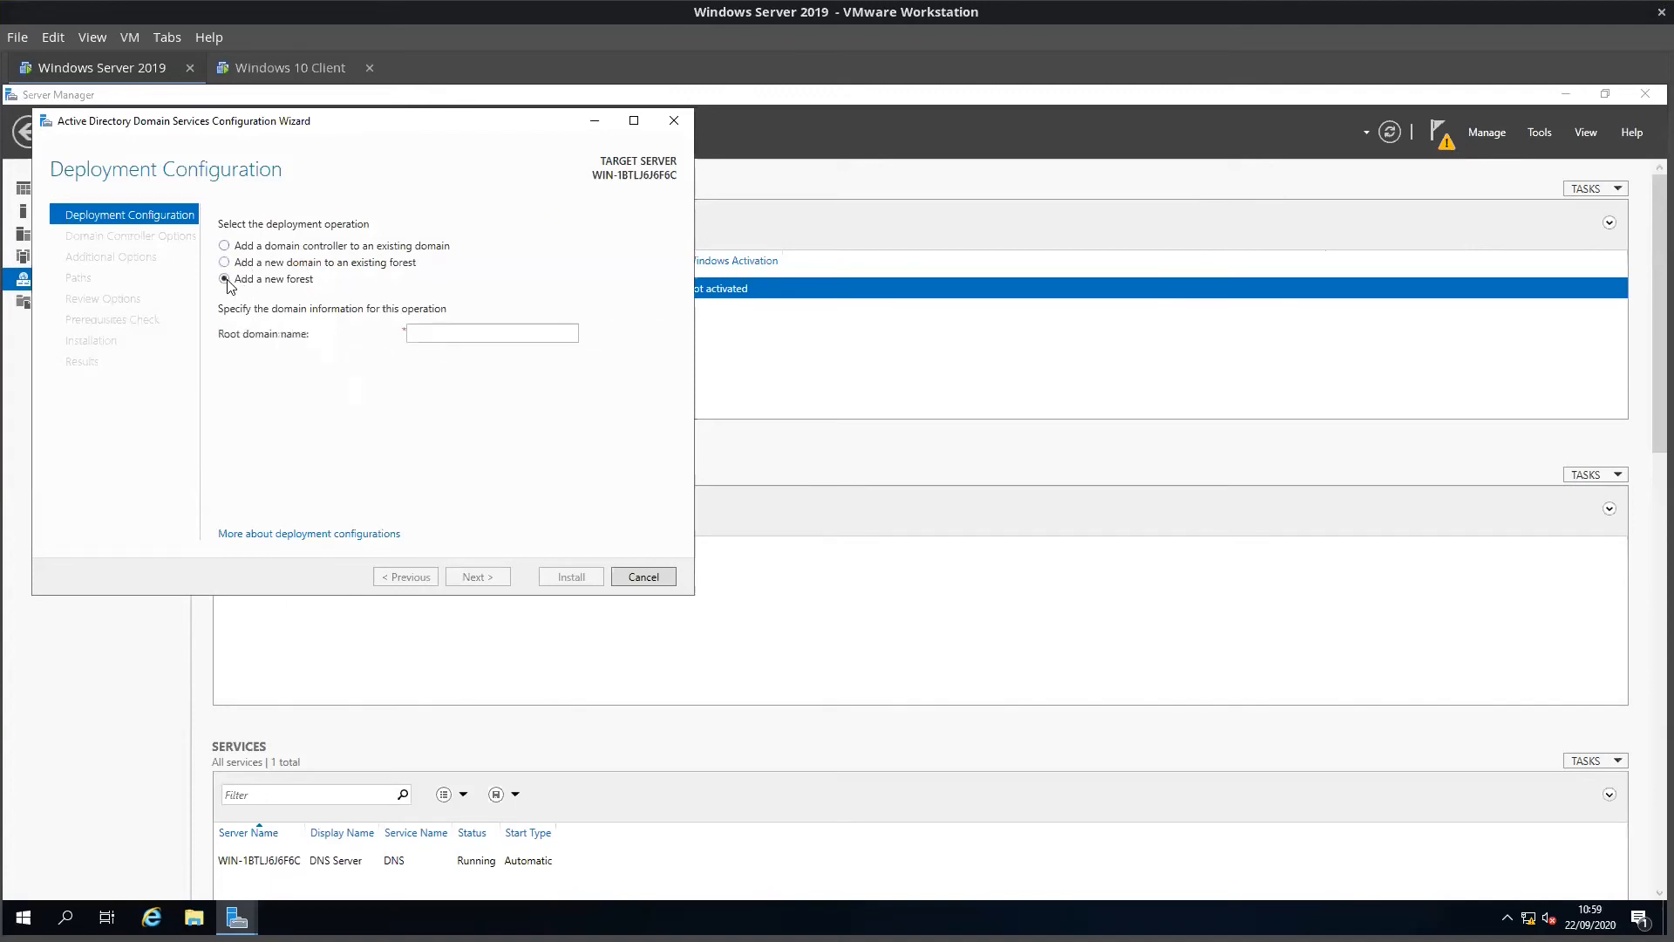
left_click(444, 337)
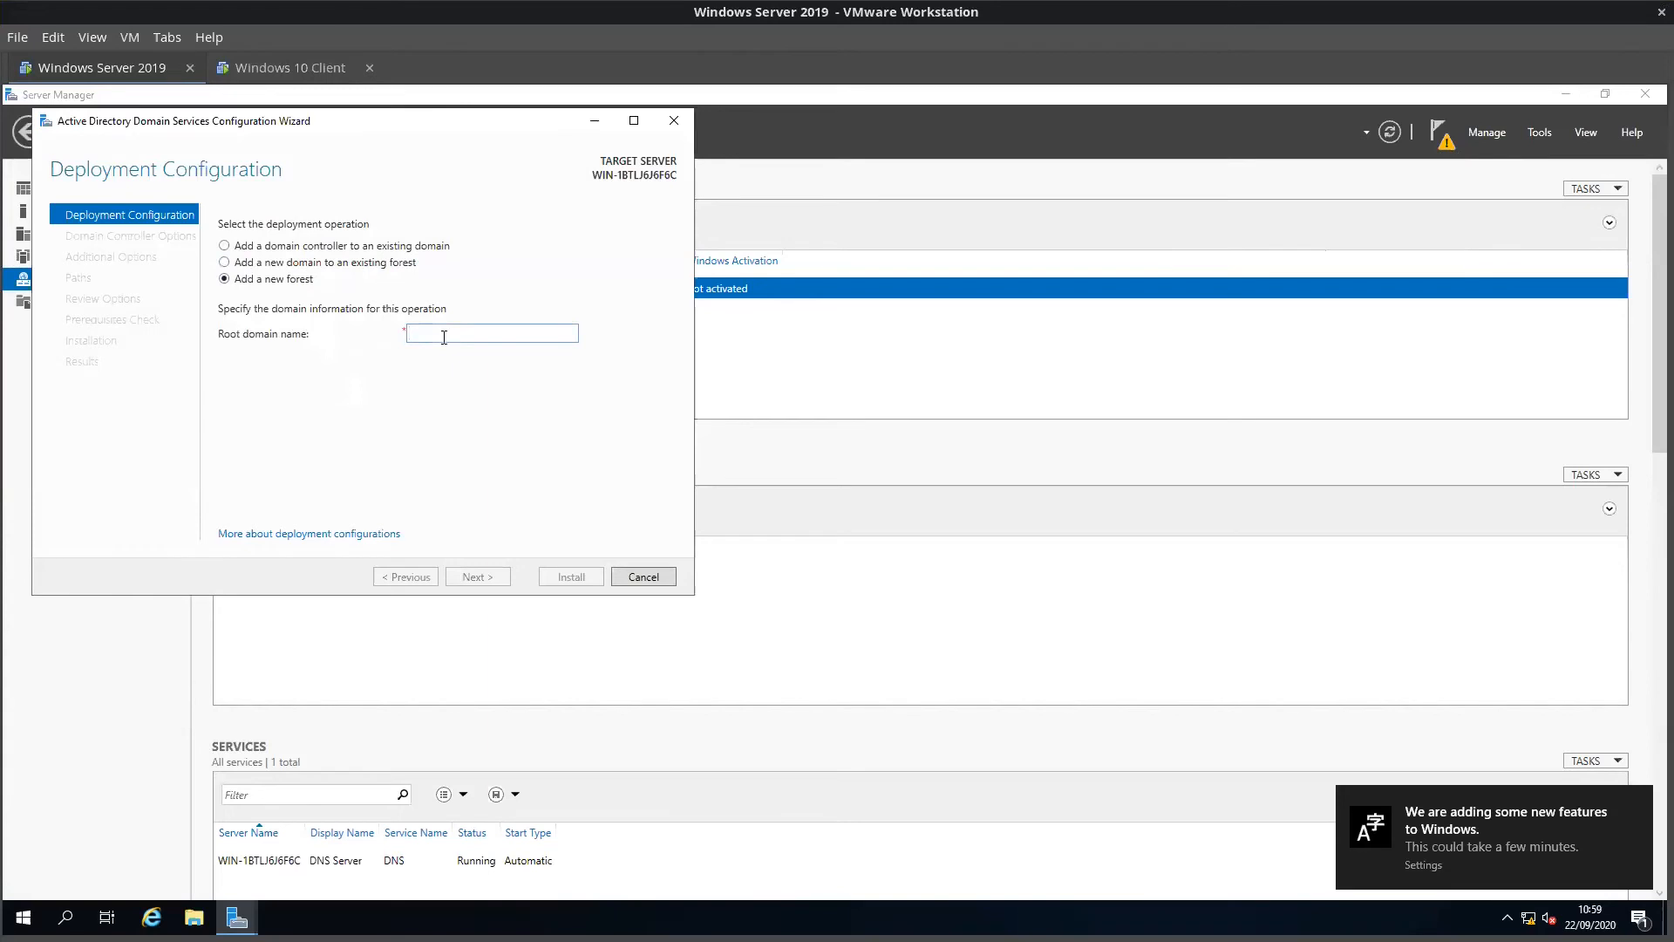
type("ec.com")
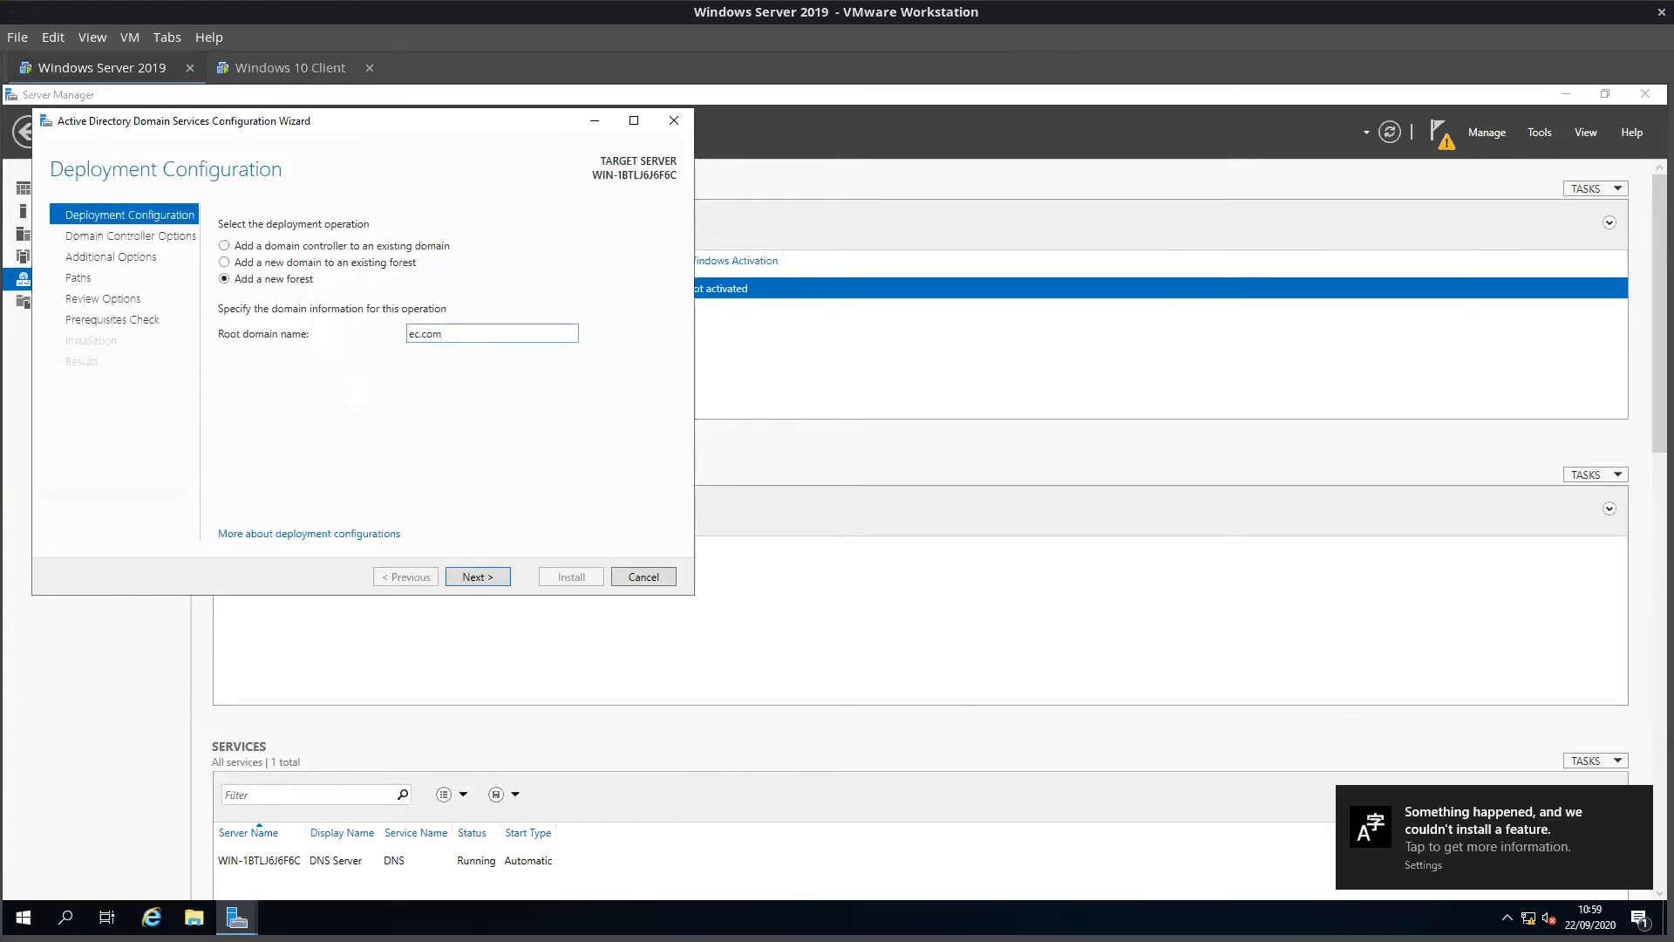
Step: Enter and confirm the DSRM password, retyping both fields until they match
left_click(477, 577)
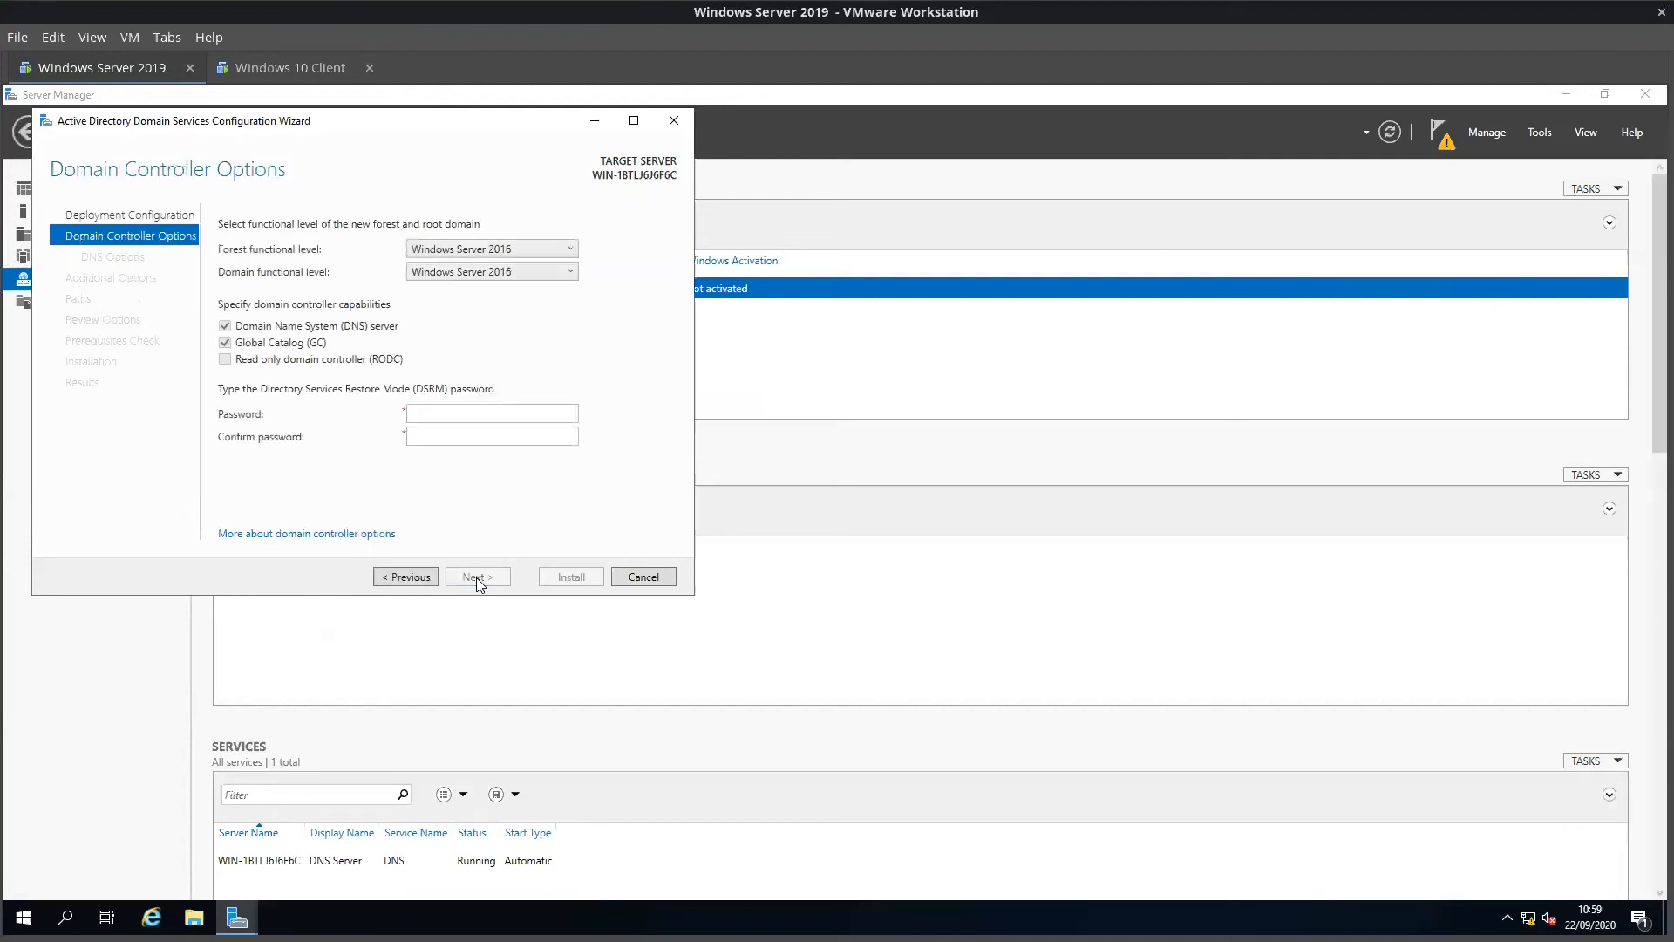
left_click(454, 417)
type("Pas••••••••••••••••")
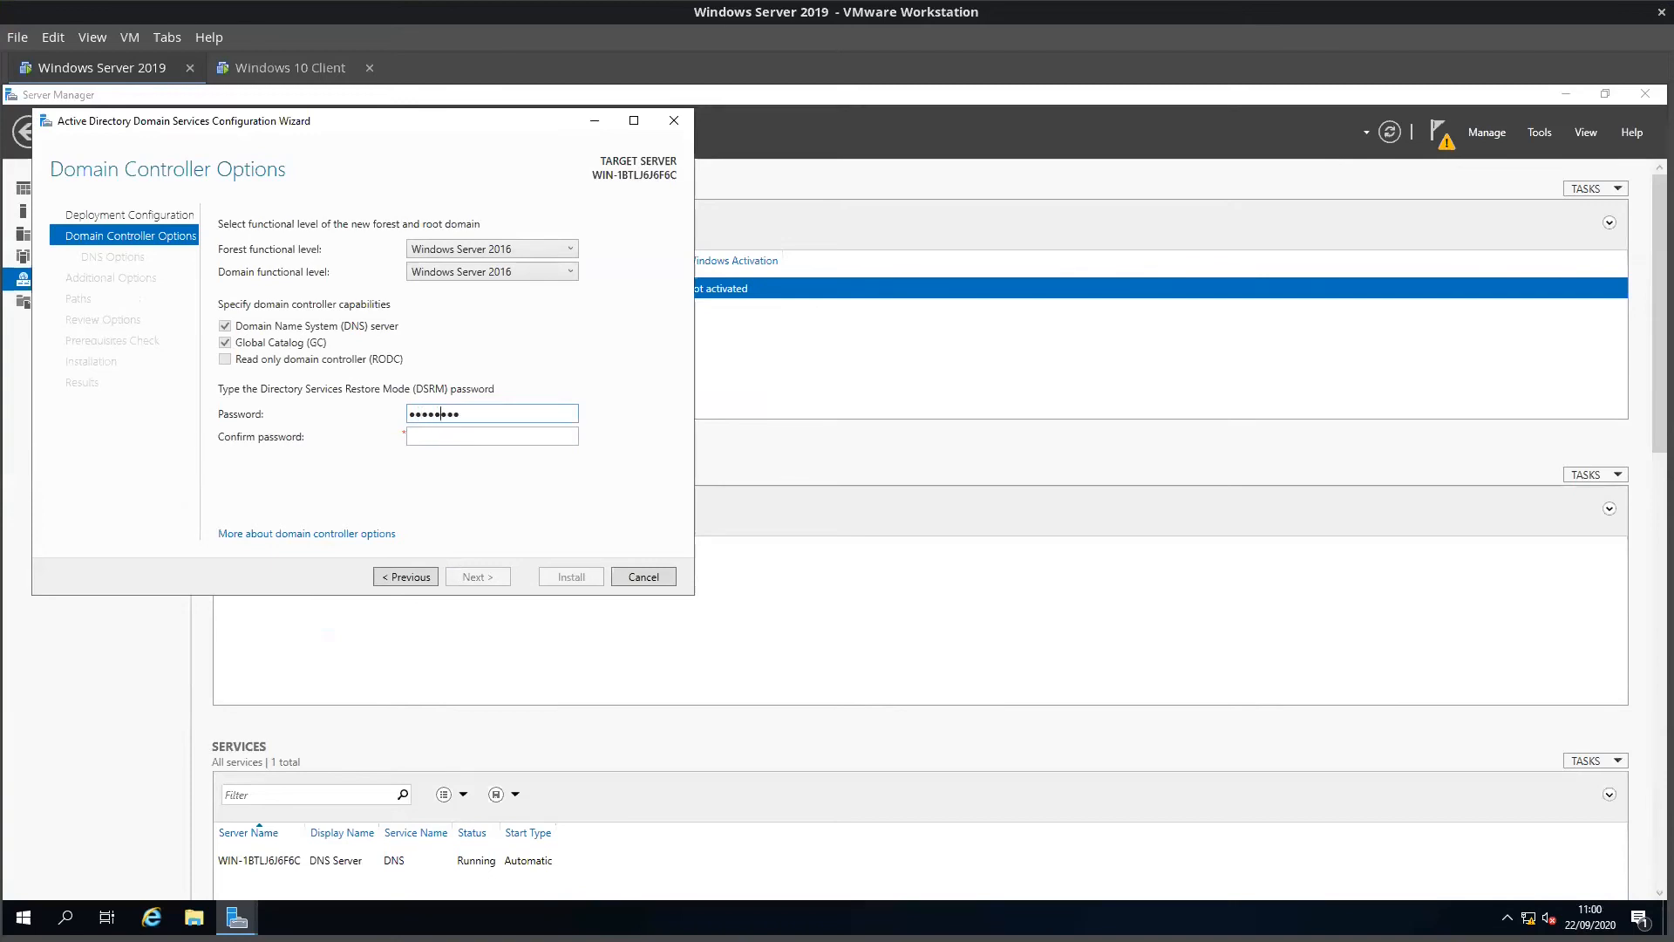
key("Tab")
type("••••••••••••••••")
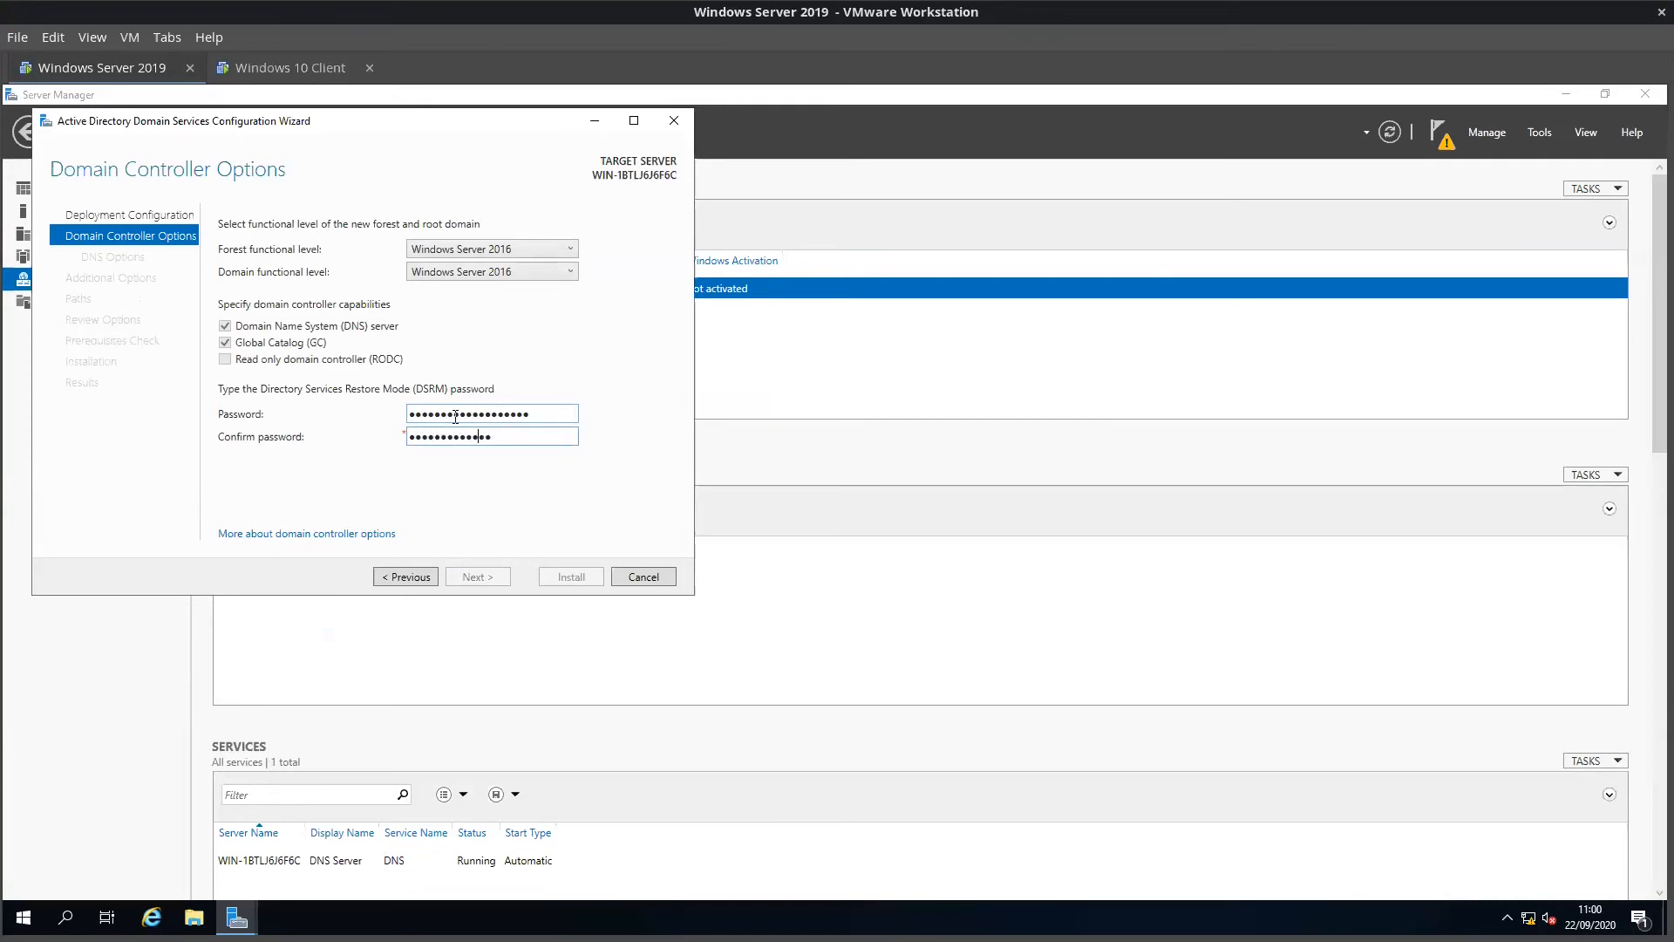
type("••")
left_click(535, 437)
double_click(534, 438)
type("••••••••••••••••••")
double_click(496, 420)
type("••")
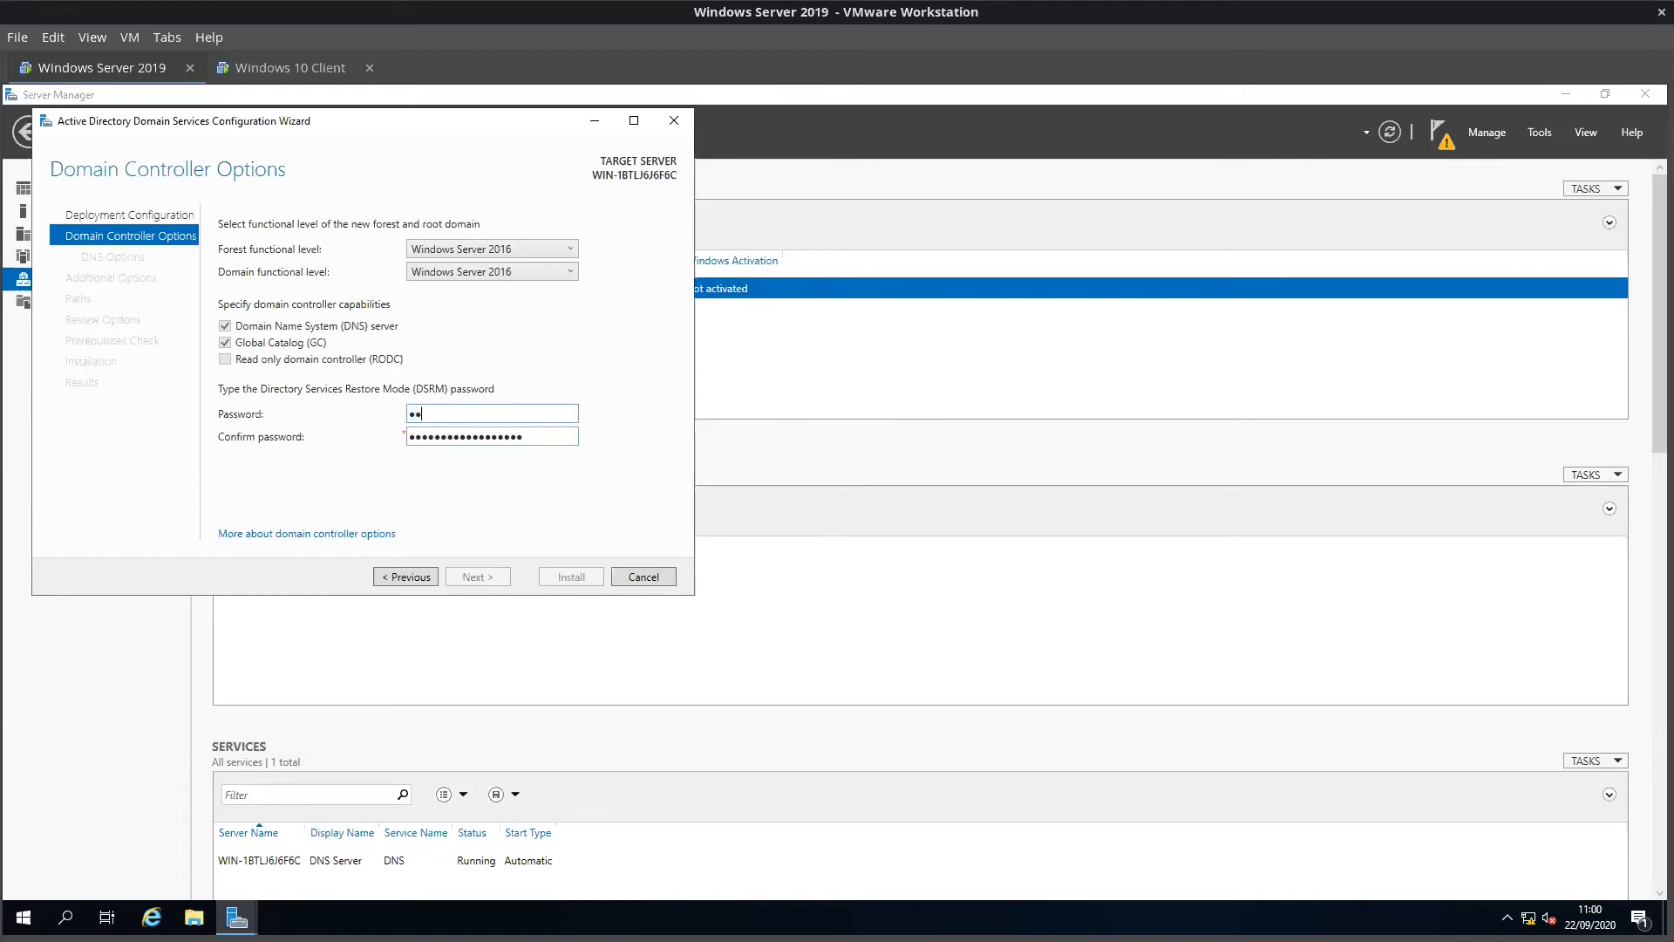
type("•••••••••••••••")
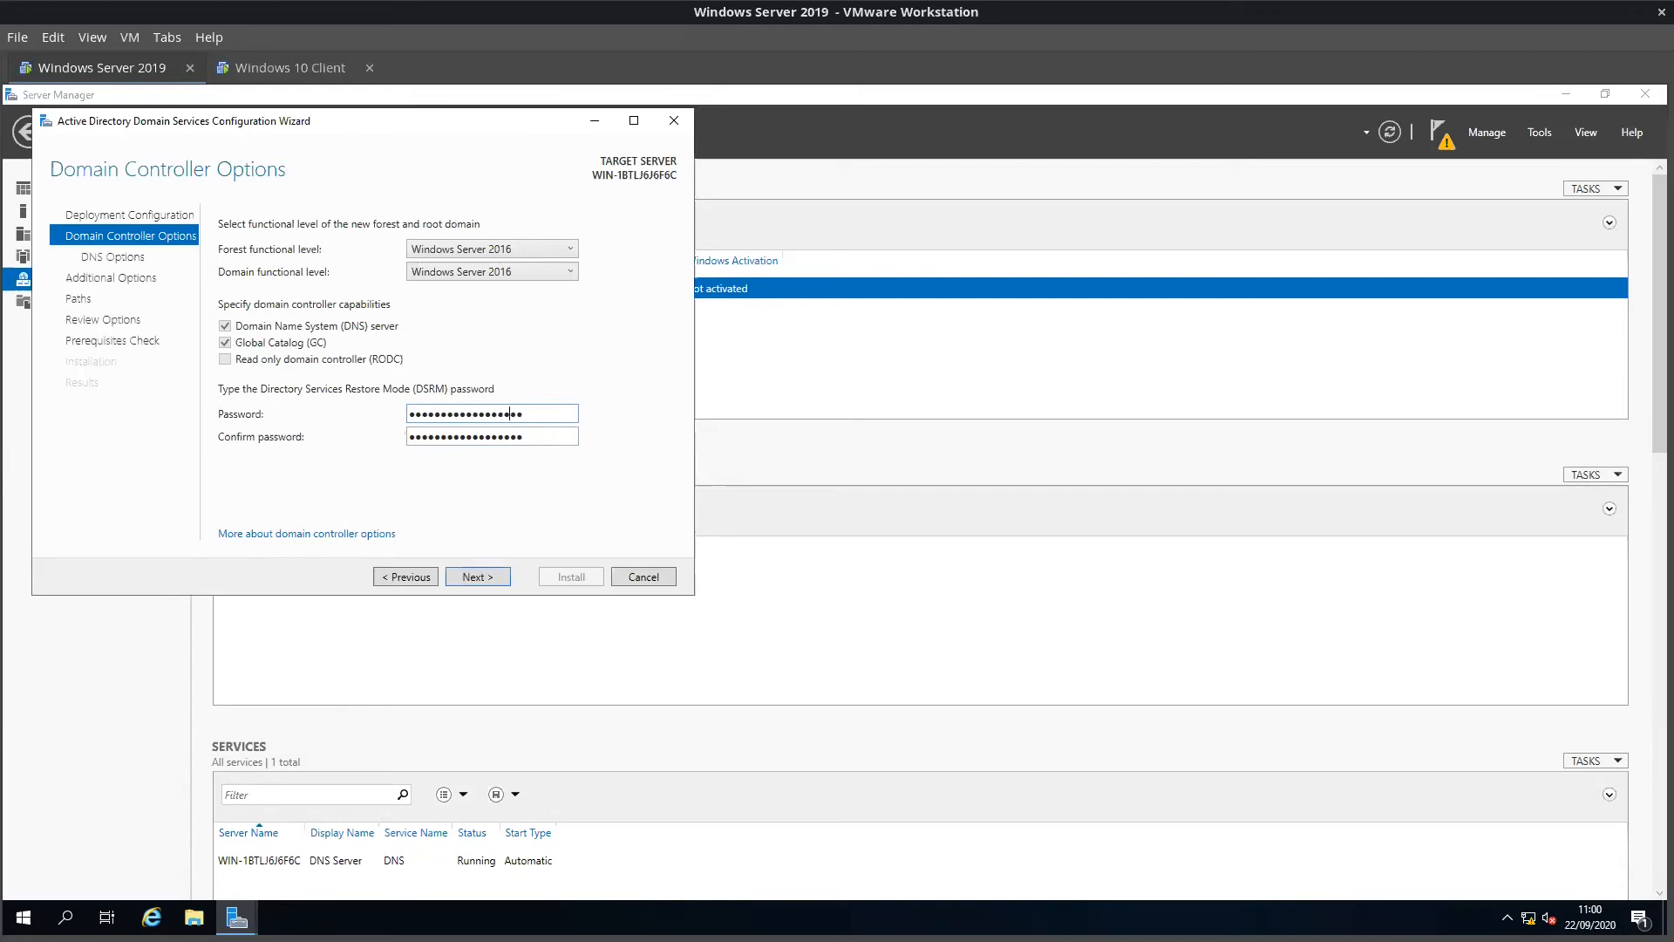
left_click(478, 576)
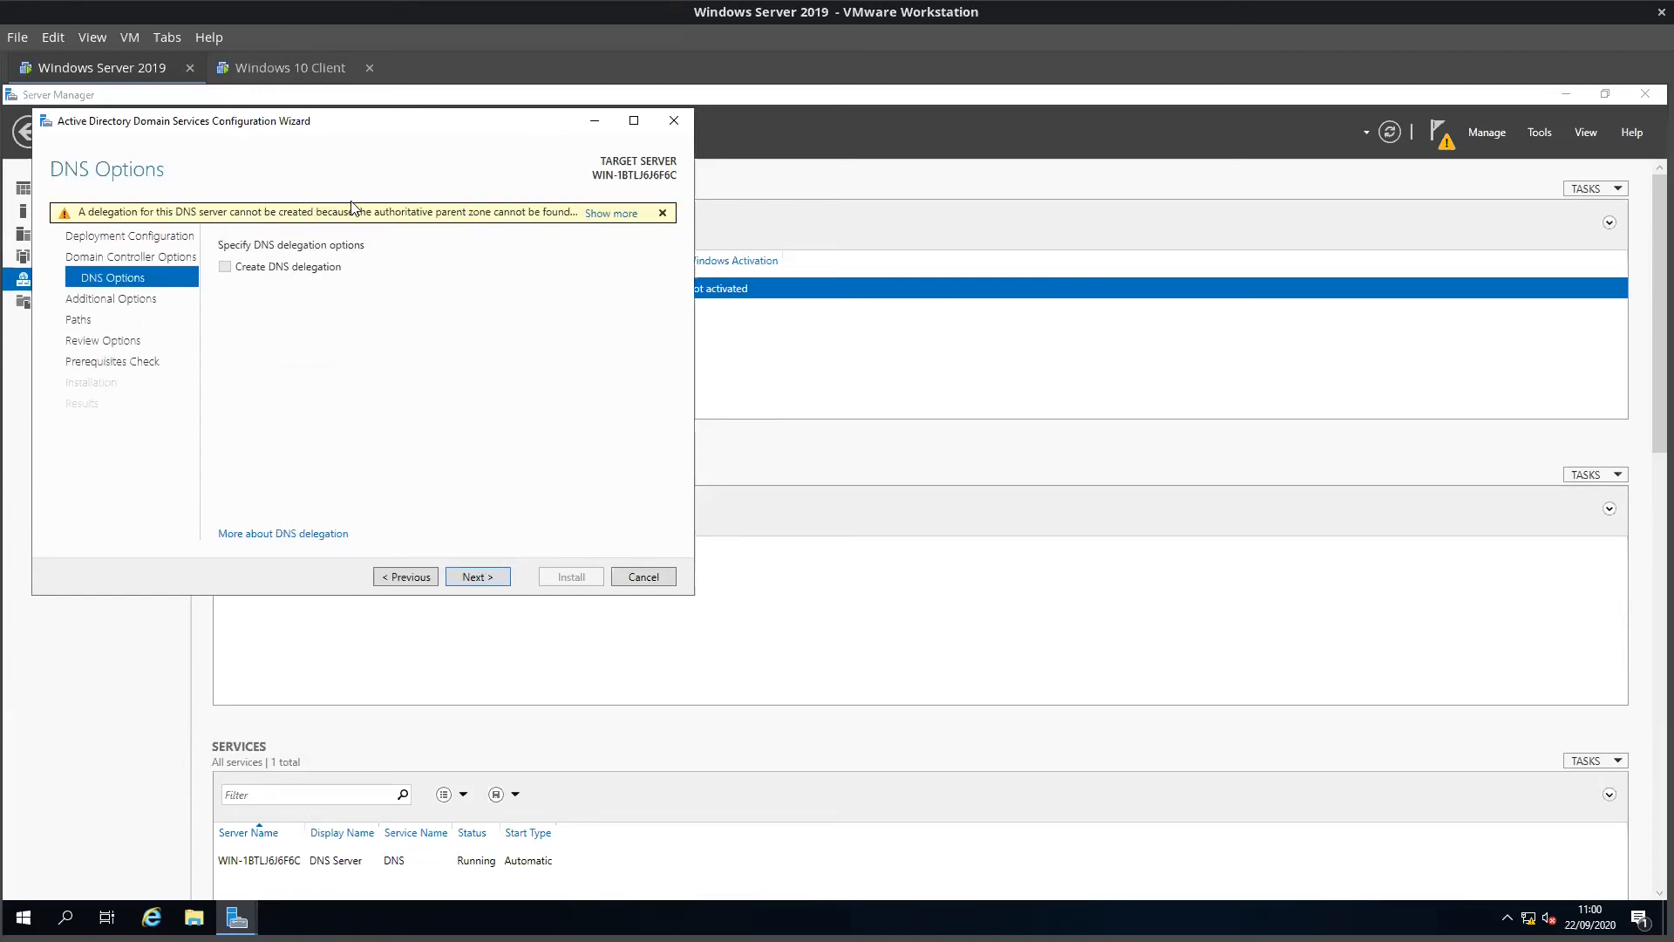
Step: Dismiss the DNS delegation warning, accept NetBIOS name EC and the default paths, and reach prerequisite checks
left_click(663, 213)
left_click(476, 577)
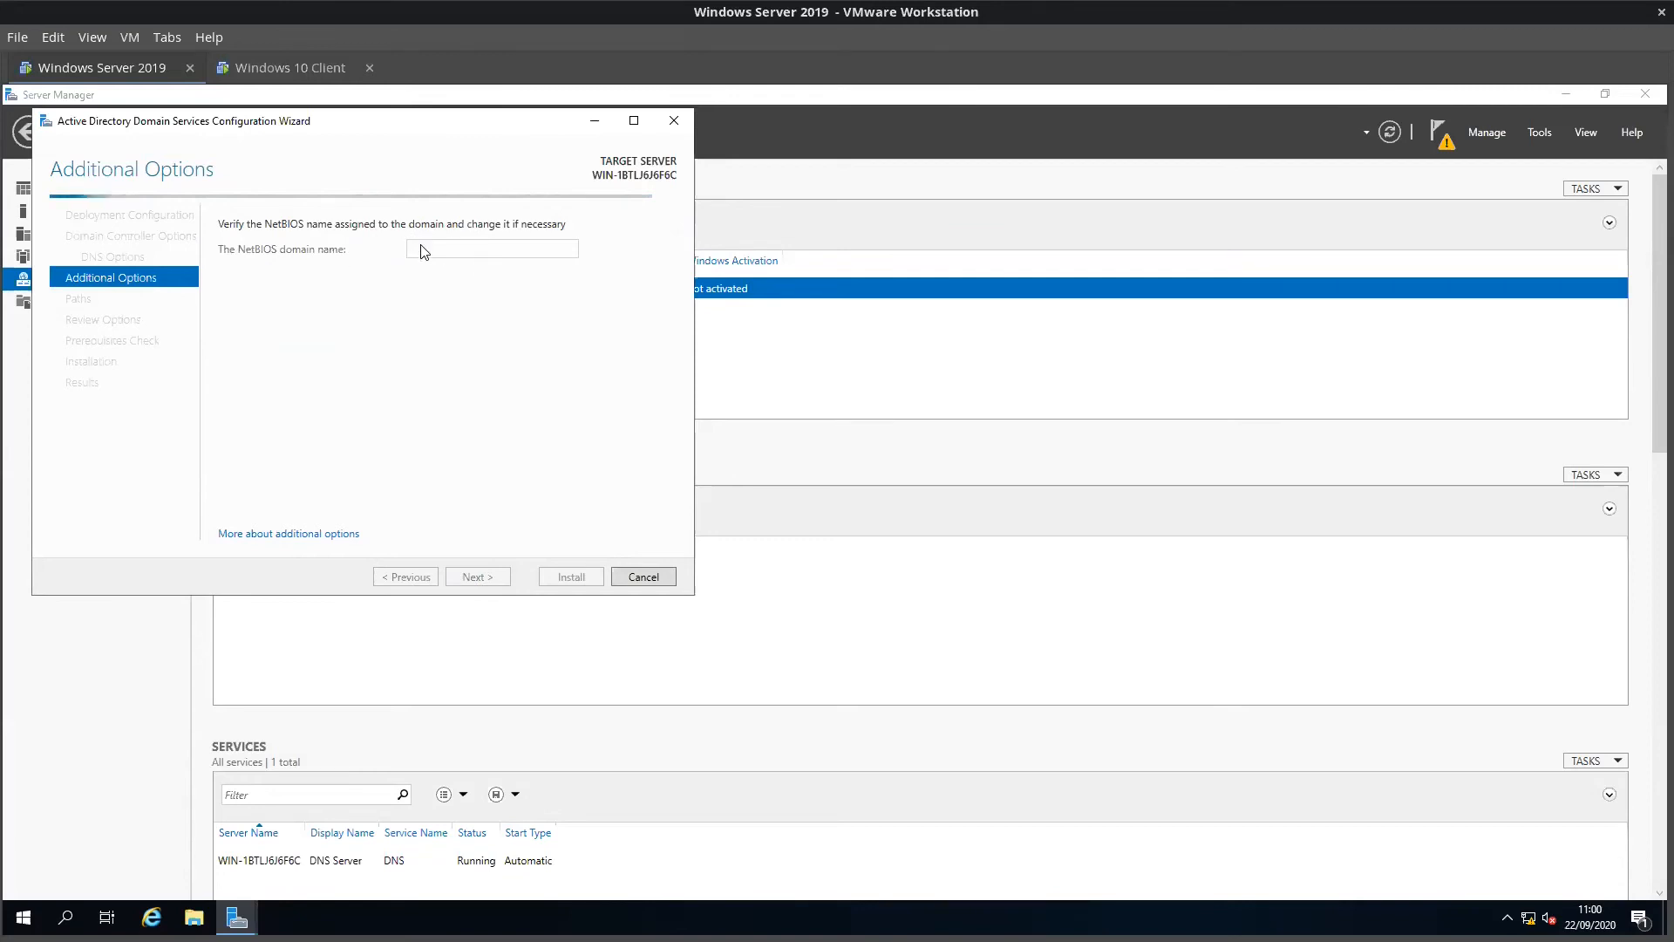
left_click_drag(379, 122, 687, 239)
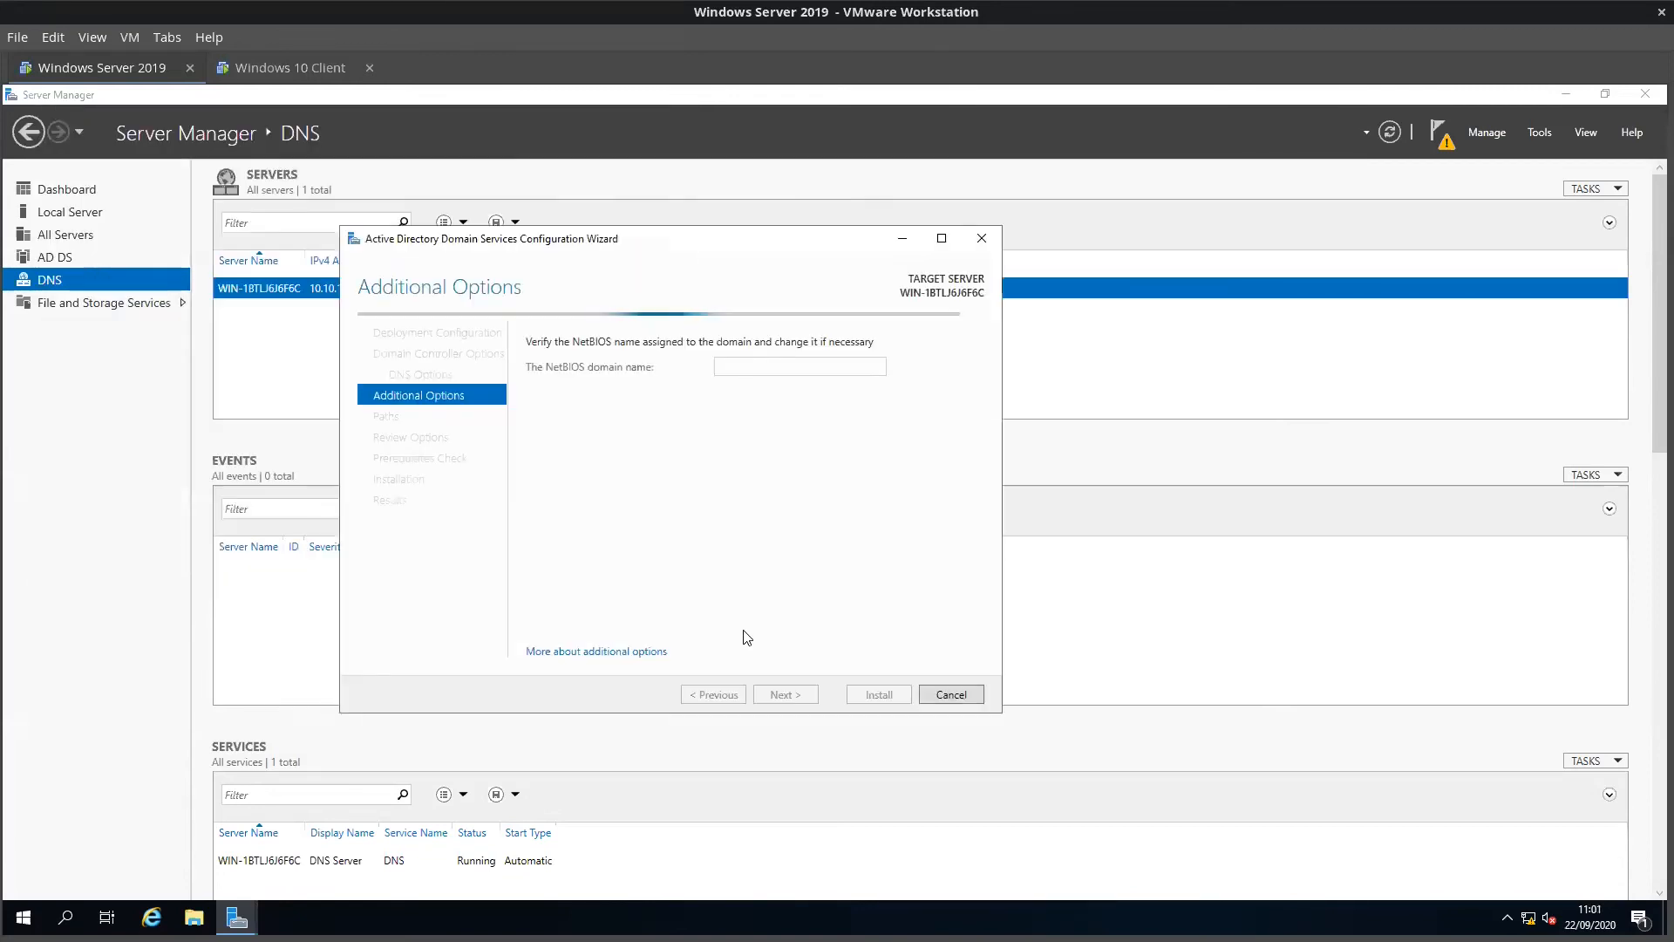
double_click(726, 362)
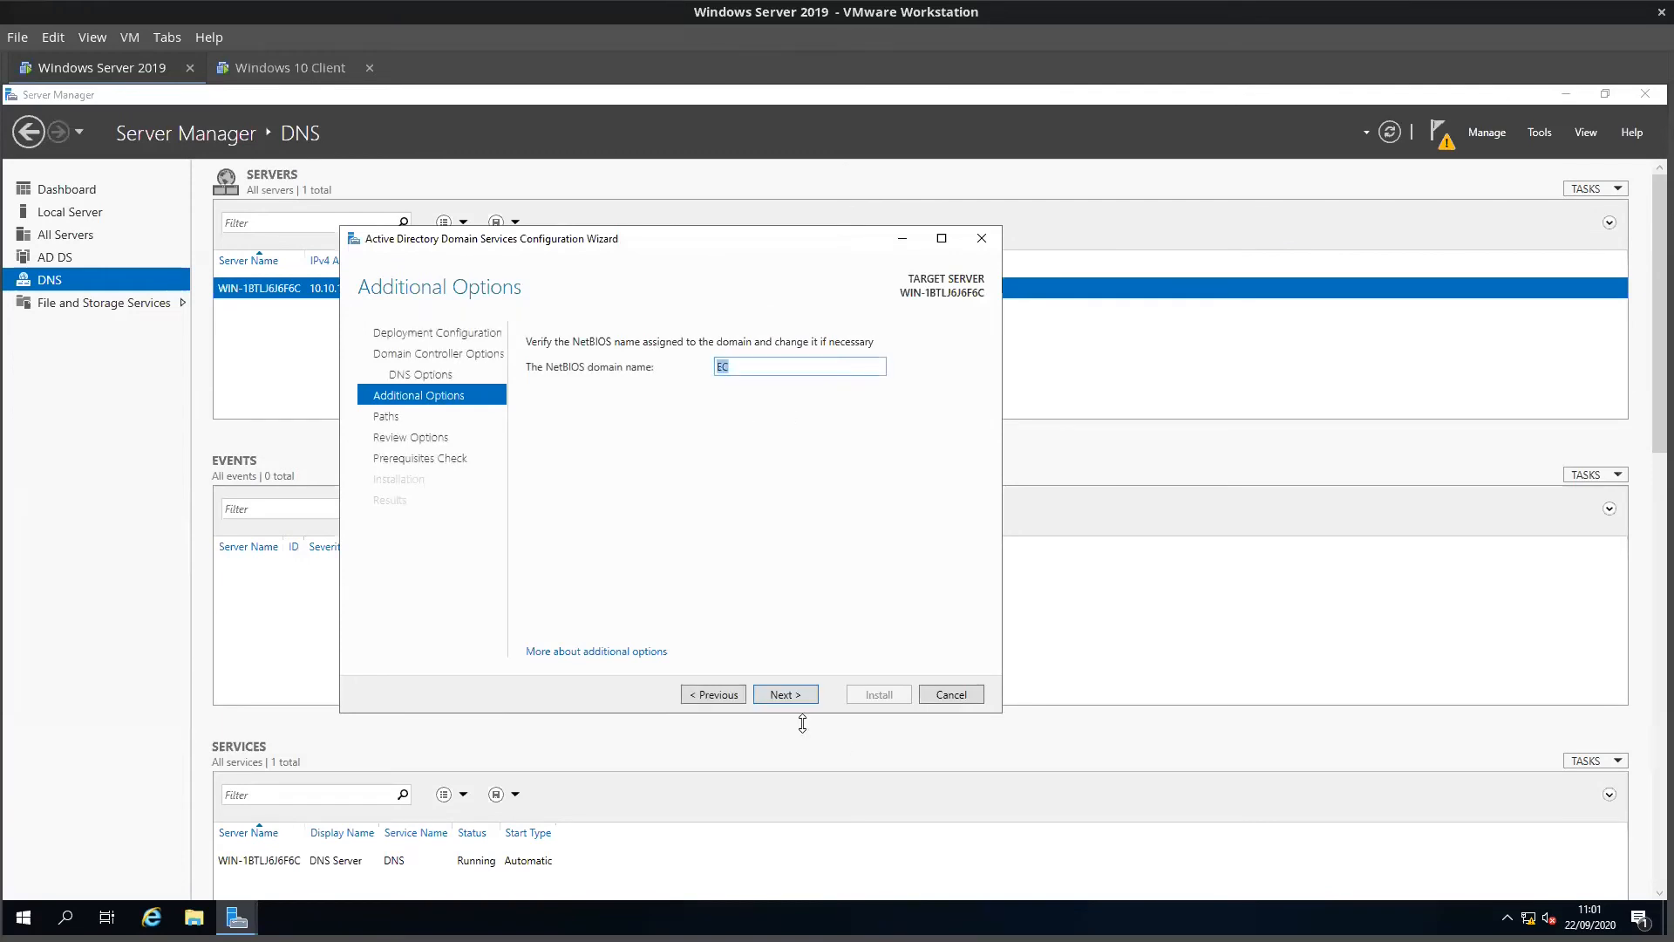
left_click(787, 696)
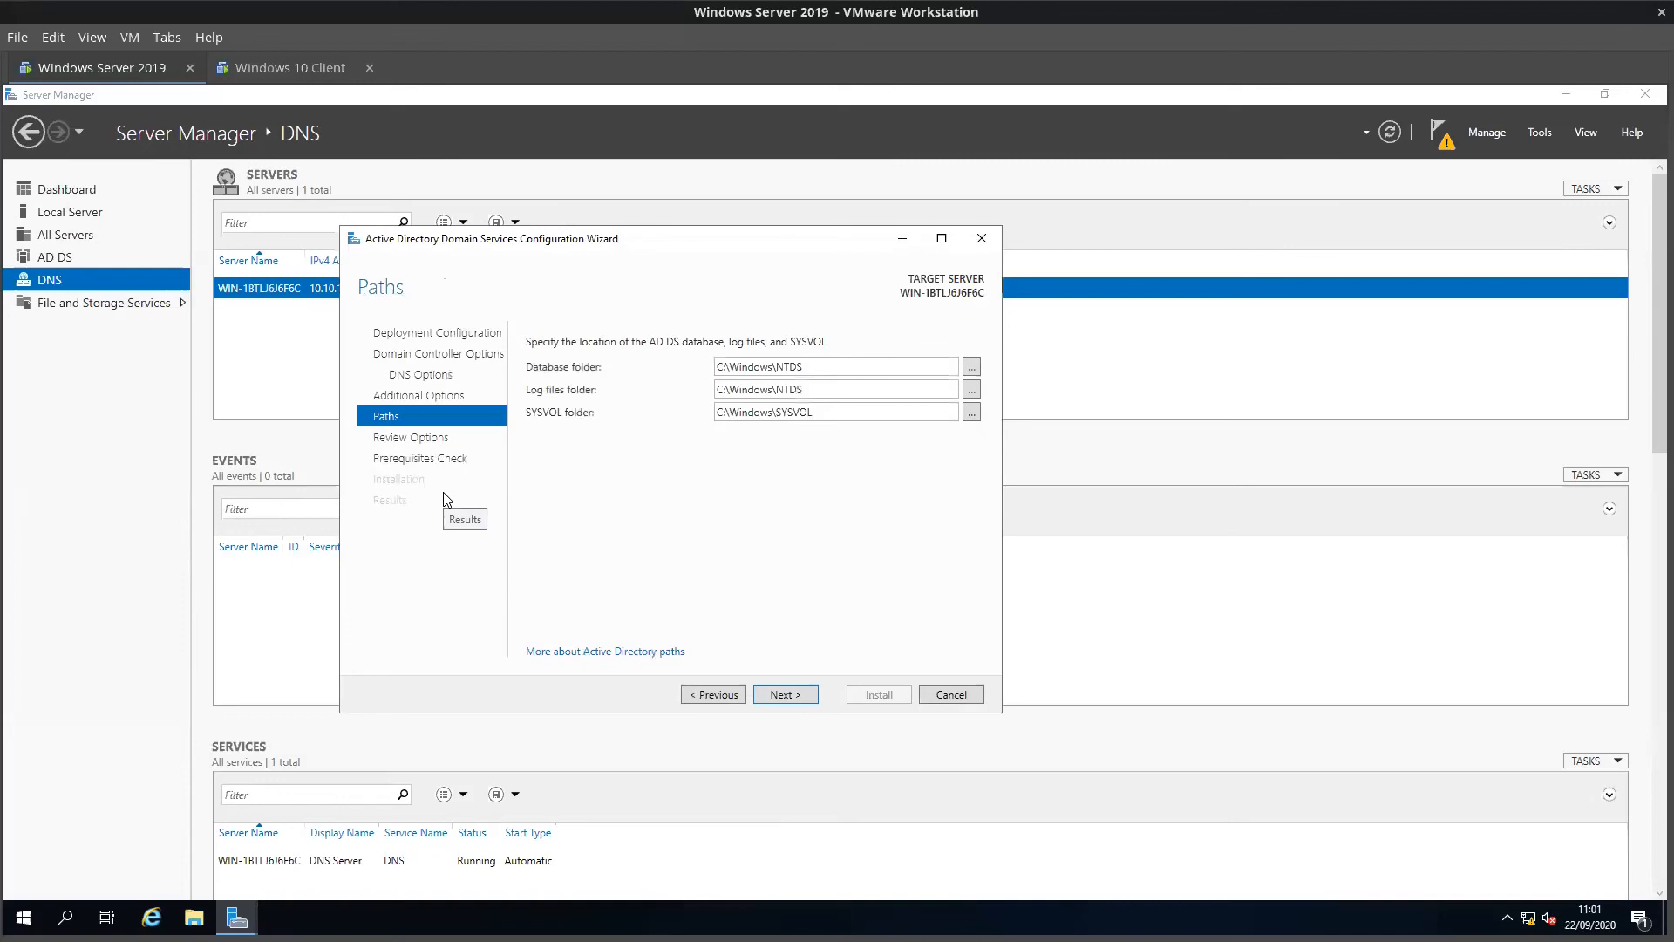
left_click(784, 694)
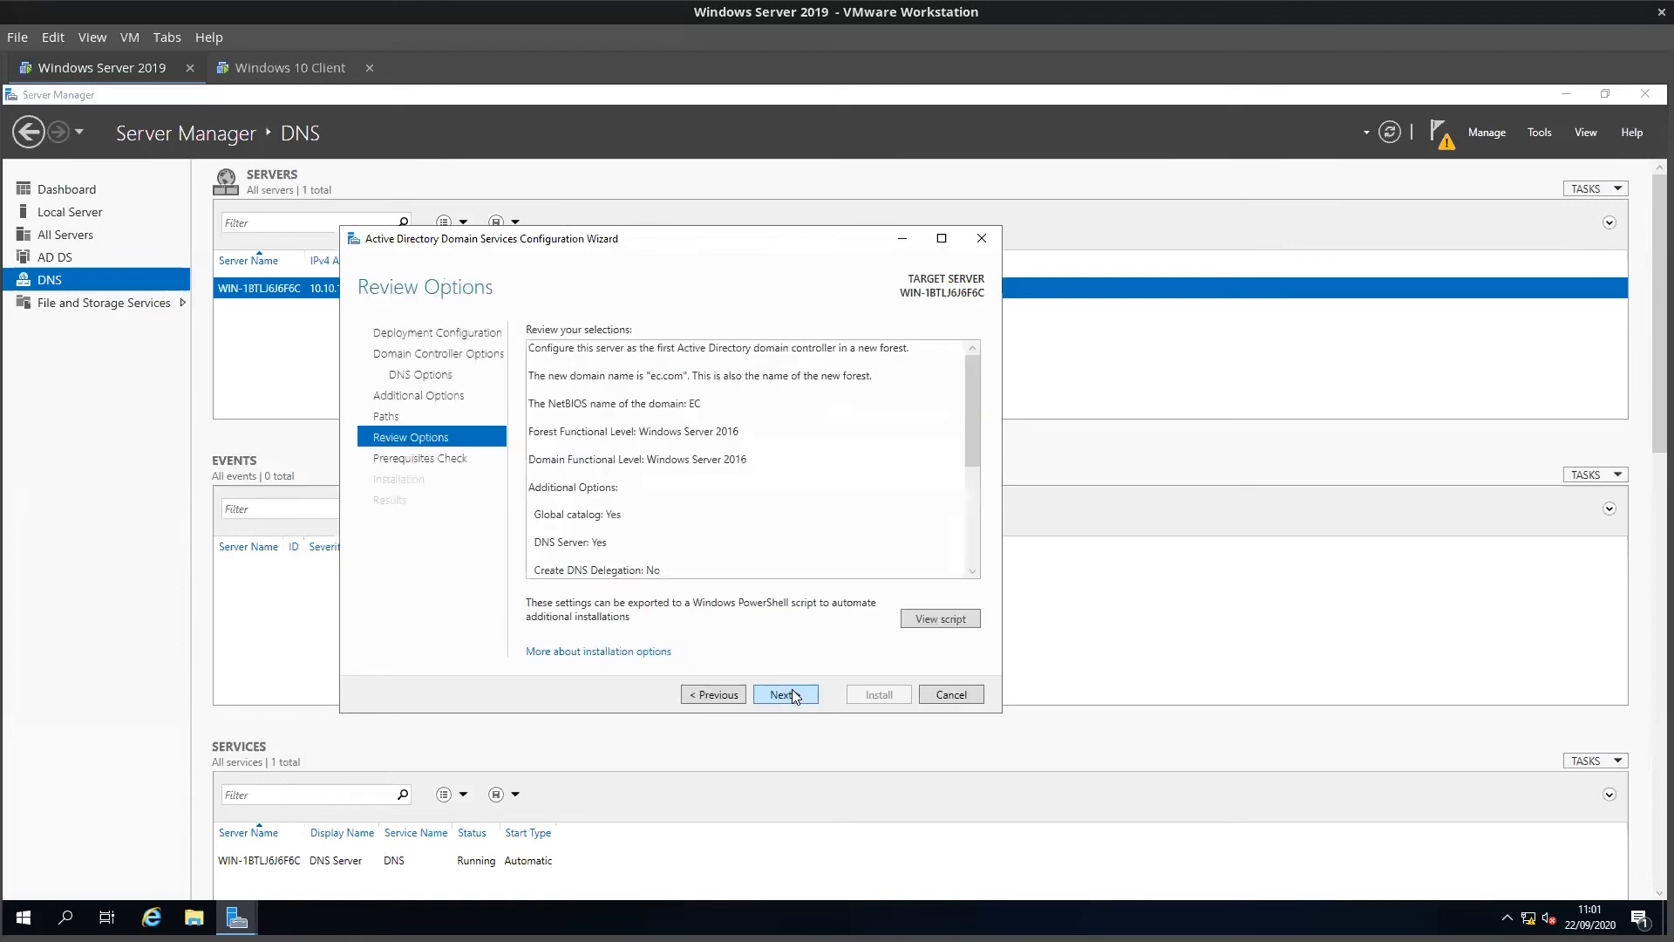
scroll(758, 433, "down", 5)
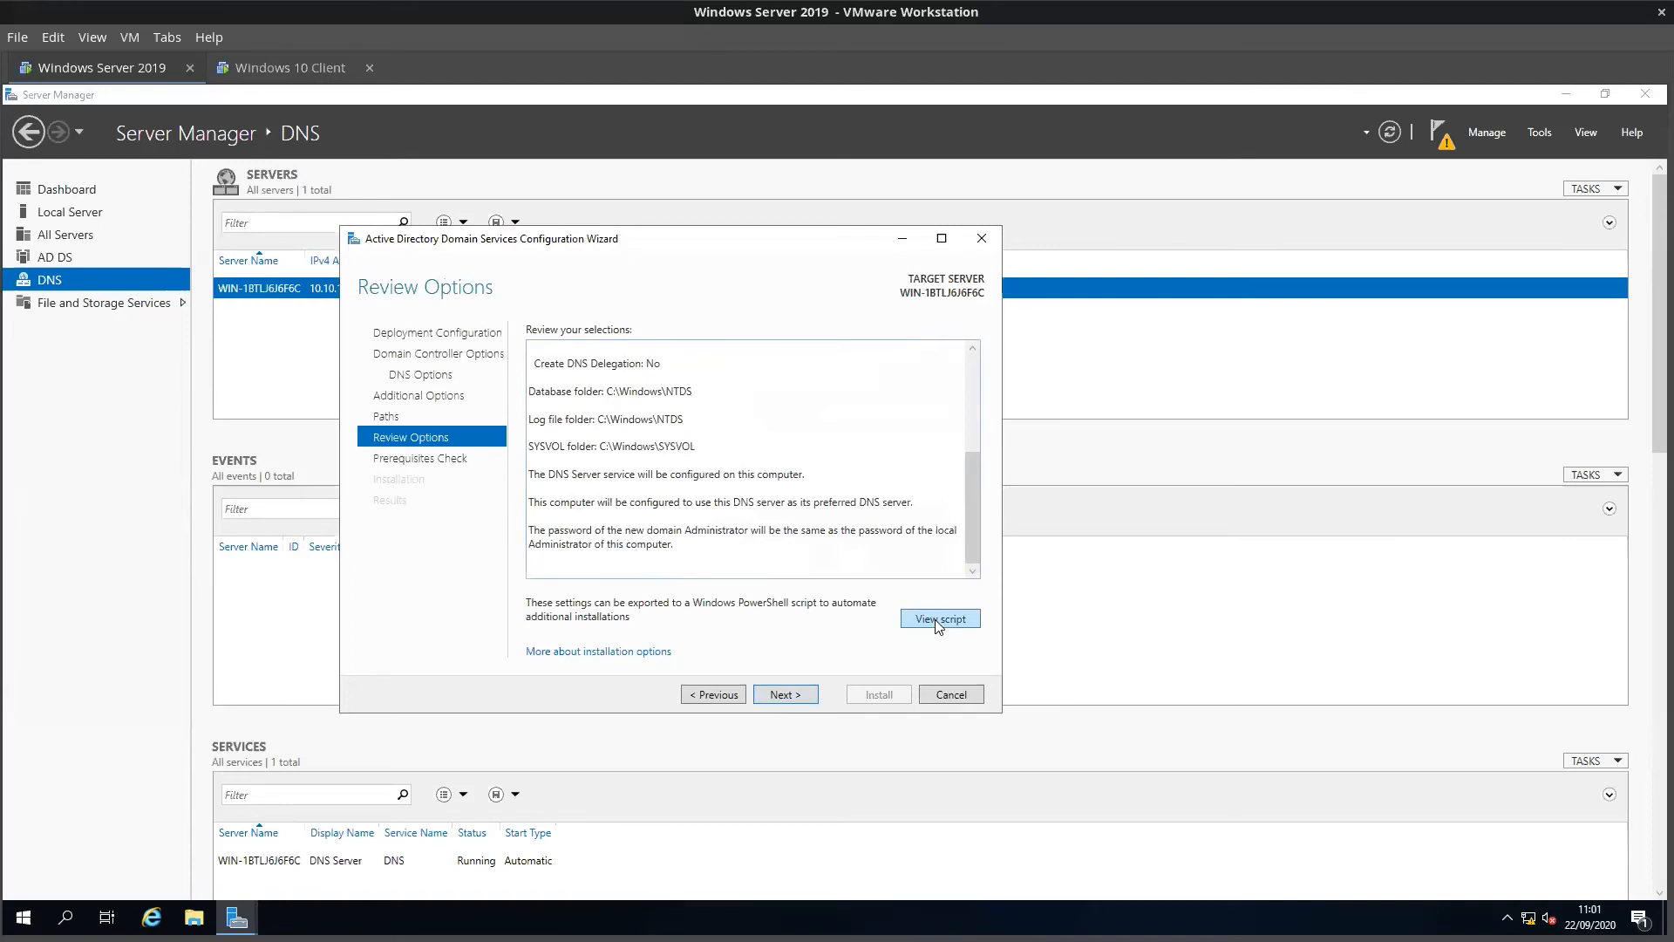
left_click(784, 694)
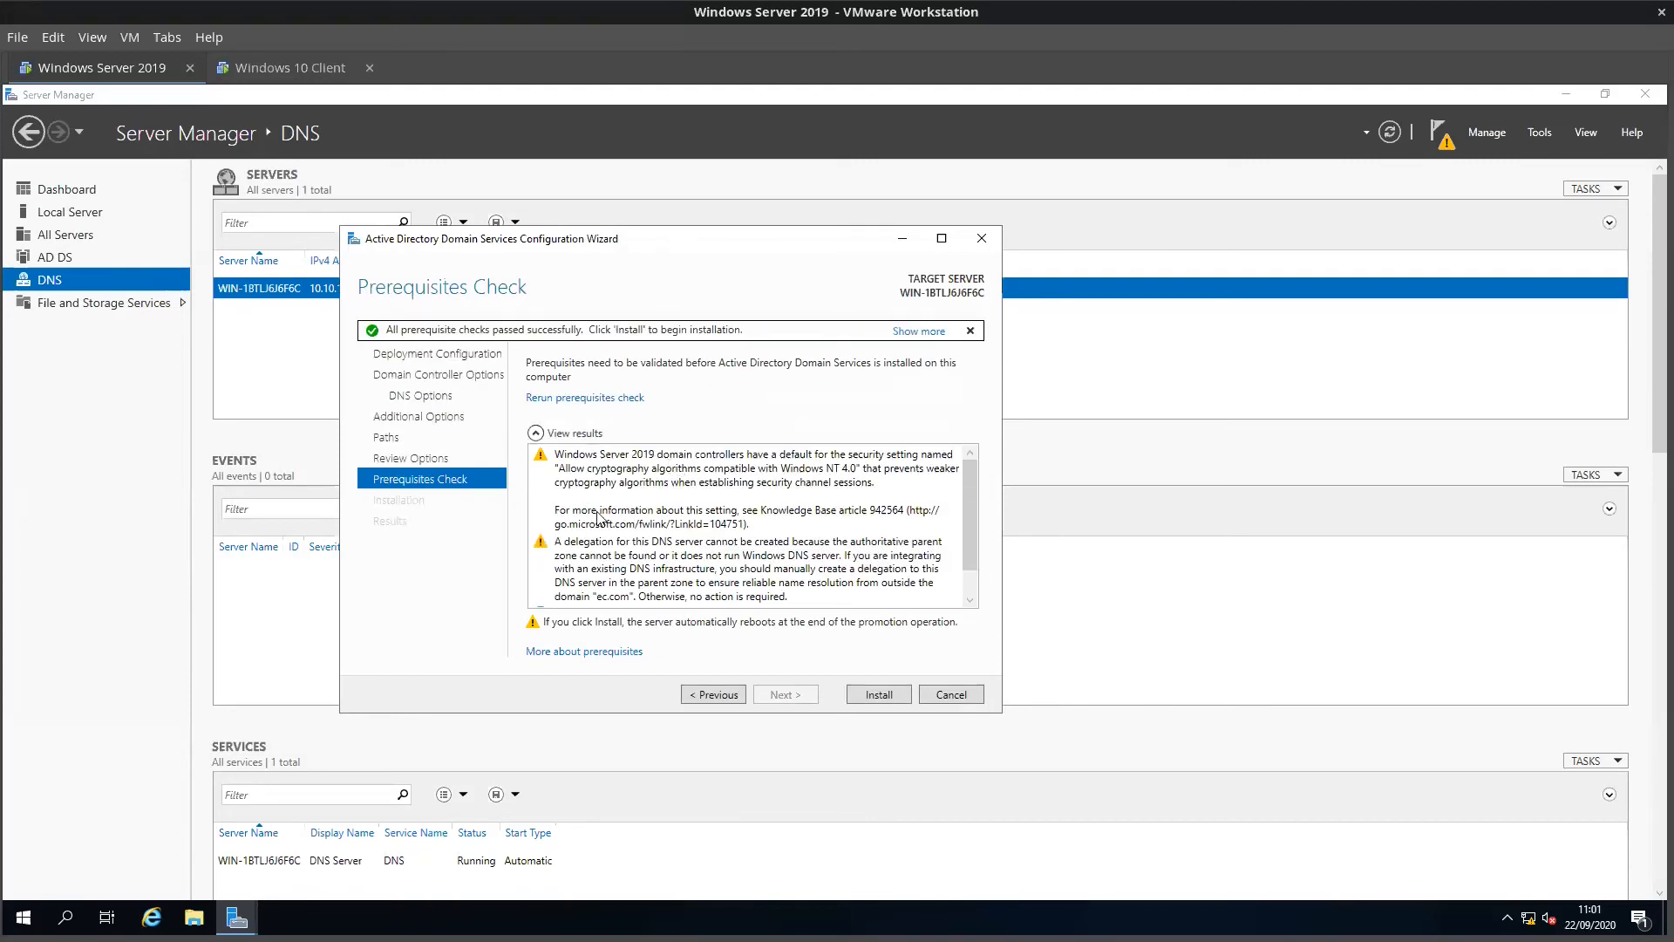
Step: Step back to DNS options, then advance through paths and review to rerun the prerequisite check
scroll(602, 519, "down", 2)
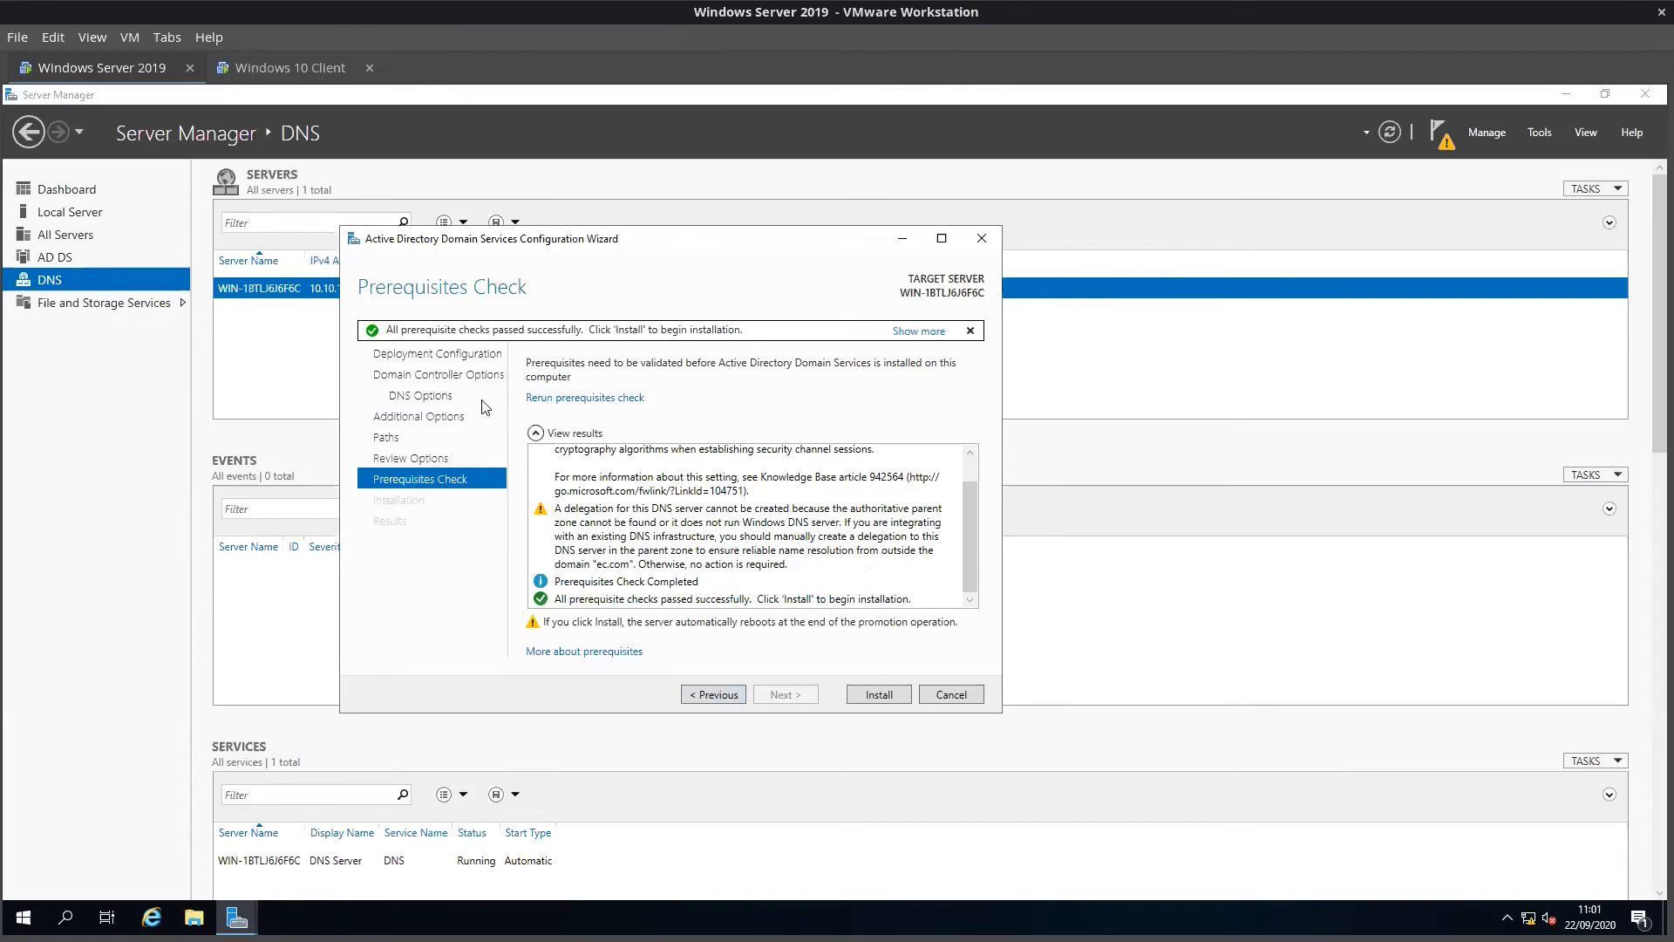
left_click(428, 398)
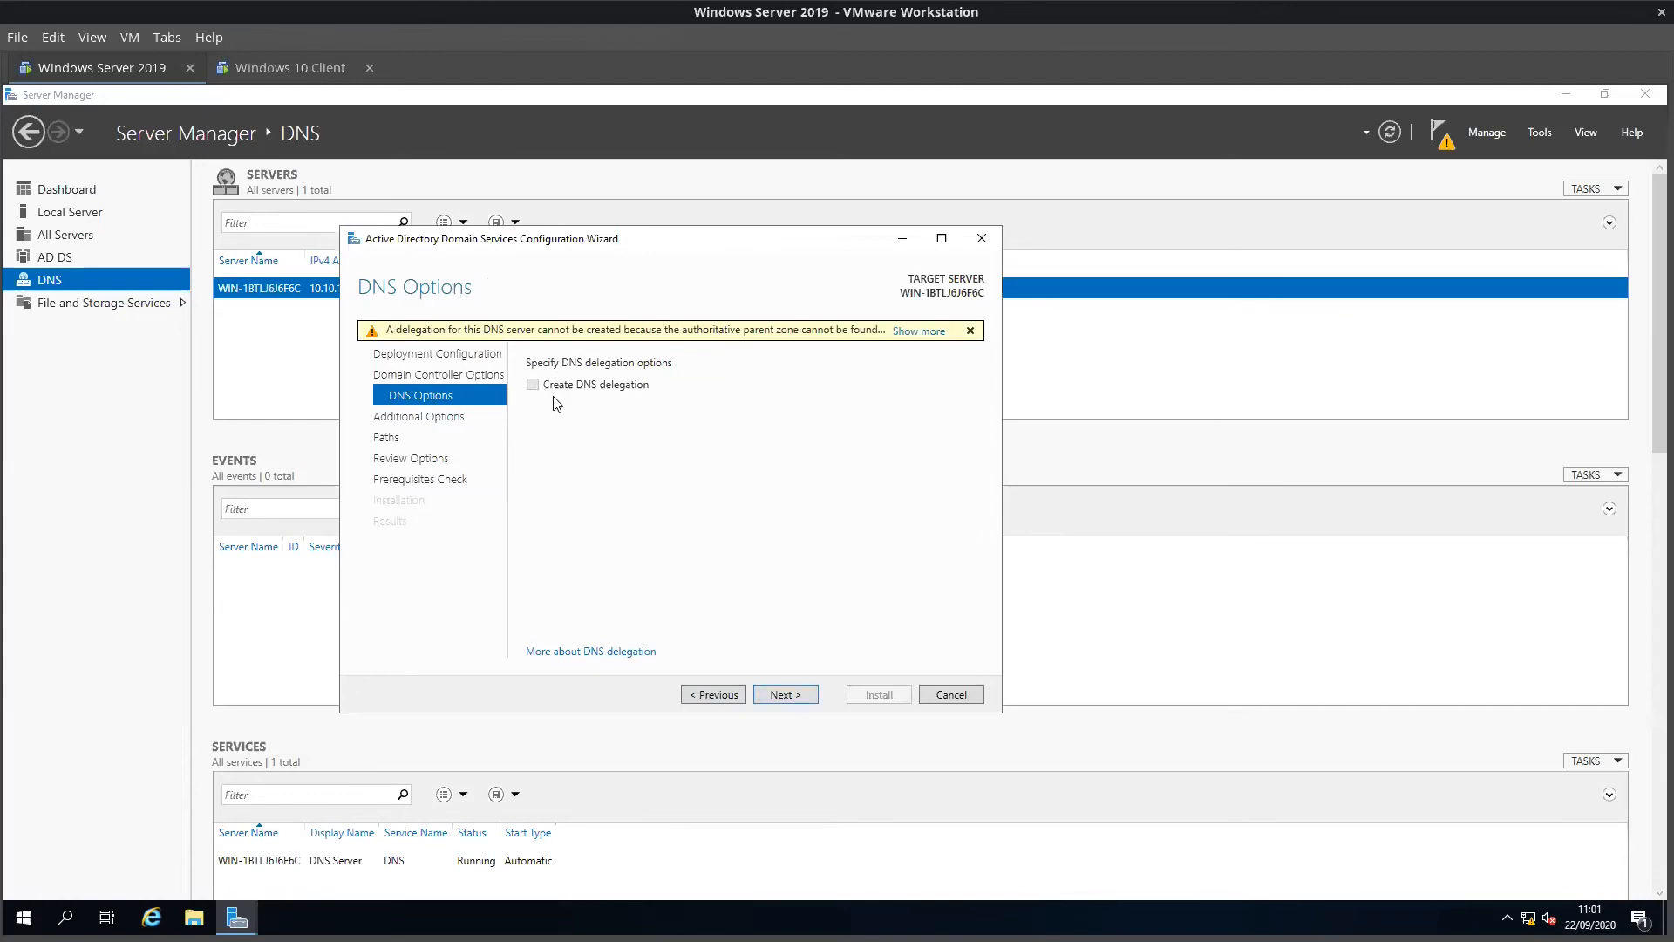
left_click(435, 475)
left_click(427, 460)
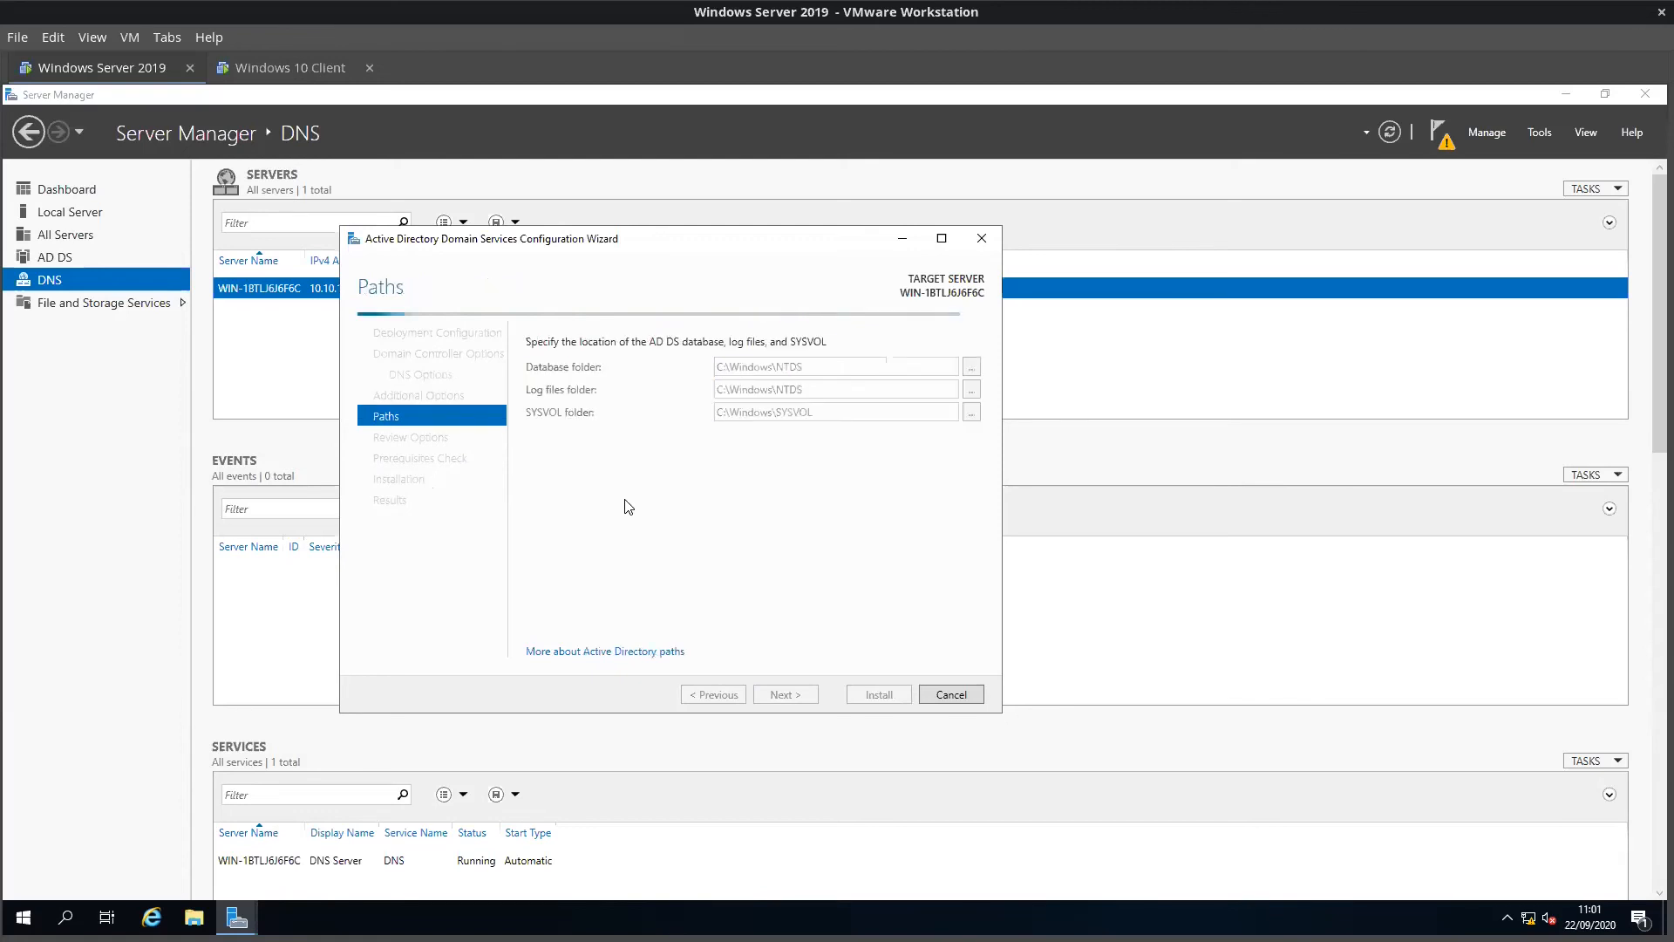
left_click(774, 694)
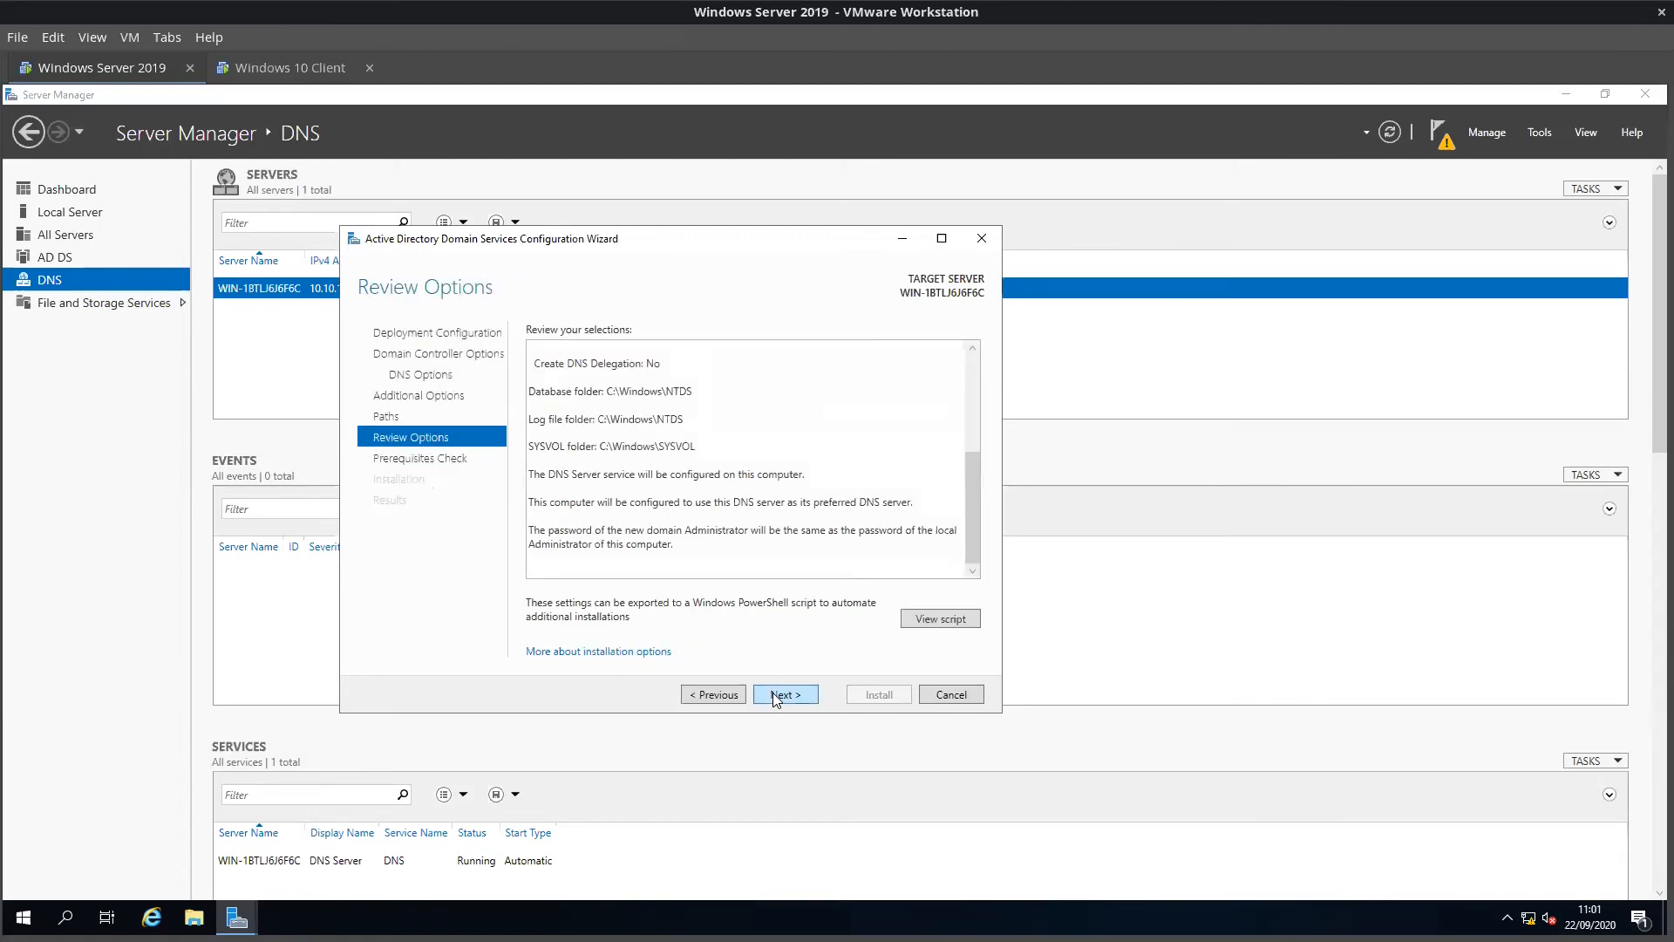
left_click(774, 695)
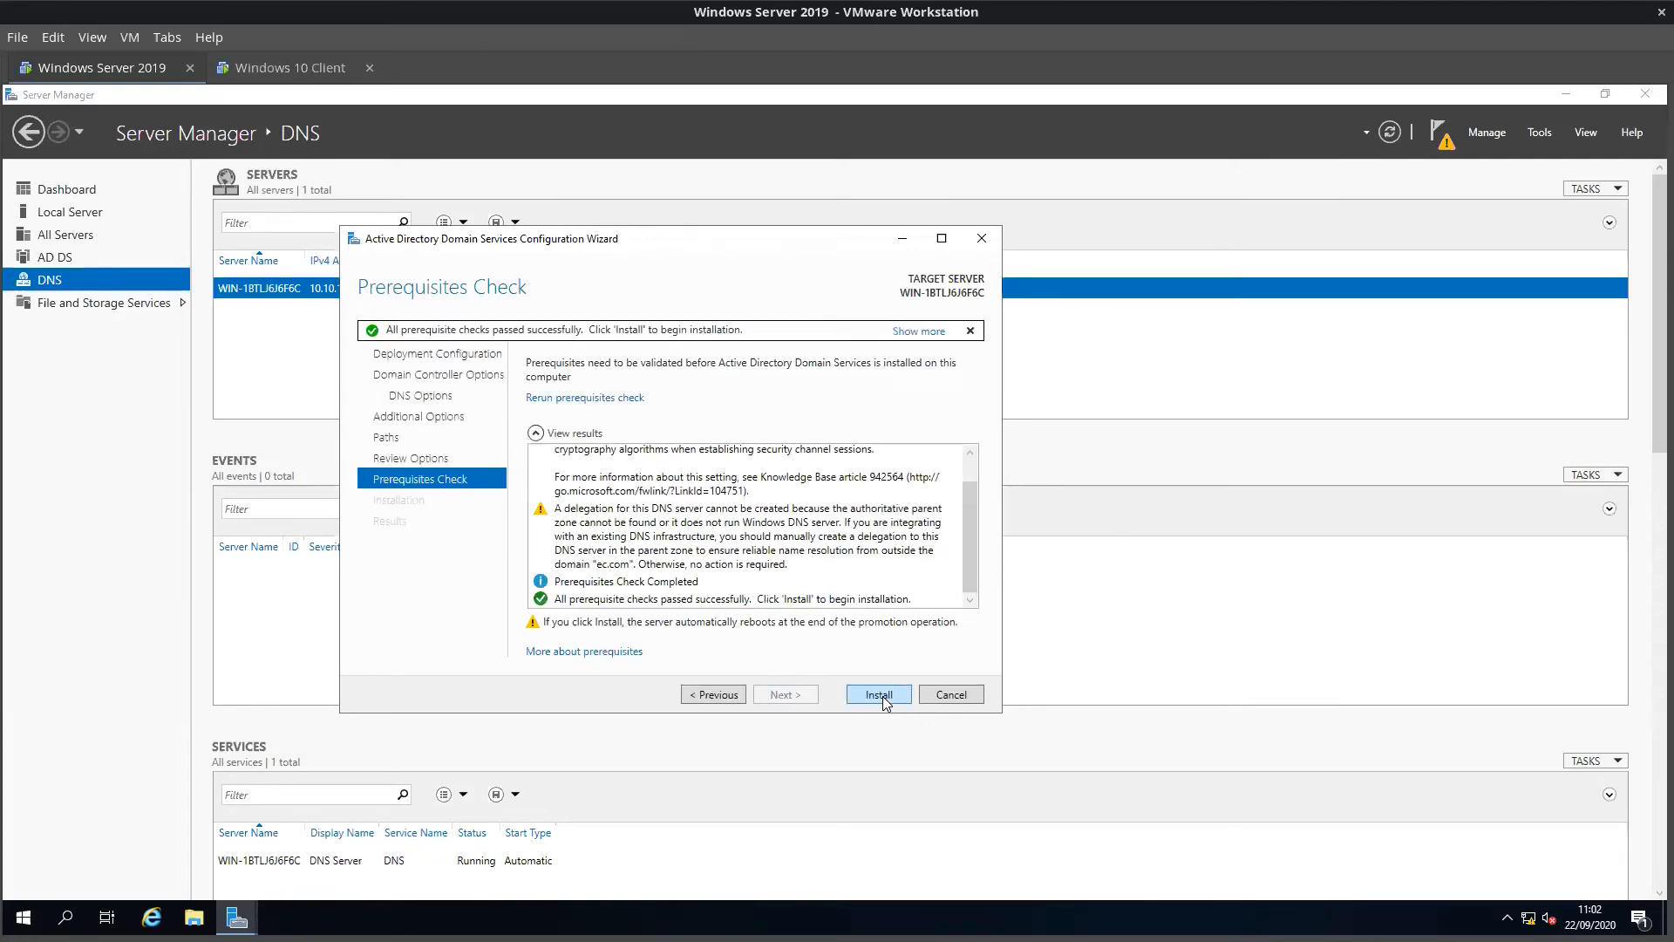
Step: Install the ec.com domain controller and dismiss the sign-out notice so the server reboots
left_click(883, 696)
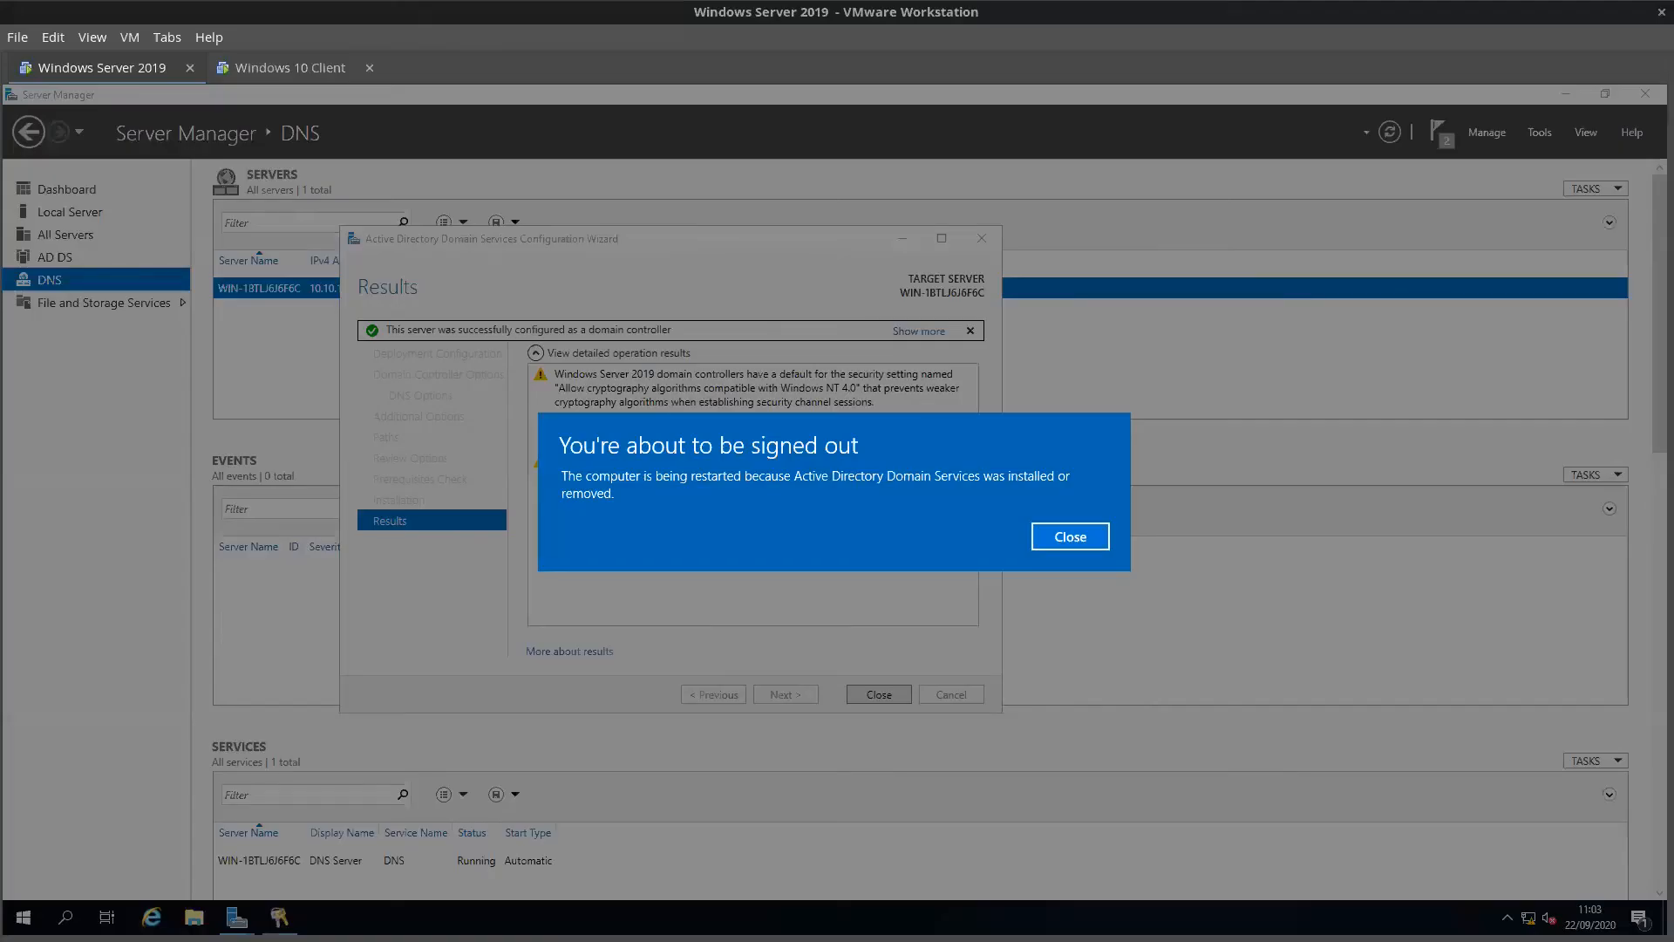
left_click(1085, 539)
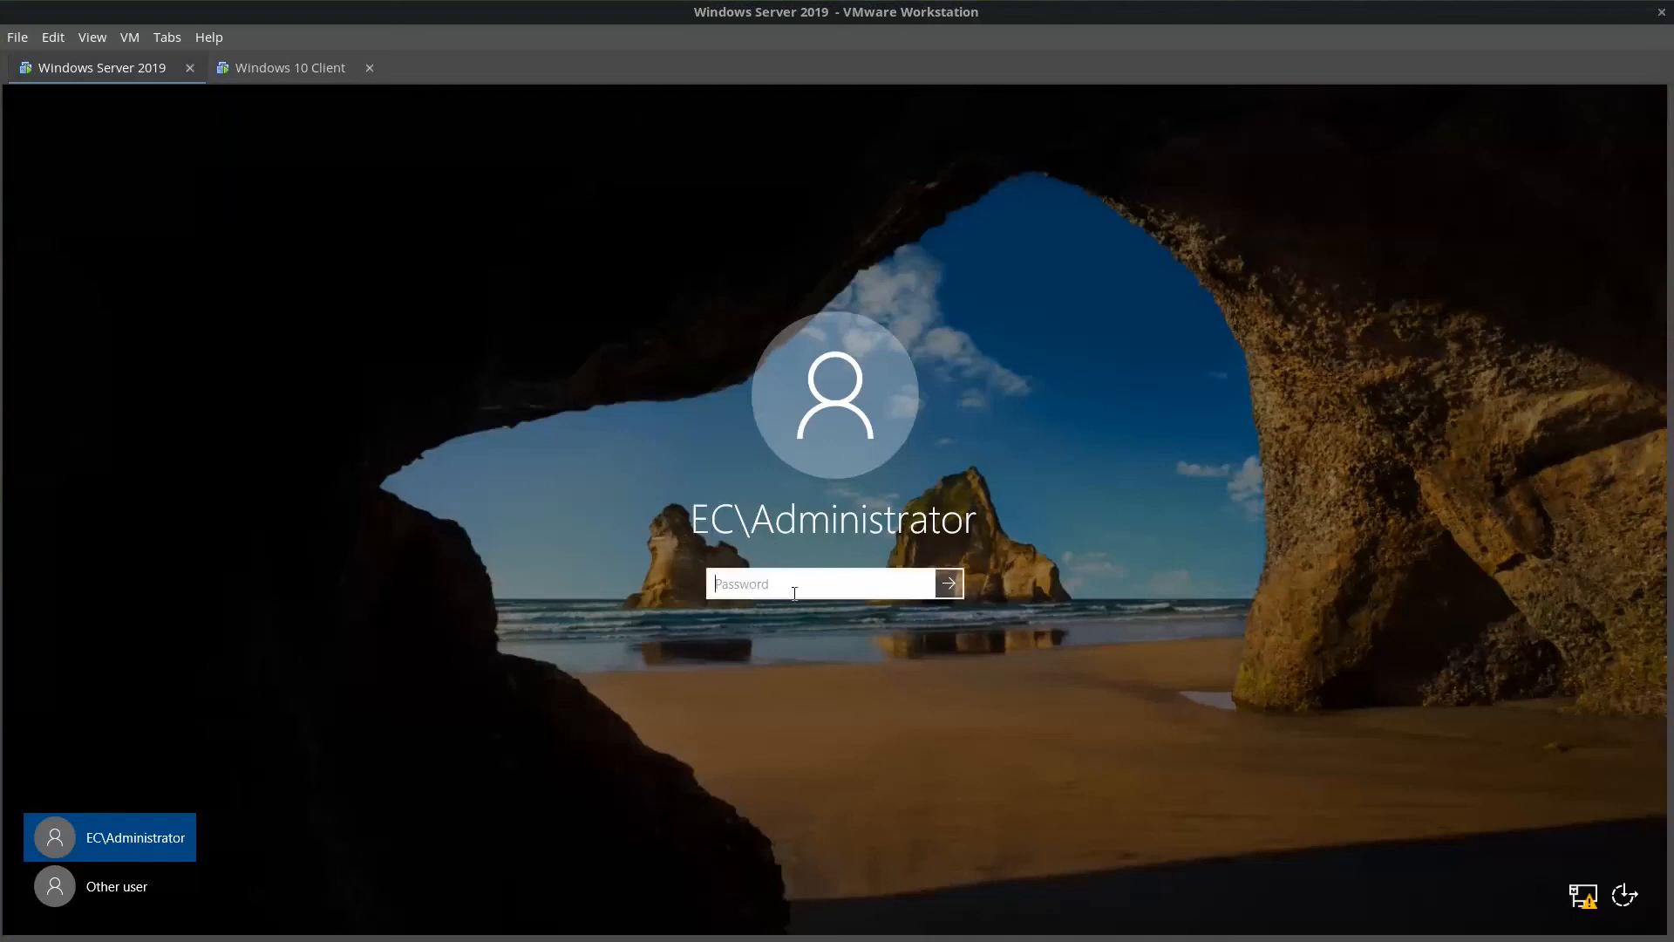
Step: Sign in as EC\Administrator and check that Local Server properties list domain ec.com
type("••")
key("Return")
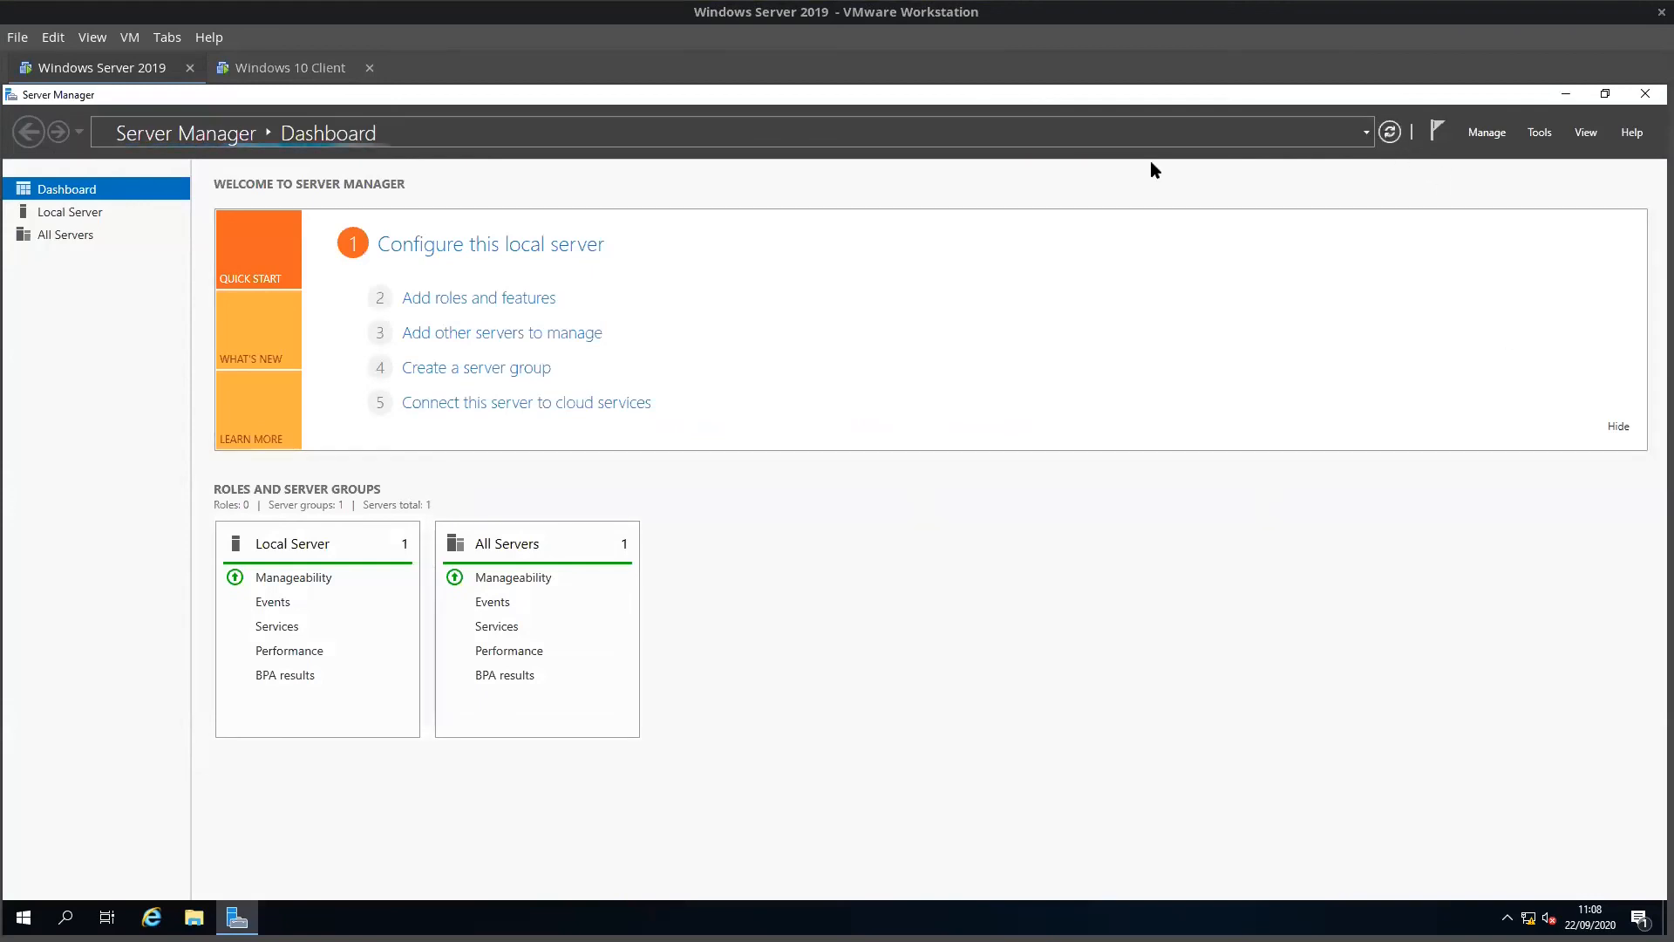
left_click(65, 210)
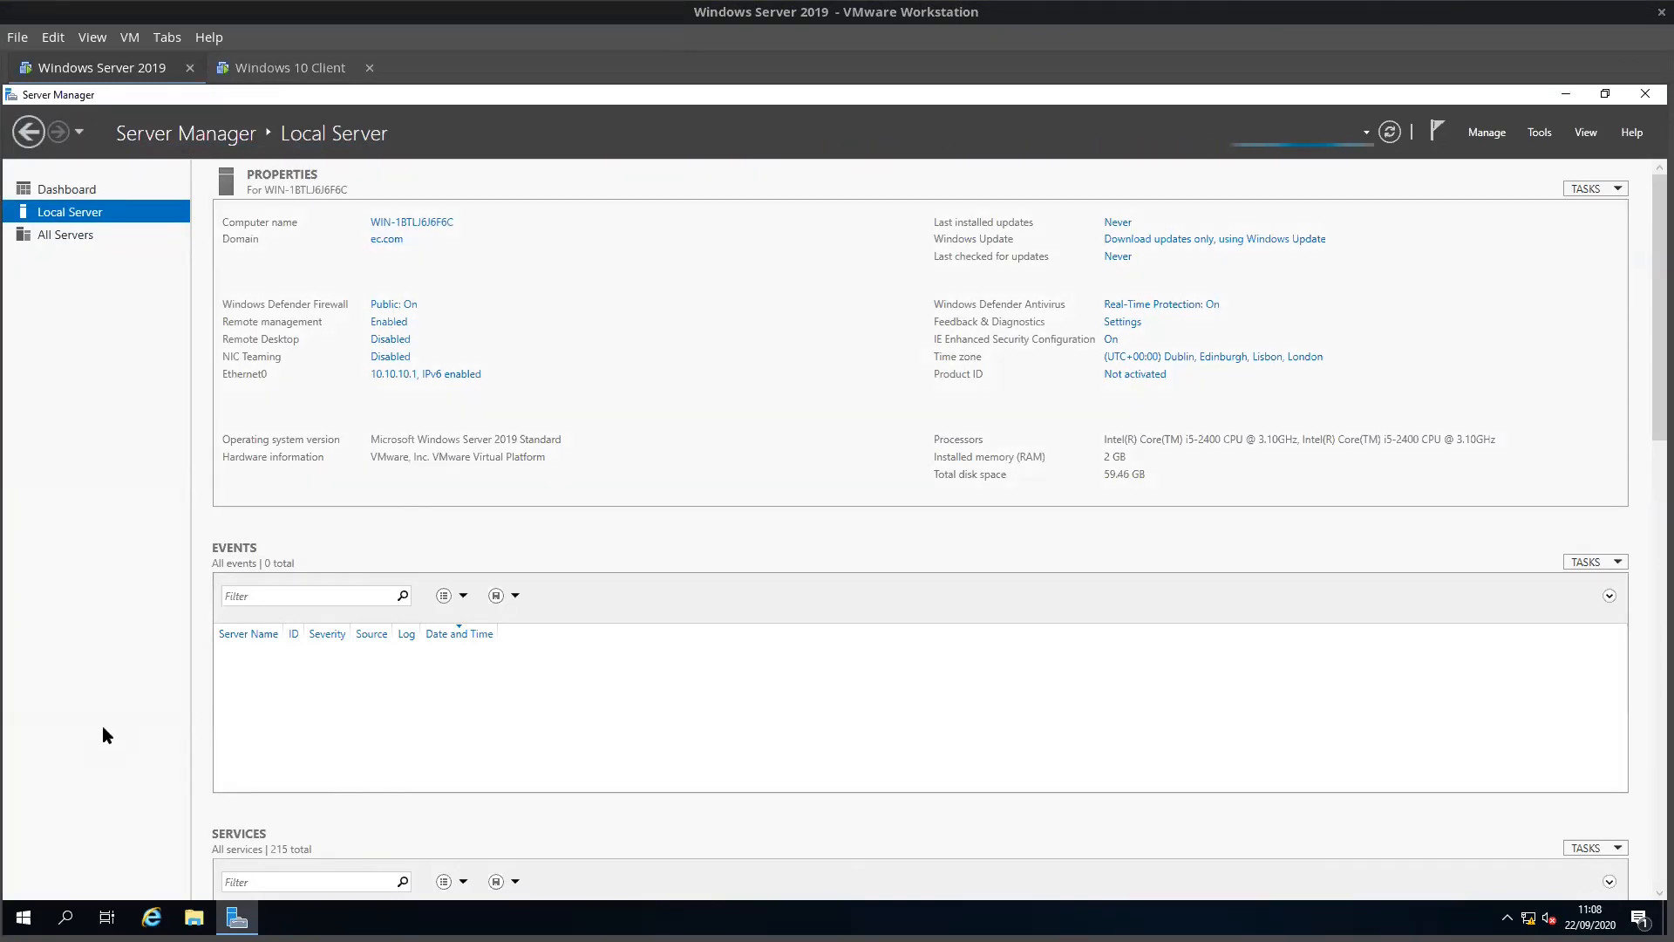
key("super+r")
Step: Ping ec.com from the server's Command Prompt, confirming replies from 10.10.10.1
key("Return")
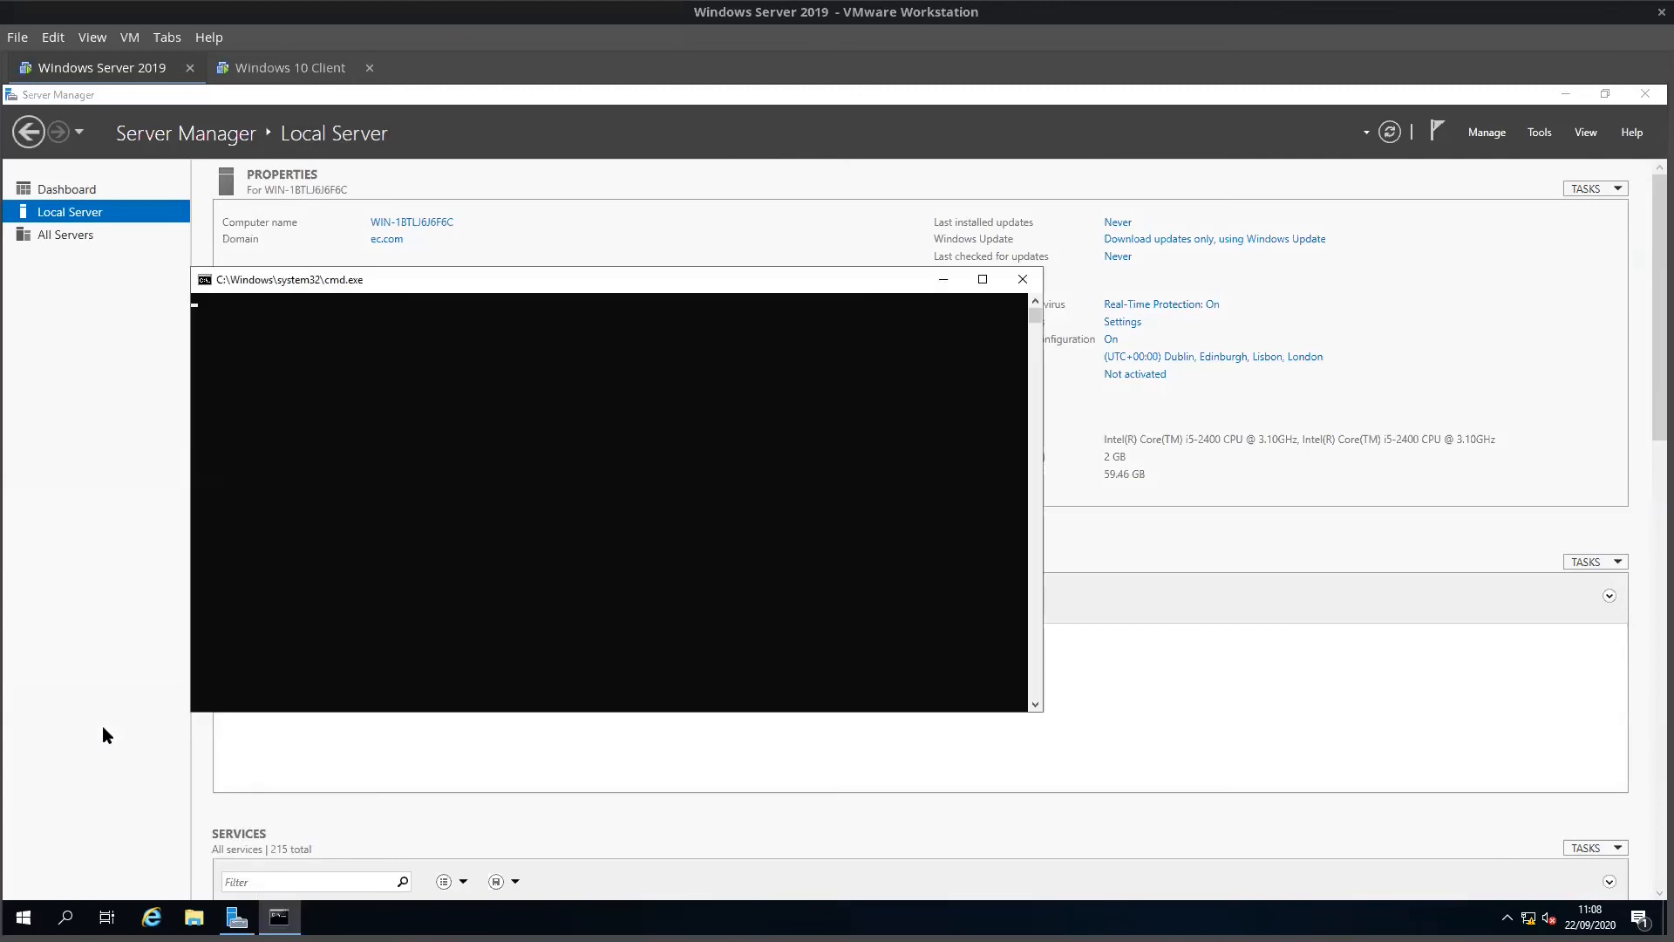
type("ping ")
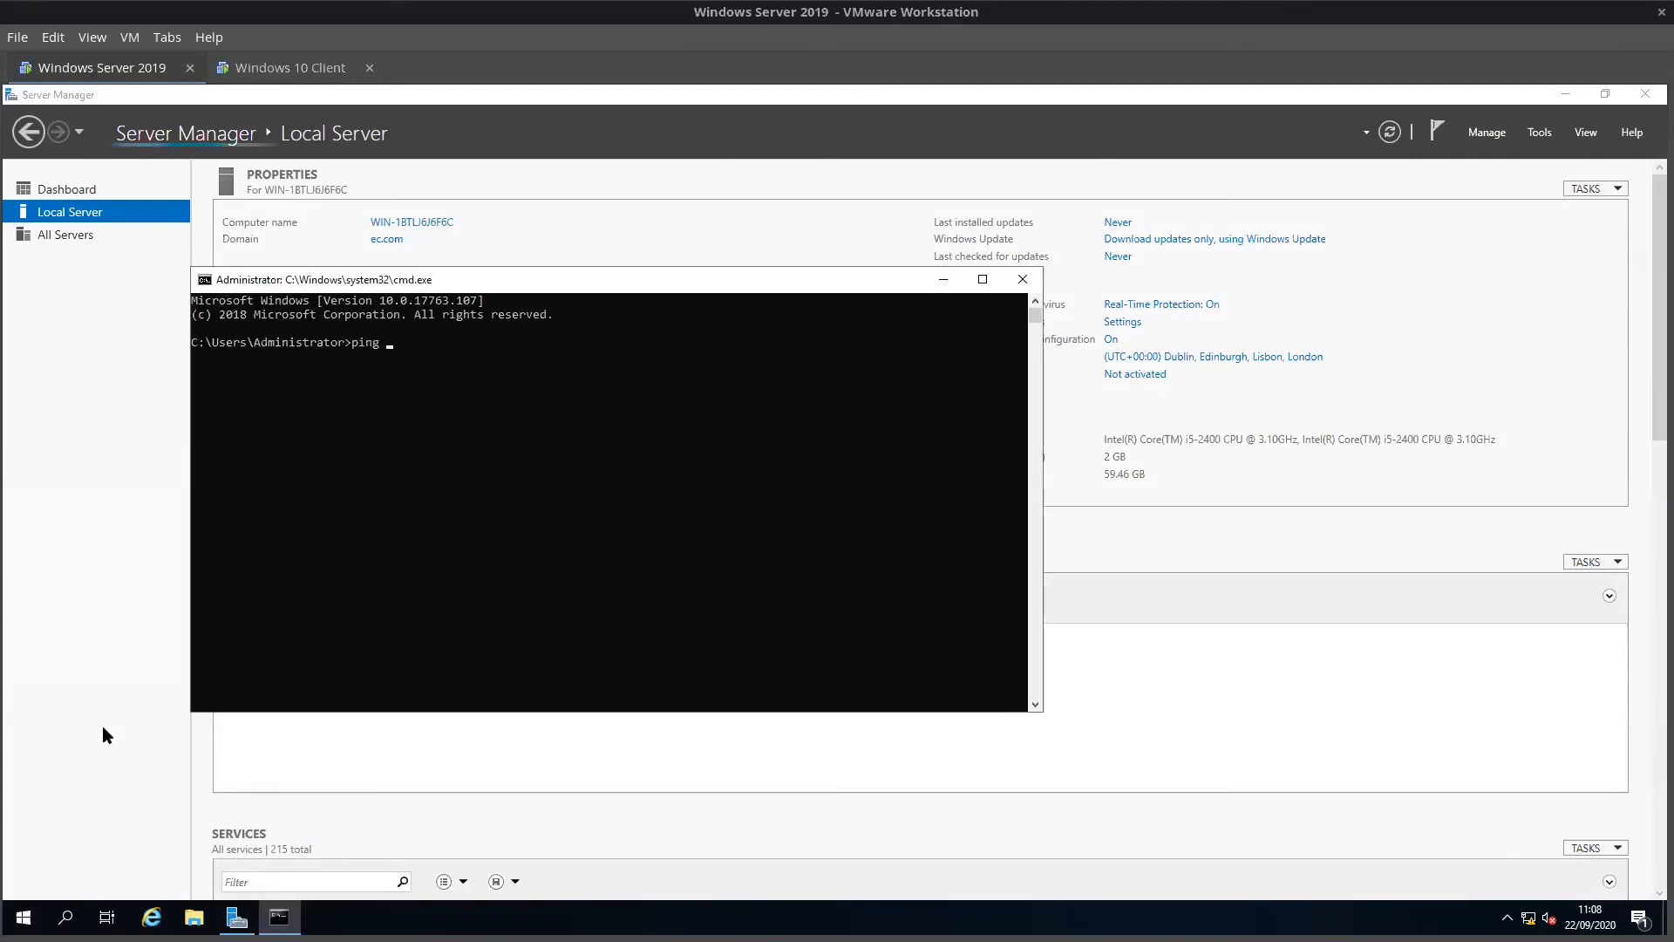
type("ec.com")
key("Return")
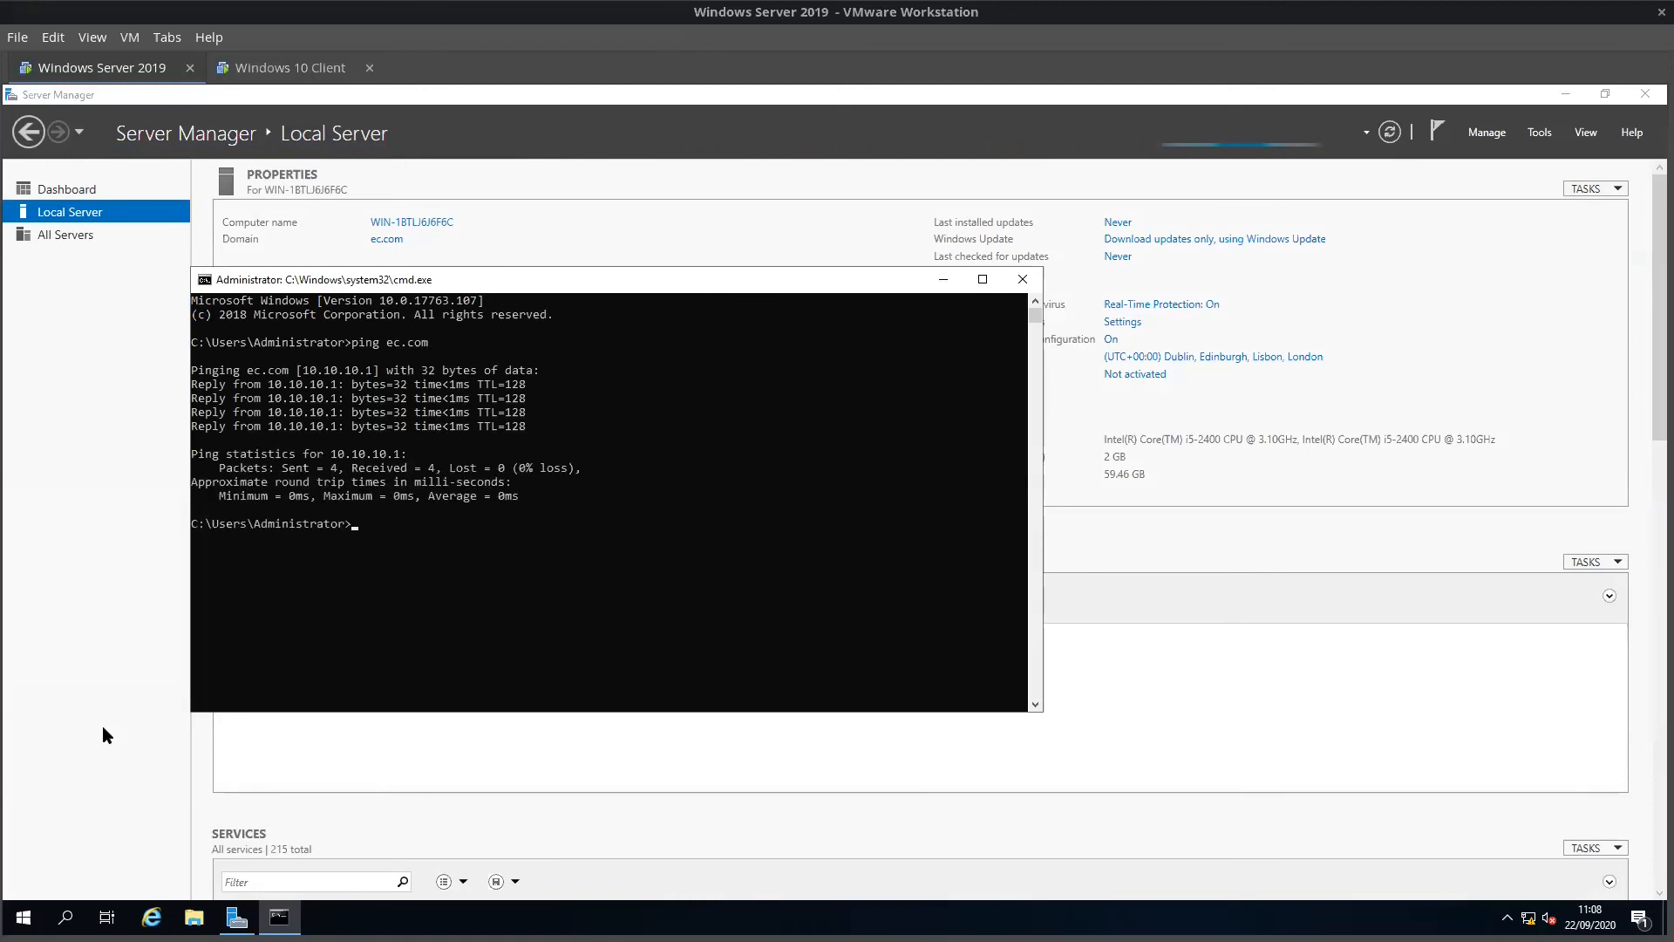
left_click_drag(267, 384, 338, 385)
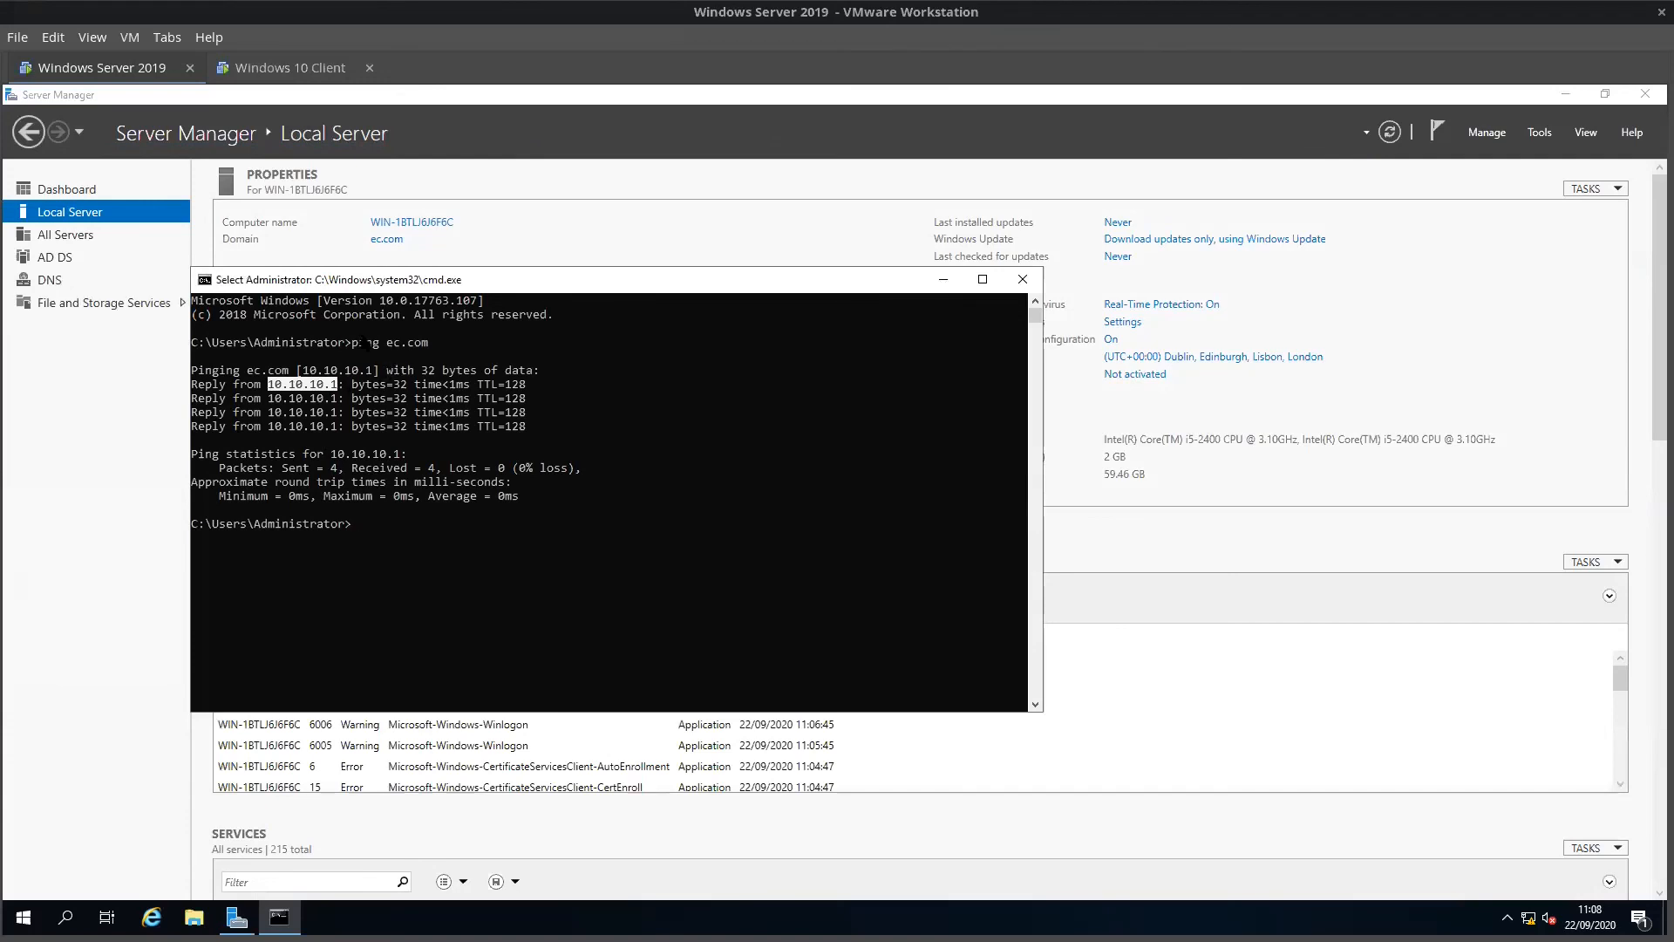
left_click_drag(387, 341, 436, 344)
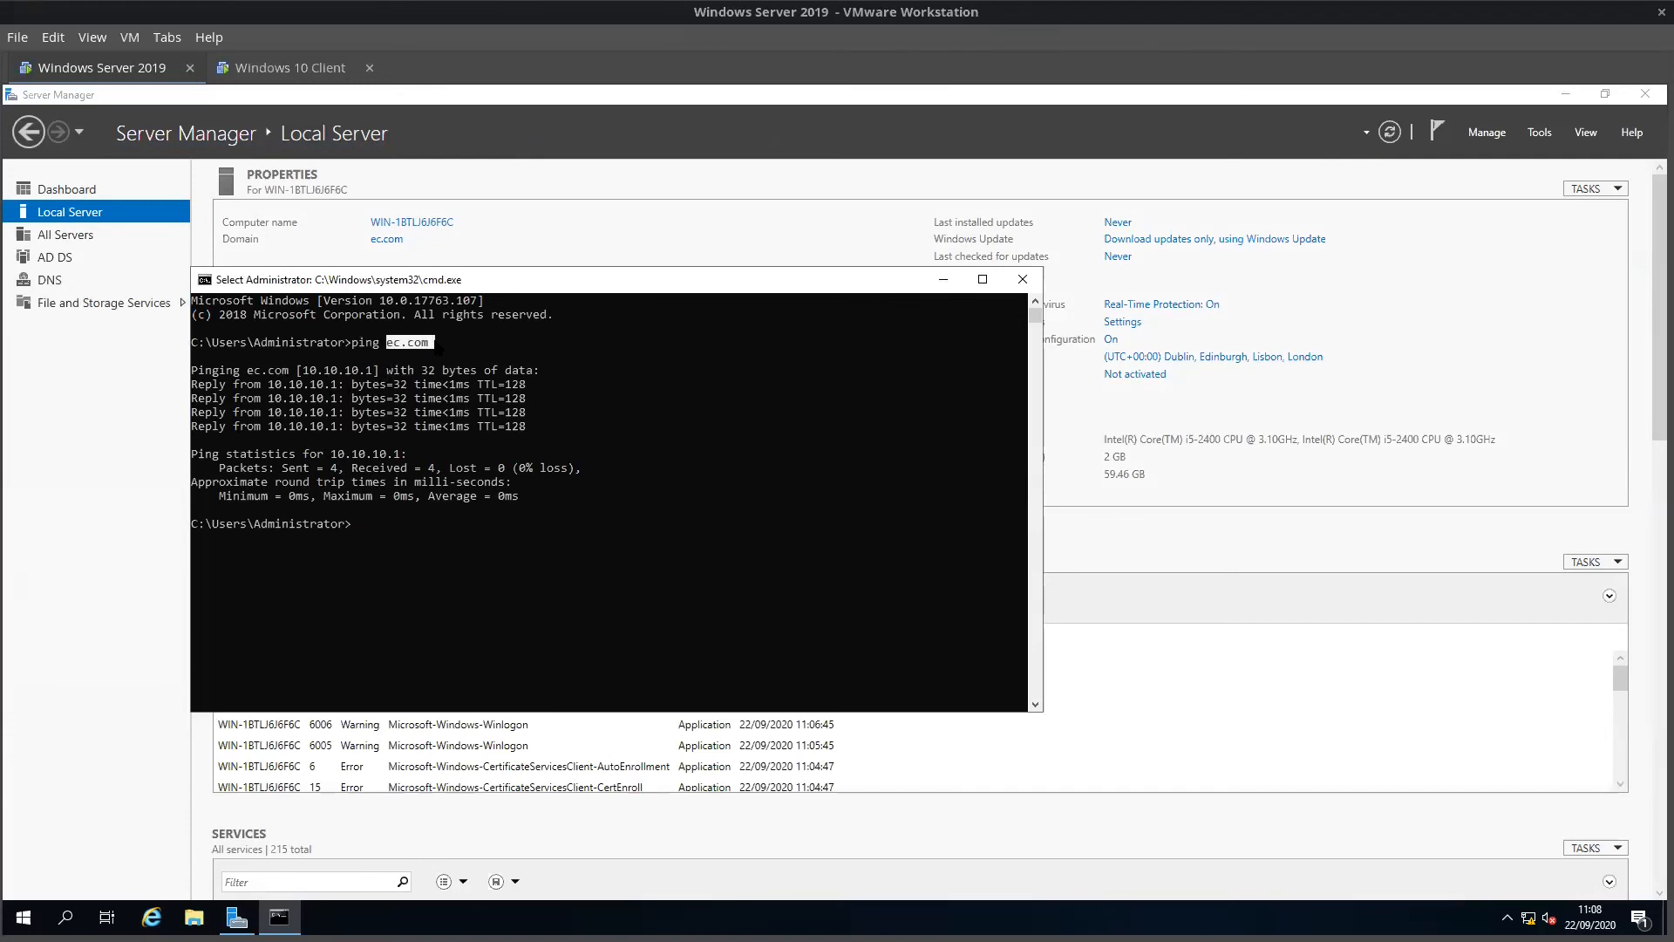
left_click(394, 344)
Step: Ping ec.com from a Command Prompt on the Windows 10 Client, confirming replies from 10.10.10.1
left_click(279, 66)
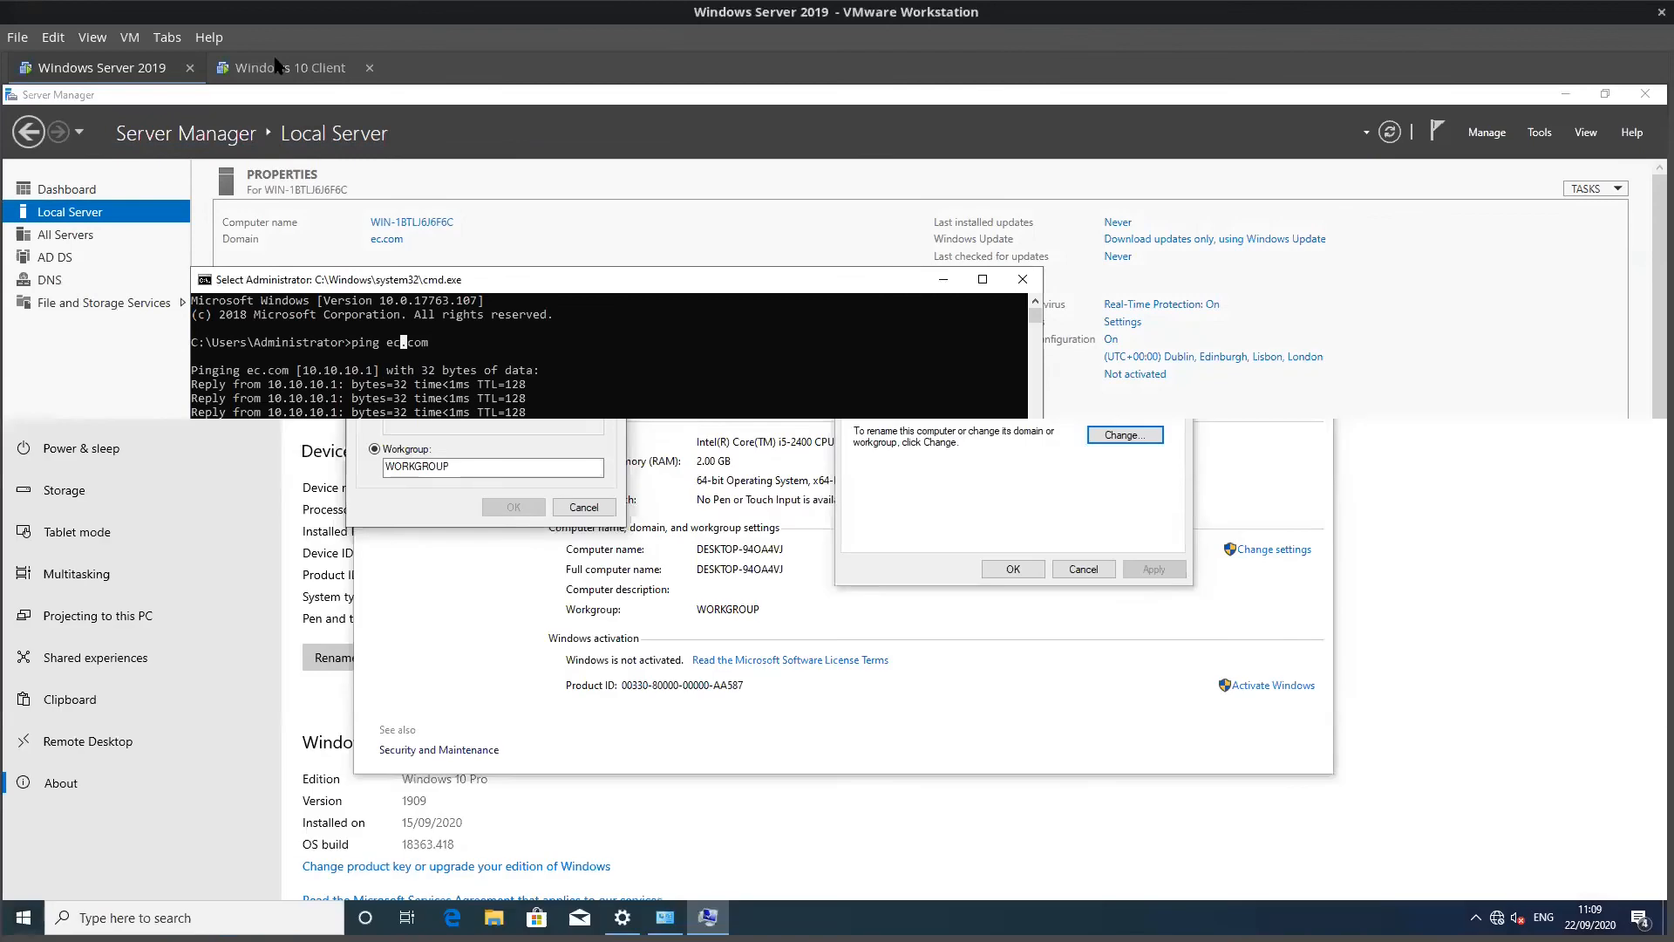
left_click(669, 834)
key("super+r")
type("cmd")
key("Return")
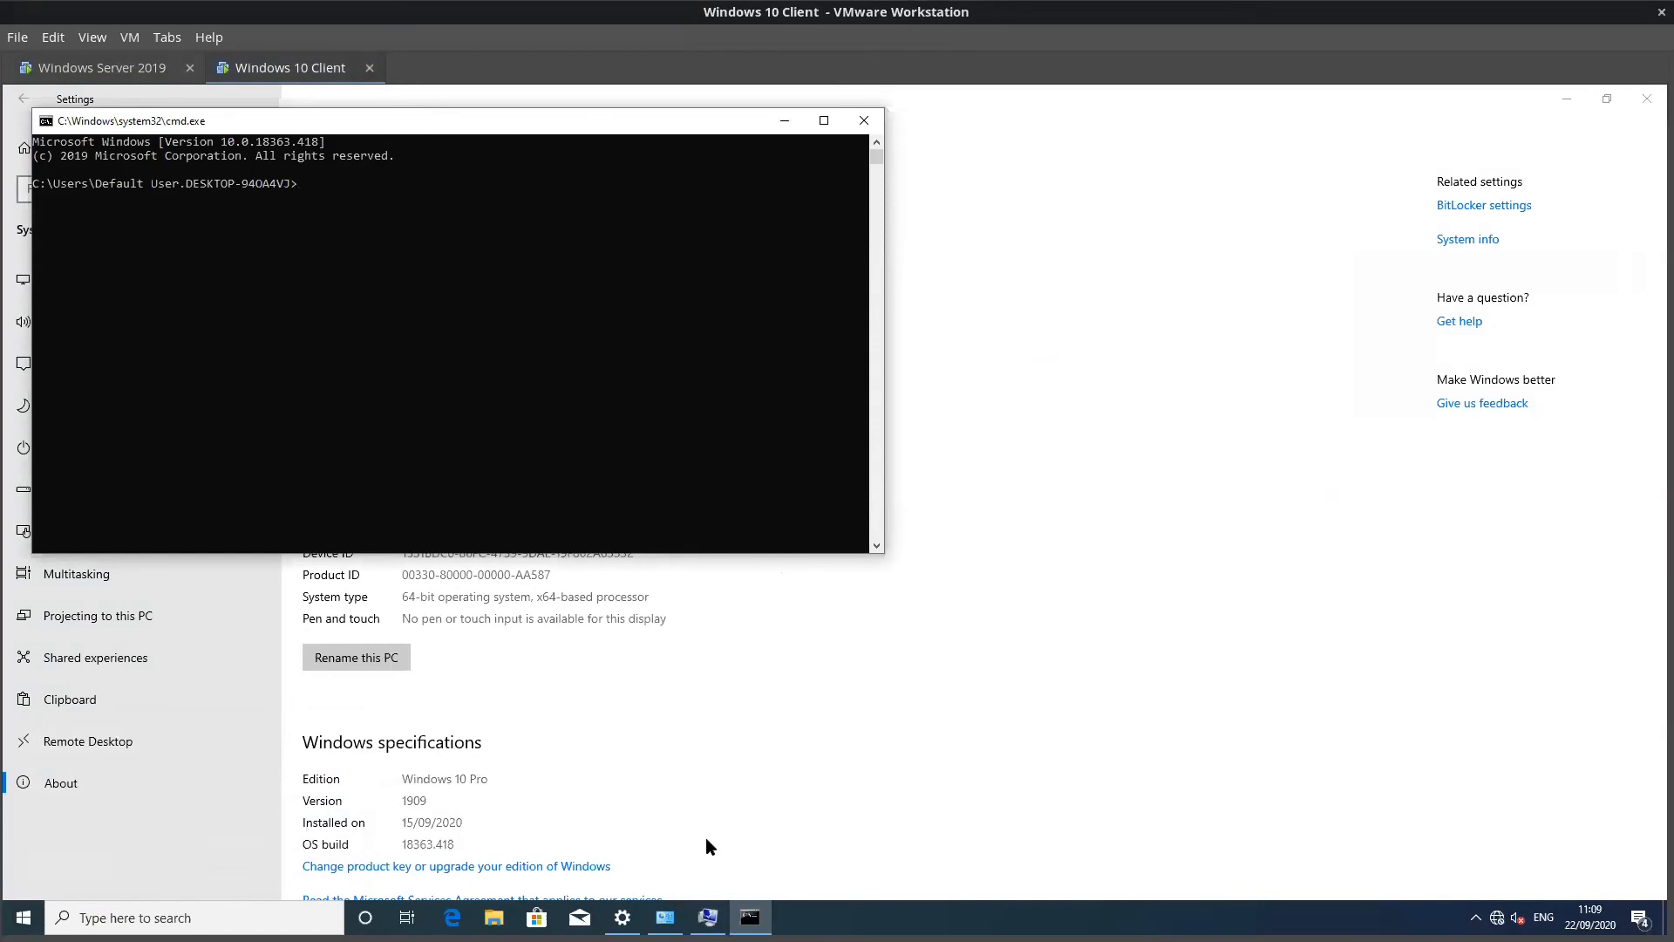
type("ping ec.com")
key("Return")
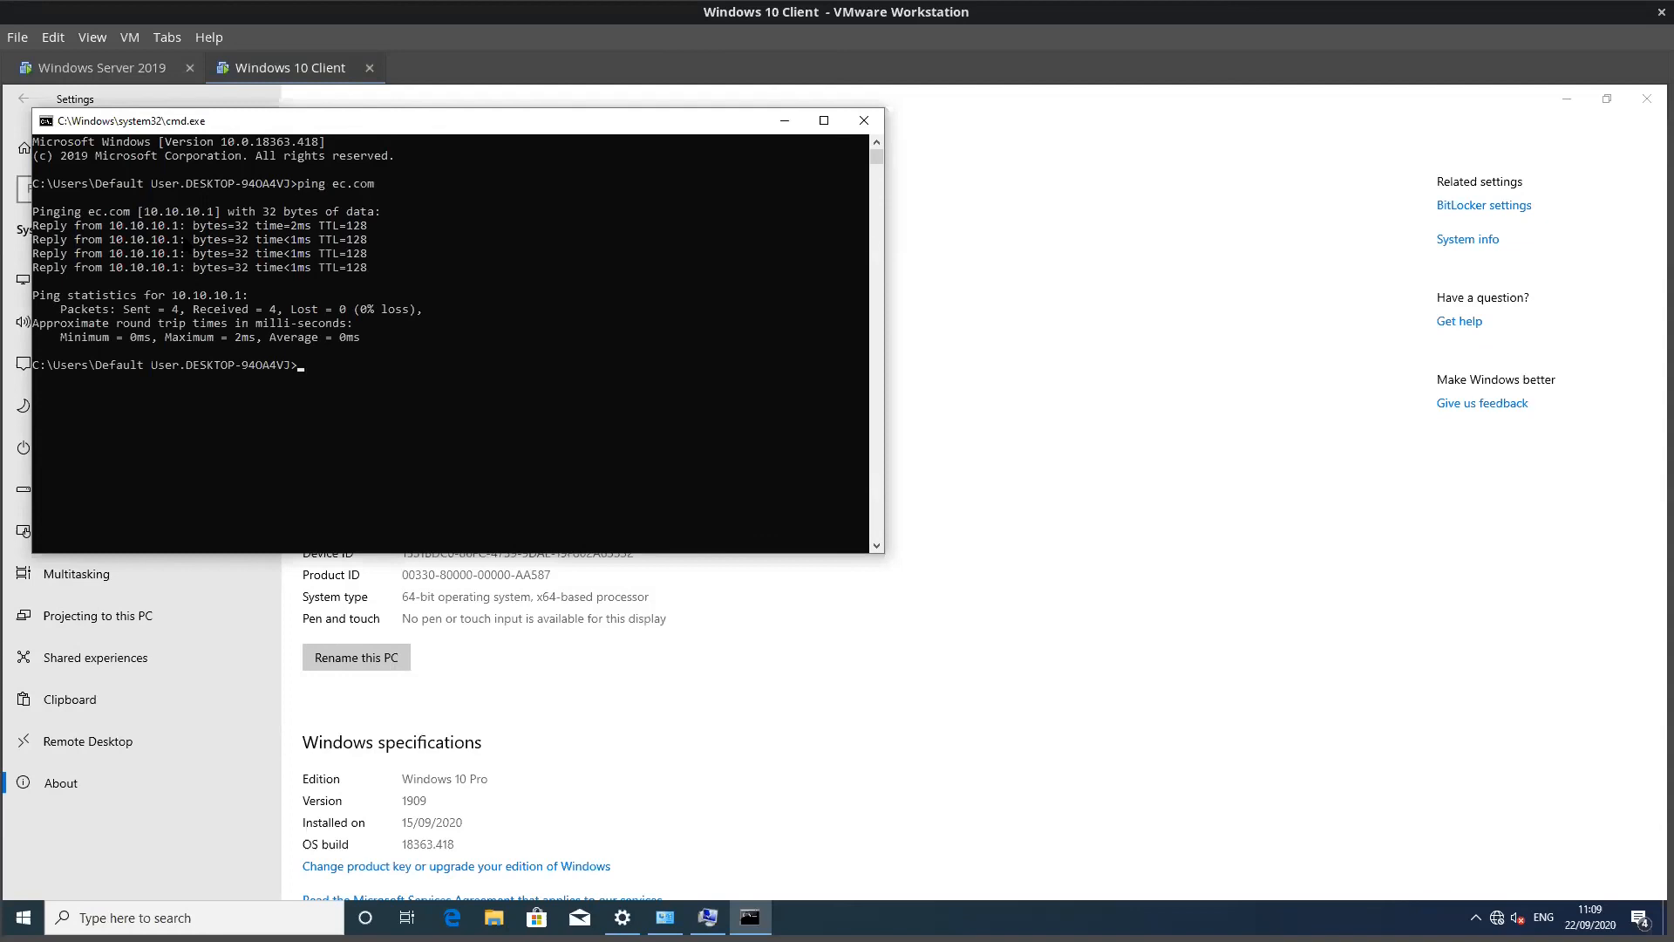
left_click_drag(295, 192, 399, 197)
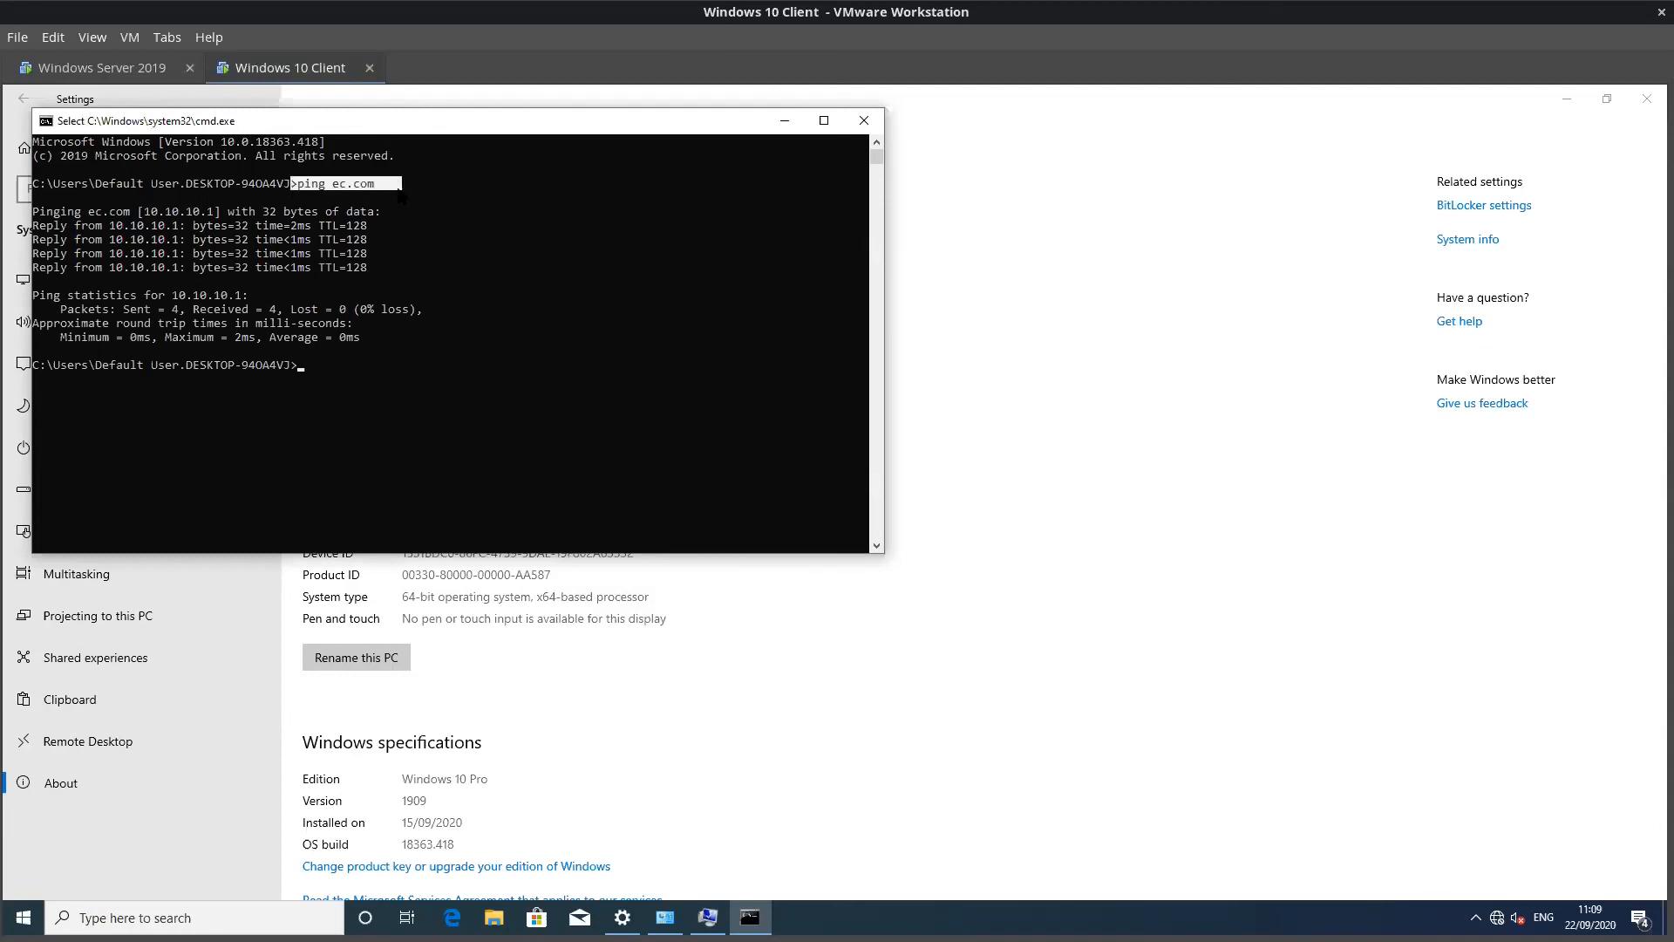
left_click_drag(77, 223, 372, 223)
left_click_drag(288, 182, 412, 181)
left_click_drag(96, 225, 200, 226)
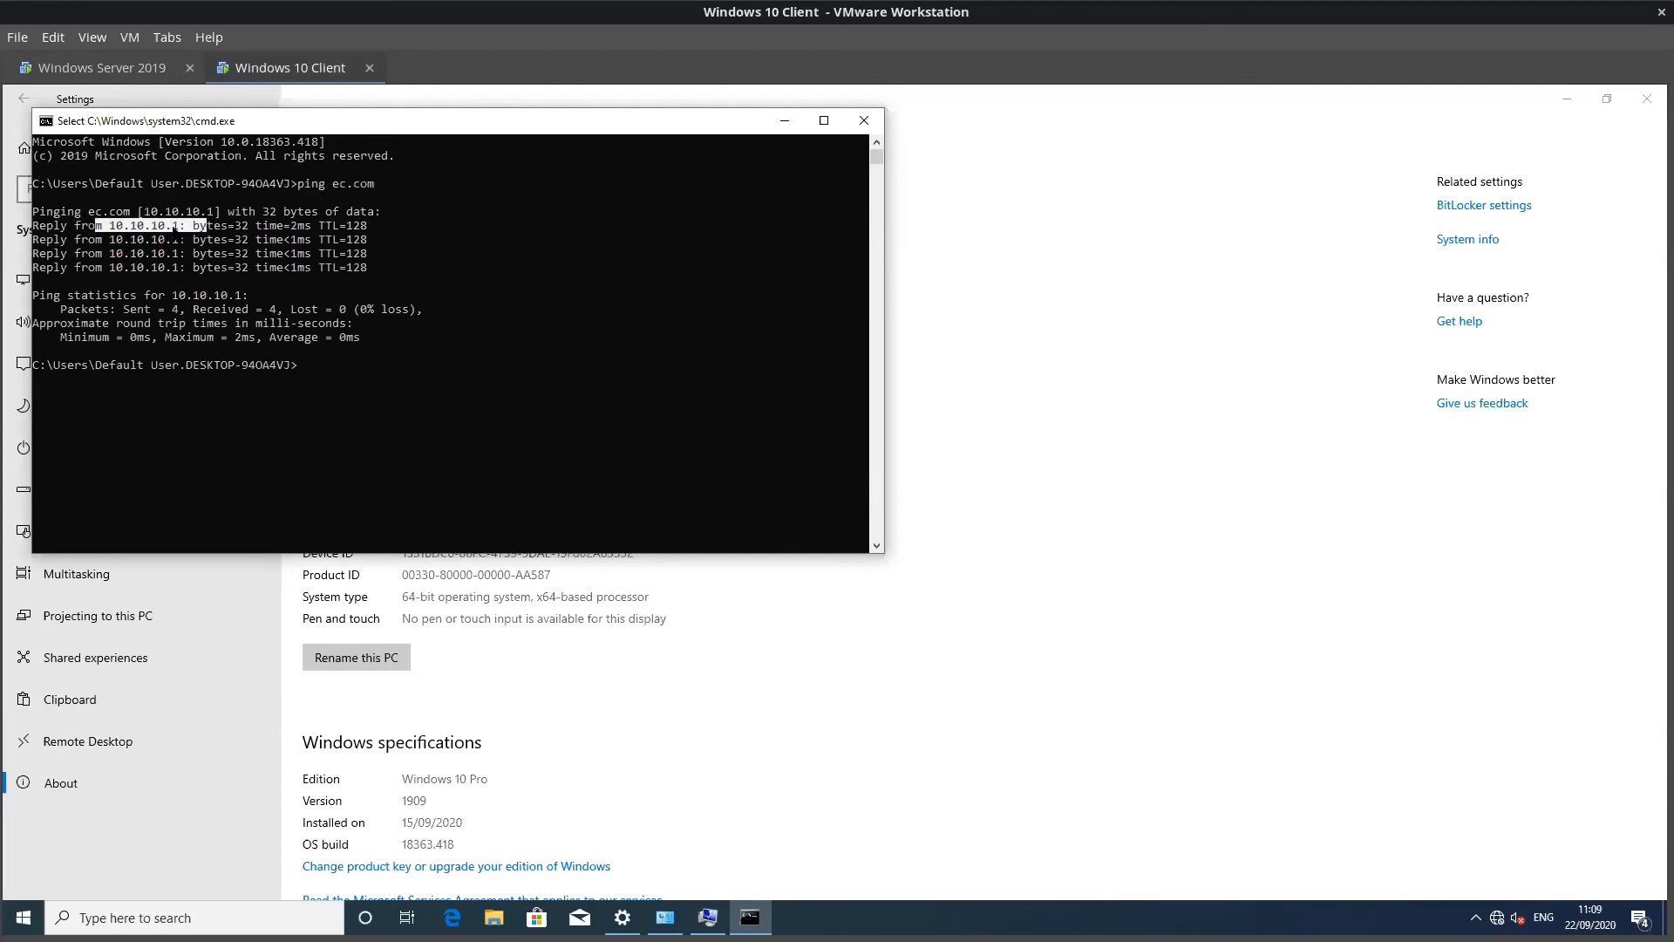
Step: Close the Command Prompt on the Windows Server 2019 machine
left_click(153, 67)
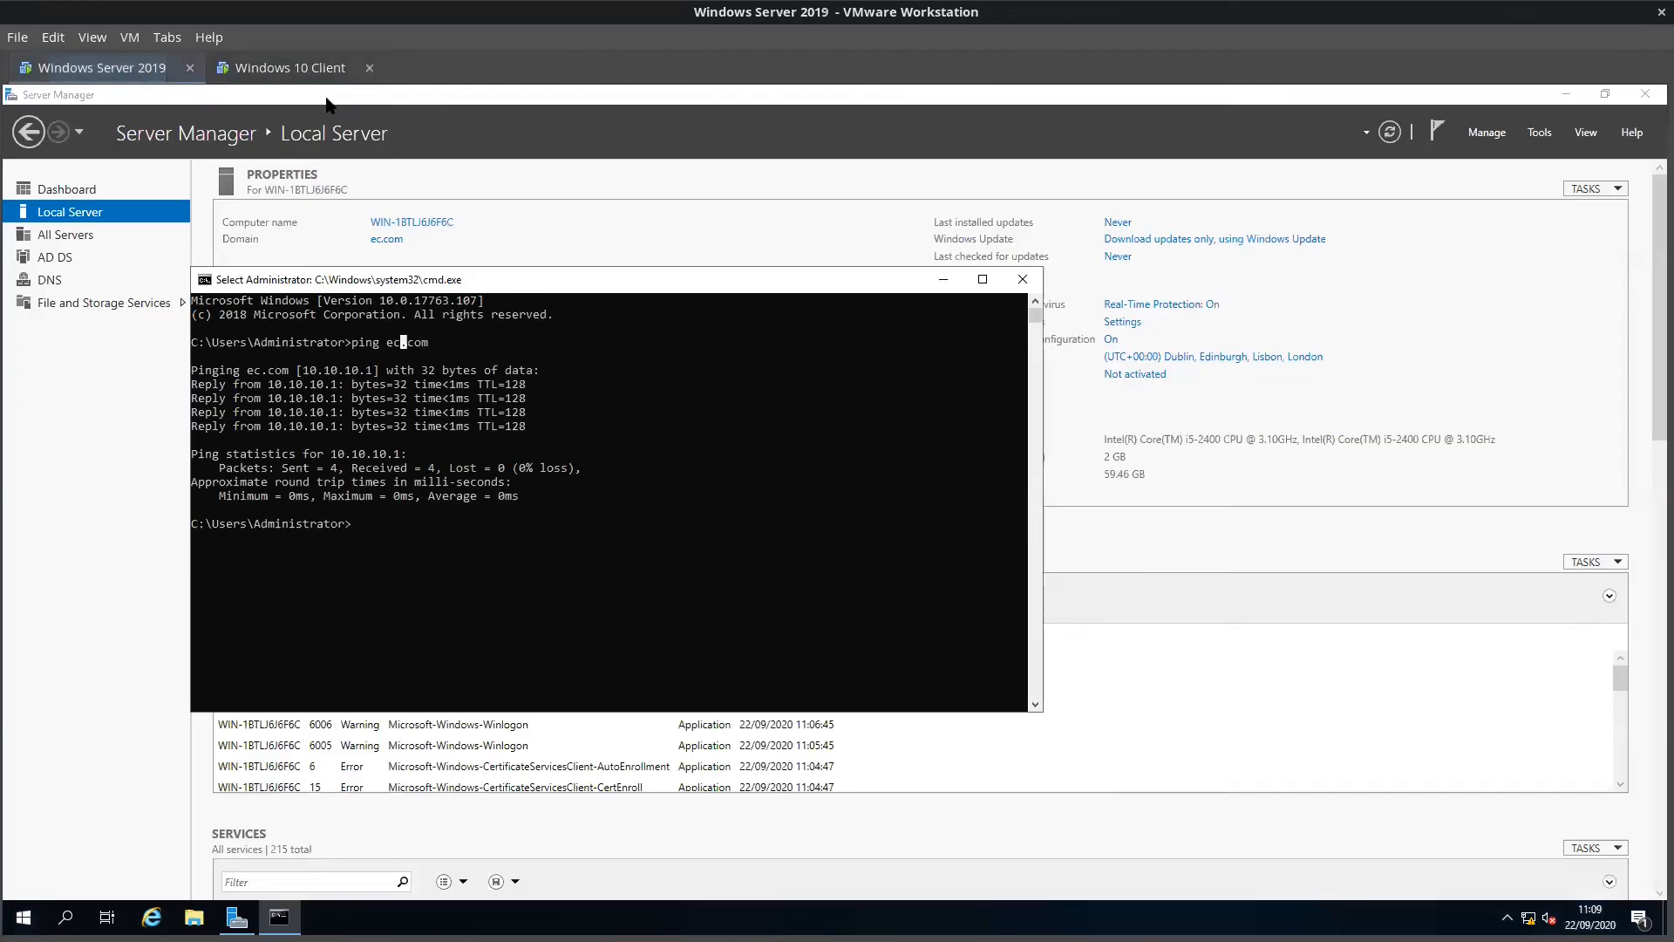
left_click(301, 70)
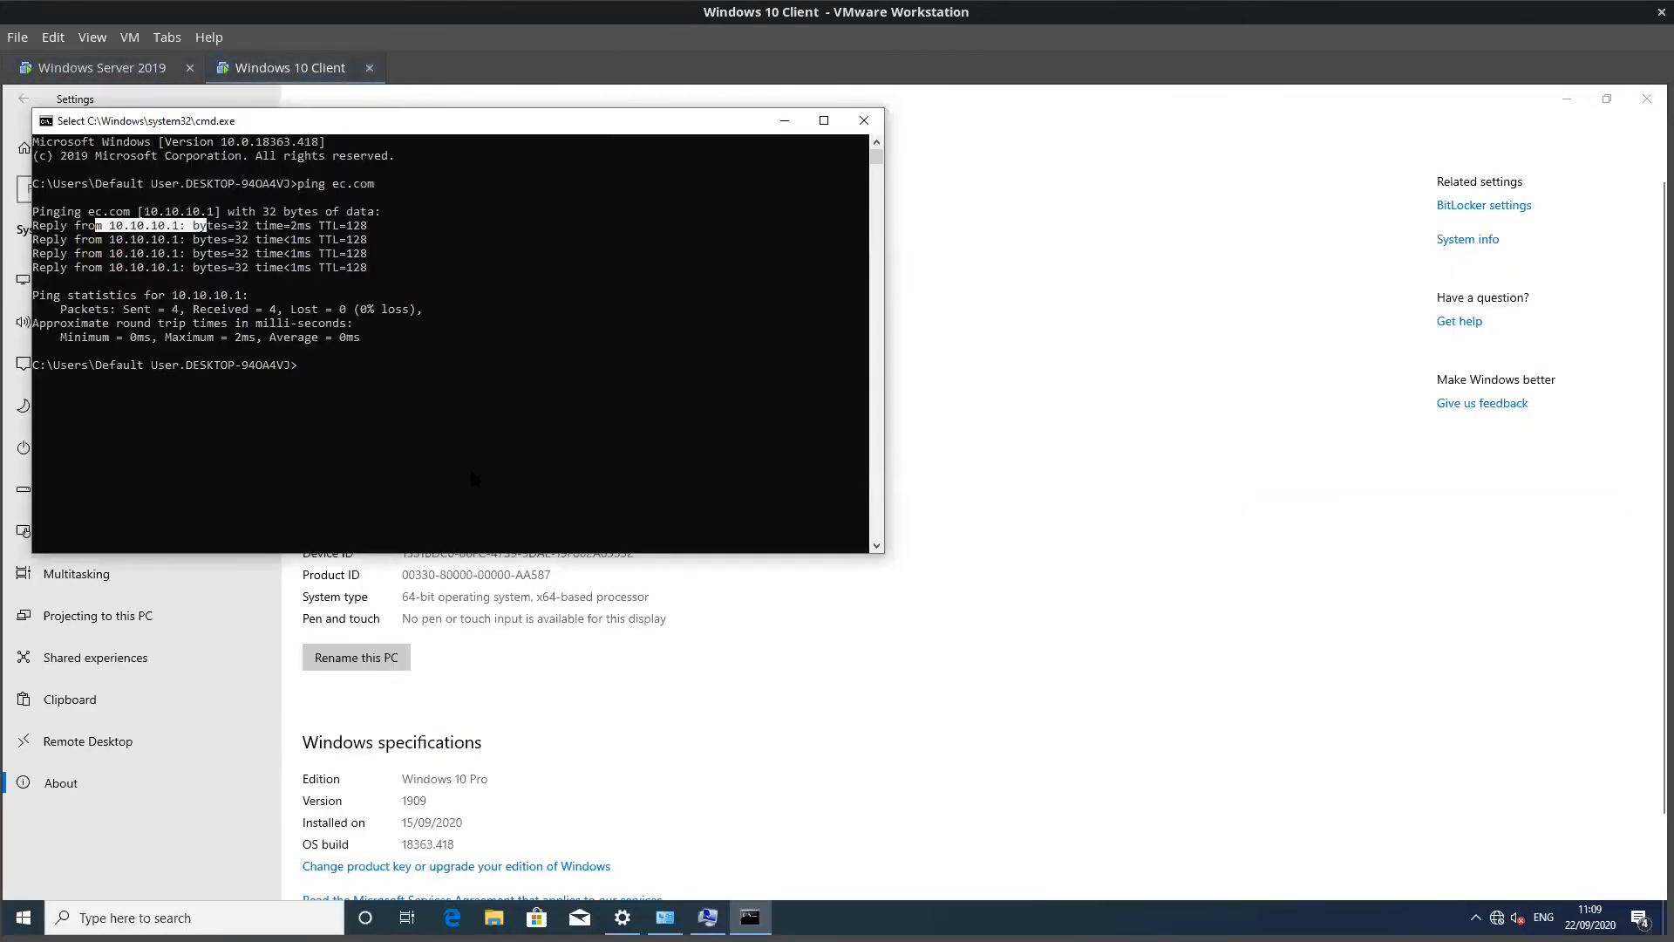
left_click(92, 66)
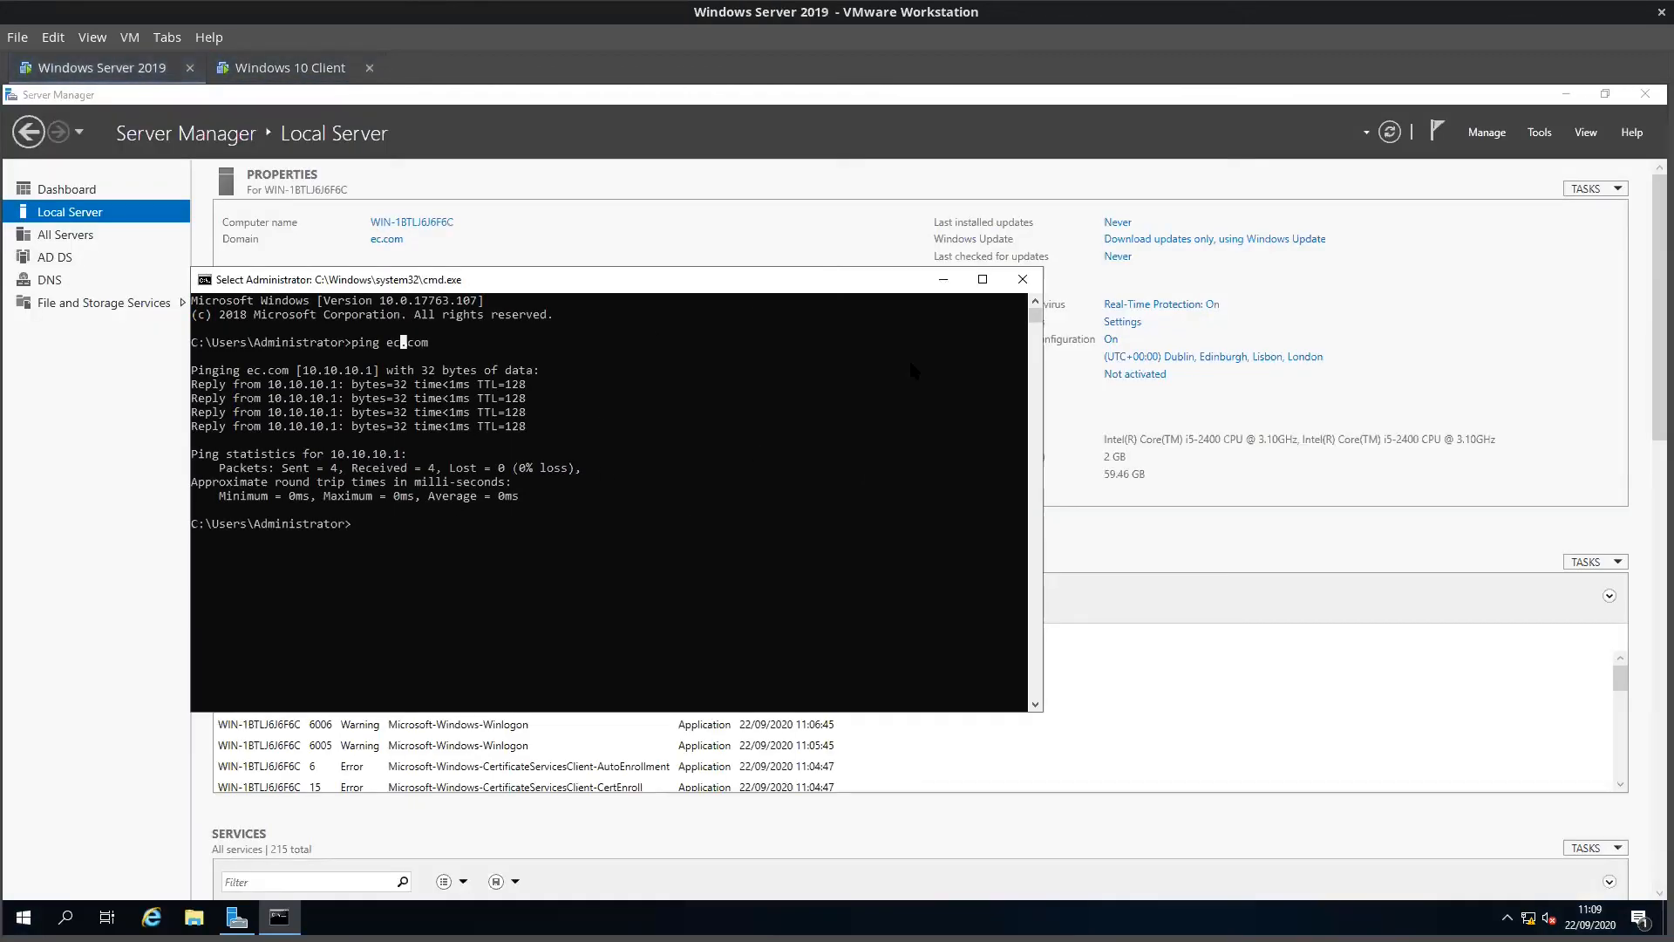
left_click(1023, 280)
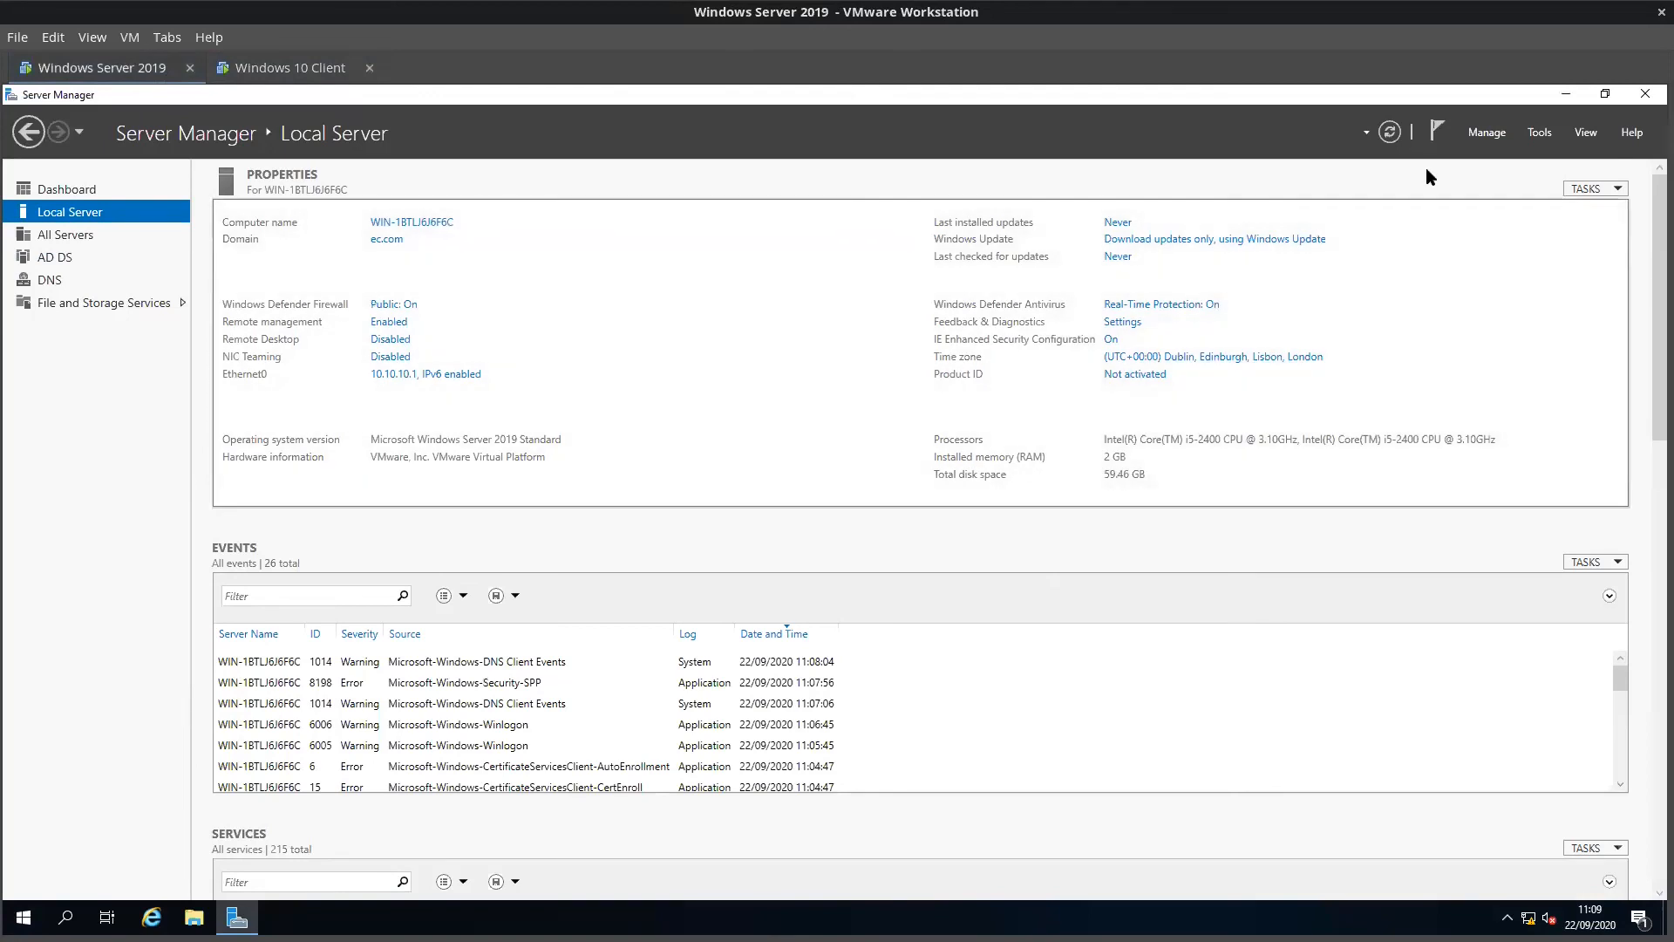
Step: Open Active Directory Users and Computers maximized, with the ec.com domain's Users container listed
left_click(1541, 133)
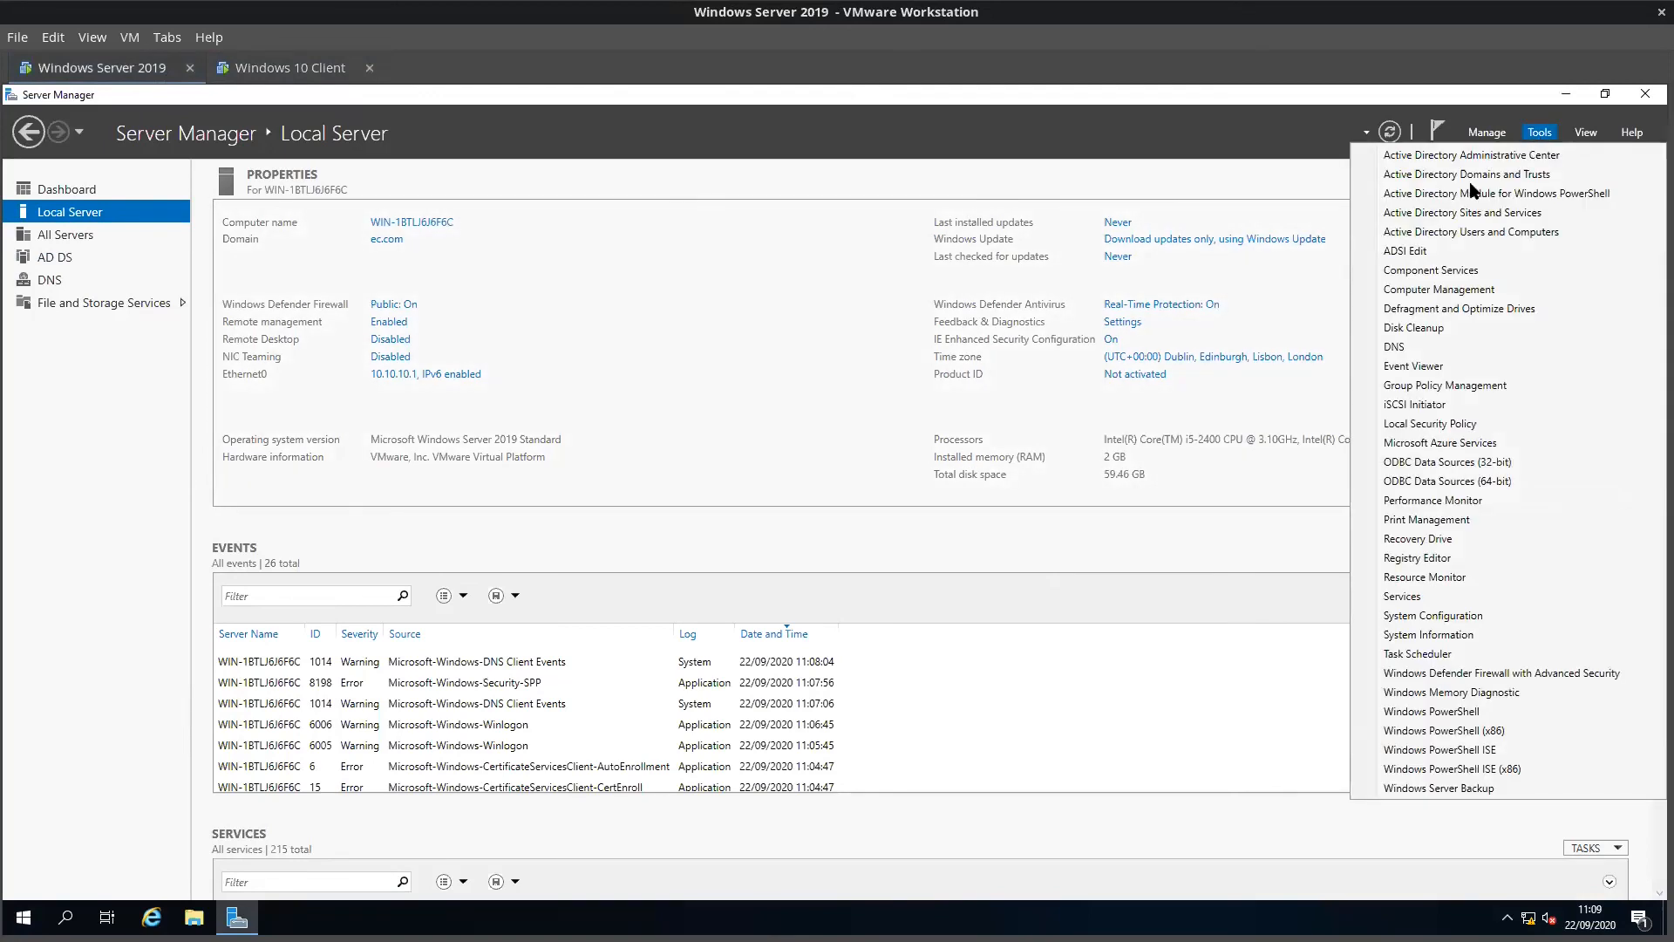
left_click(1474, 232)
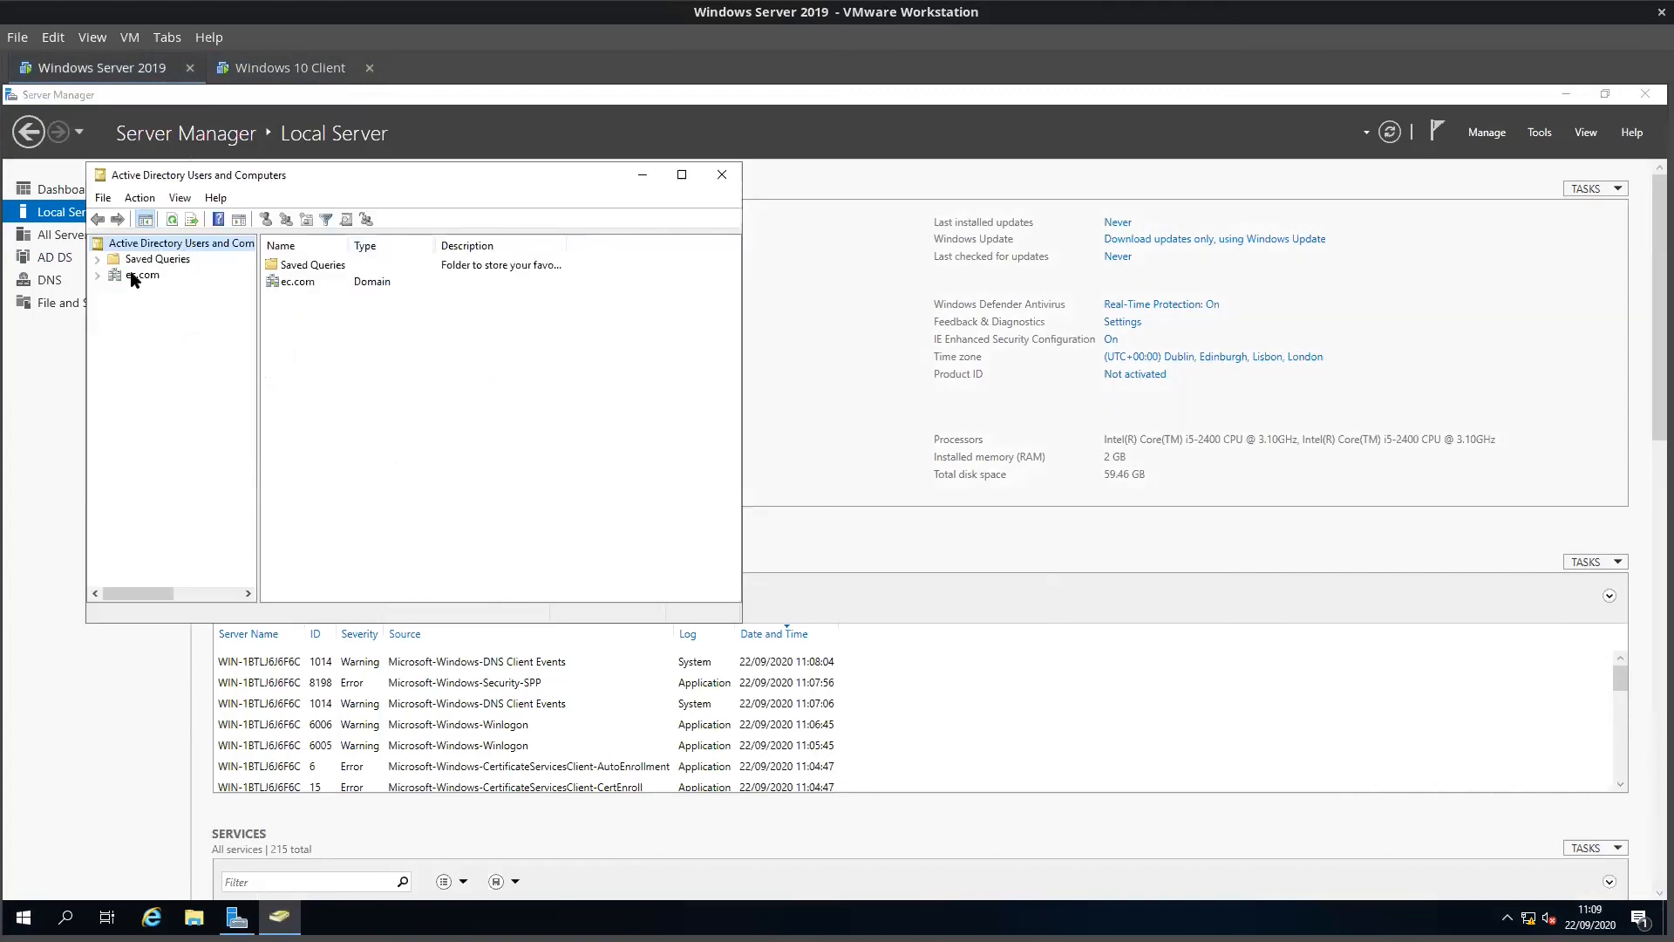
left_click(138, 276)
left_click(682, 175)
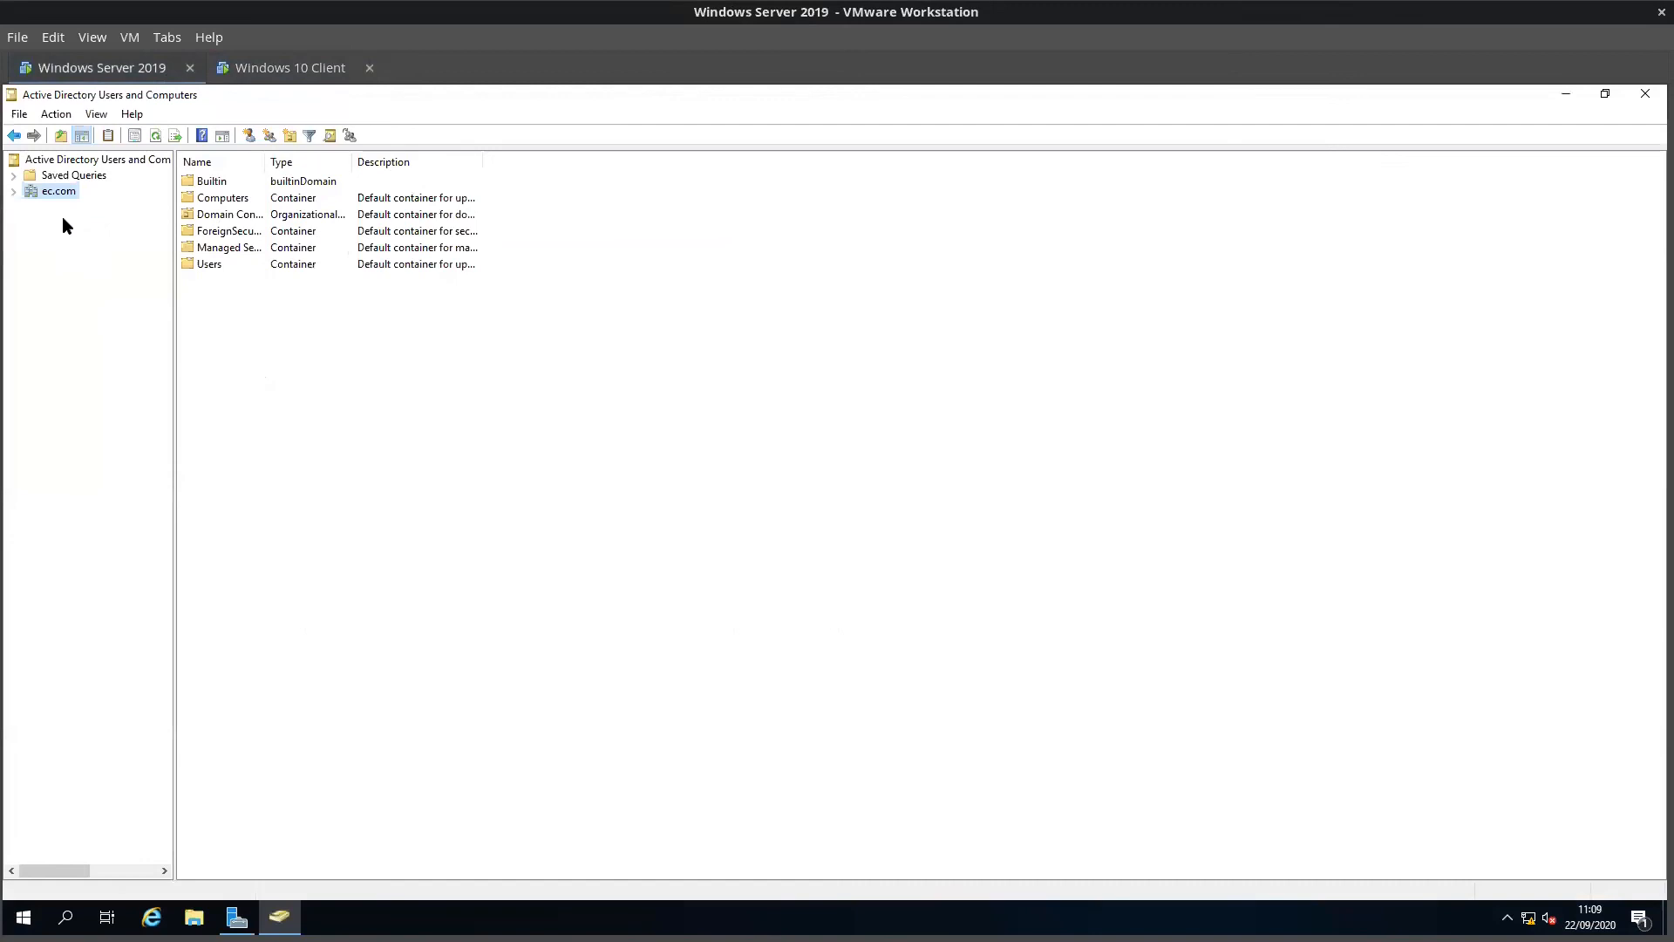
left_click(13, 191)
left_click(81, 284)
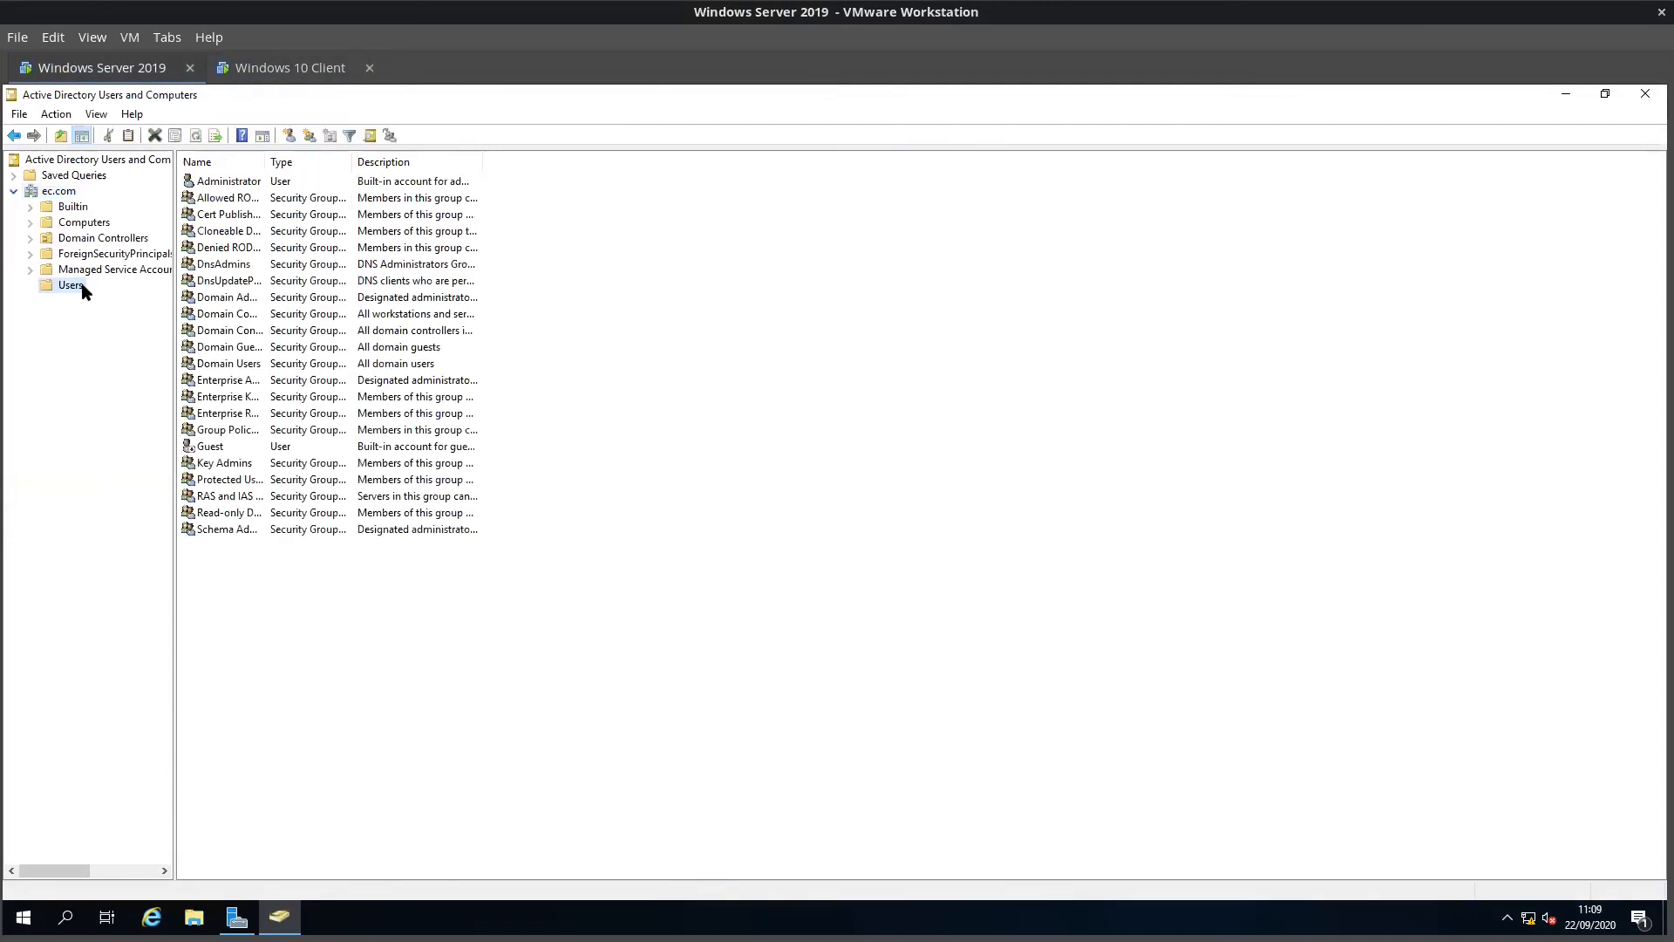
Step: Start a new user at the ec.com root, entering its first, last and logon names
right_click(48, 192)
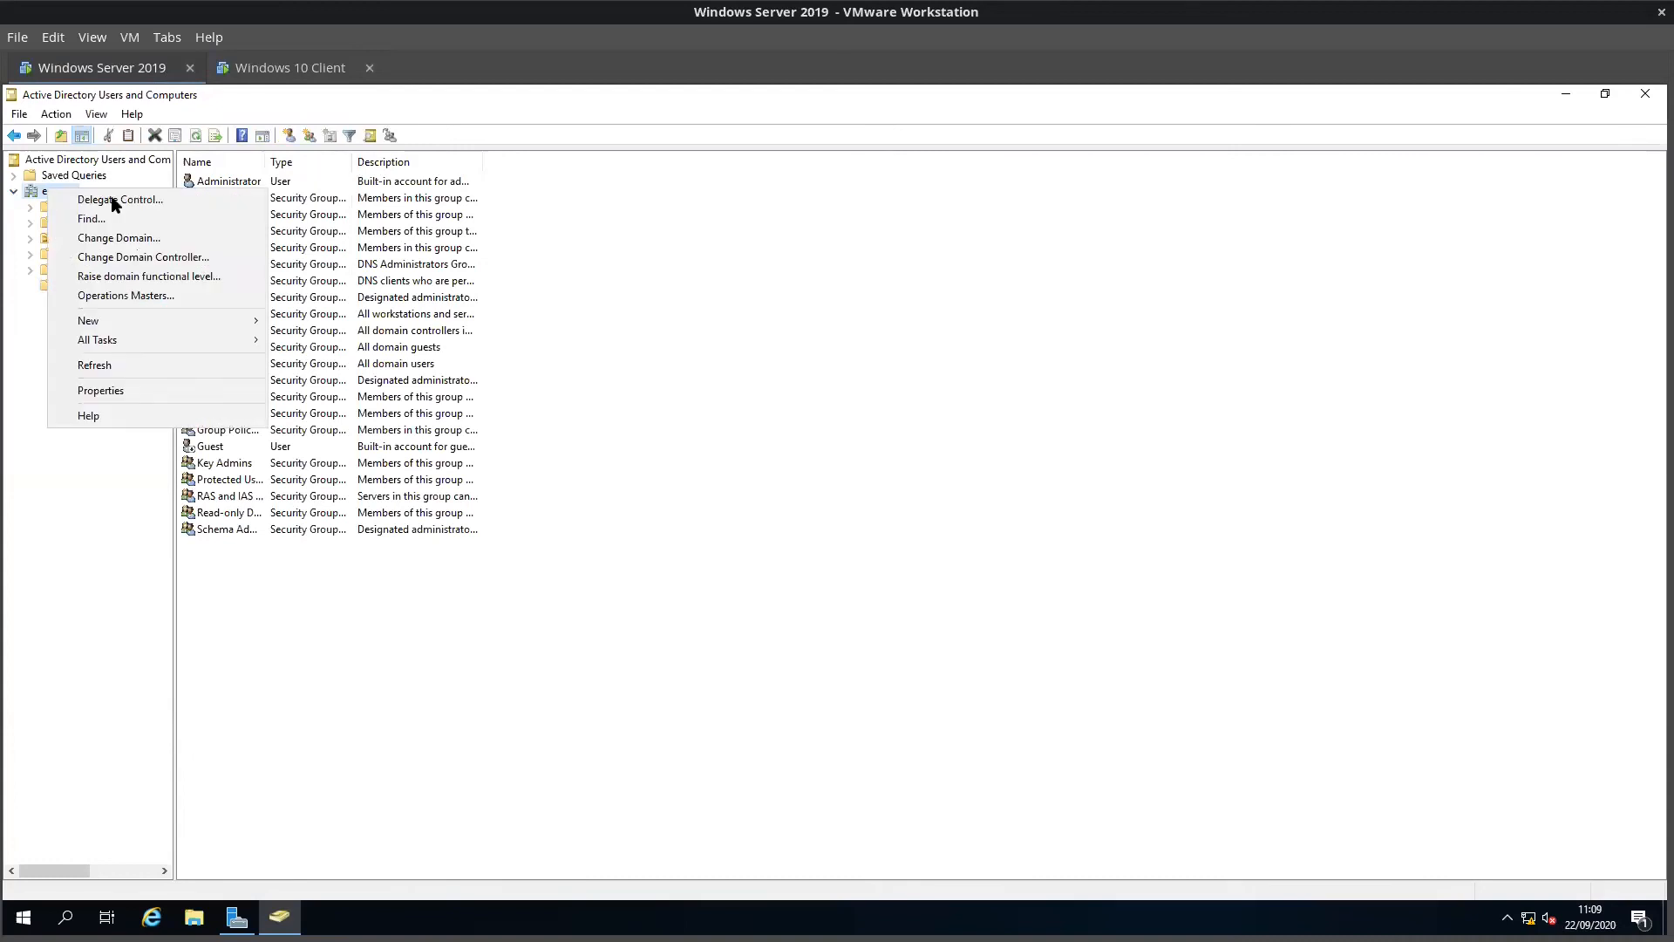
mouse_move(149, 322)
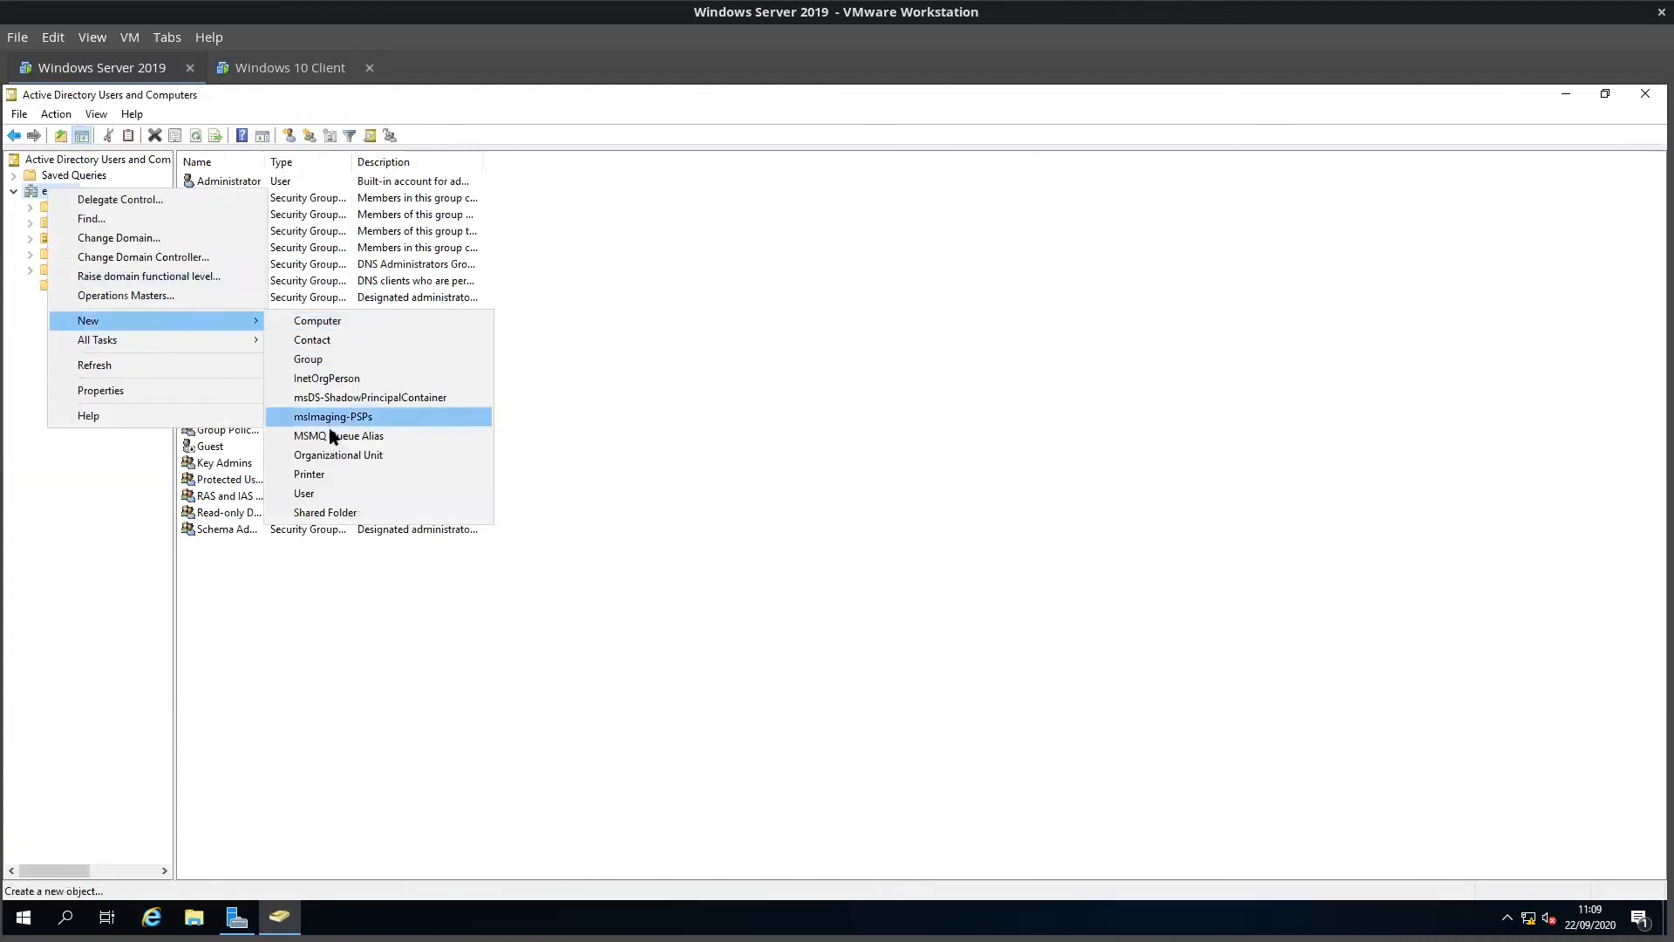
left_click(310, 493)
left_click_drag(250, 104, 1011, 278)
type("Bob")
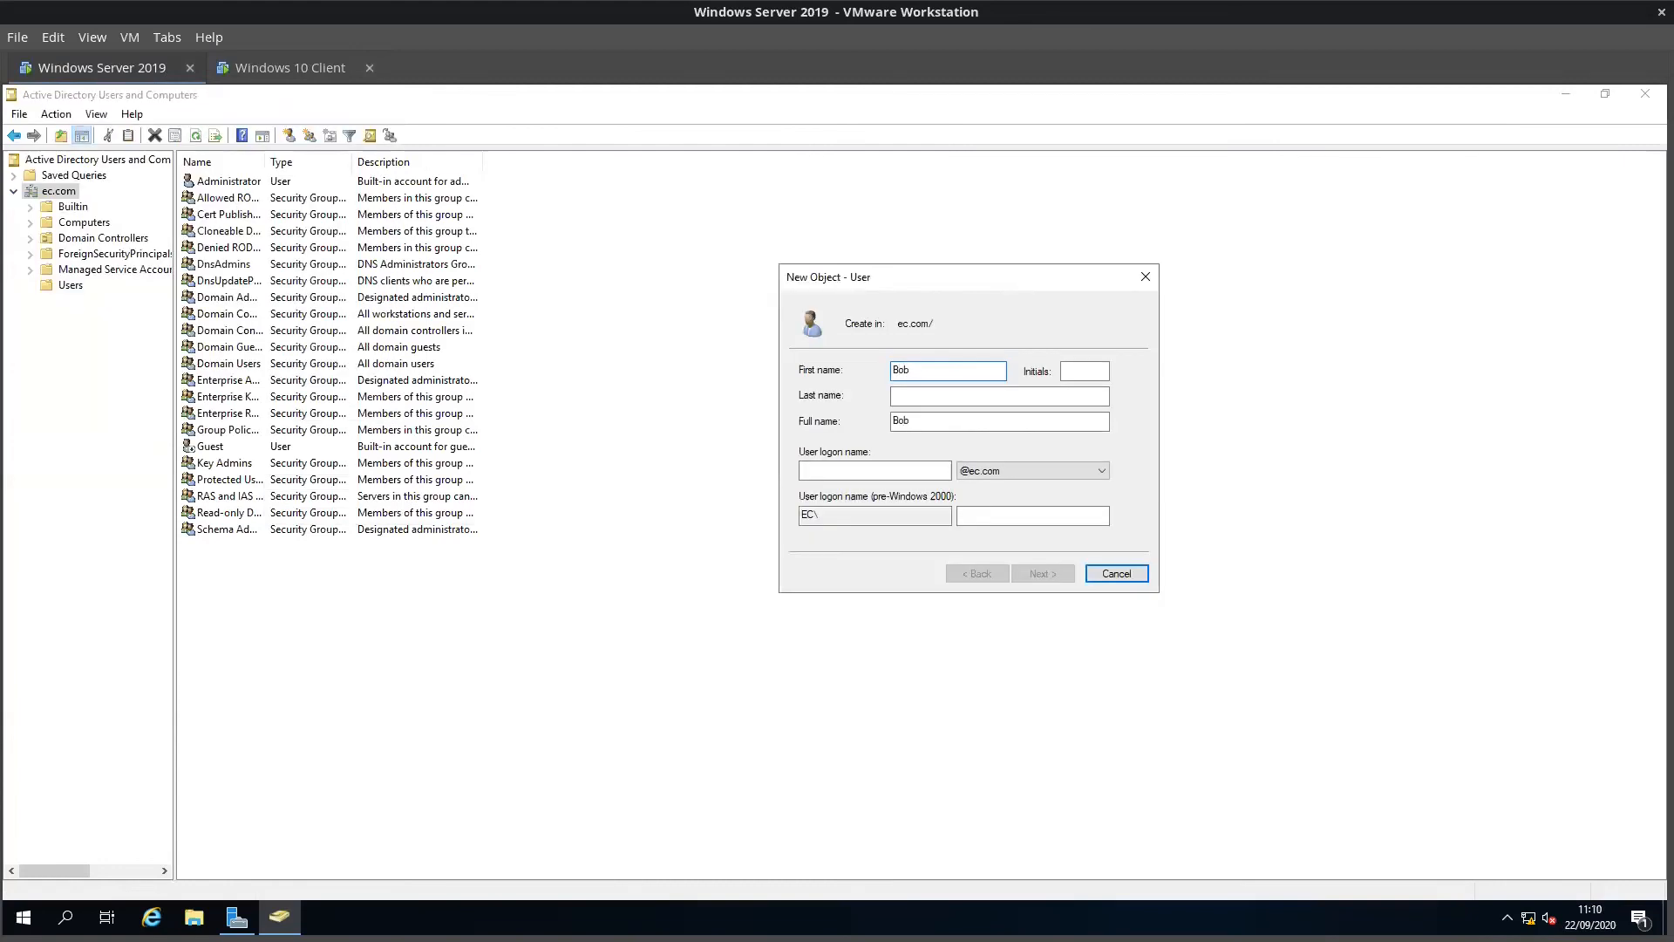
key("Tab")
type("Bob")
key("Tab")
key("Tab")
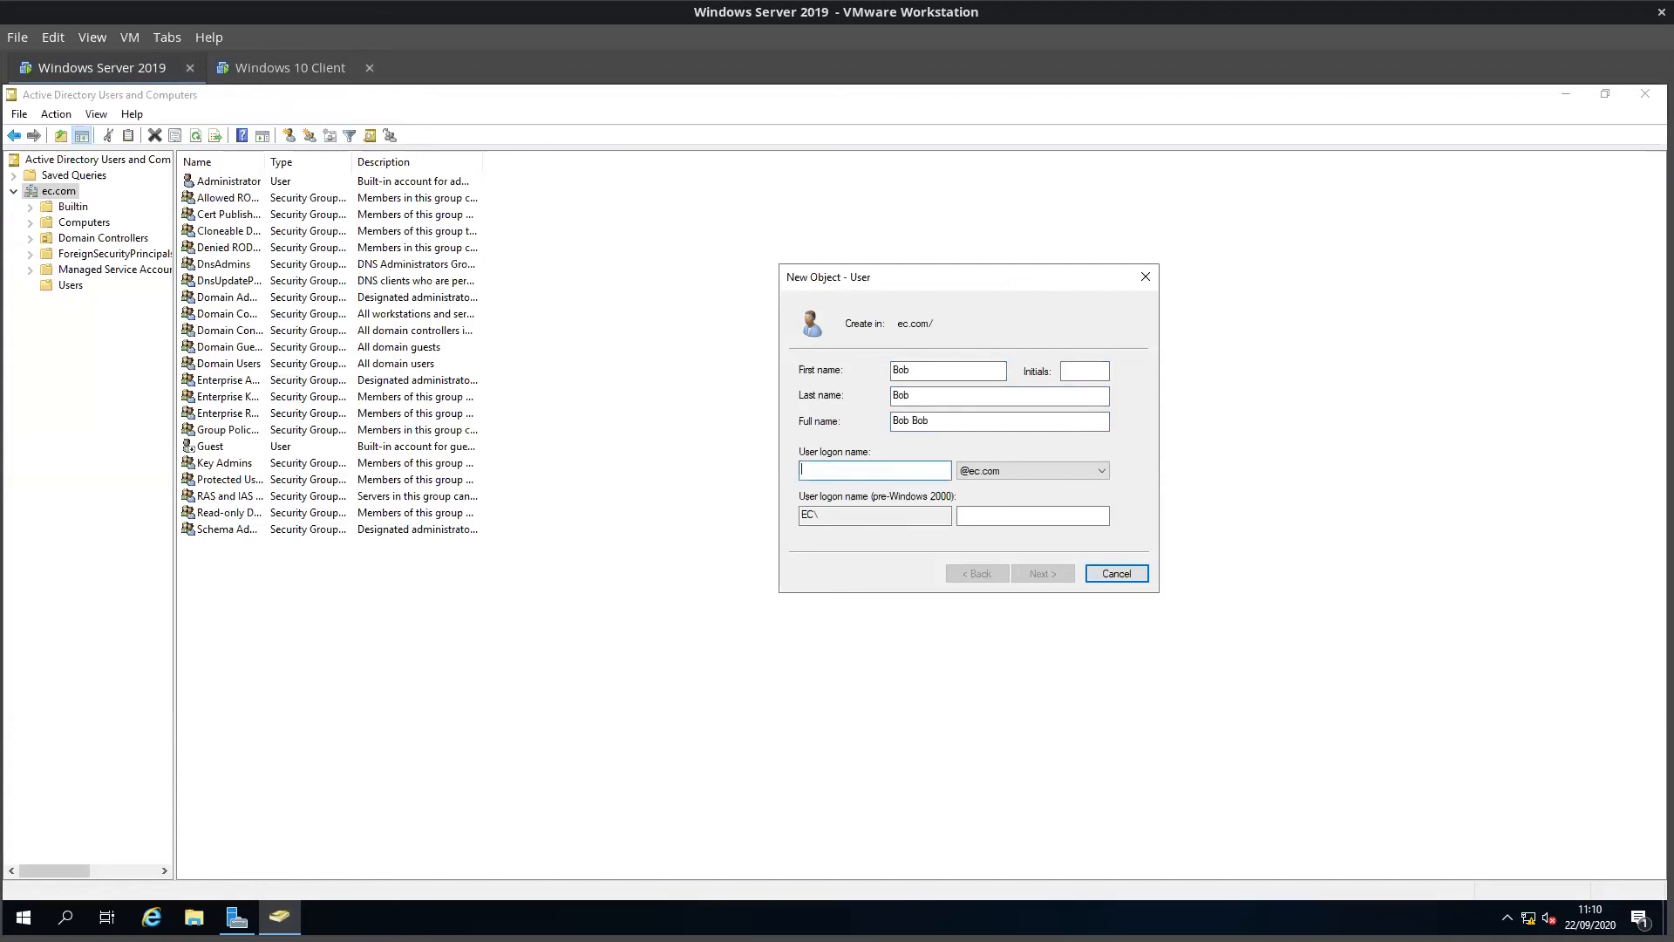
type("bob")
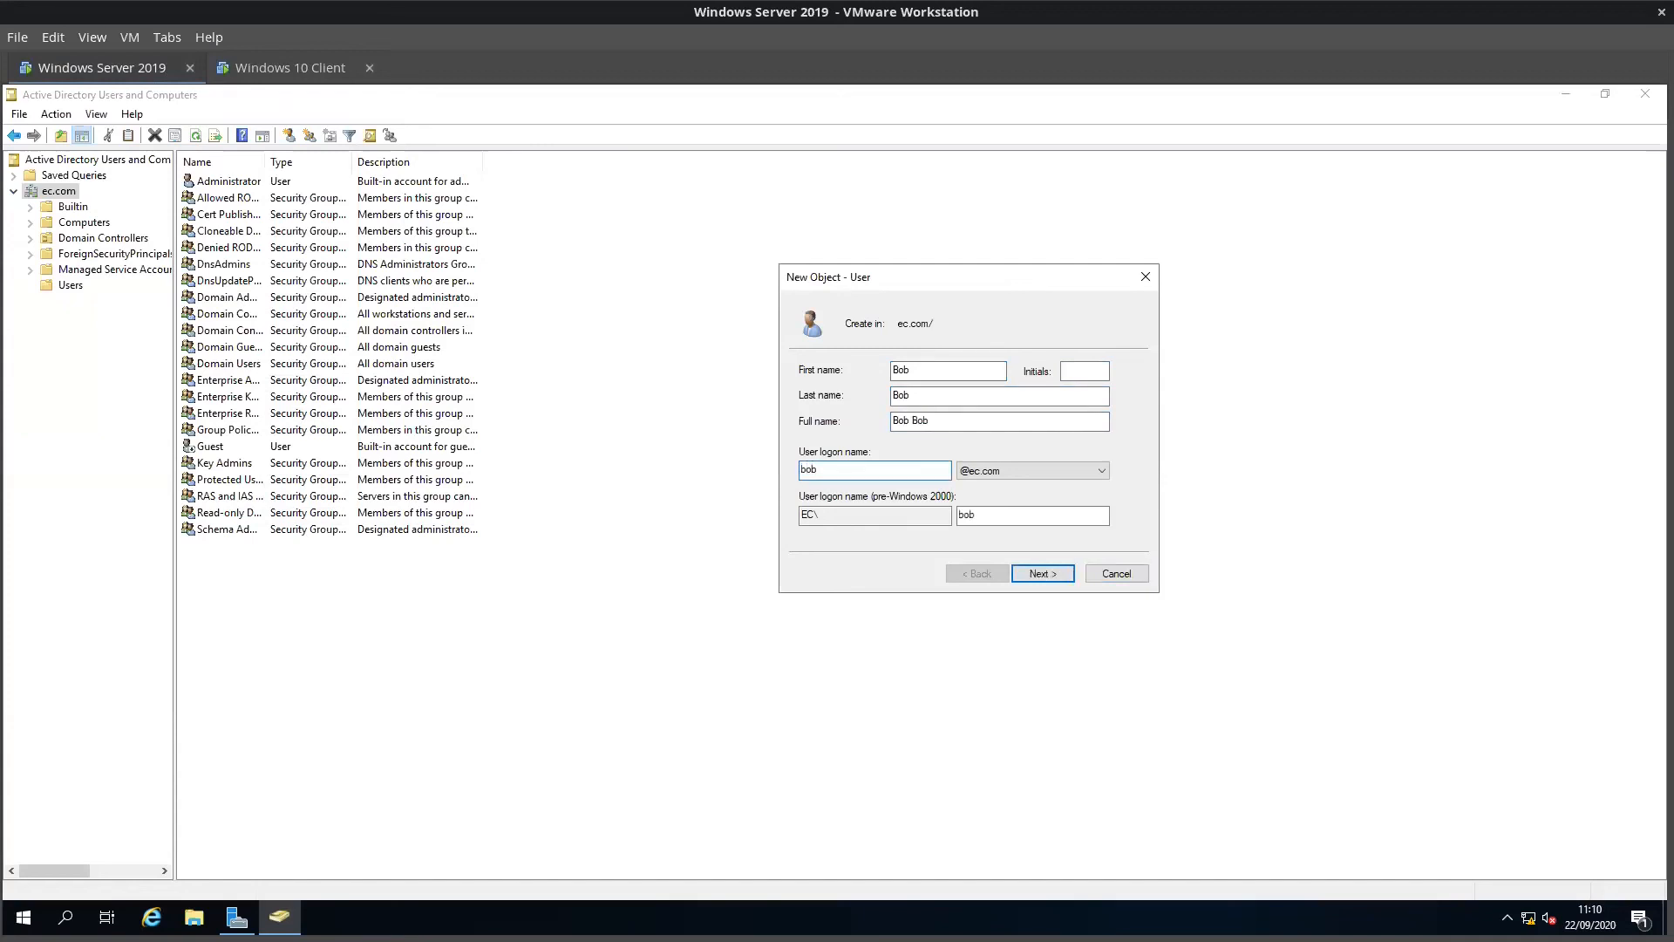
Step: Give the user a password set to never expire, review the summary, and create the account
left_click(1043, 573)
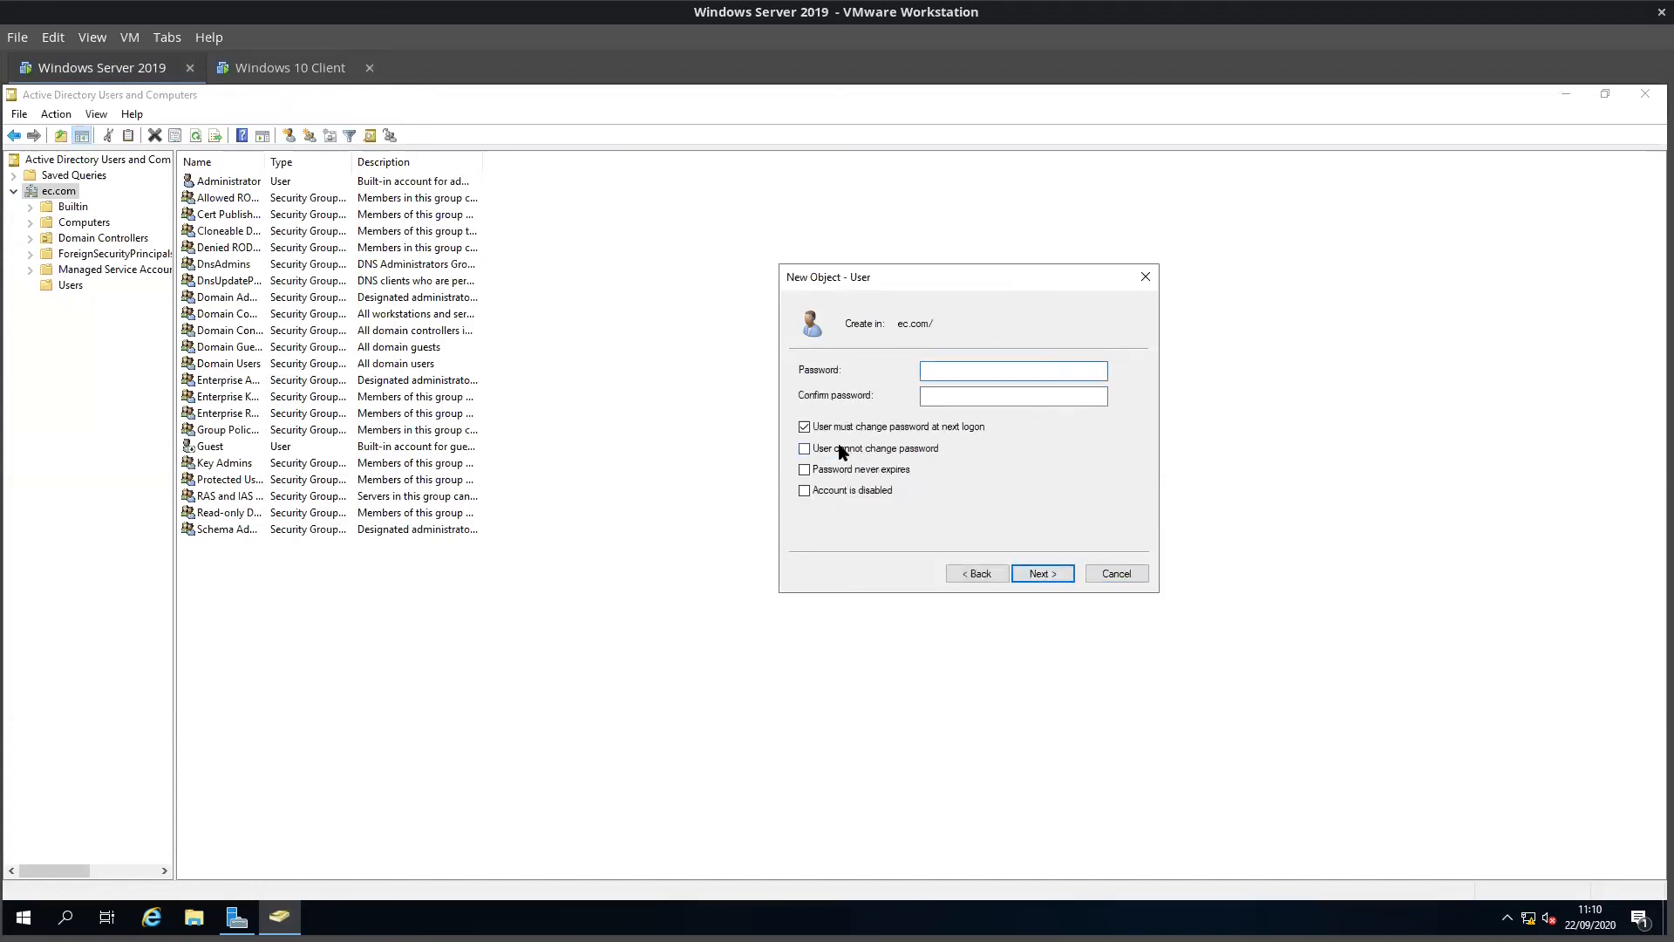
left_click(820, 471)
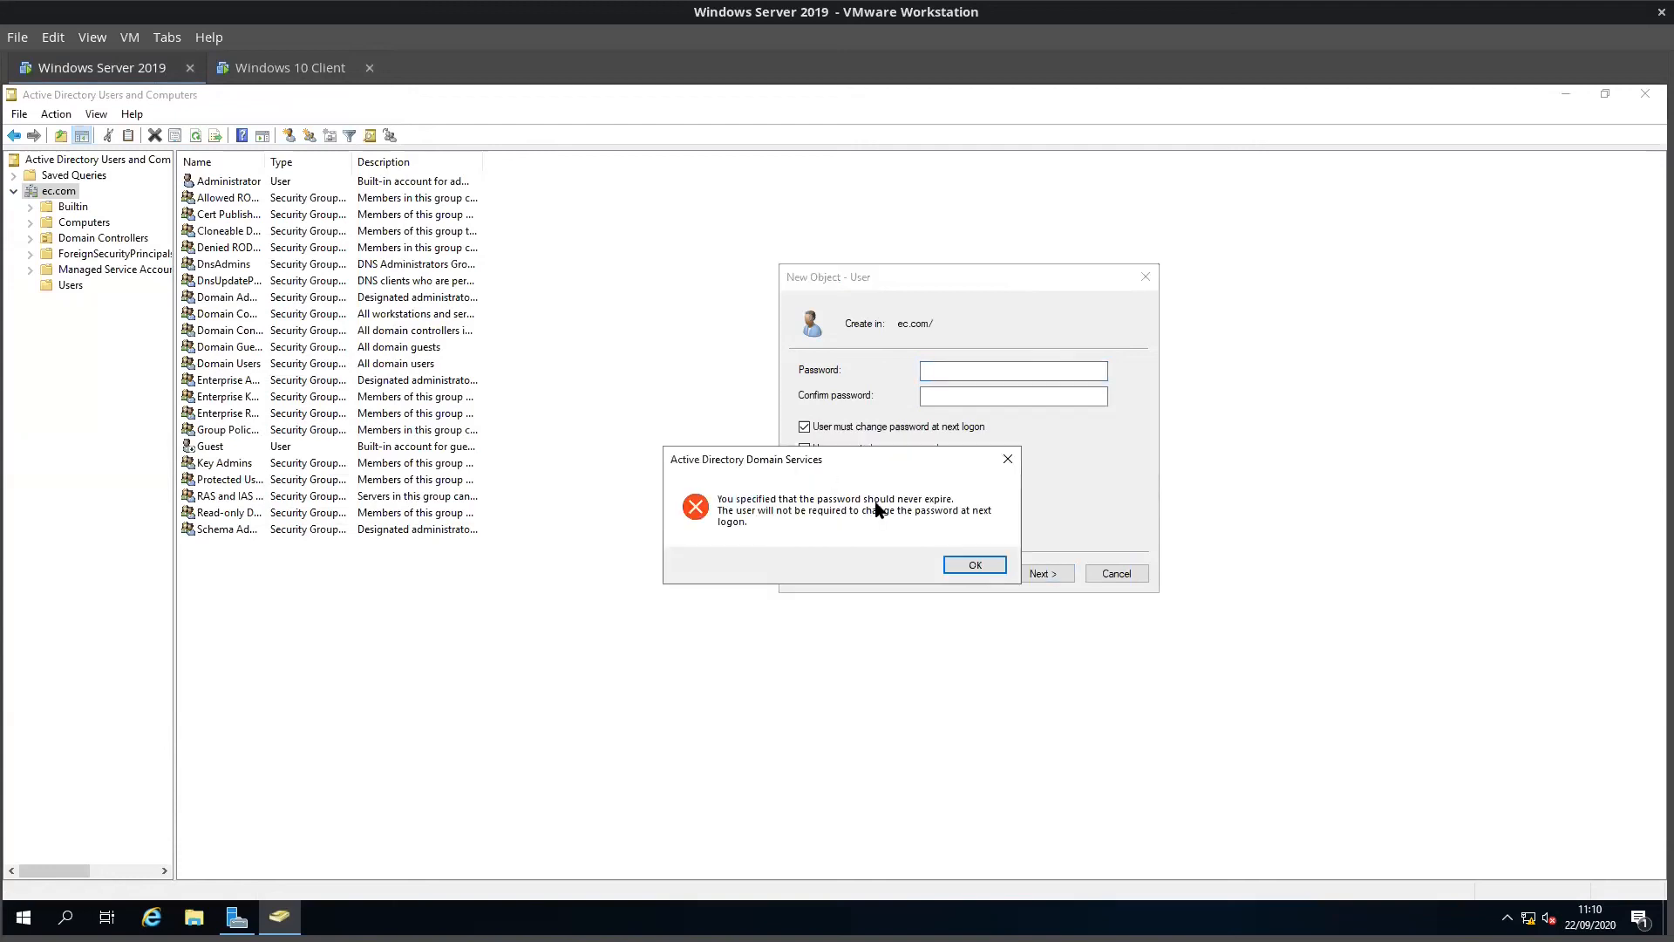
left_click(966, 566)
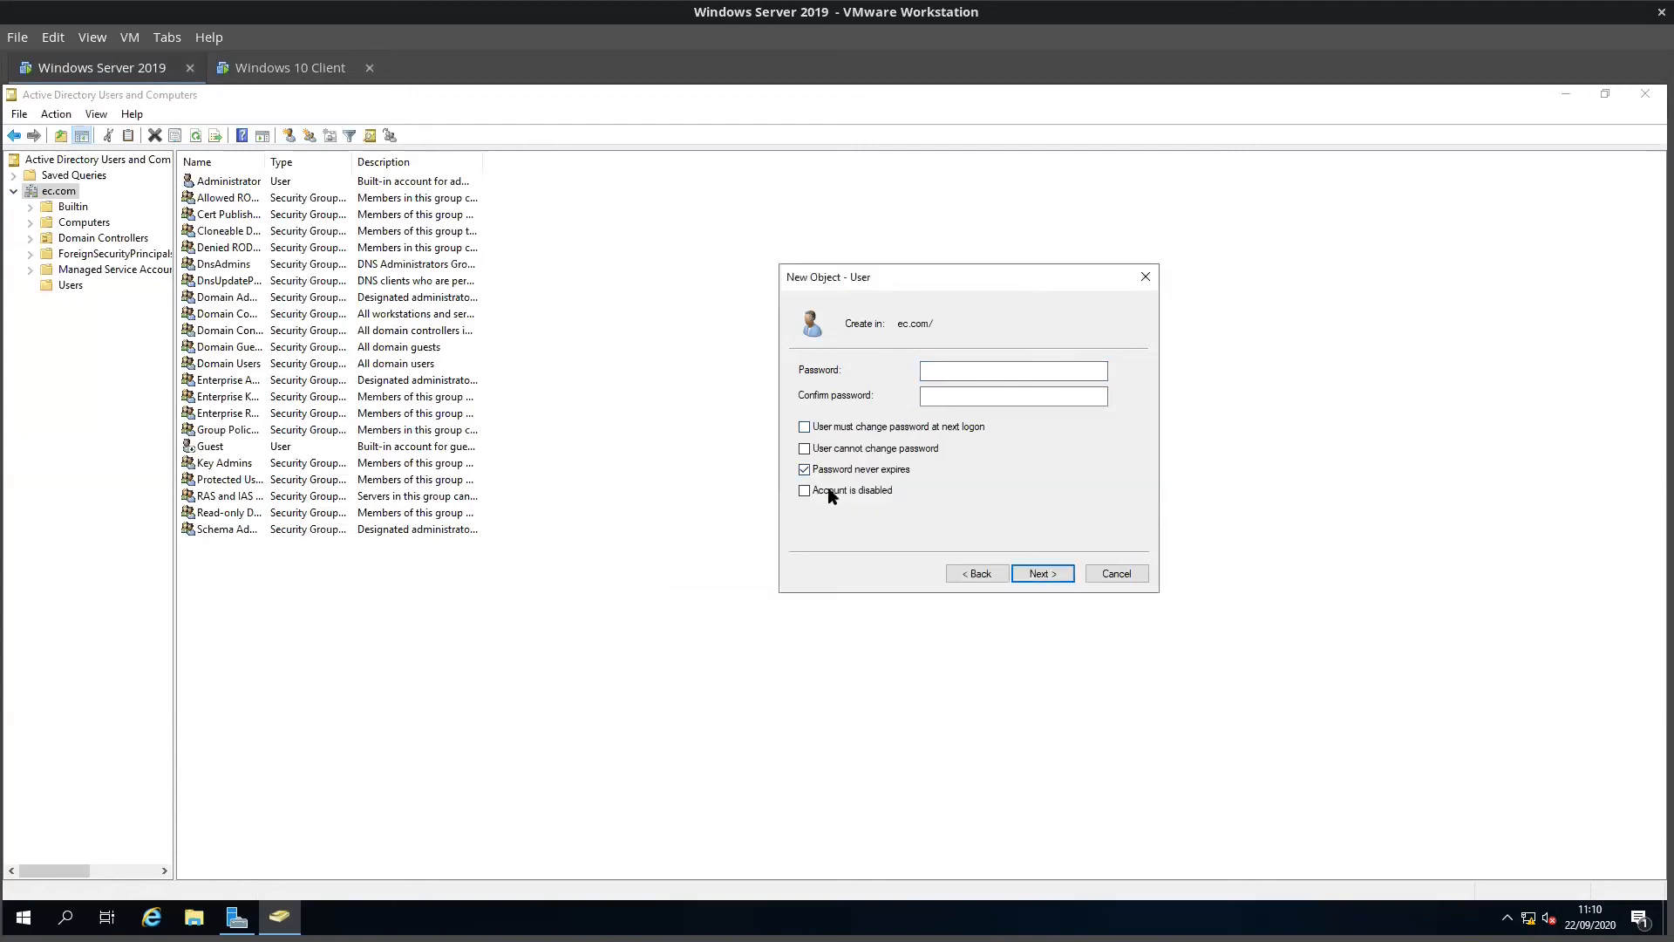
left_click(963, 378)
key("Tab")
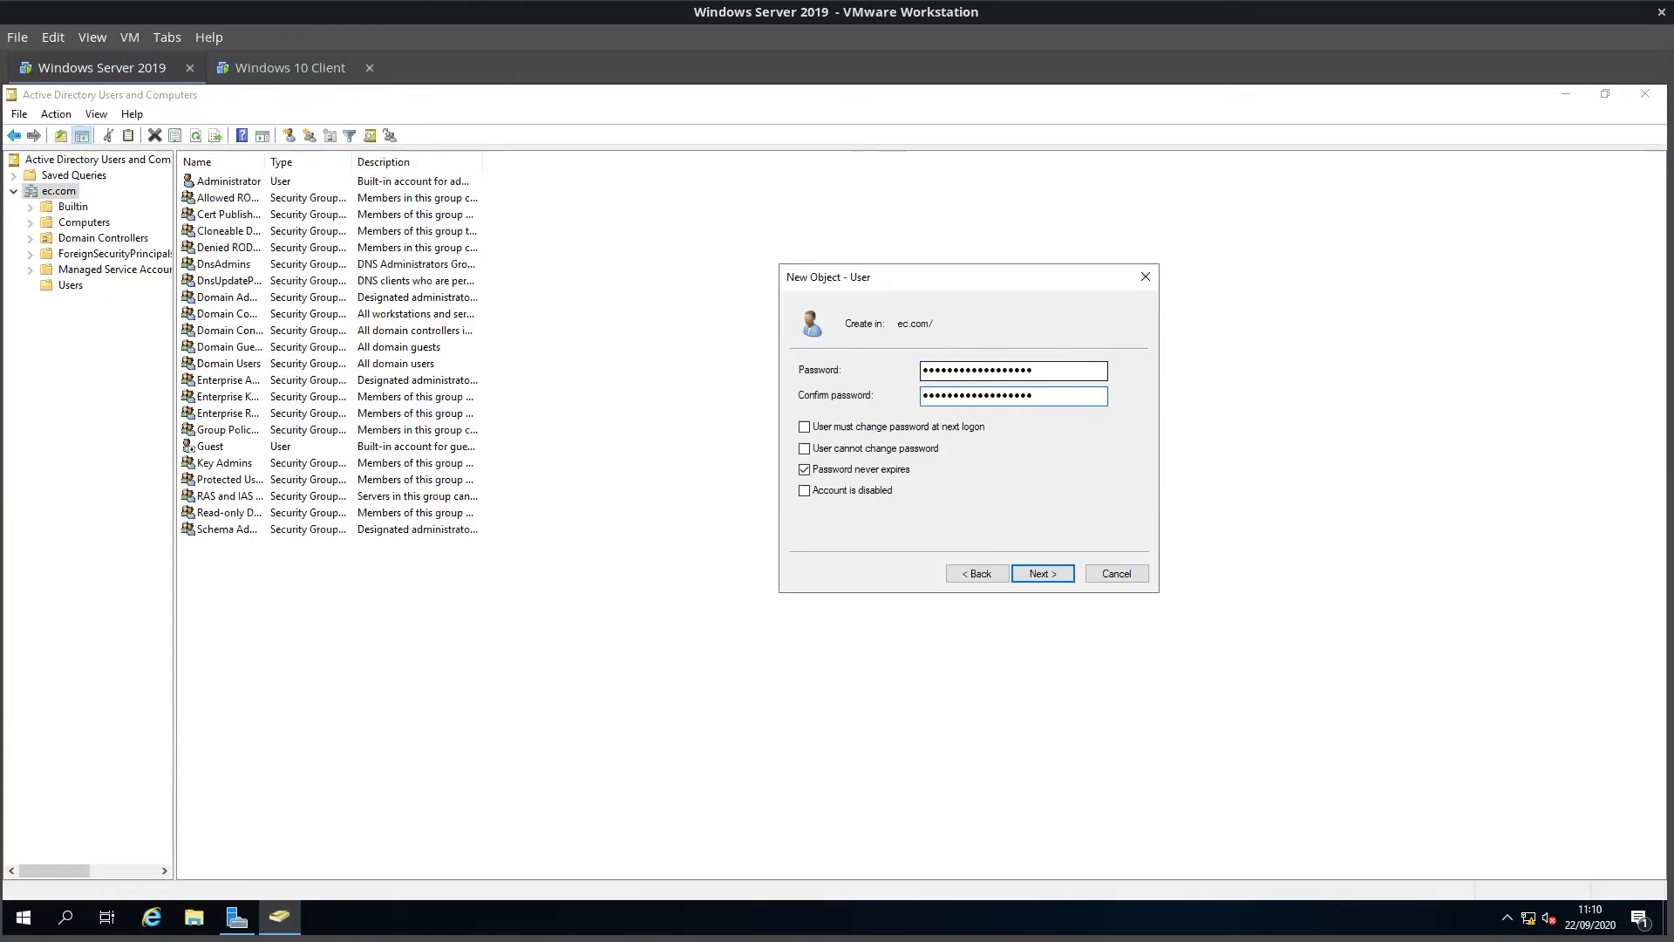
left_click(1063, 577)
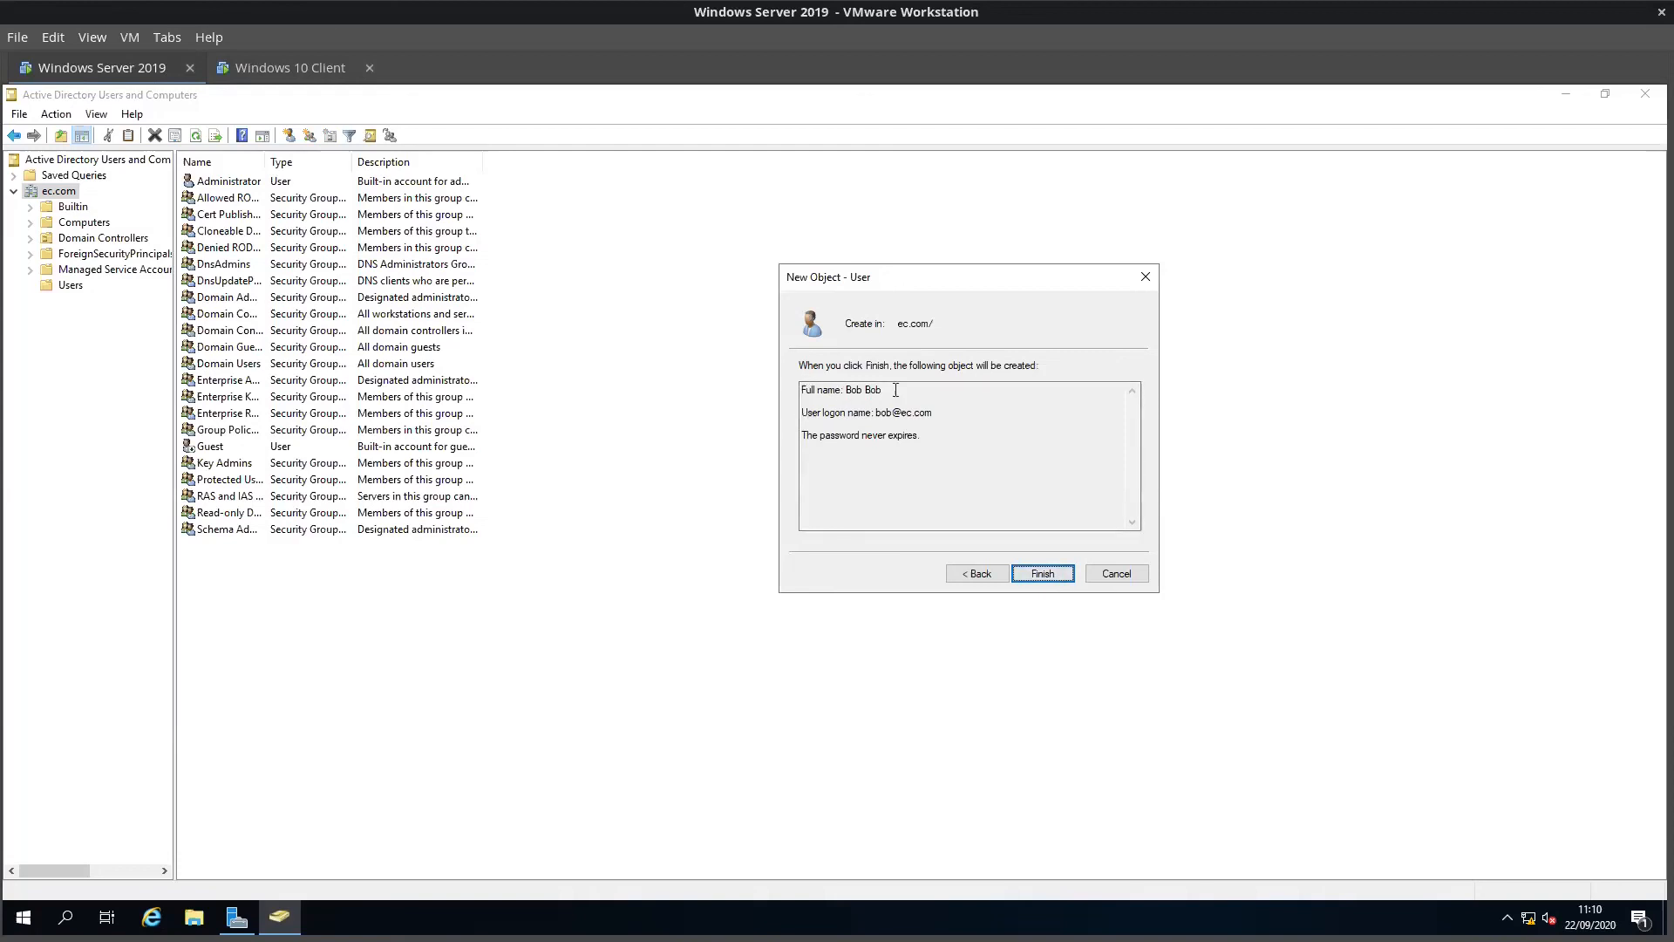
left_click_drag(870, 416, 938, 415)
left_click(958, 414)
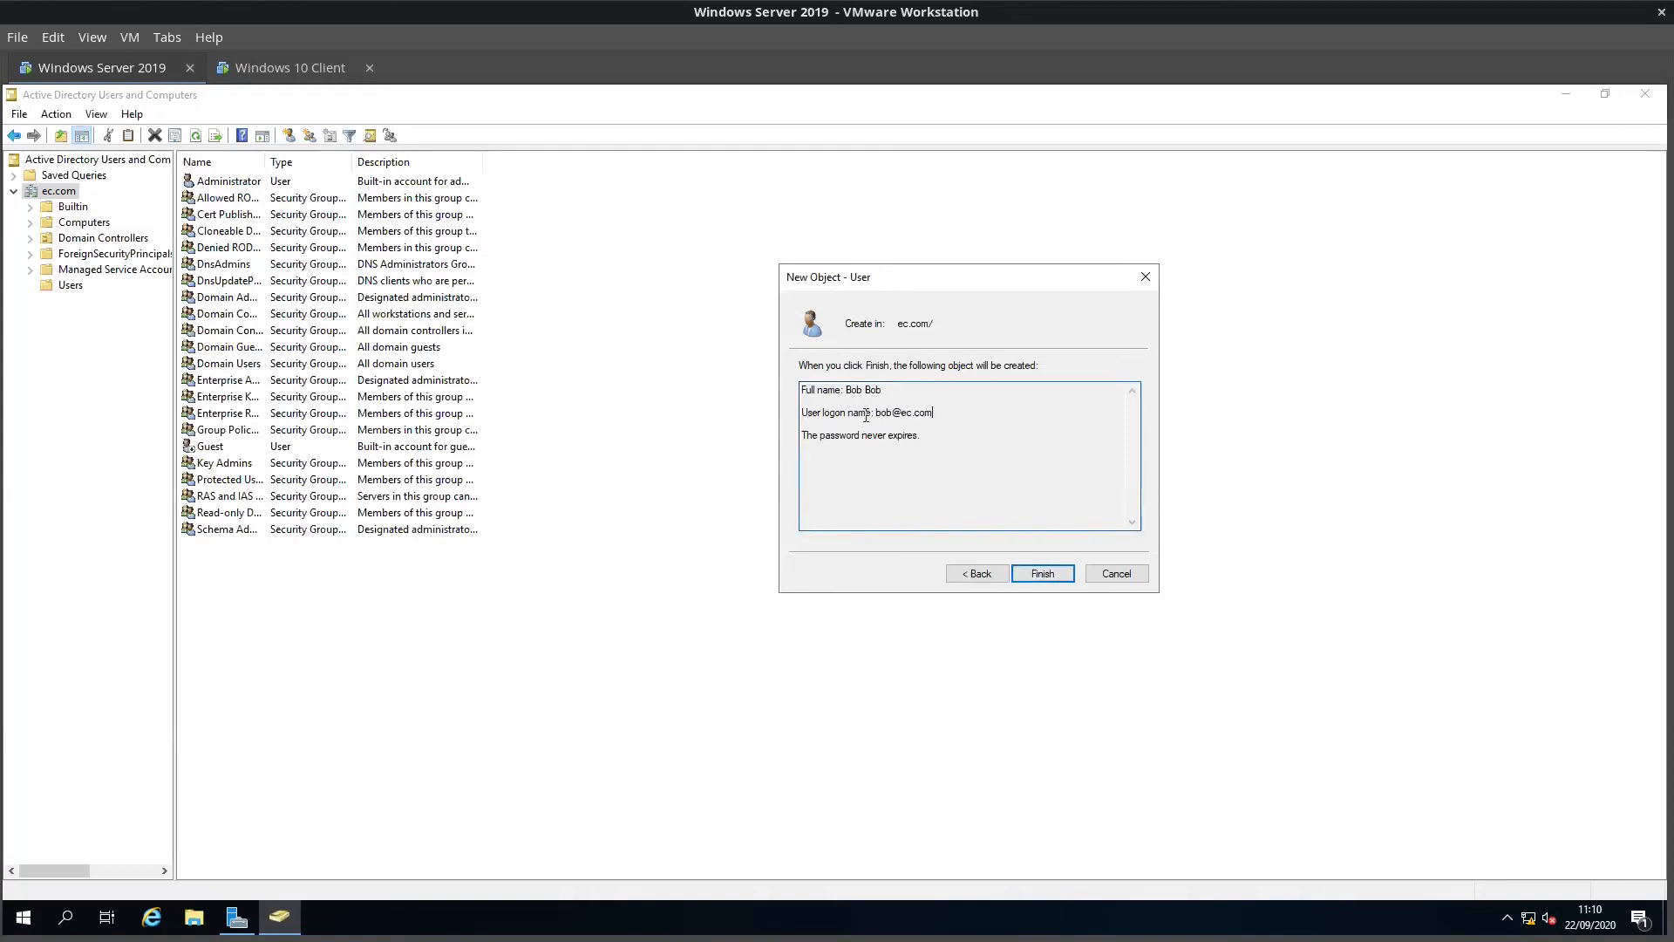
left_click(1042, 573)
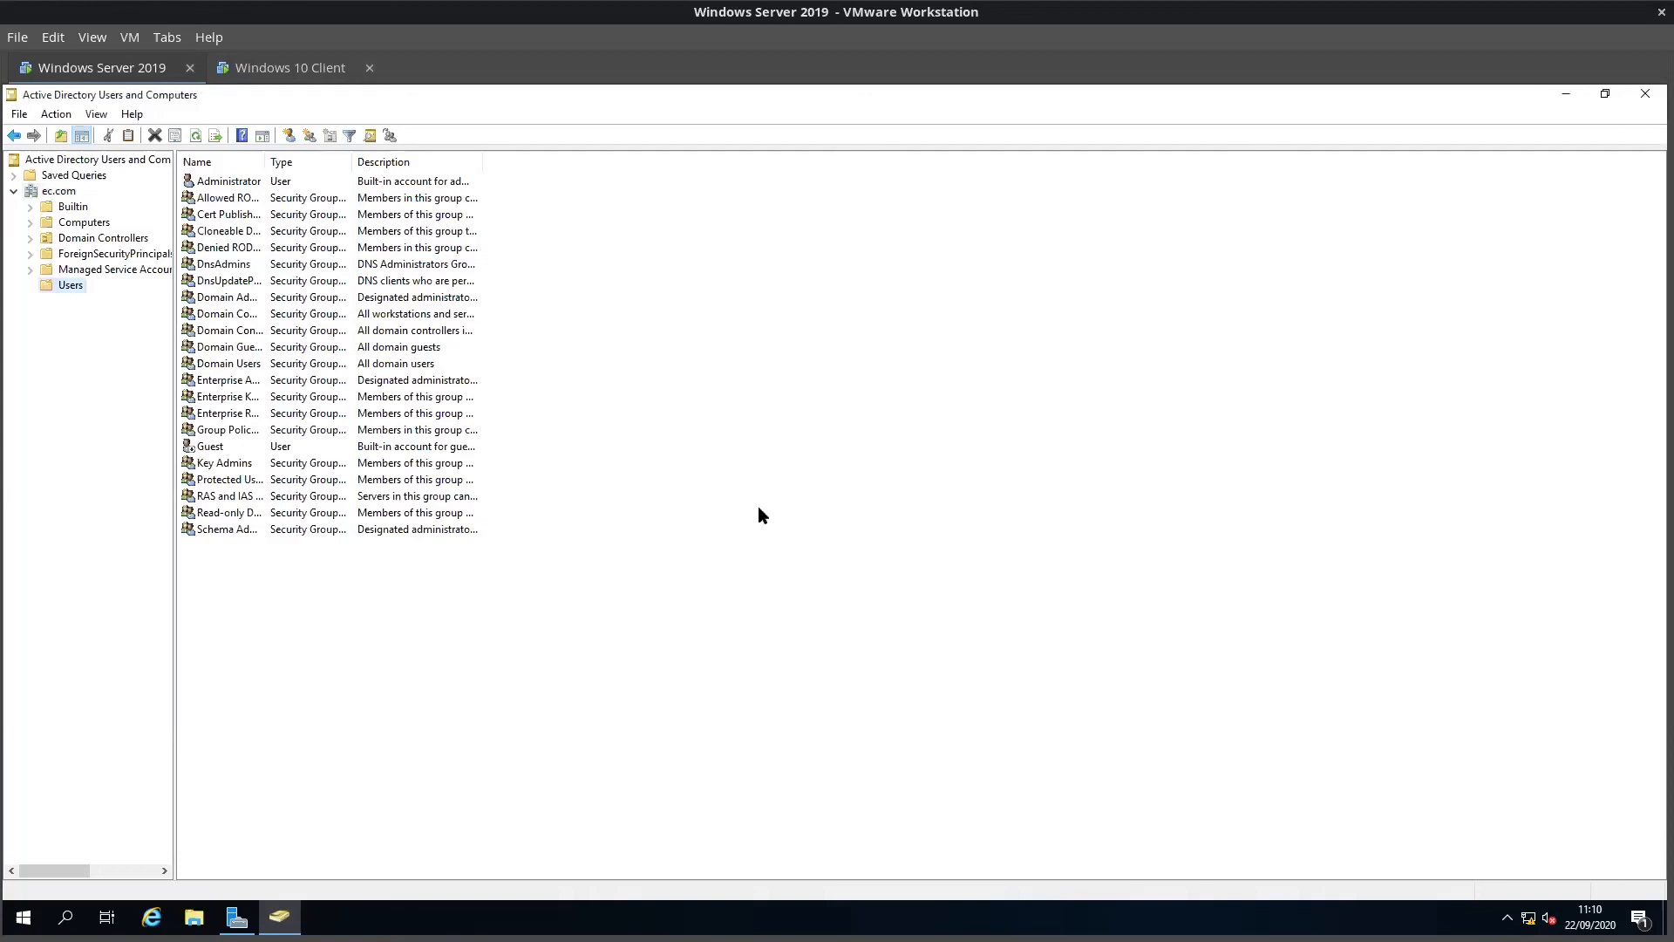
Step: Refresh the listing and select the new user account at the ec.com domain root
right_click(71, 295)
left_click(124, 412)
left_click_drag(255, 157, 861, 175)
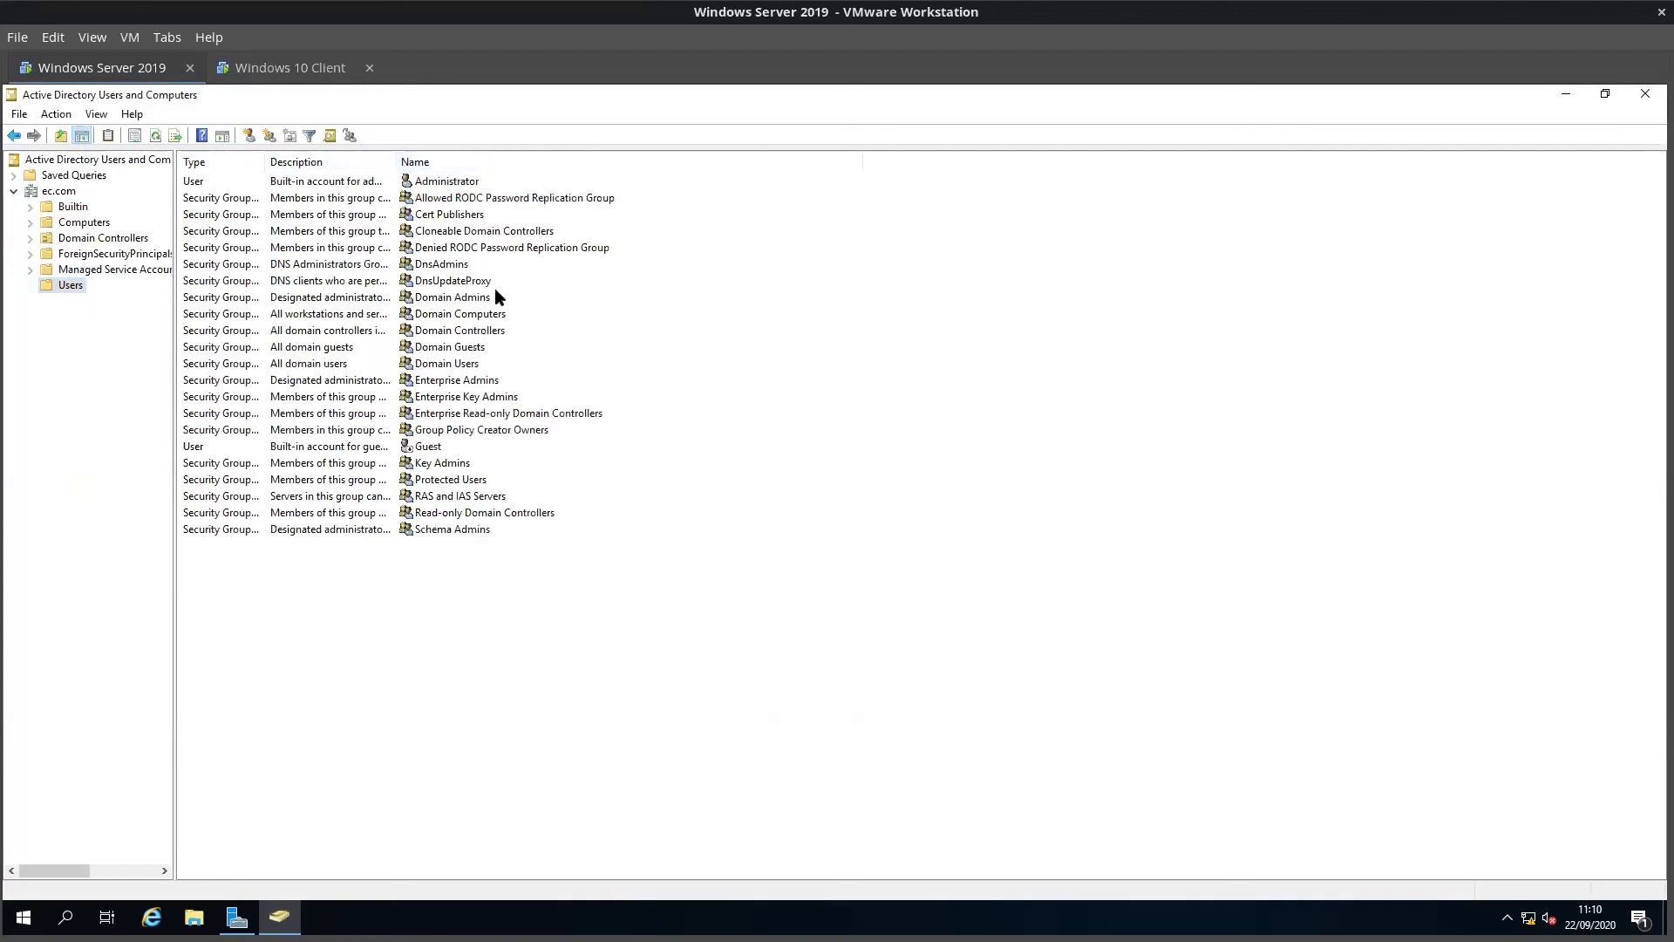
left_click(71, 193)
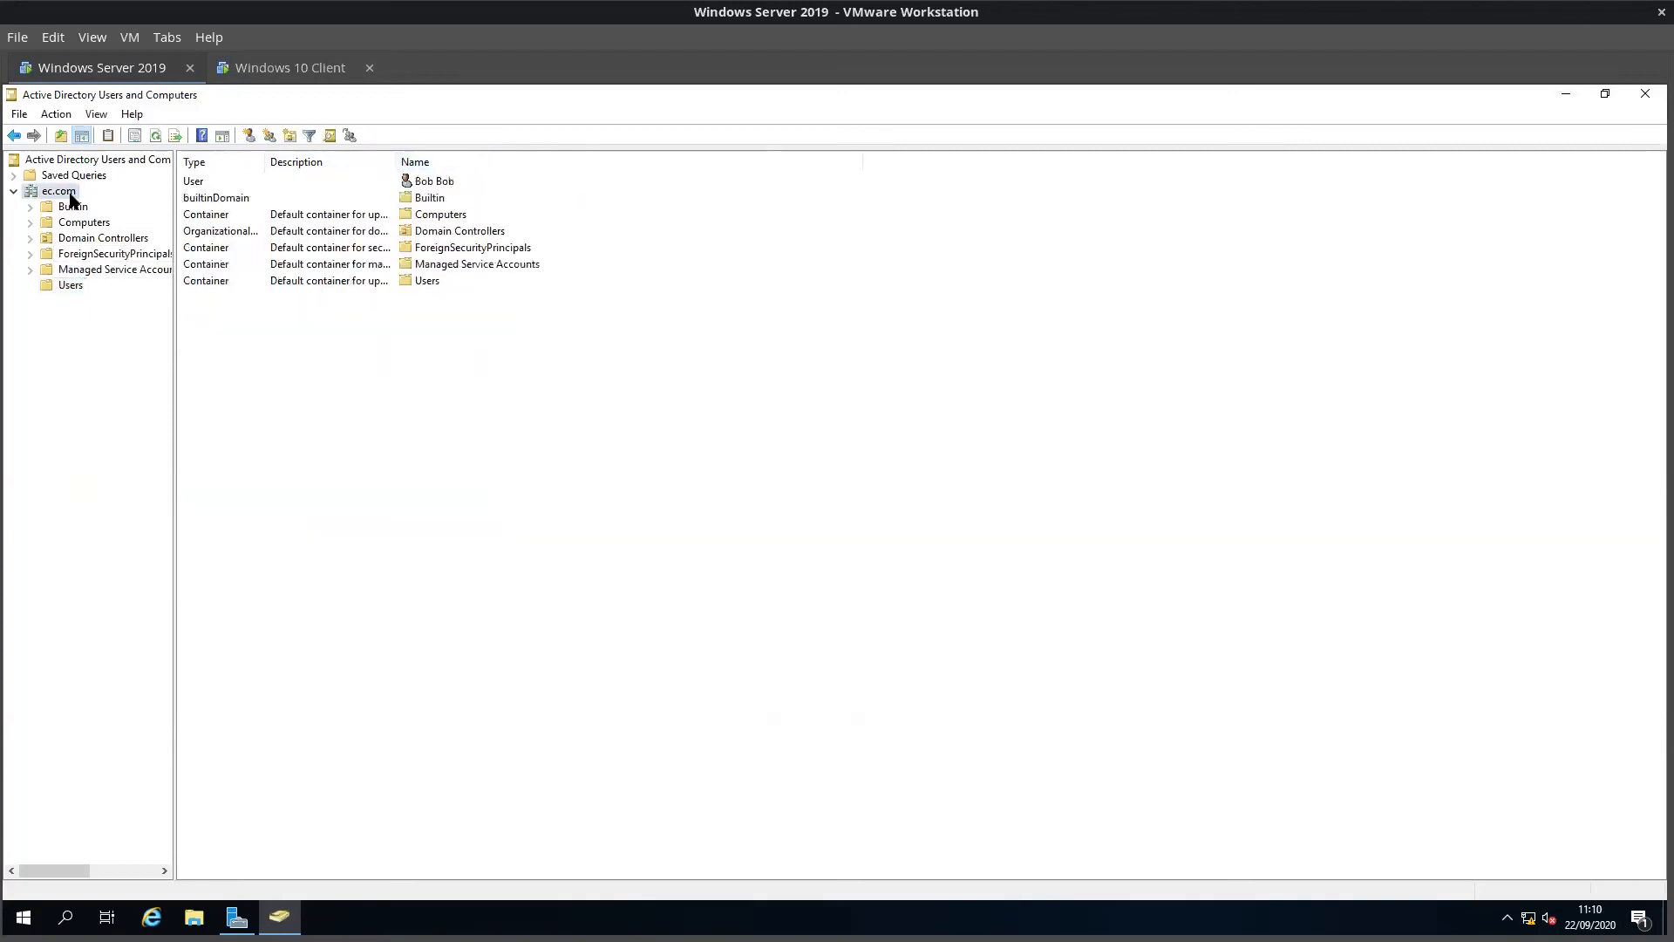
left_click(408, 181)
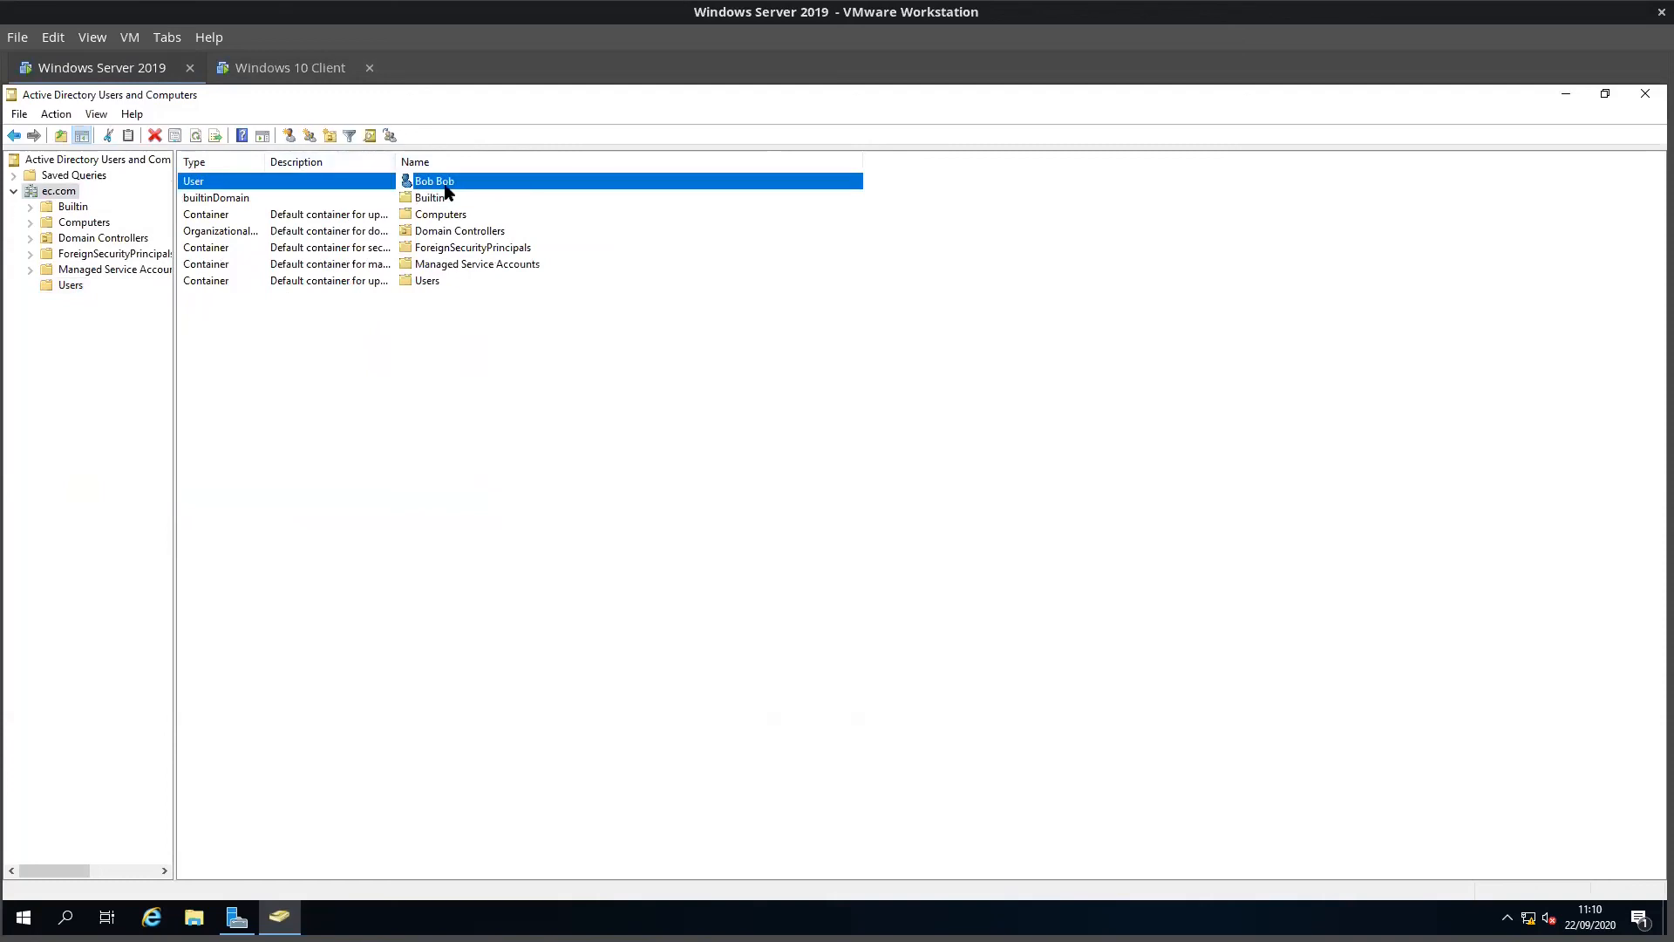
left_click(1568, 97)
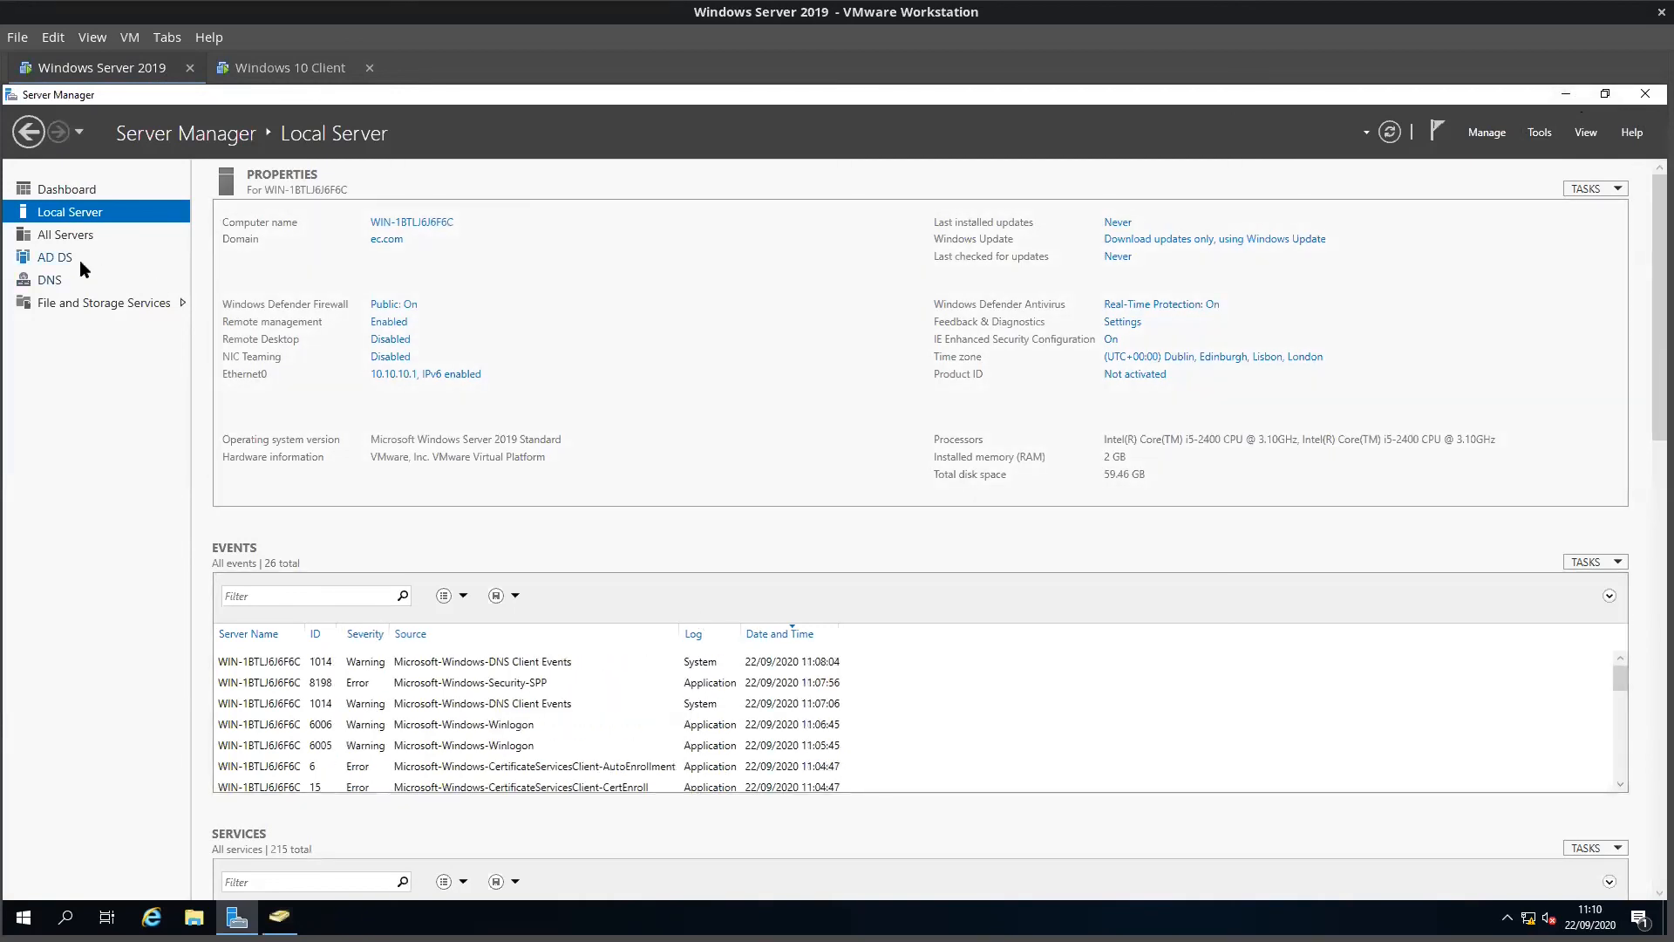
Step: On the Windows 10 client, make the PC a member of the ec.com domain
left_click(274, 70)
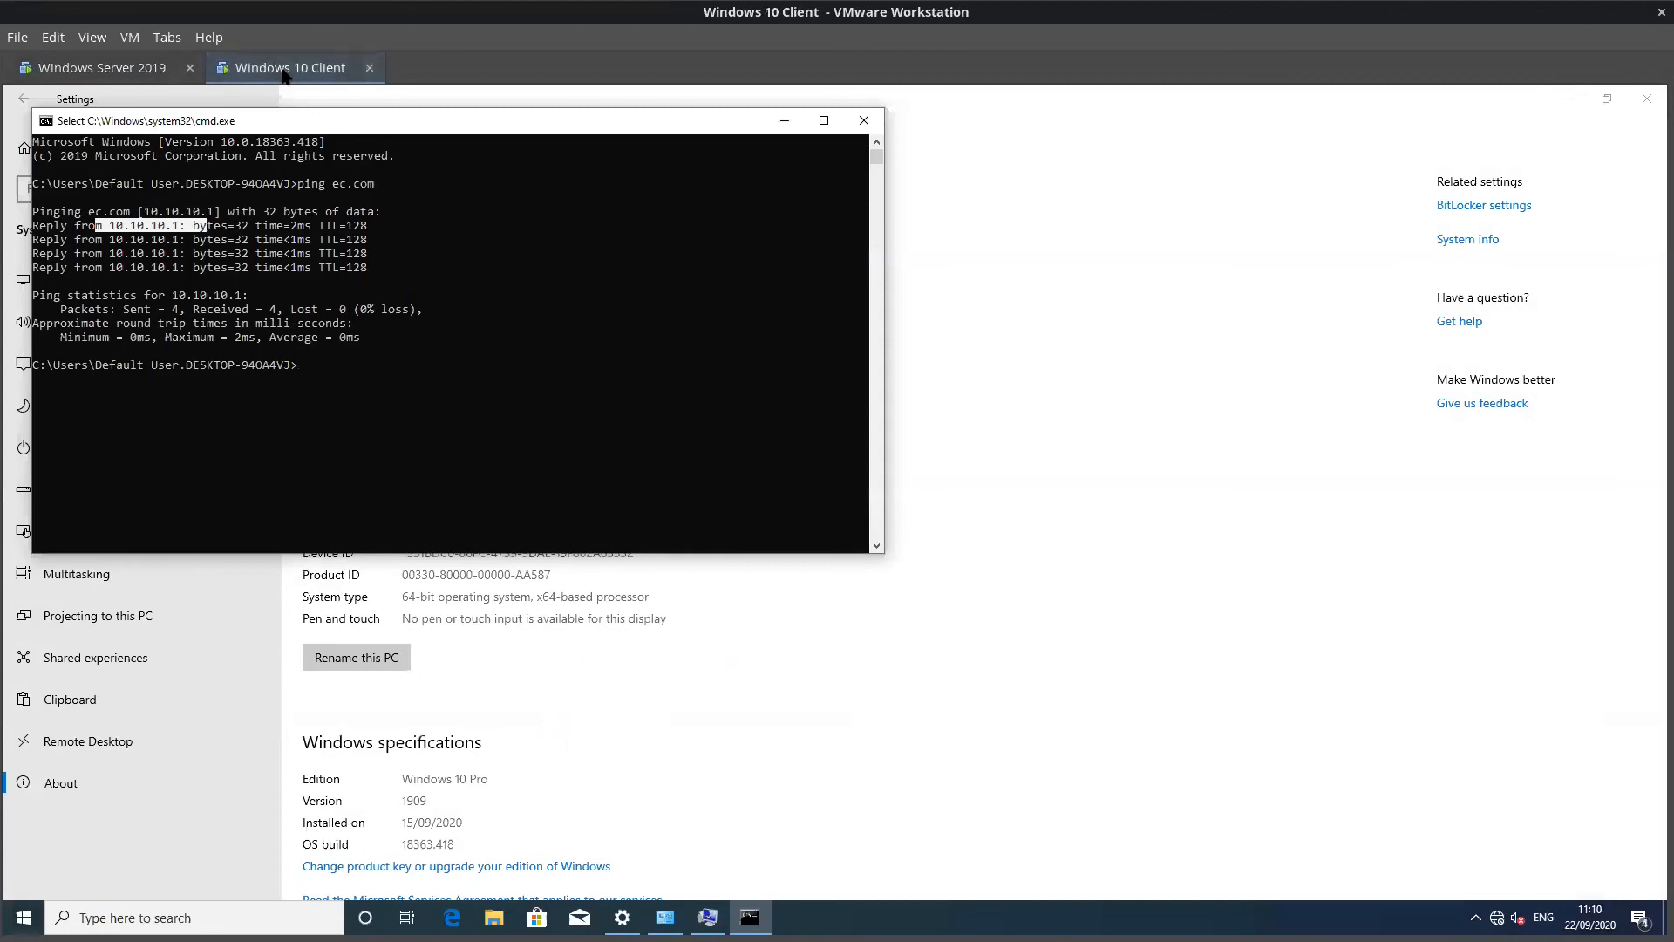
left_click(784, 120)
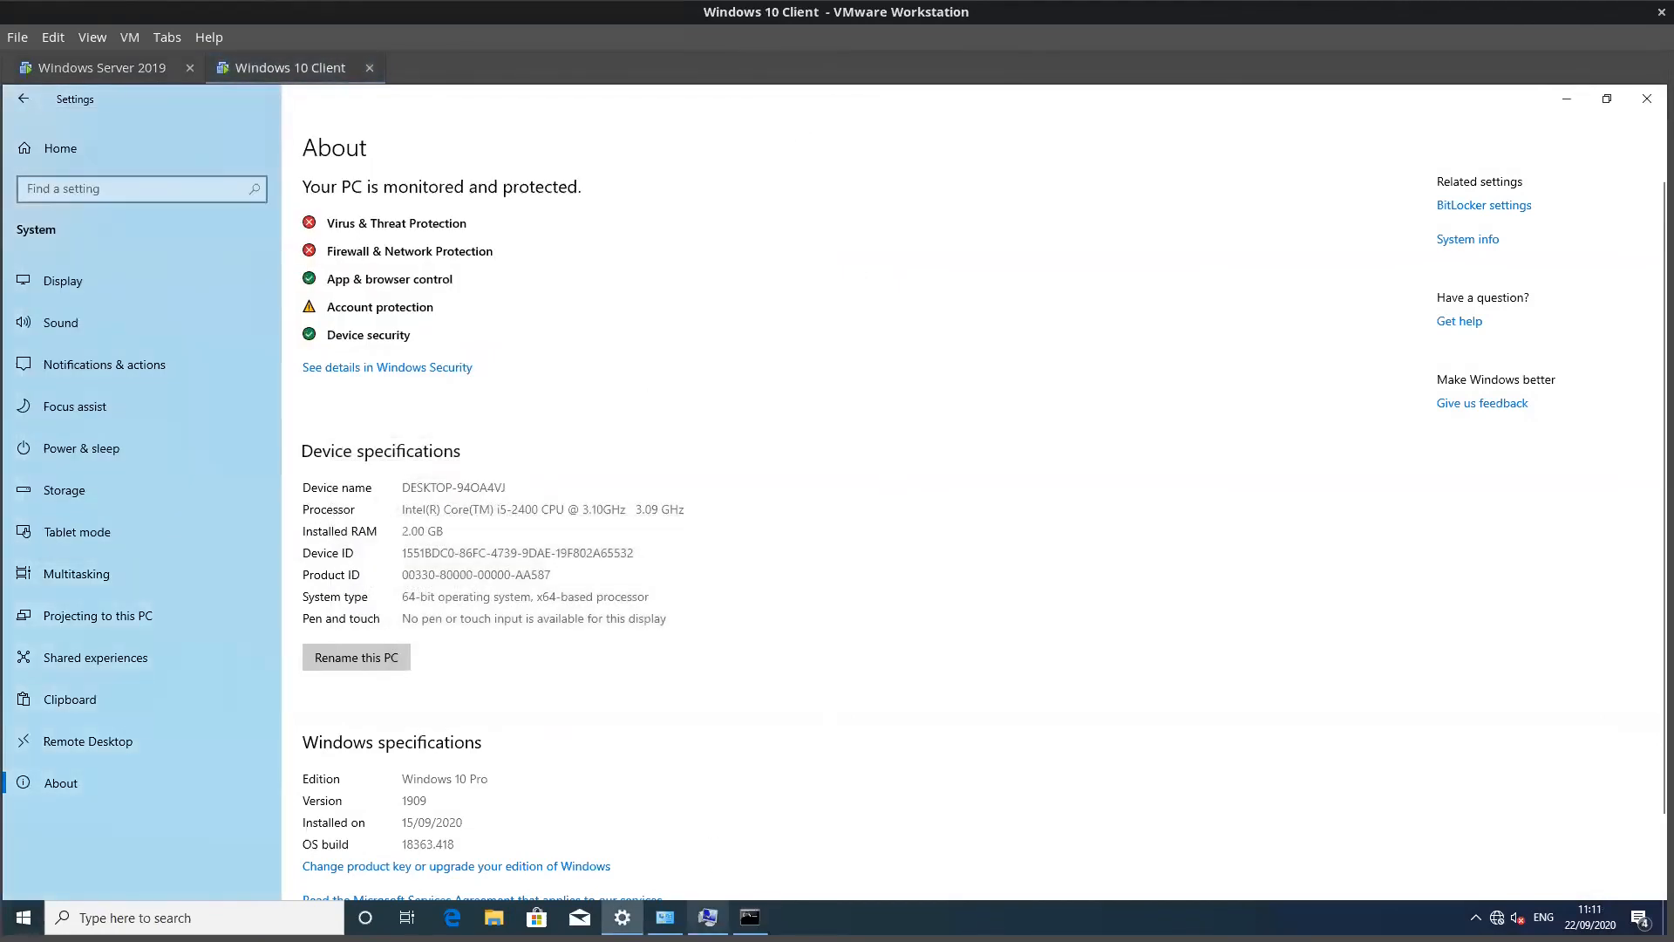
left_click(708, 917)
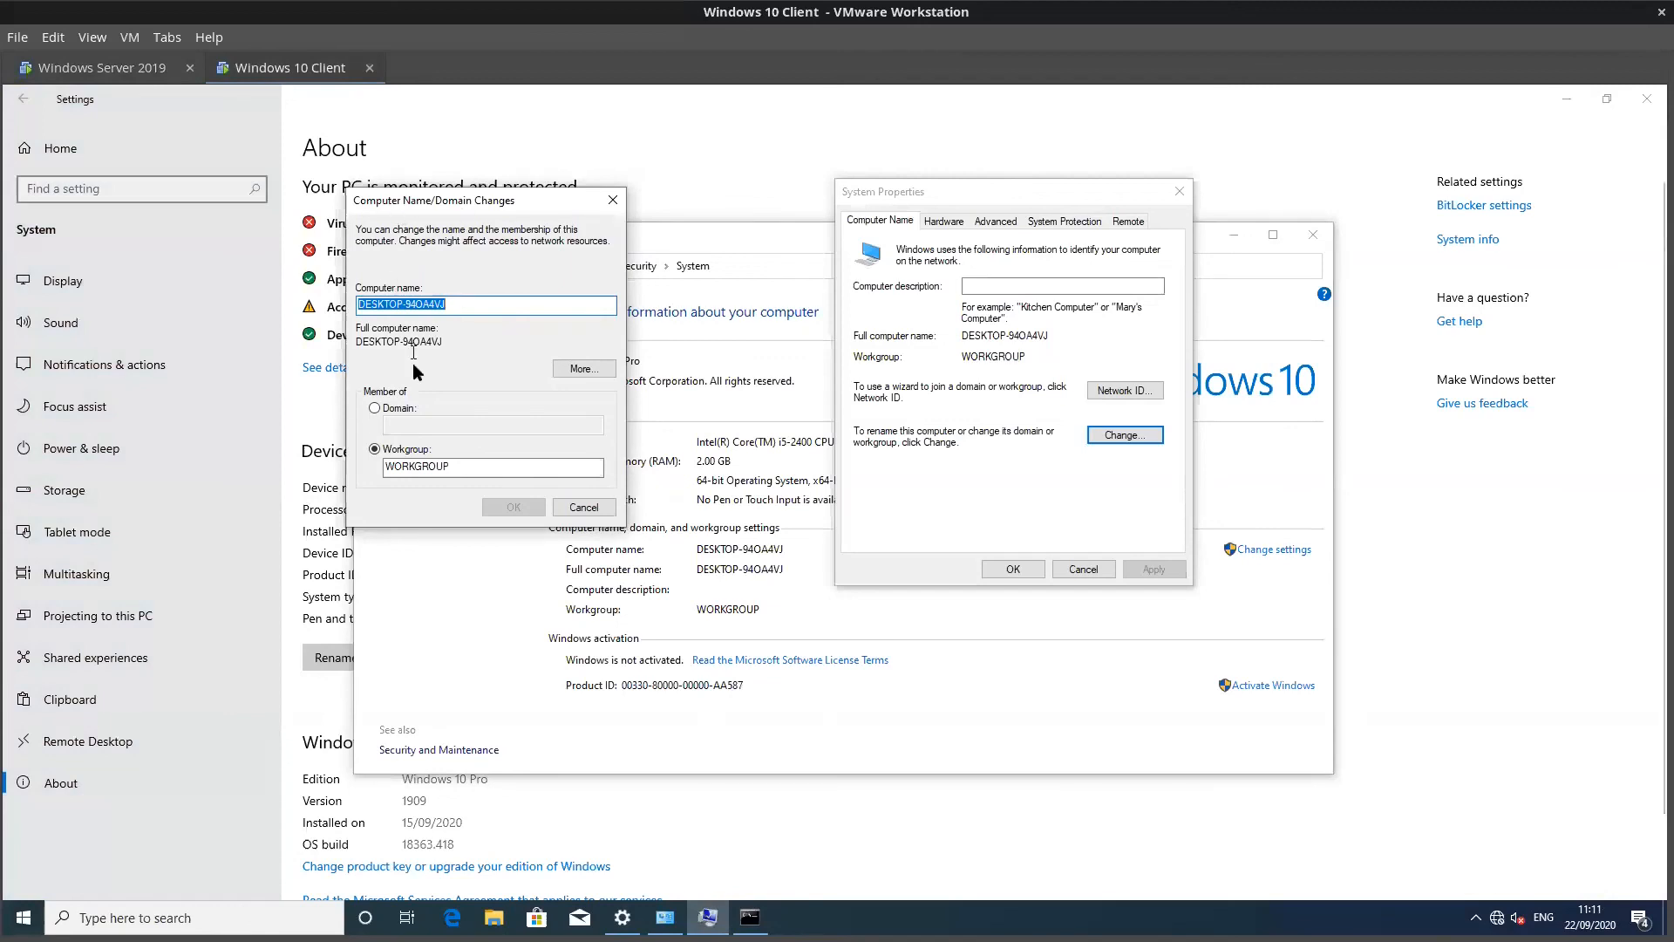
left_click(374, 408)
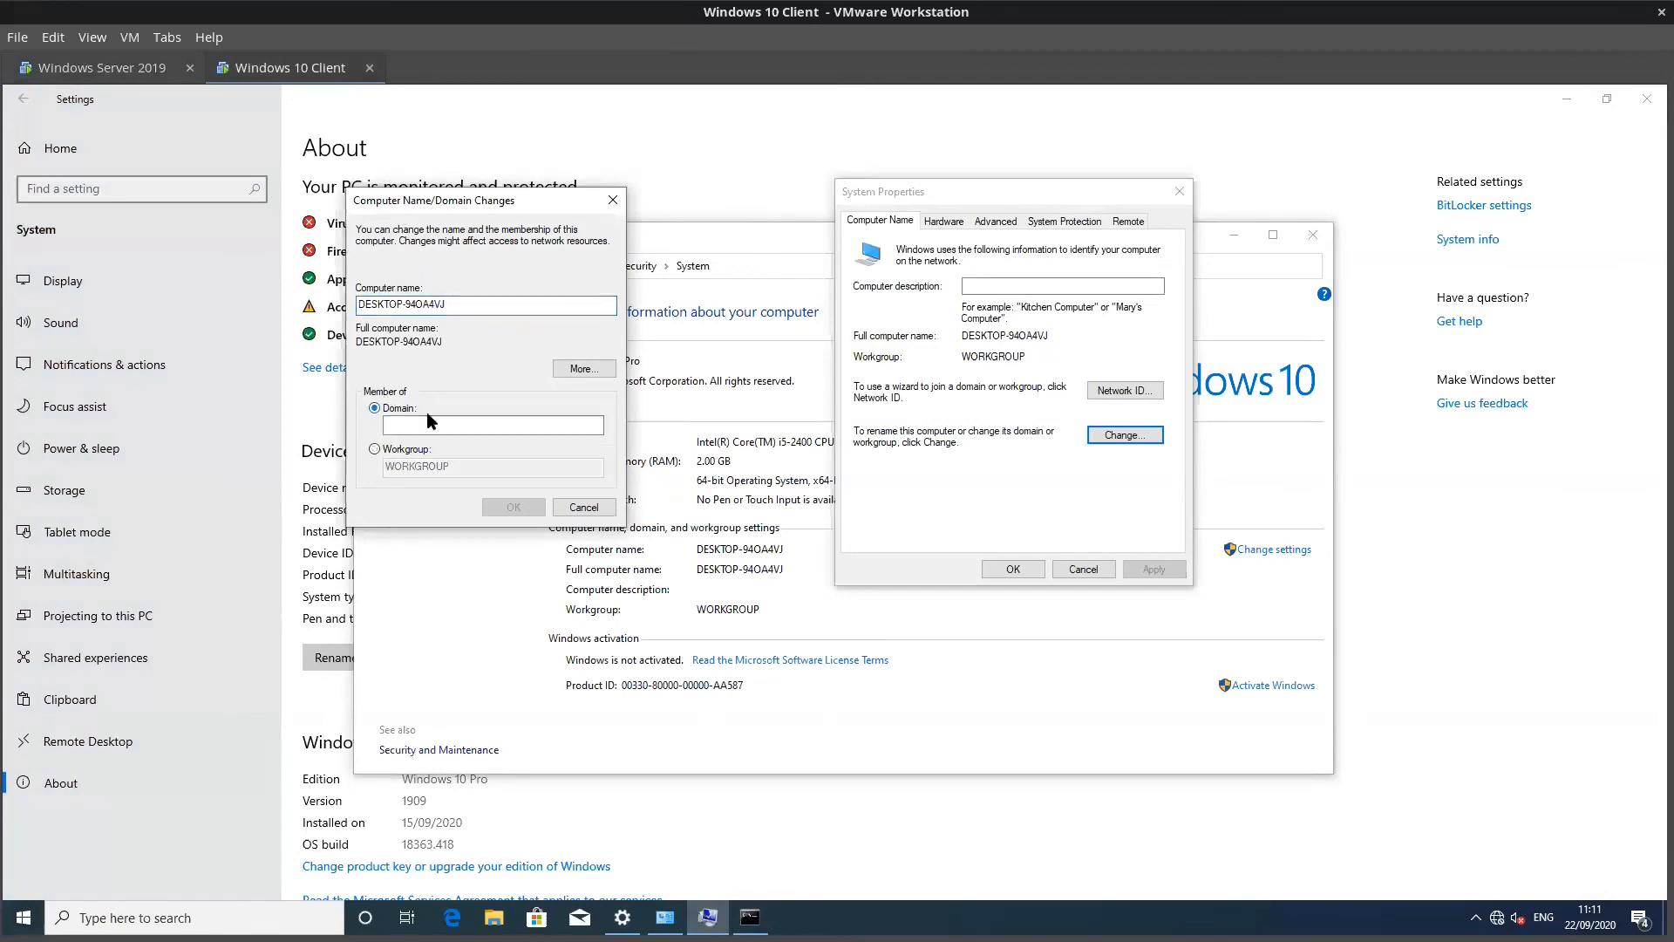
left_click(431, 425)
type("ec.com")
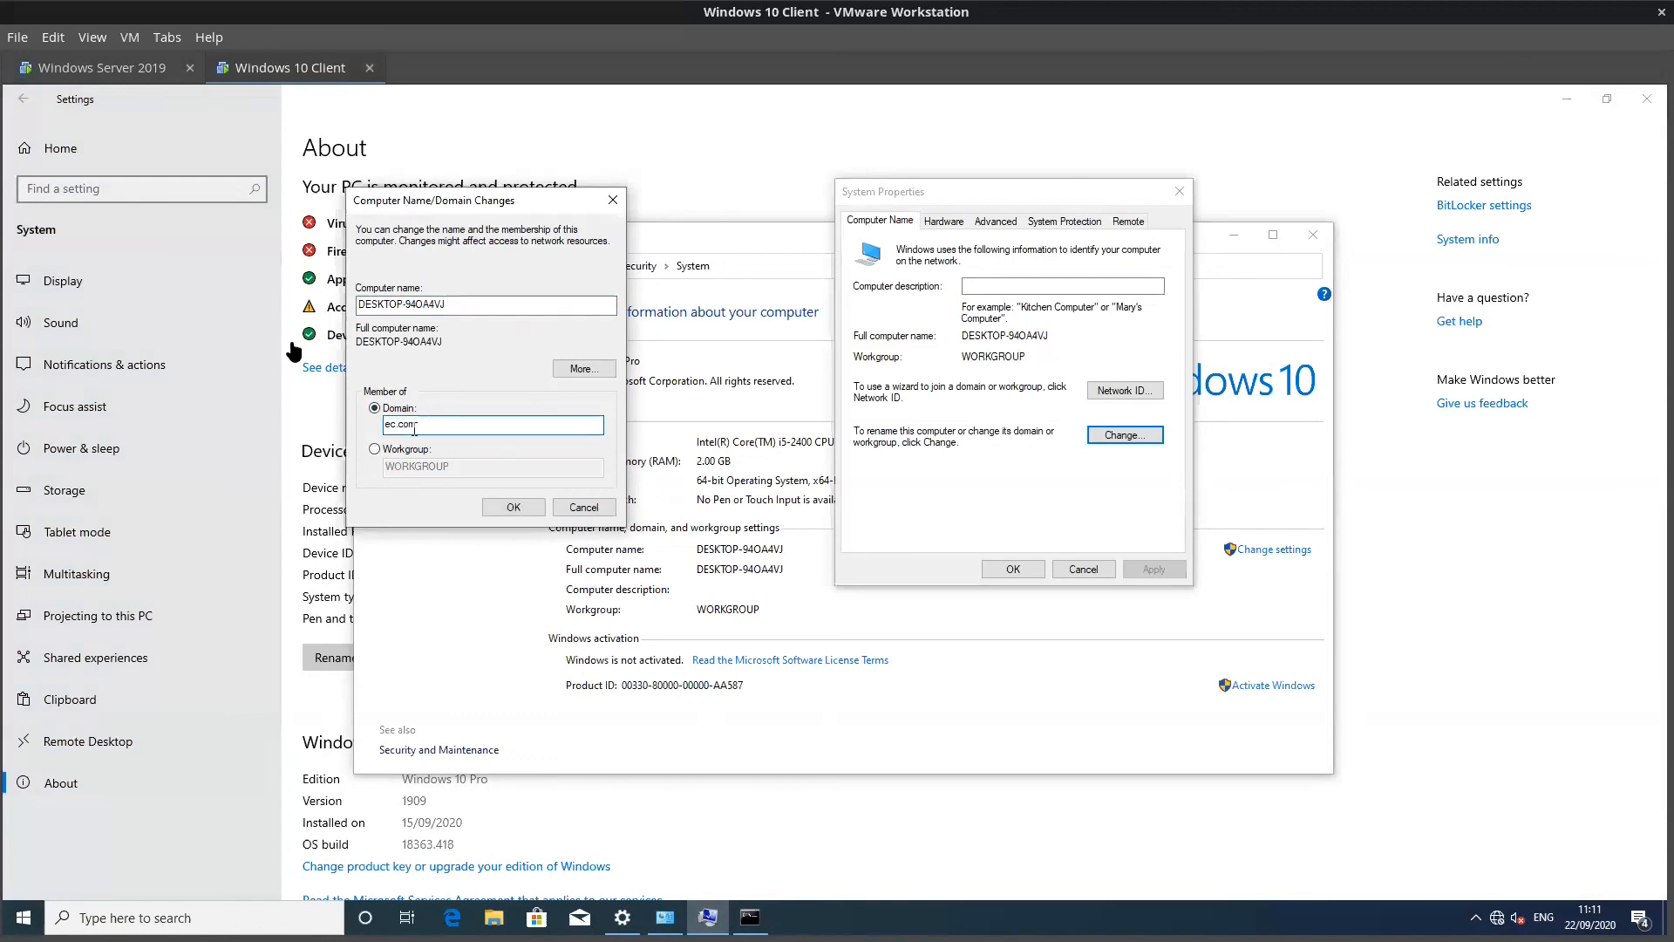
left_click(510, 508)
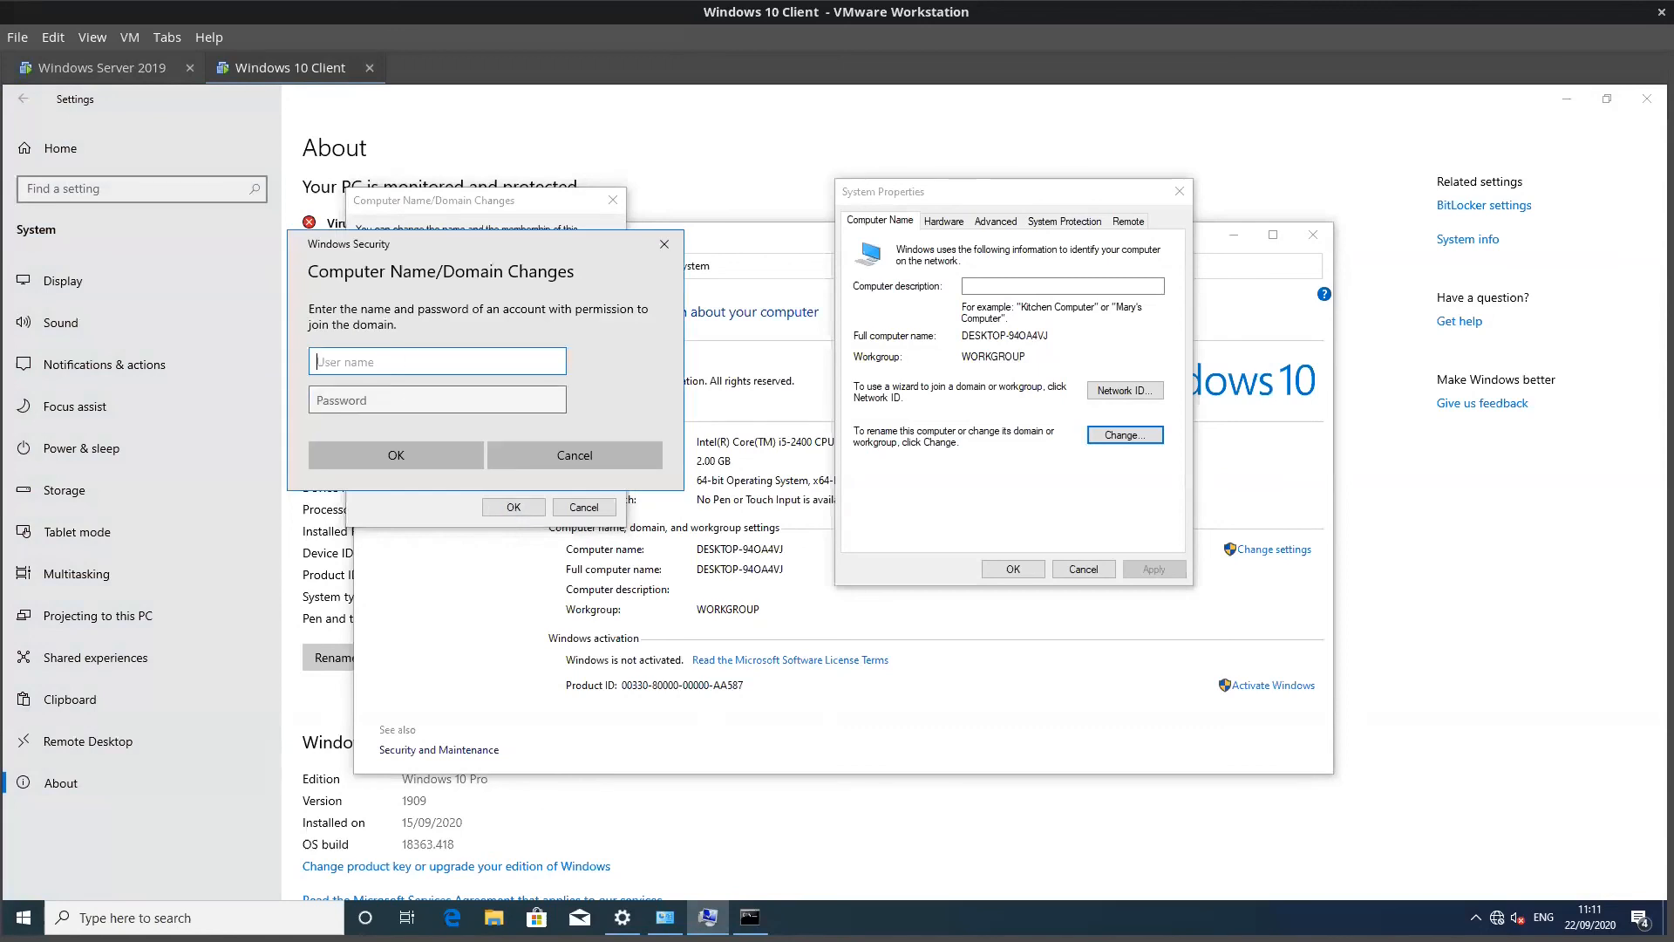
Step: Authorize the domain join with the Administrator account and its password
left_click_drag(427, 235, 651, 360)
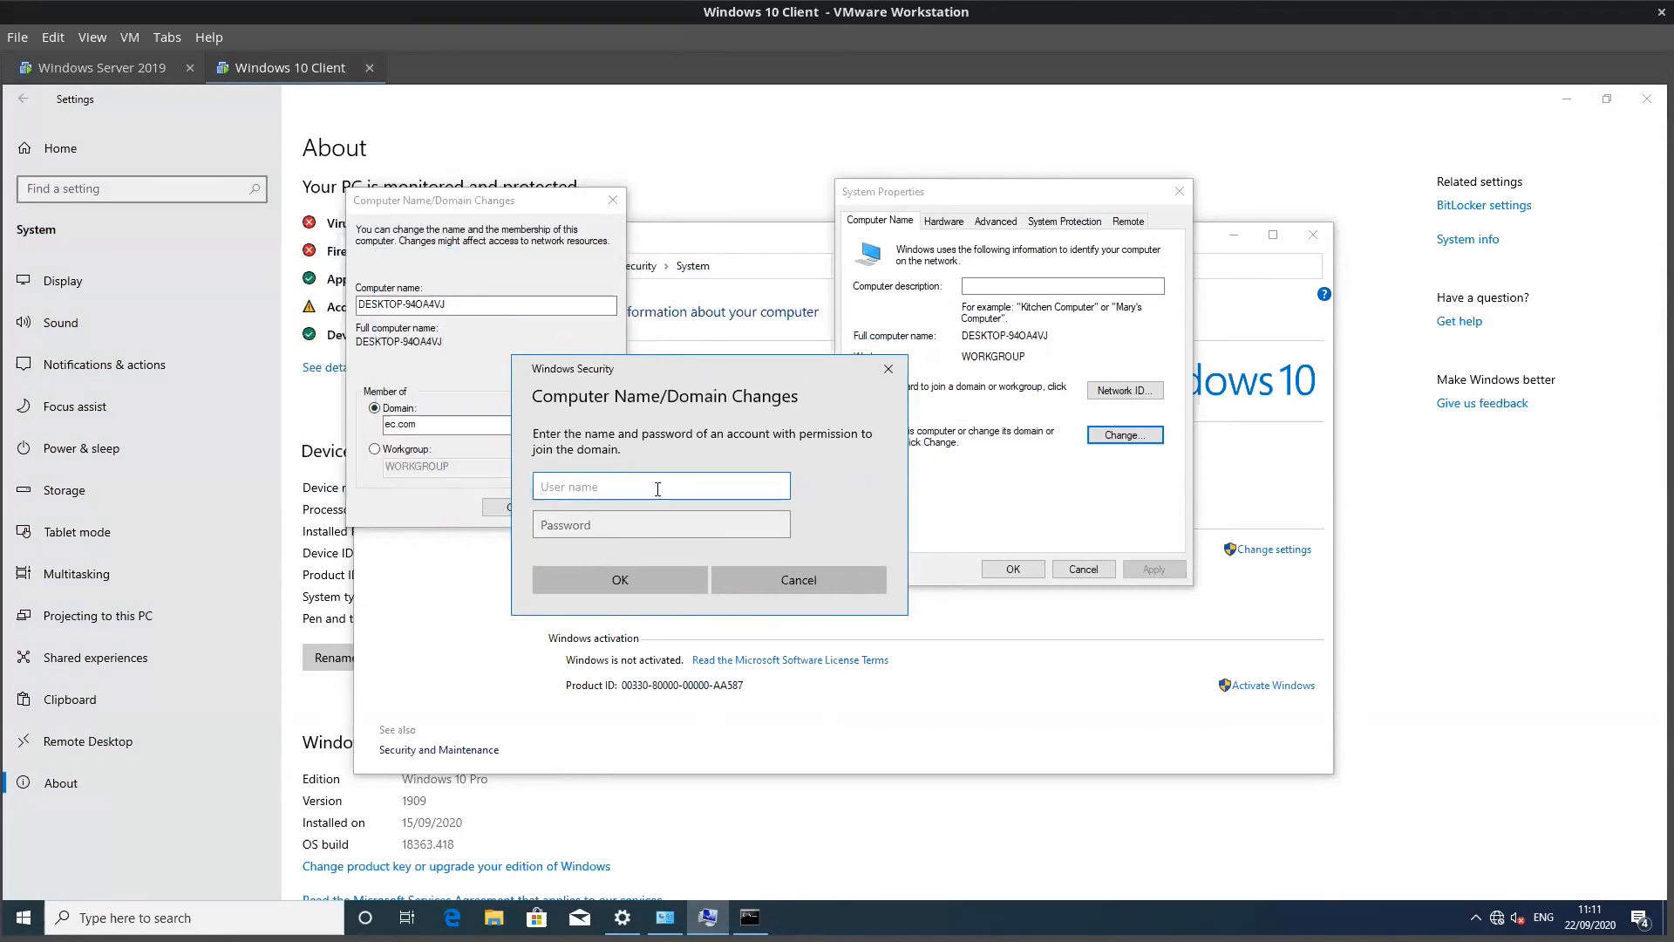
type("Administrator")
key("Tab")
type("Pa")
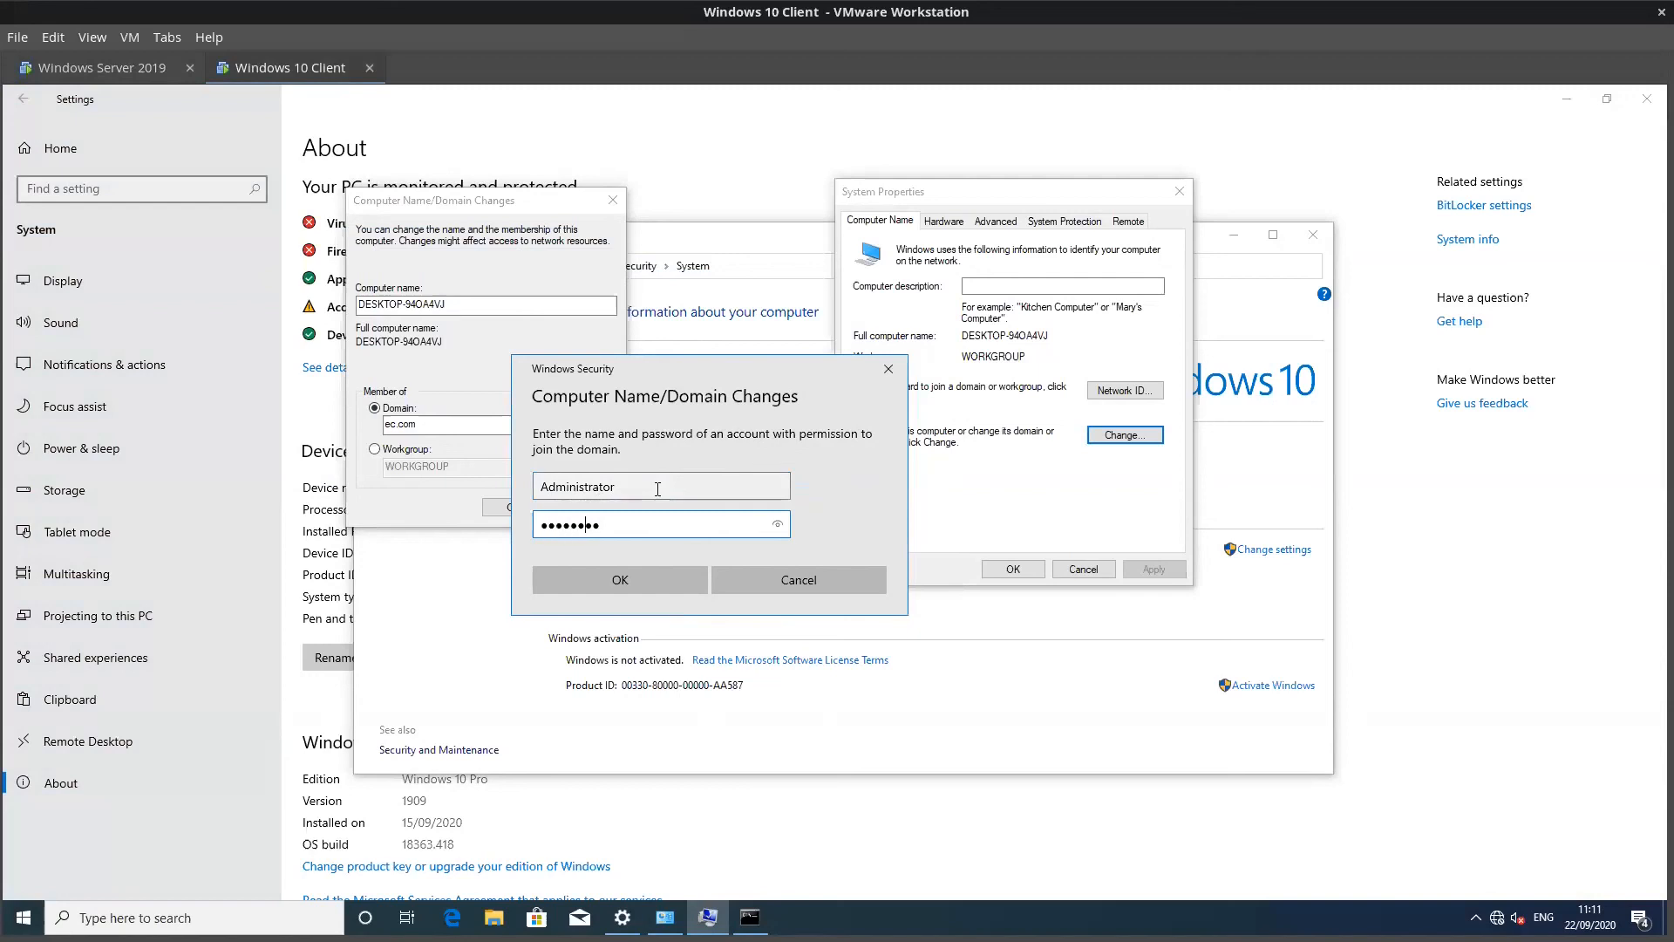
type("word")
left_click(620, 580)
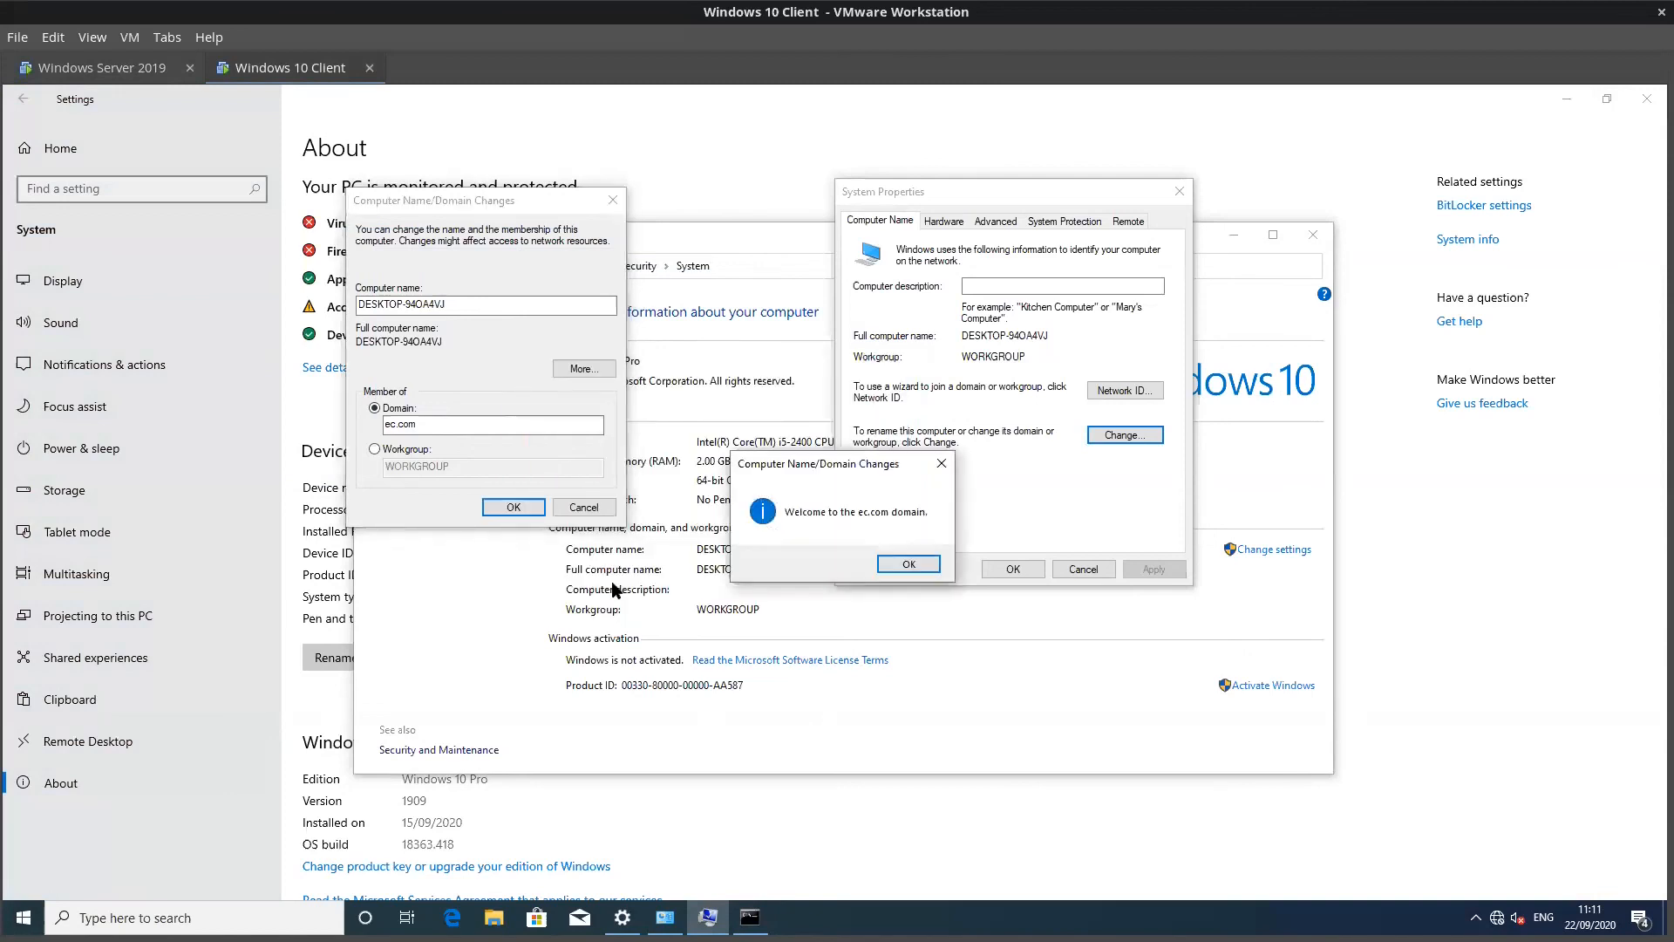
Step: Acknowledge the welcome and restart notices, close System Properties, and restart the client now
left_click(903, 560)
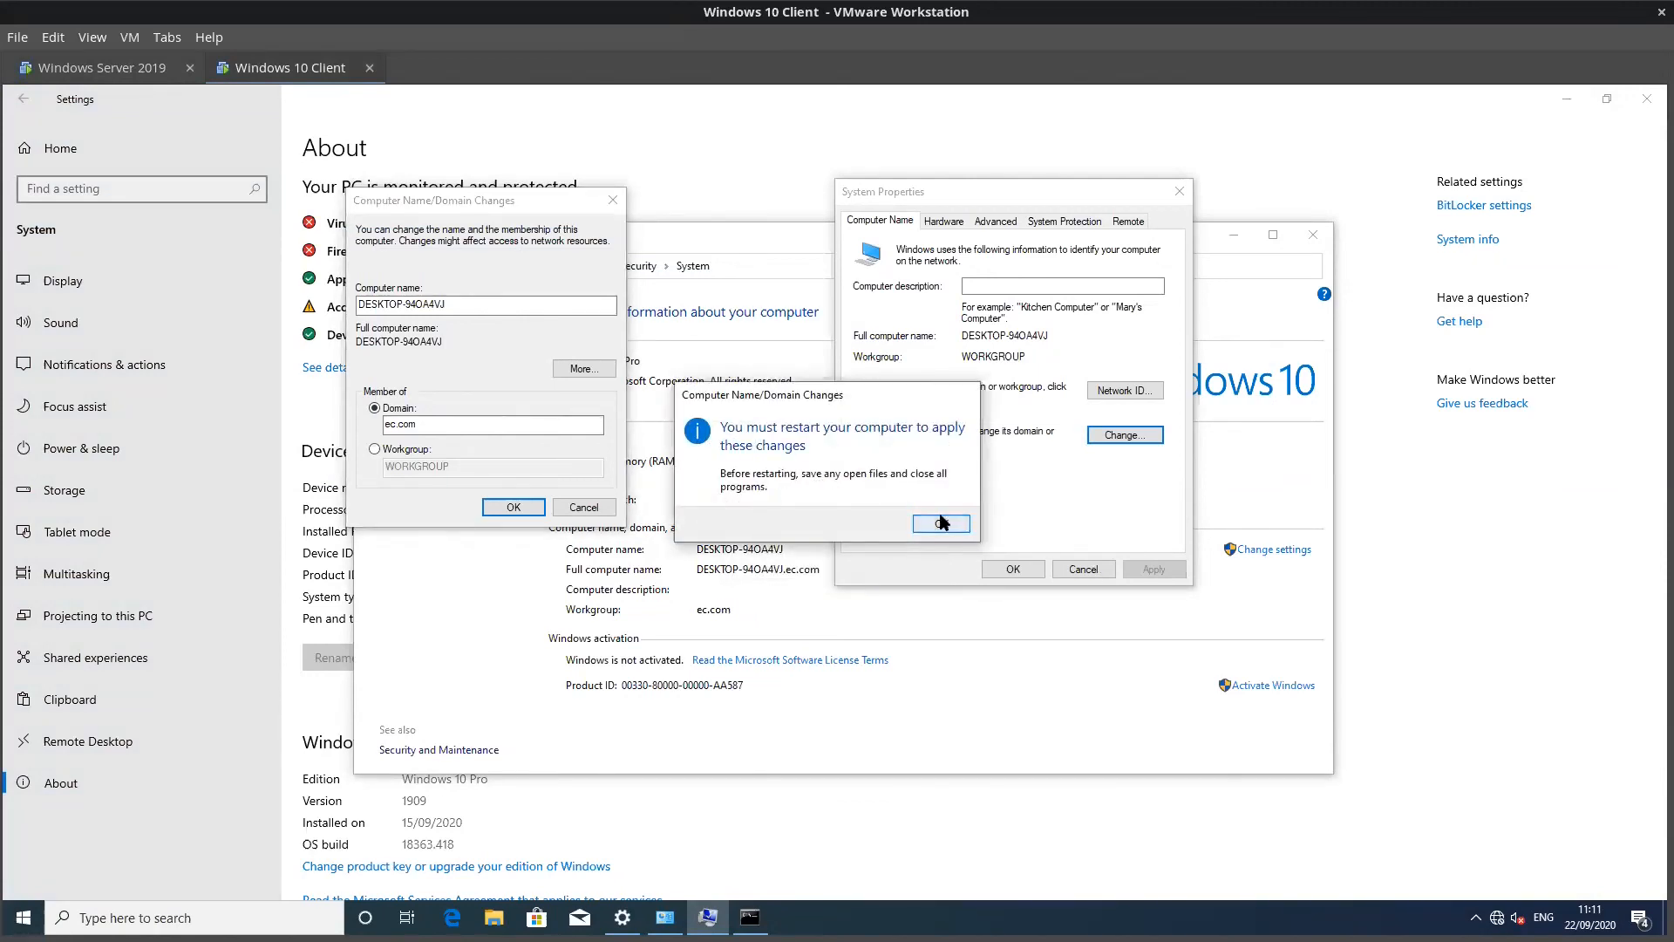
left_click(941, 522)
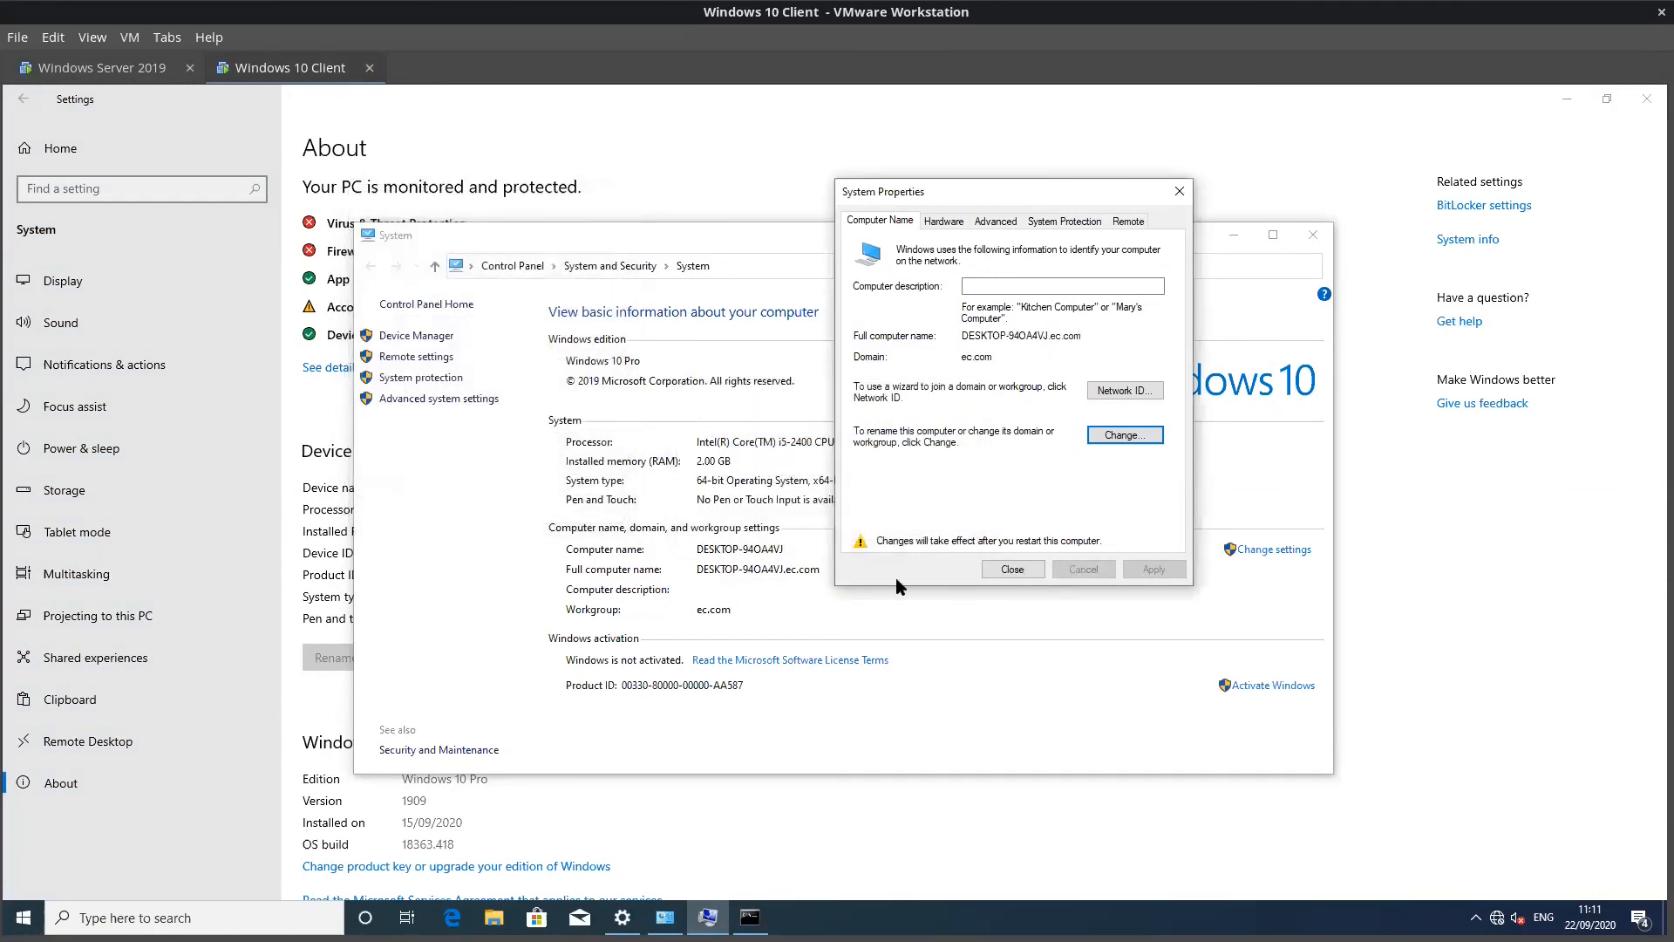
left_click(1002, 567)
left_click(1313, 234)
left_click(848, 517)
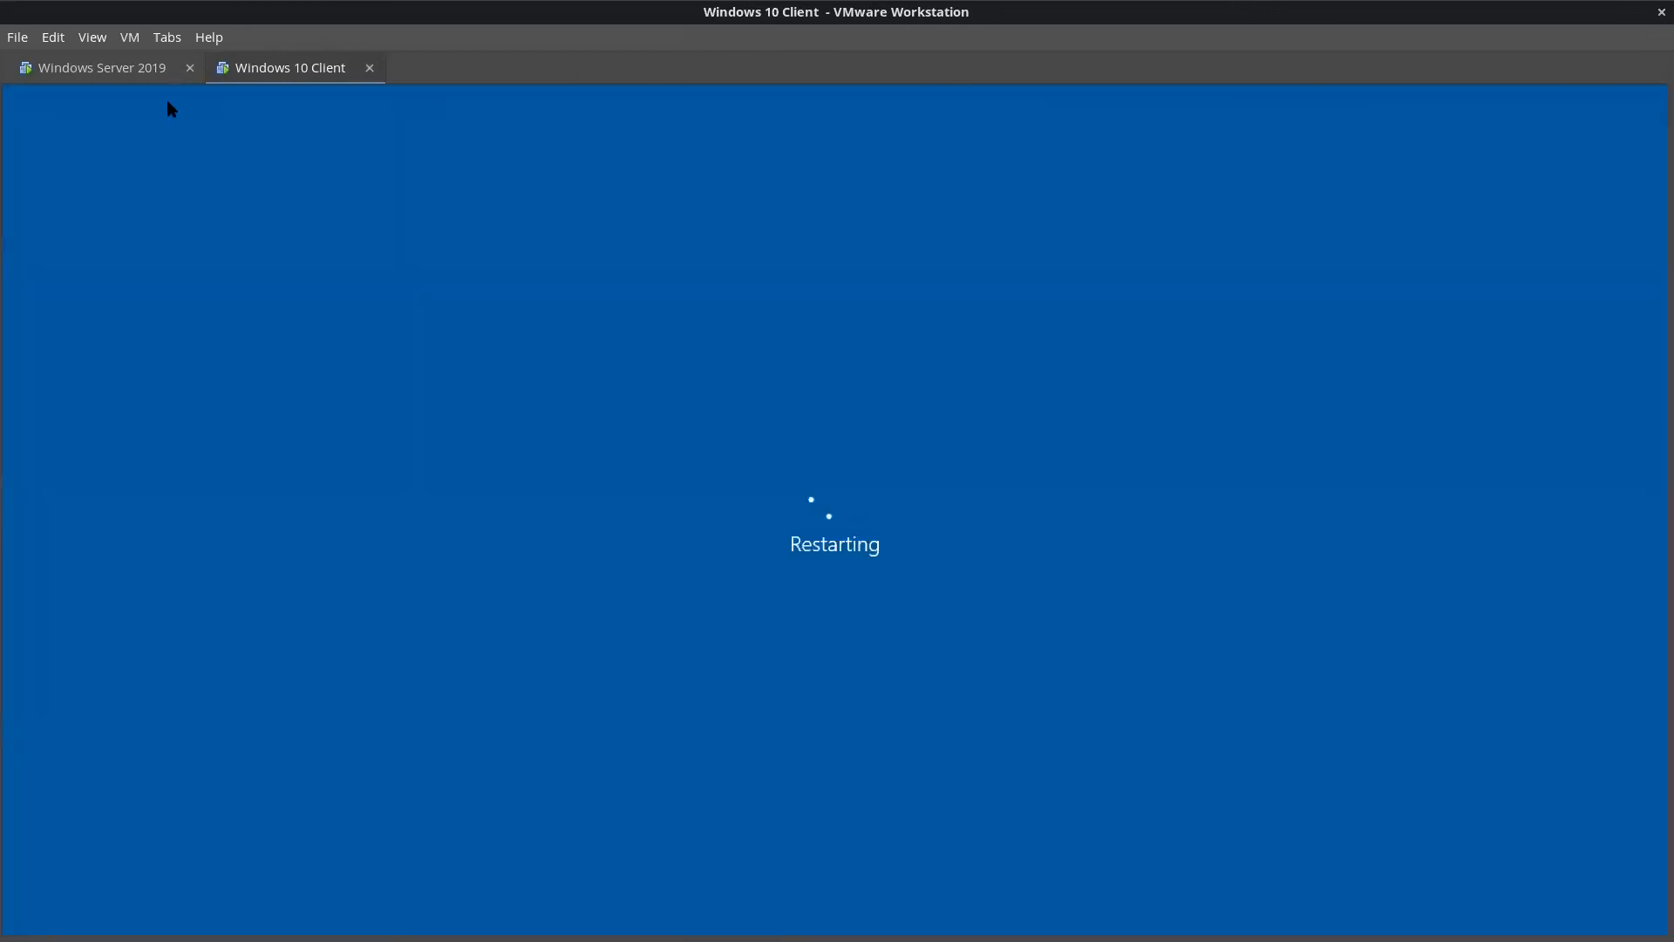
left_click(96, 68)
Step: On the server, open Active Directory Users and Computers to the ec.com Computers container
left_click(1606, 94)
left_click_drag(672, 201, 673, 147)
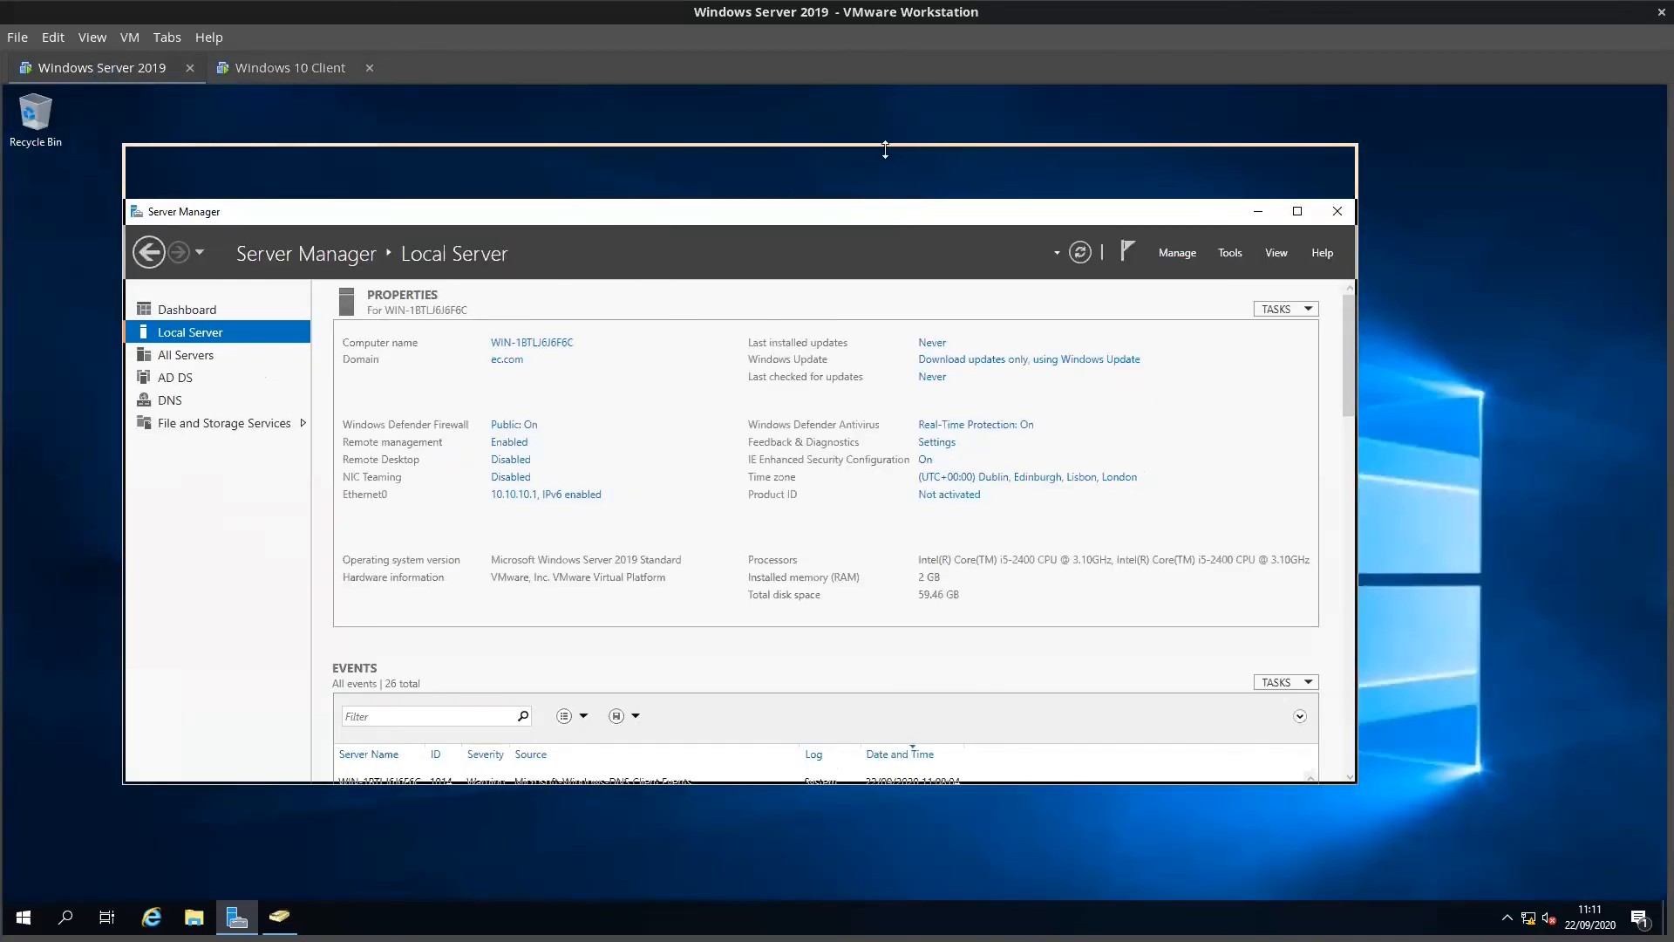
left_click(1231, 199)
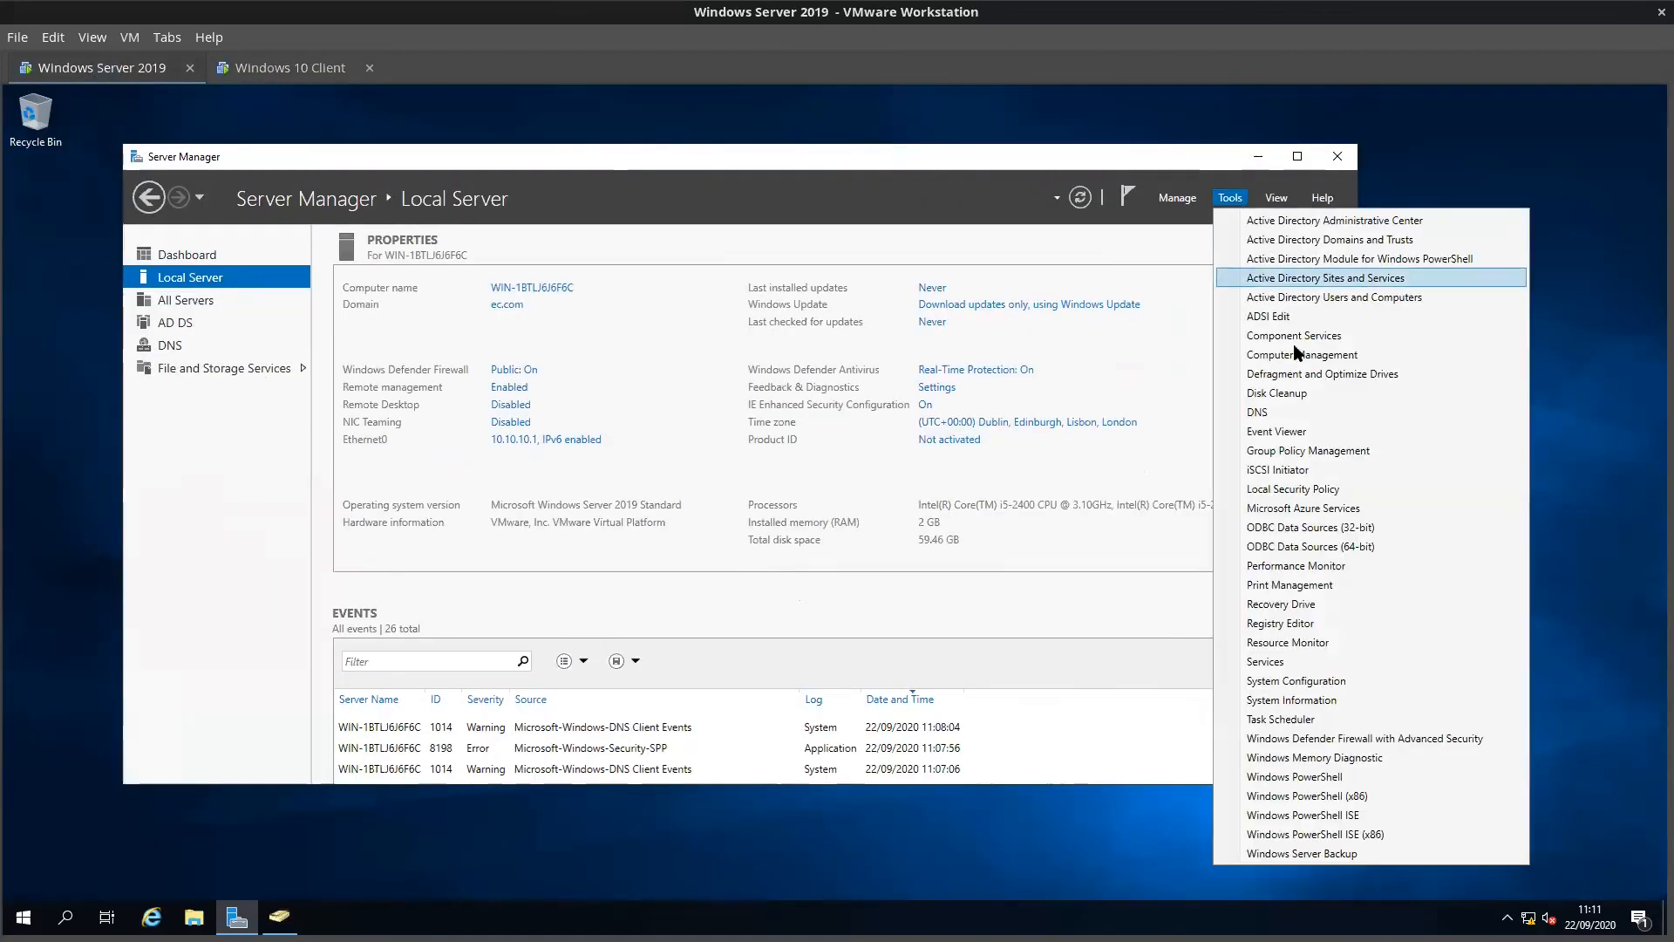
left_click(1330, 297)
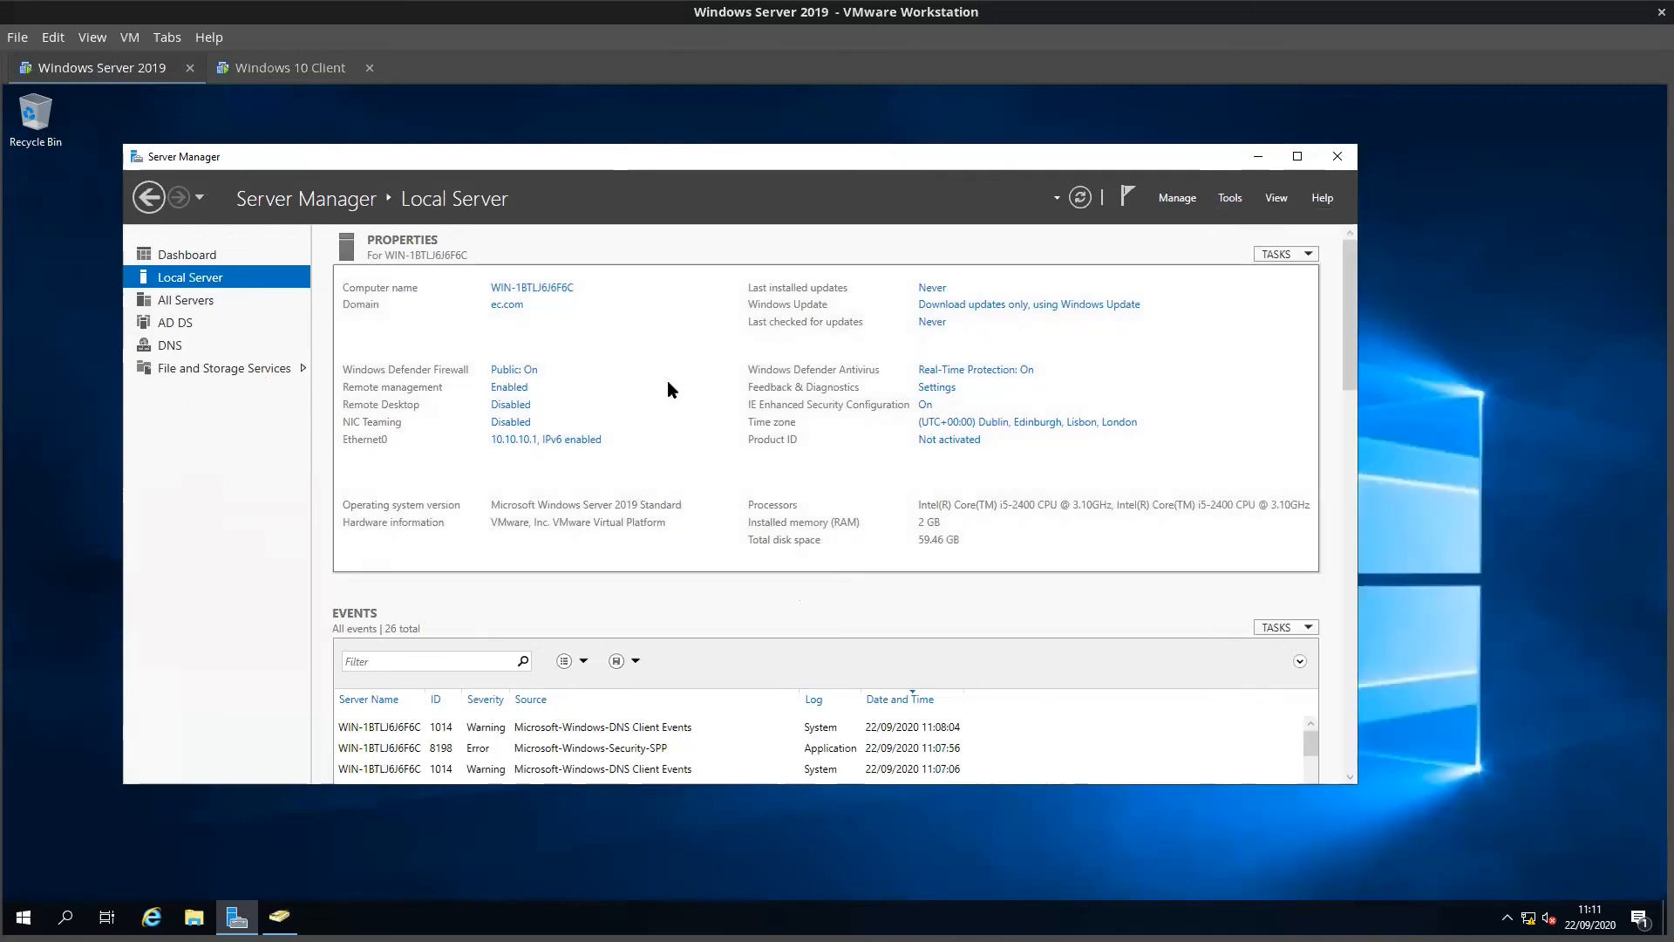
left_click(140, 275)
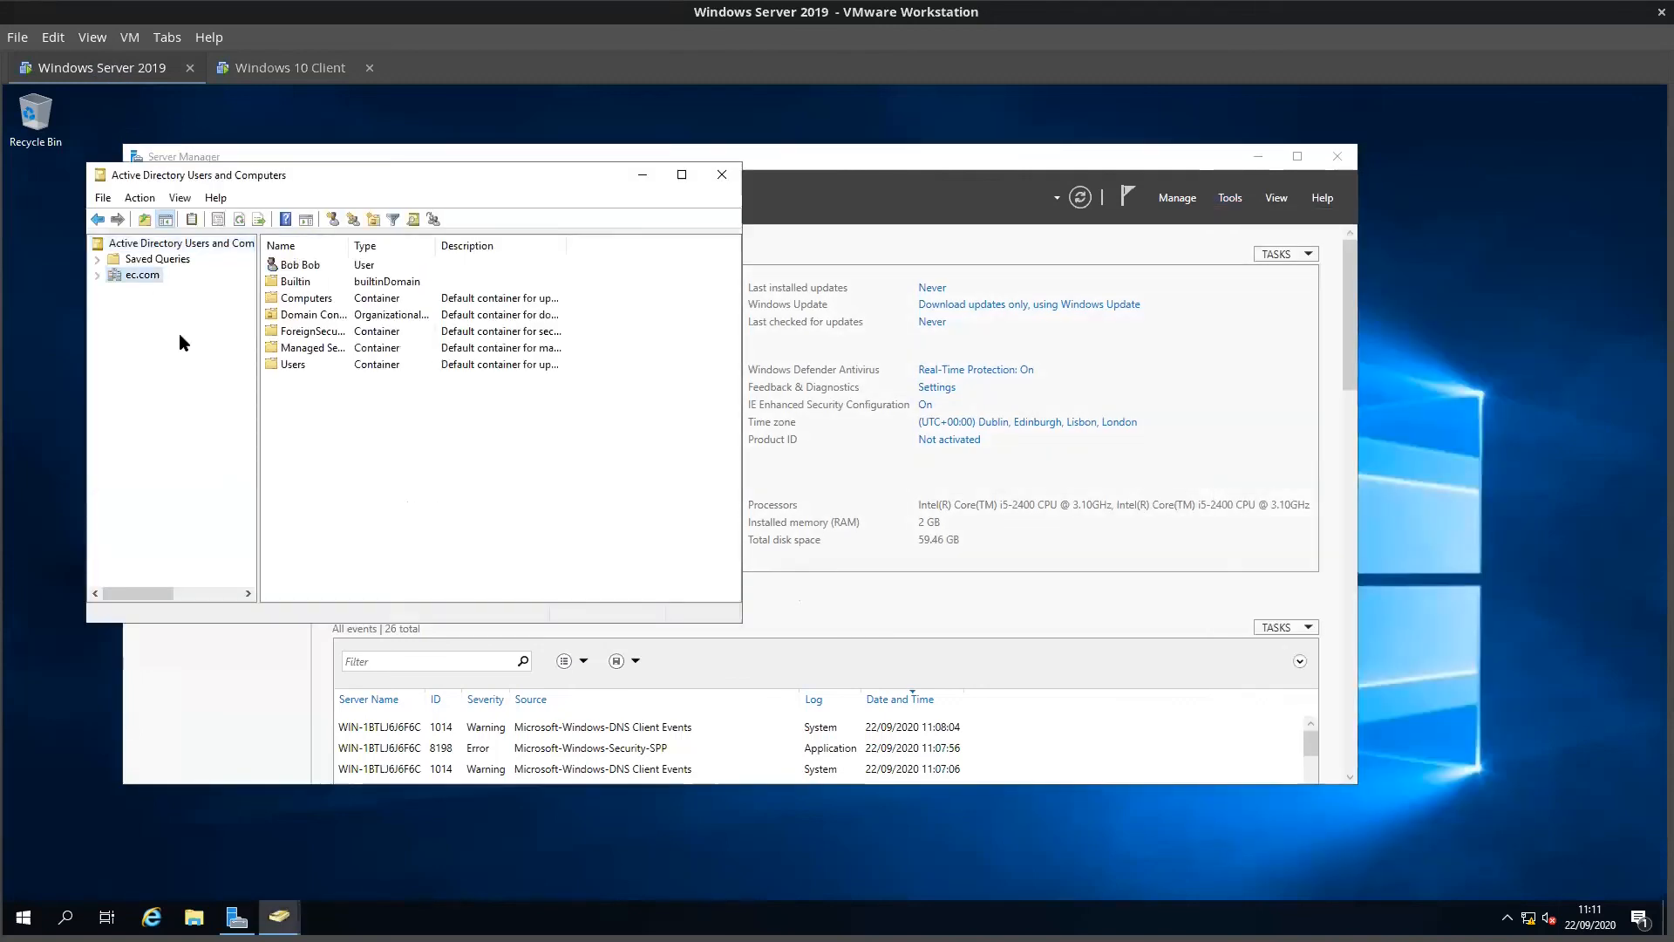
double_click(305, 298)
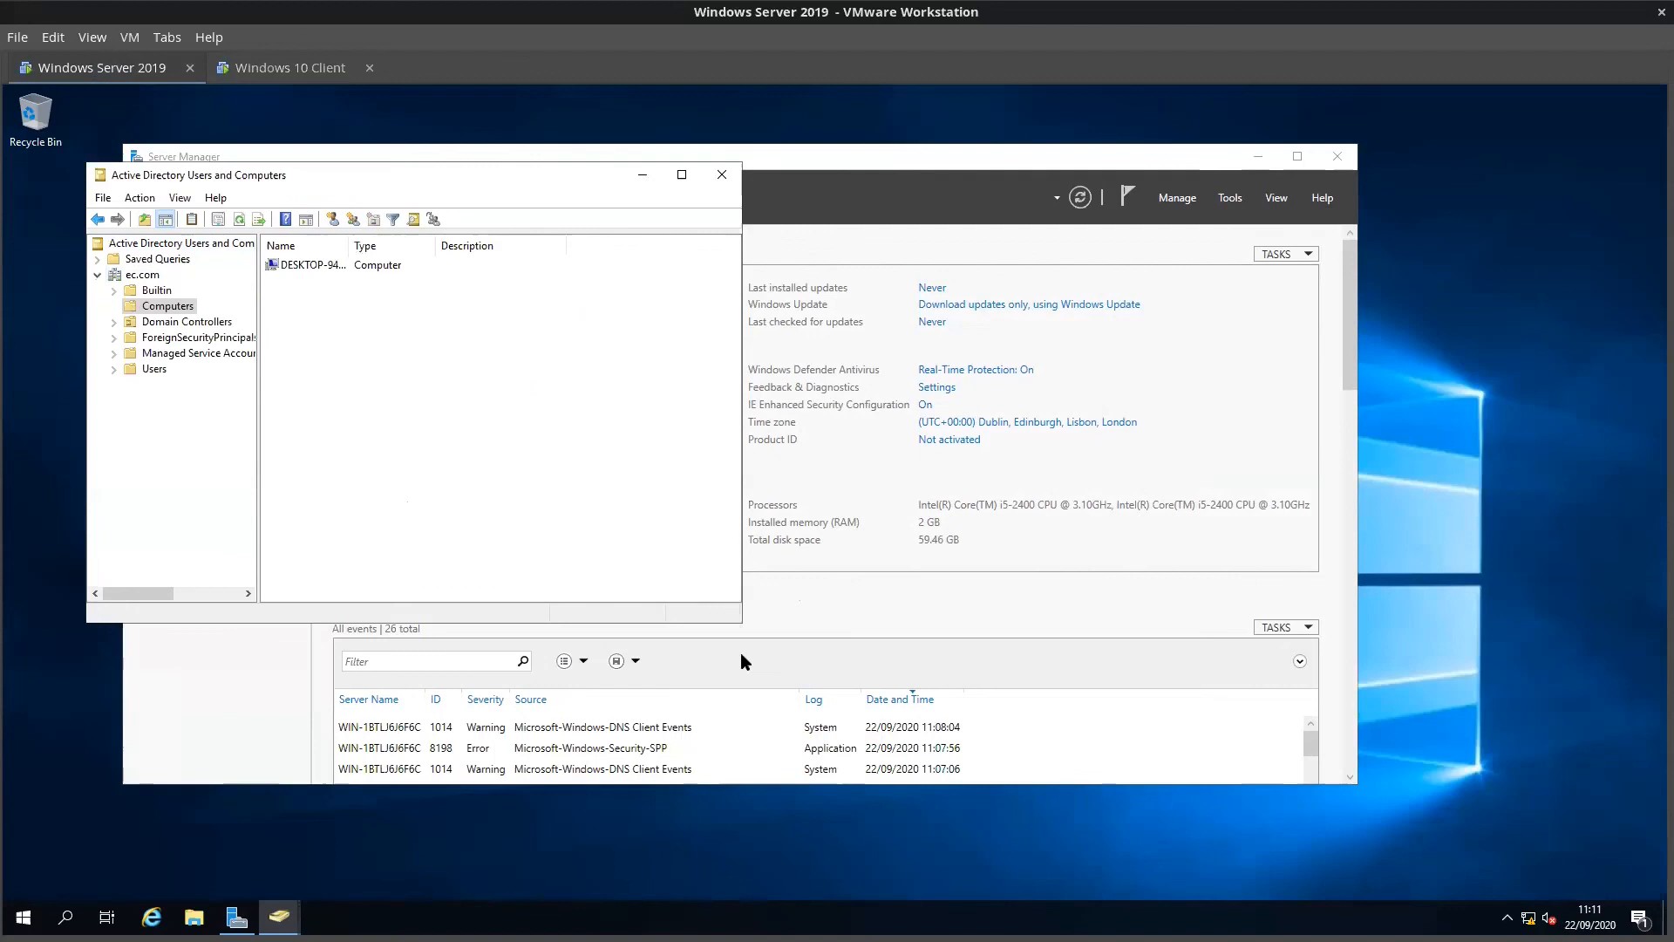
Step: Widen the console and Name column to reveal the DESKTOP-94OA4VJ computer entry
left_click_drag(742, 392, 1194, 393)
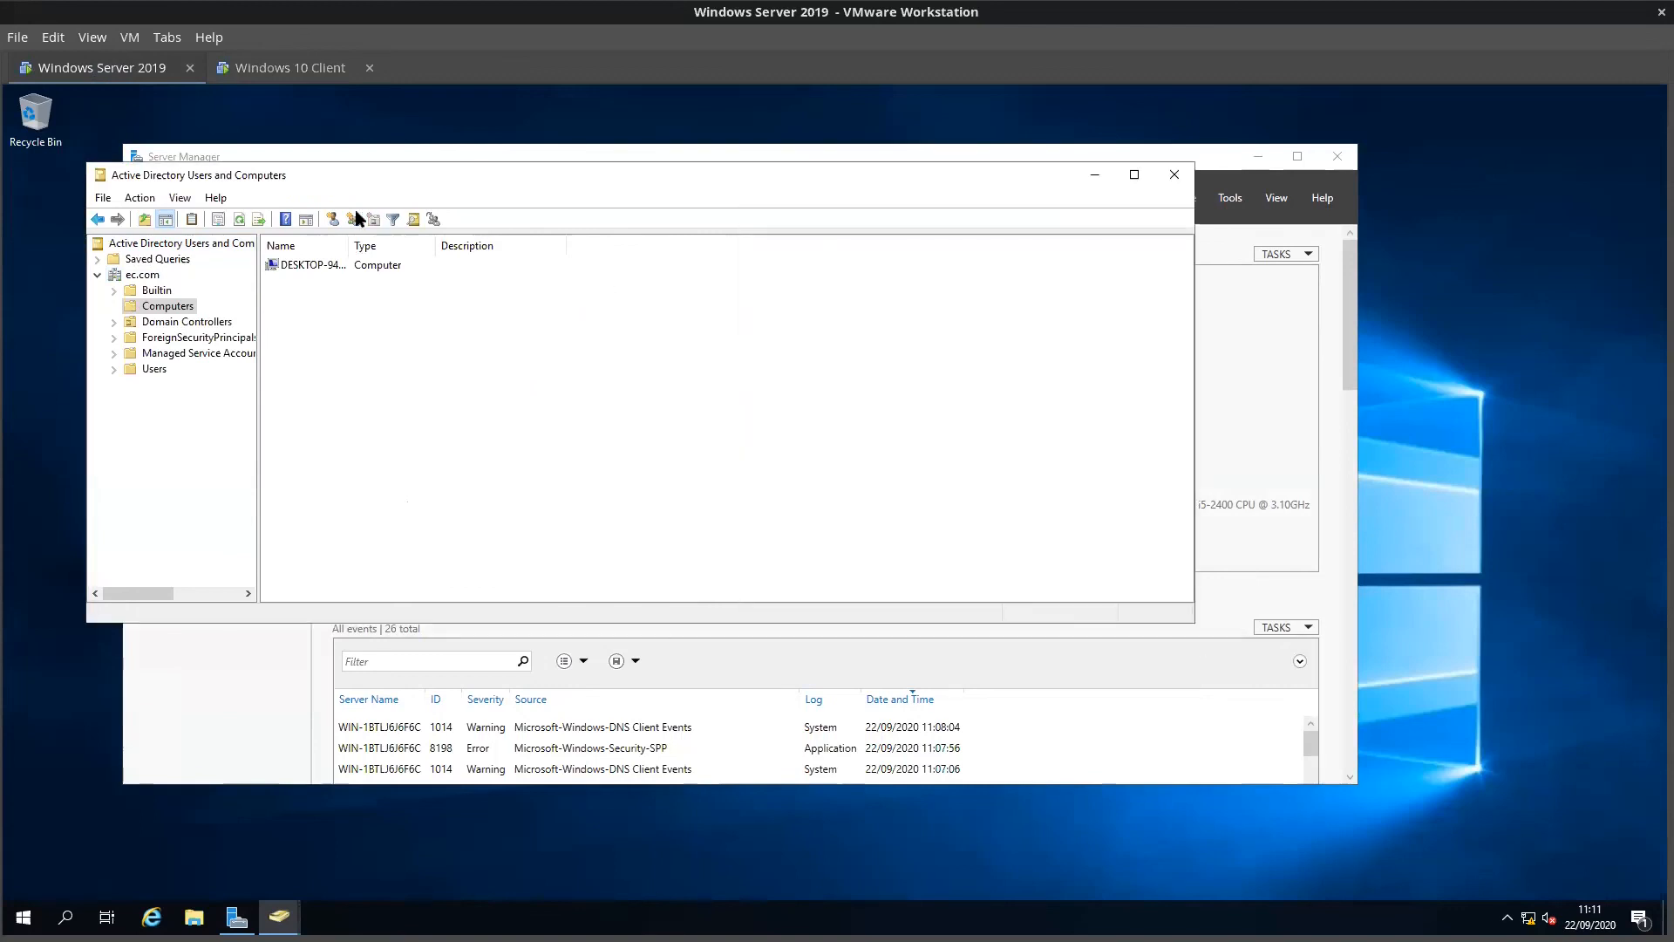
left_click_drag(345, 245, 564, 245)
left_click(349, 266)
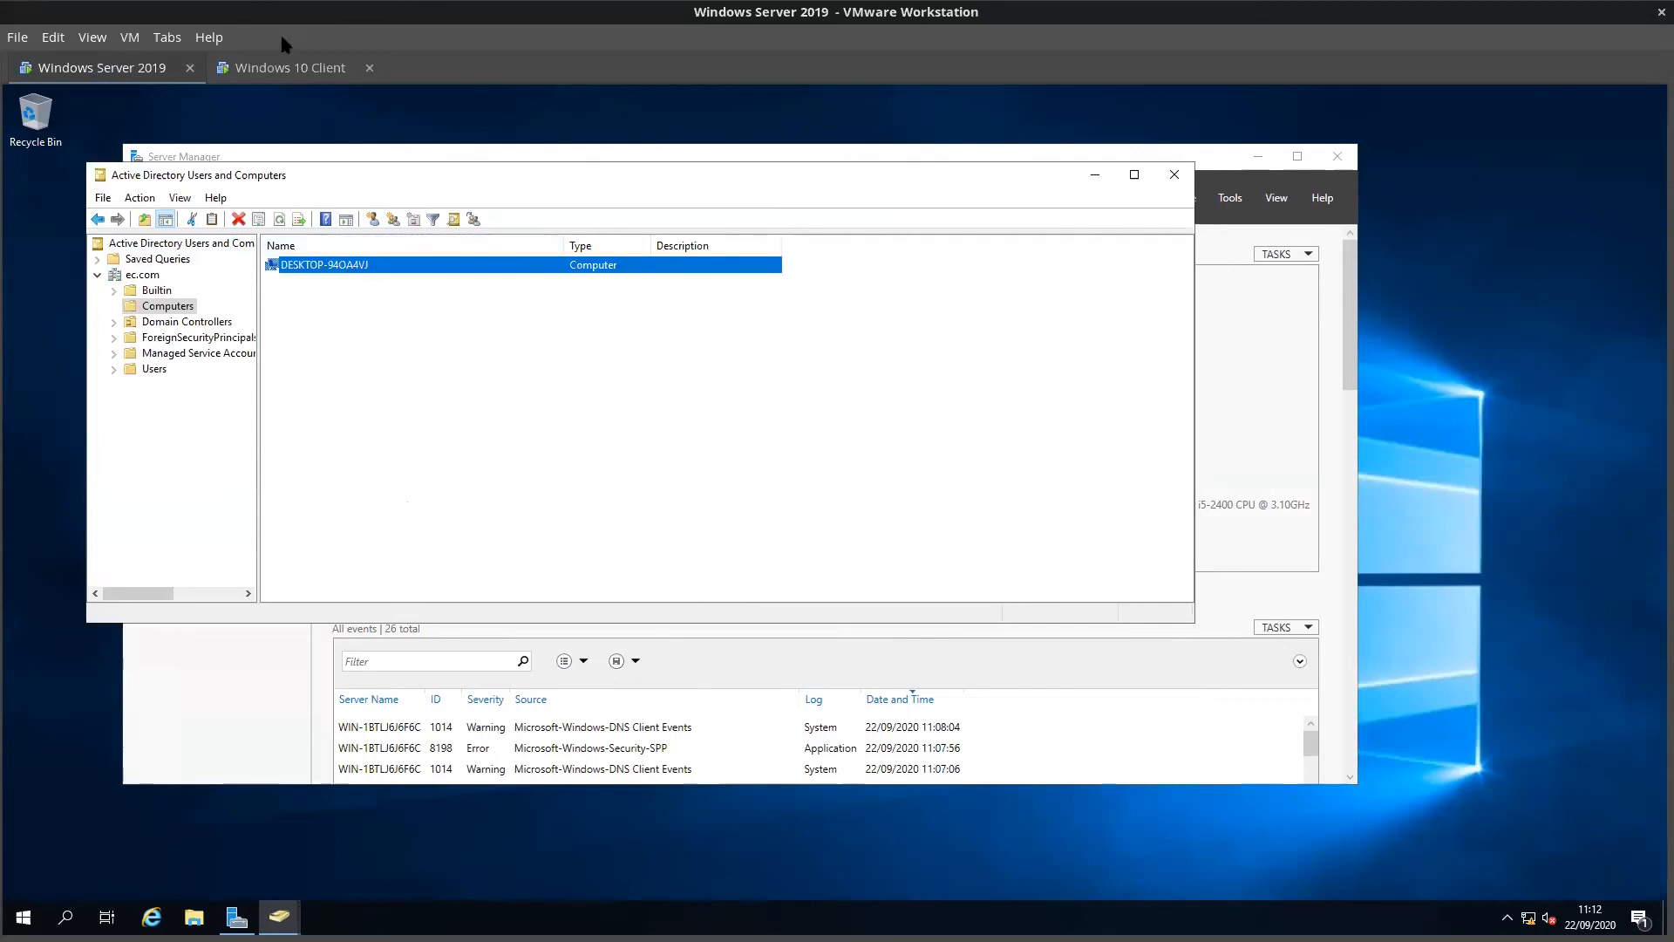
left_click(296, 86)
left_click(297, 74)
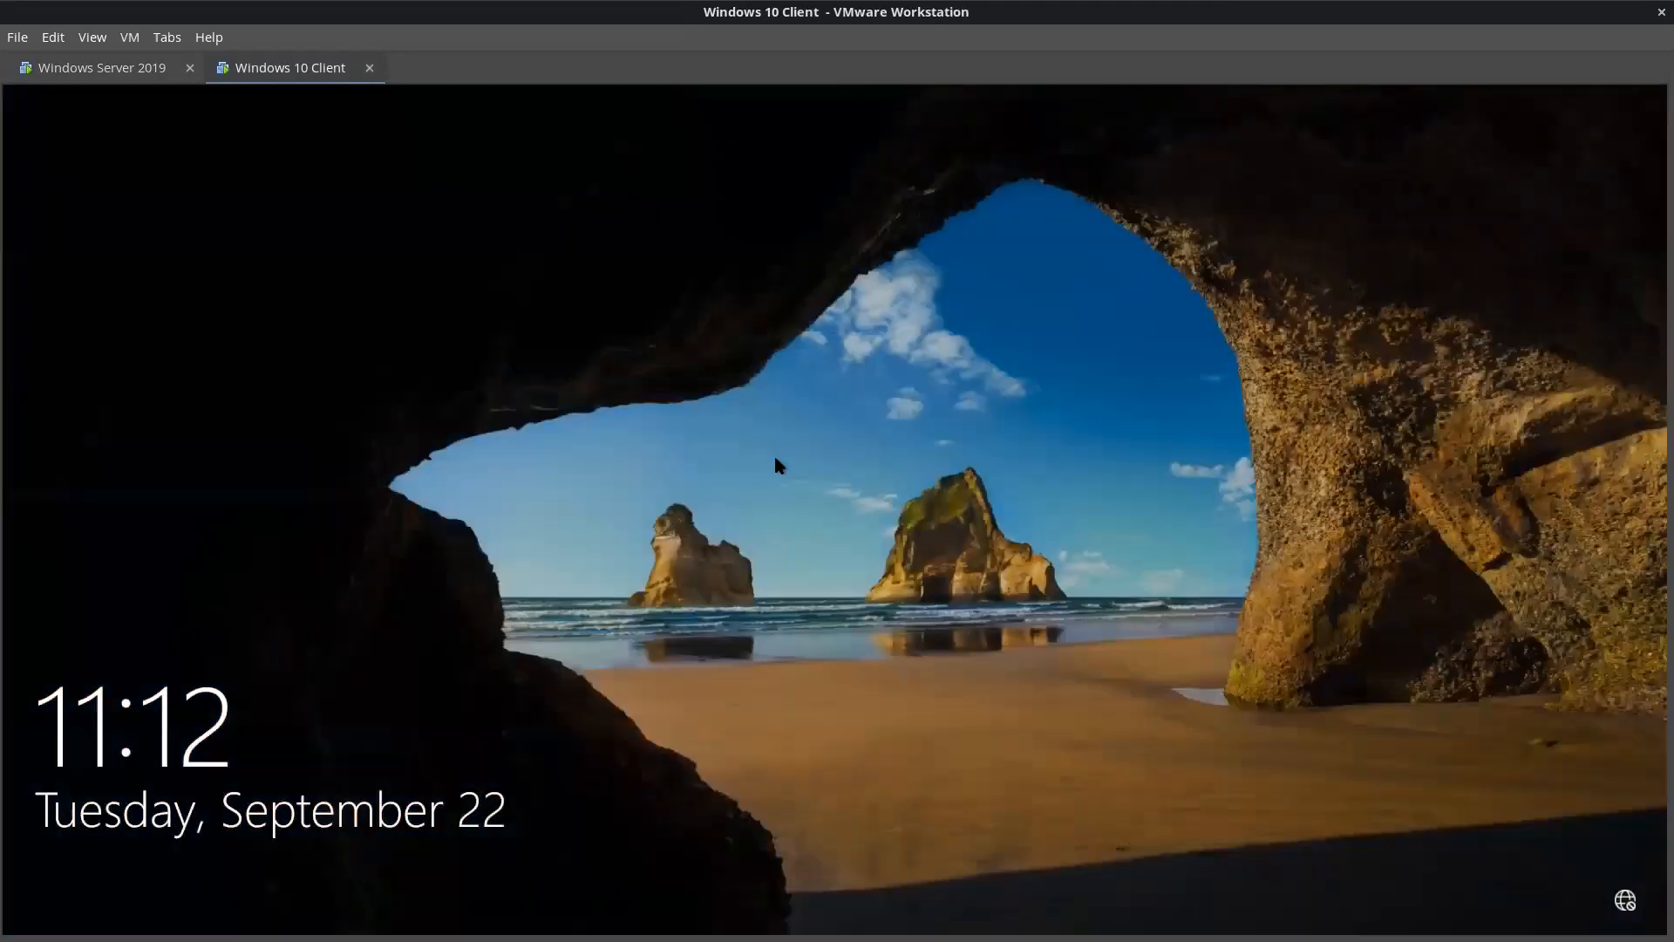
Step: Send Ctrl+Alt+Del and sign in via Other user as the new EC domain user with its password
left_click(126, 37)
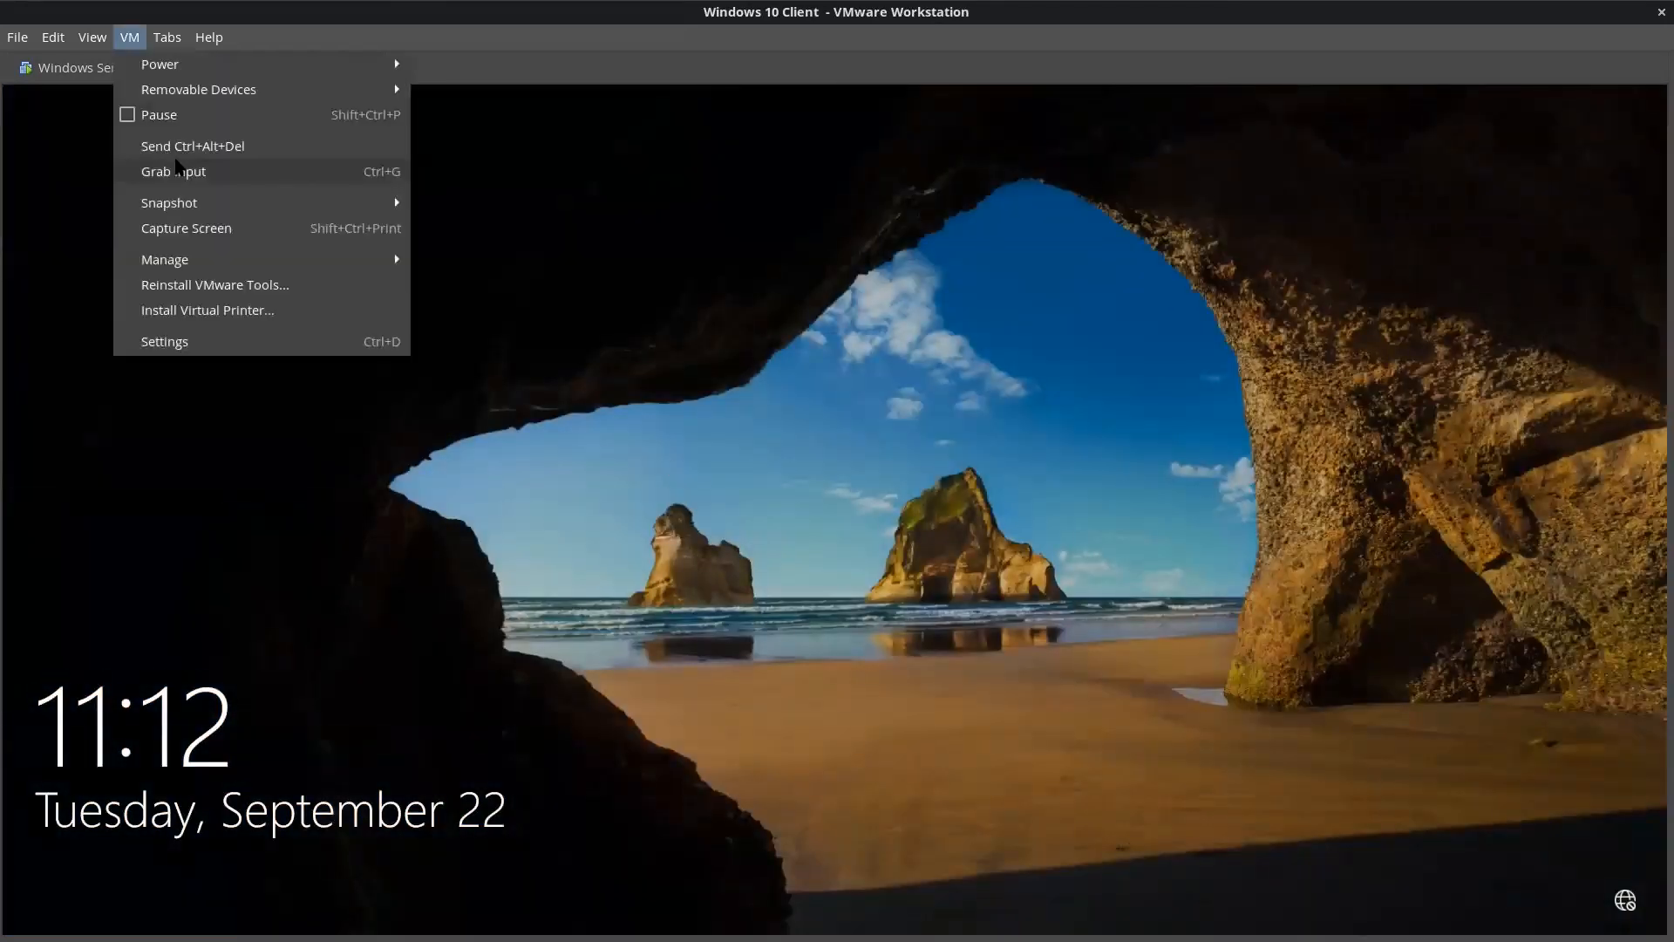
left_click(200, 142)
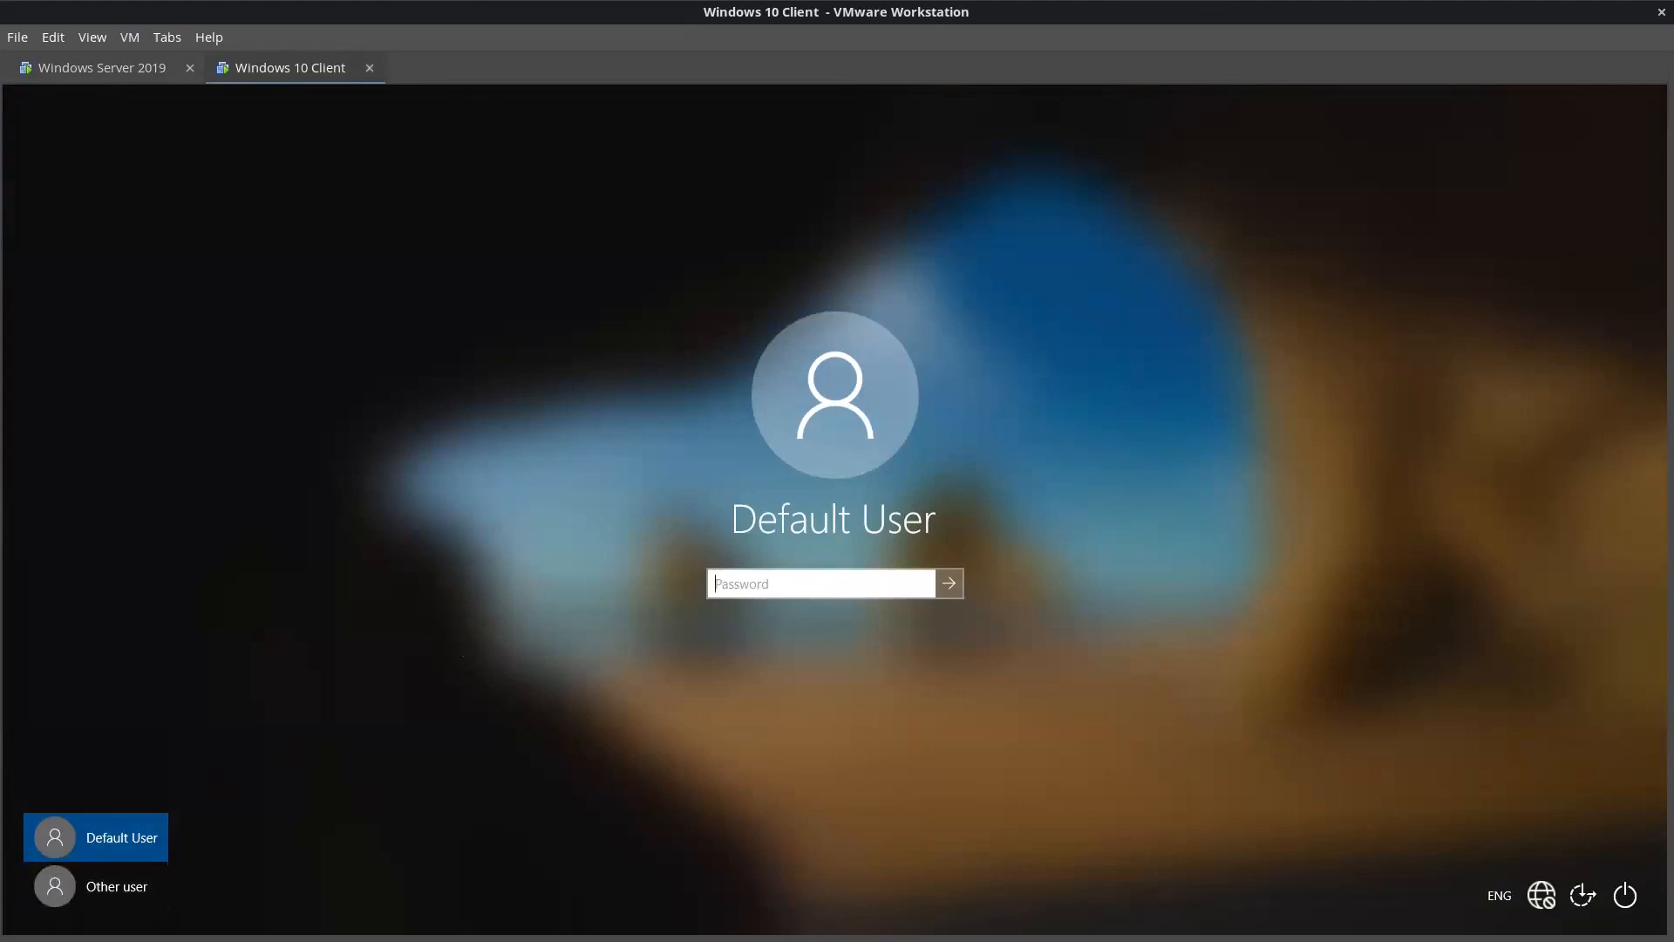
left_click(105, 886)
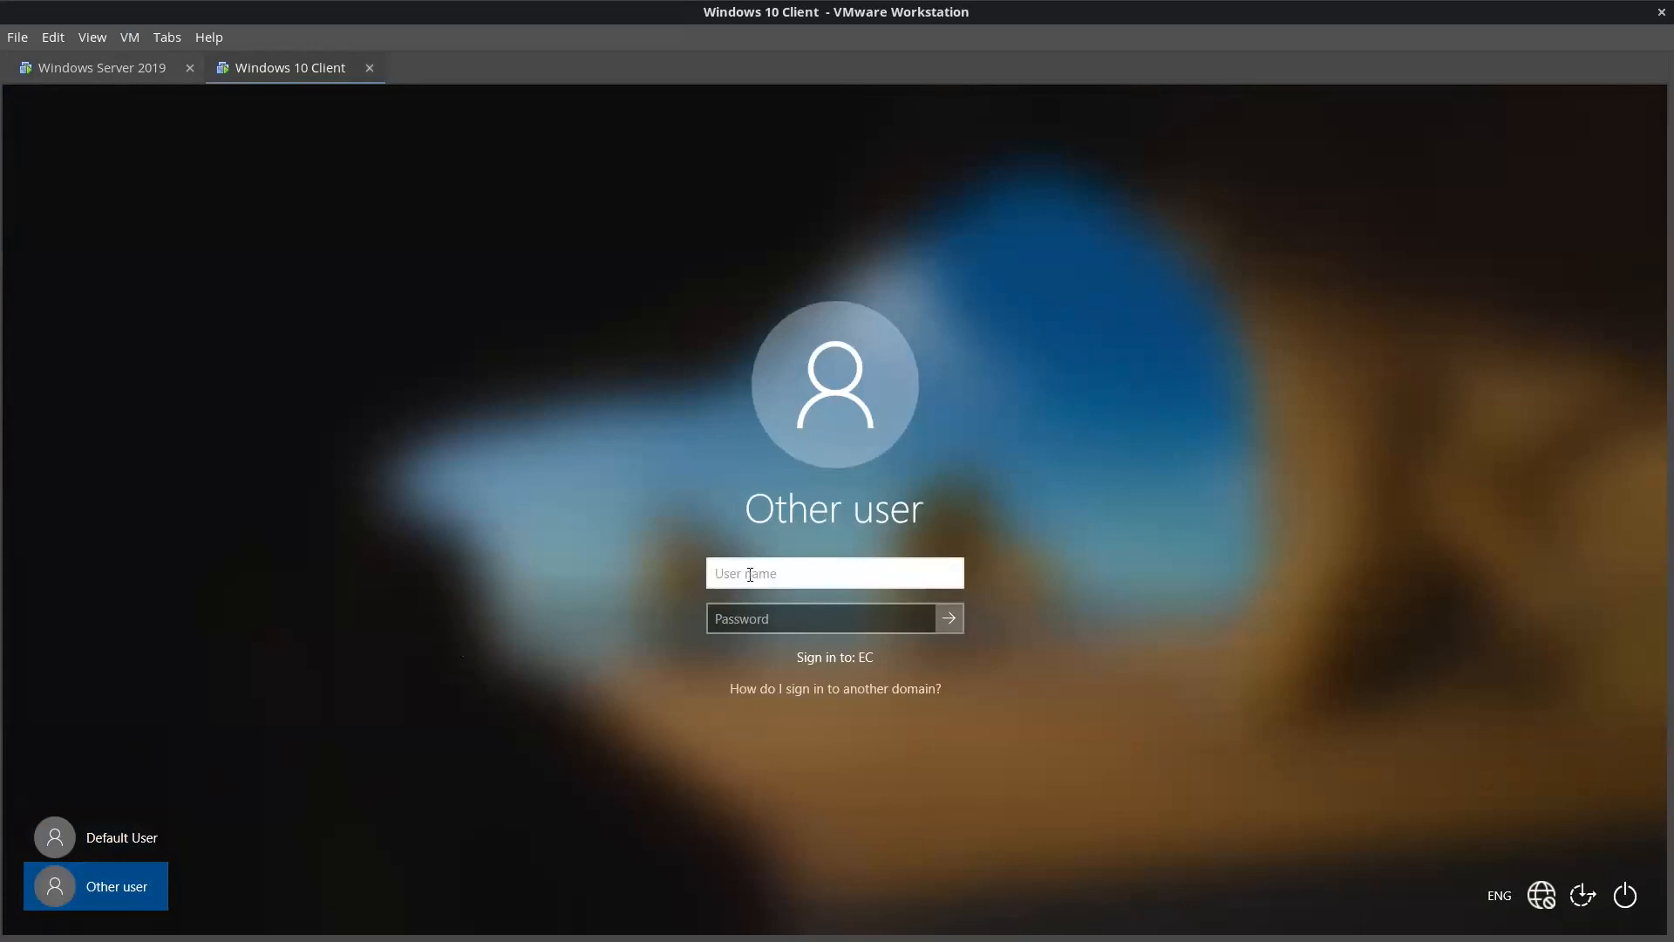
type("EC\\bob")
left_click(748, 617)
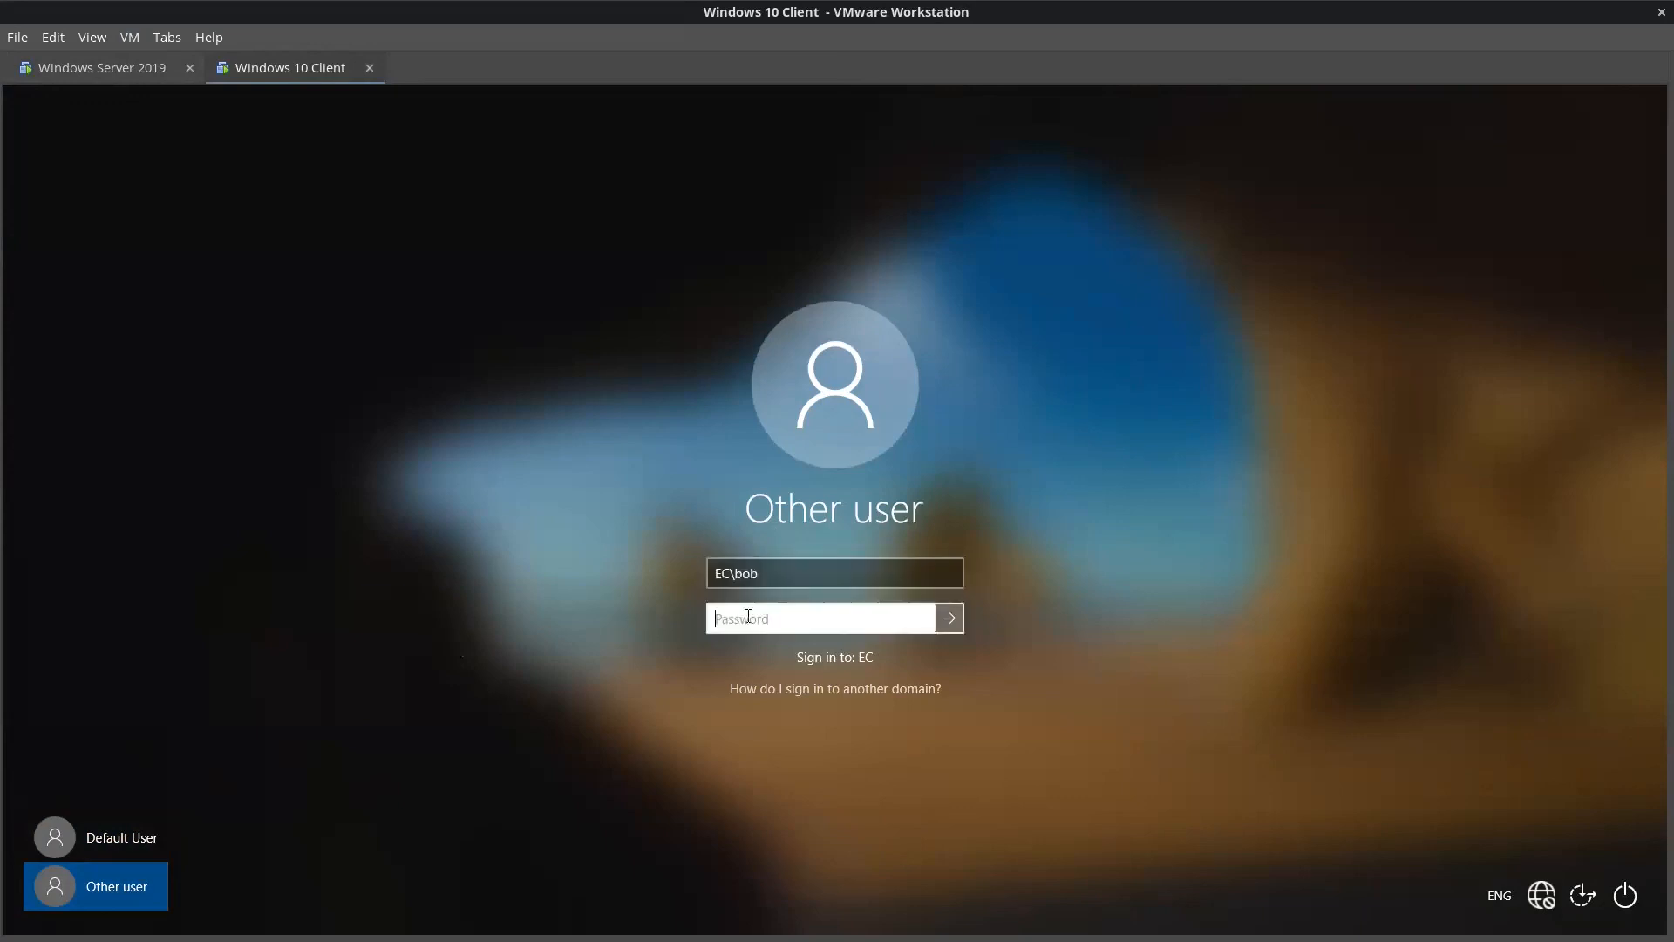
type("Password12345!6789")
left_click(926, 619)
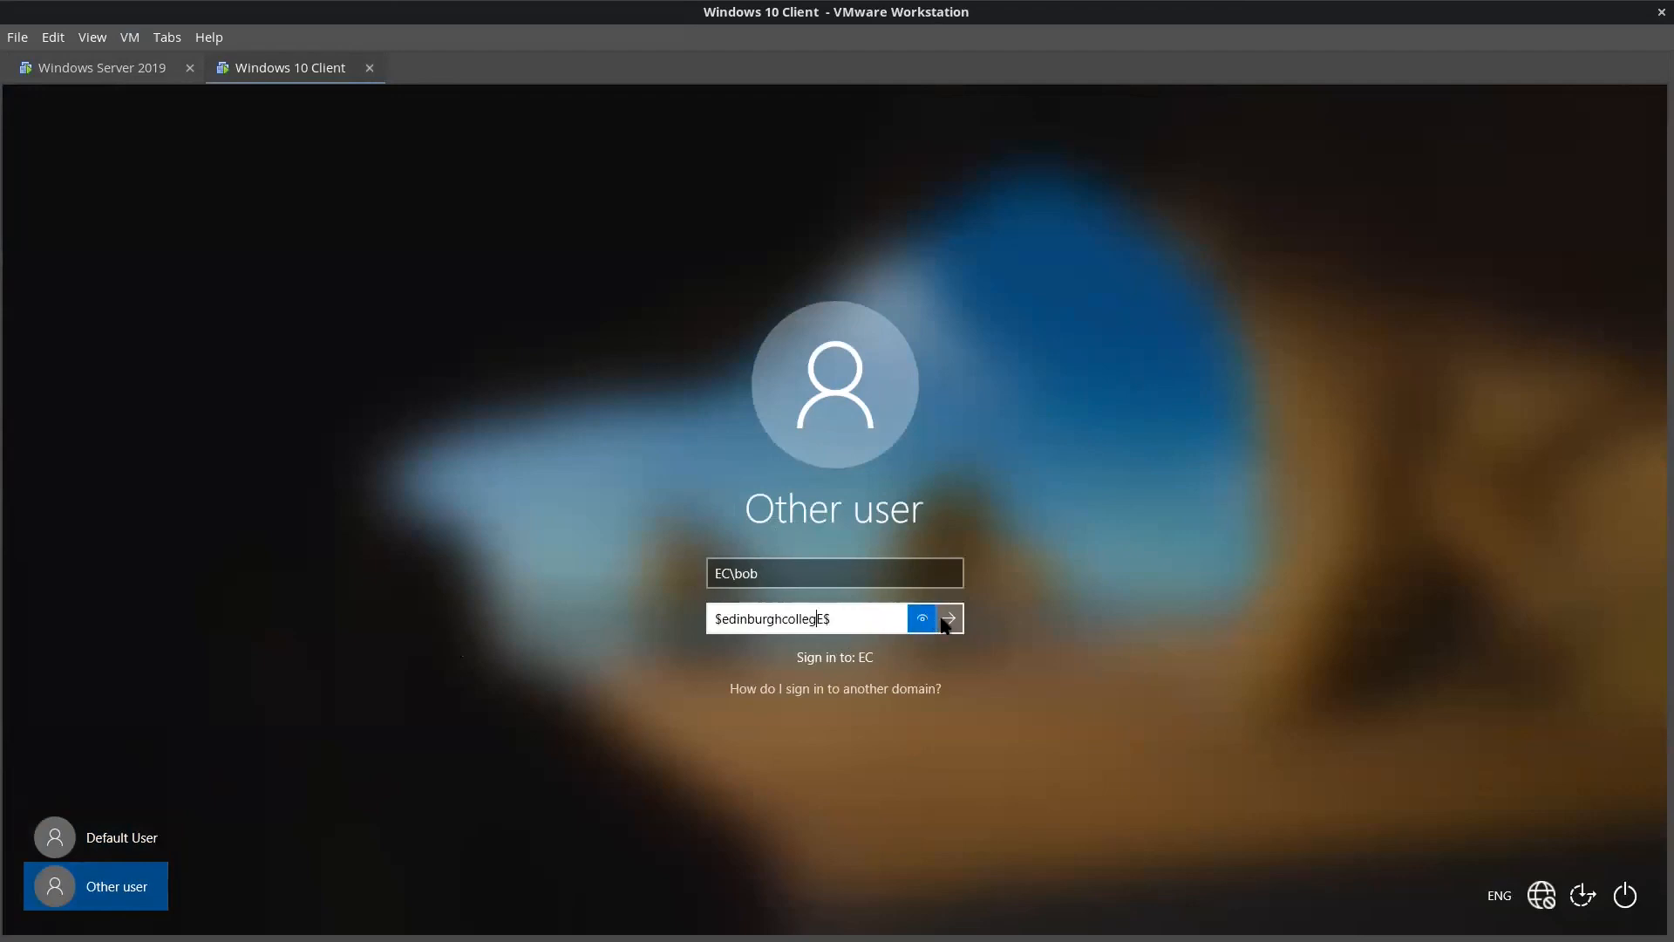
left_click(948, 618)
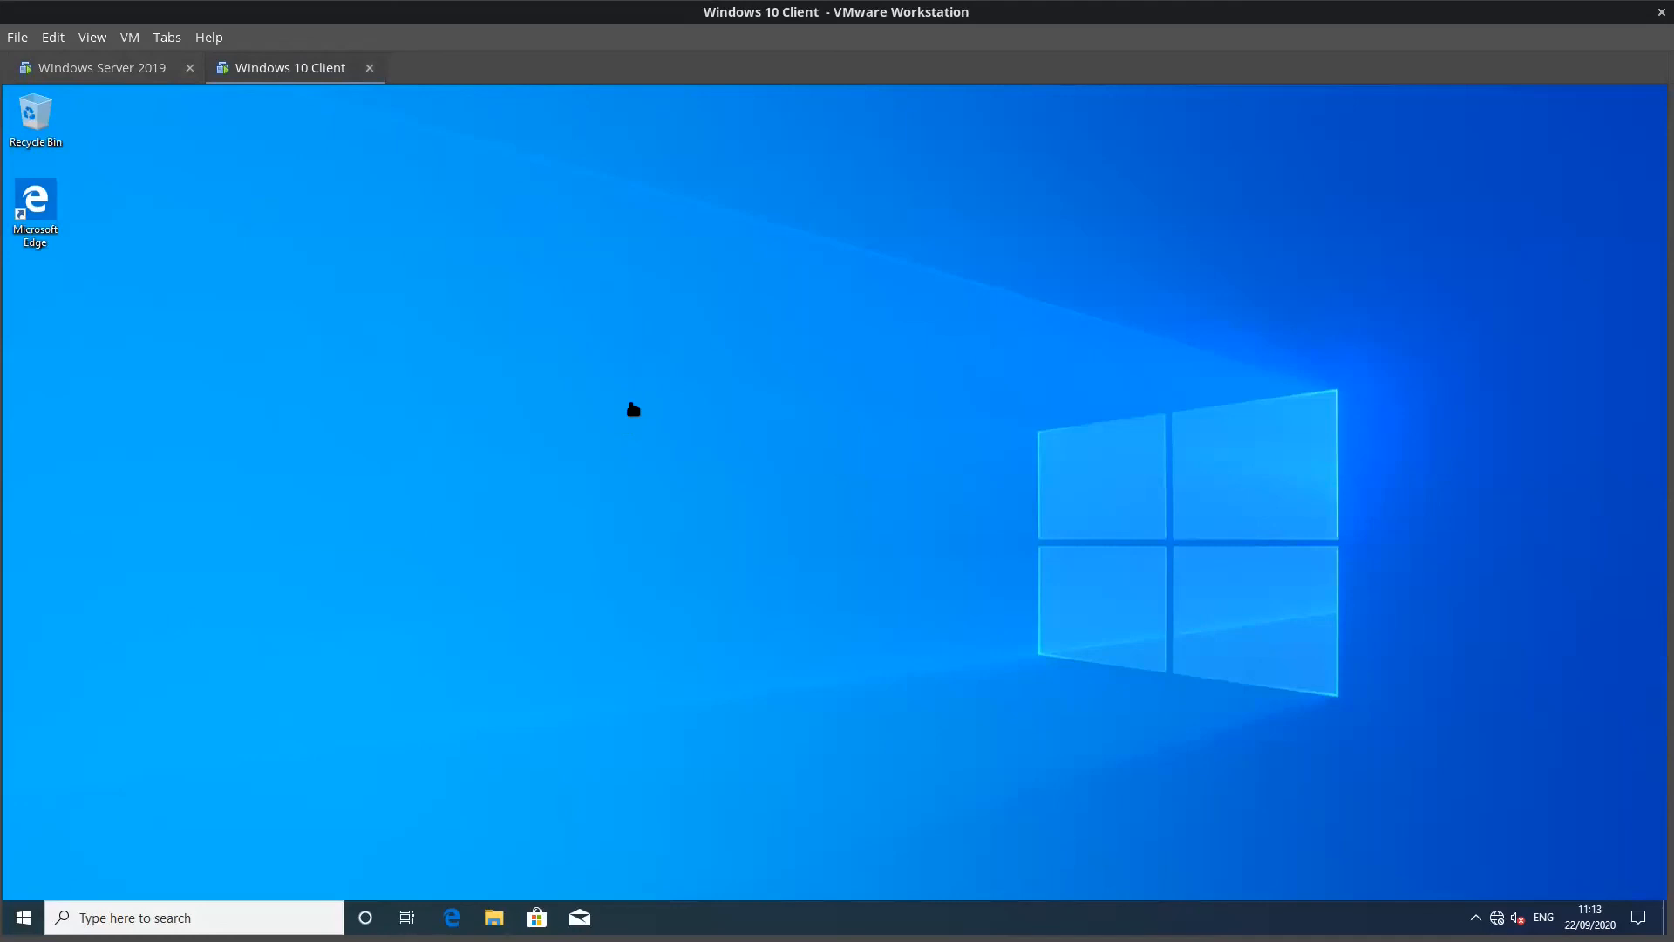
Step: Run ipconfig /all in a command prompt and highlight the Primary Dns Suffix ec.com line
key("super+r")
type("cmd")
key("Return")
type("ipco")
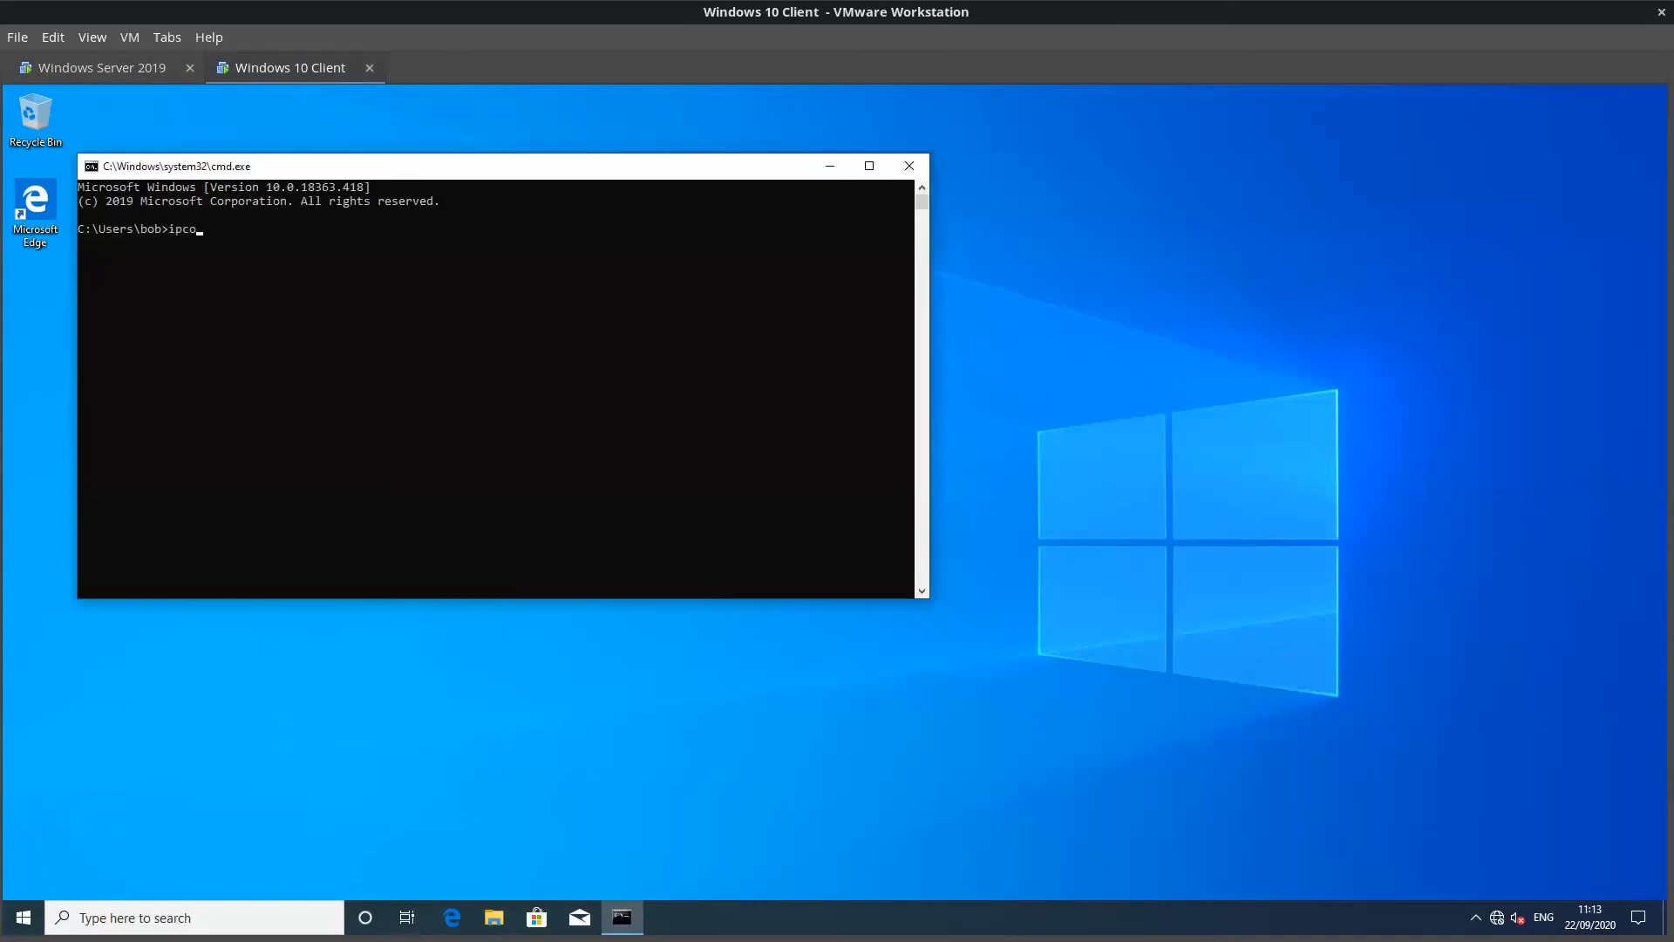
type("nfig /all")
key("Return")
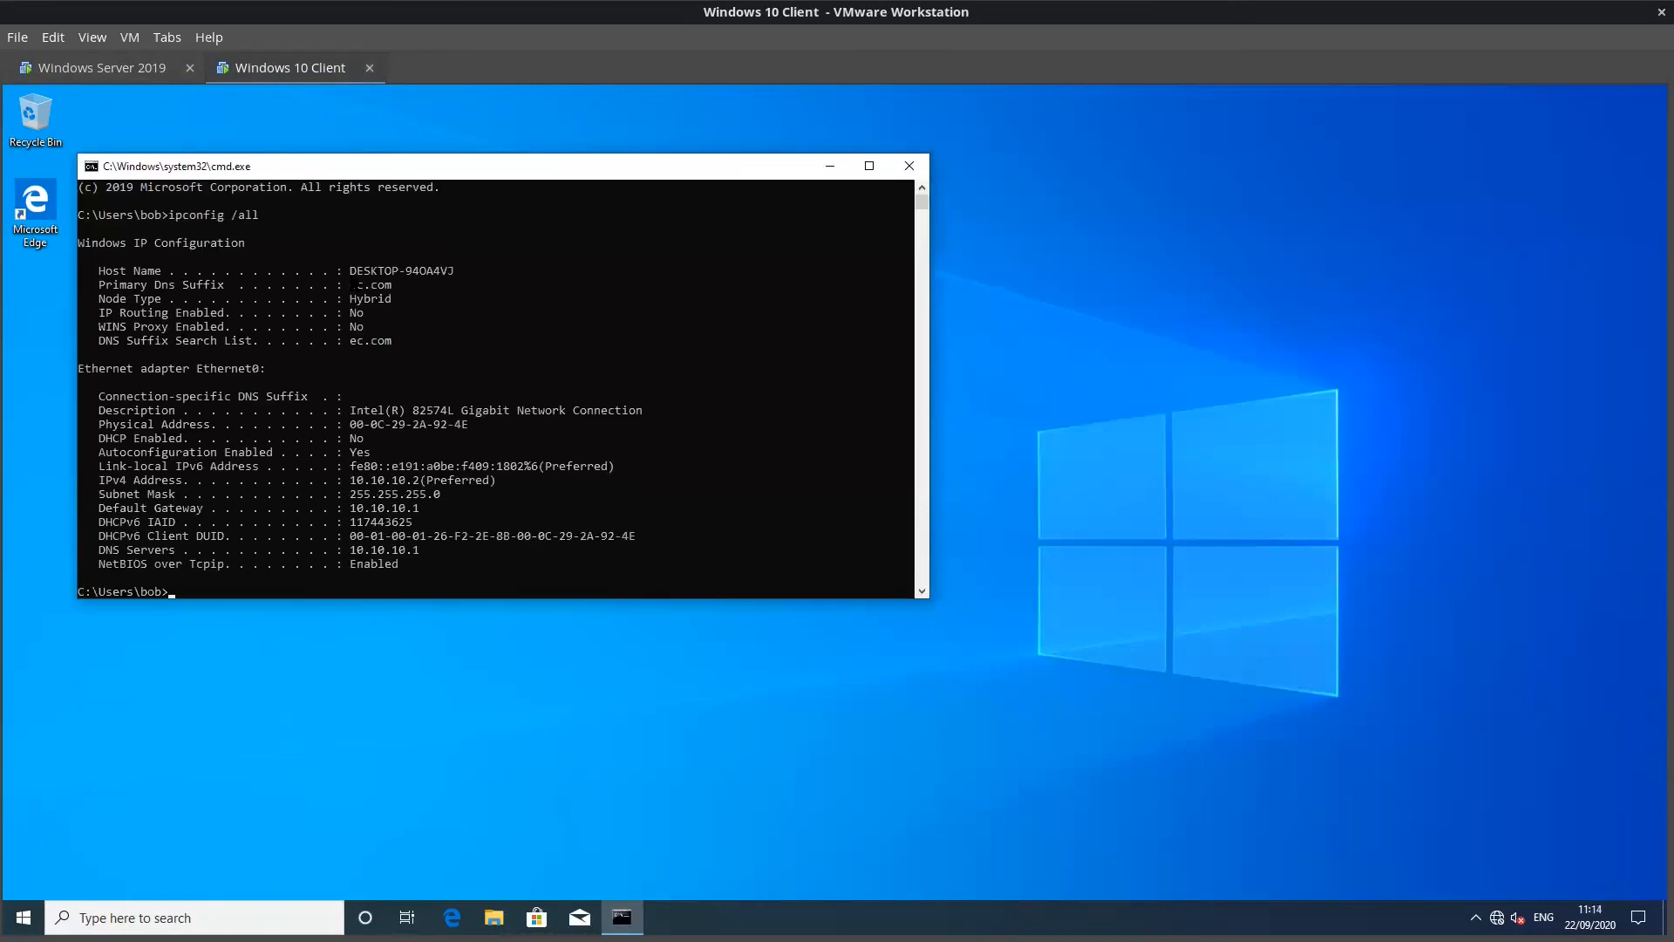
left_click_drag(86, 282, 454, 286)
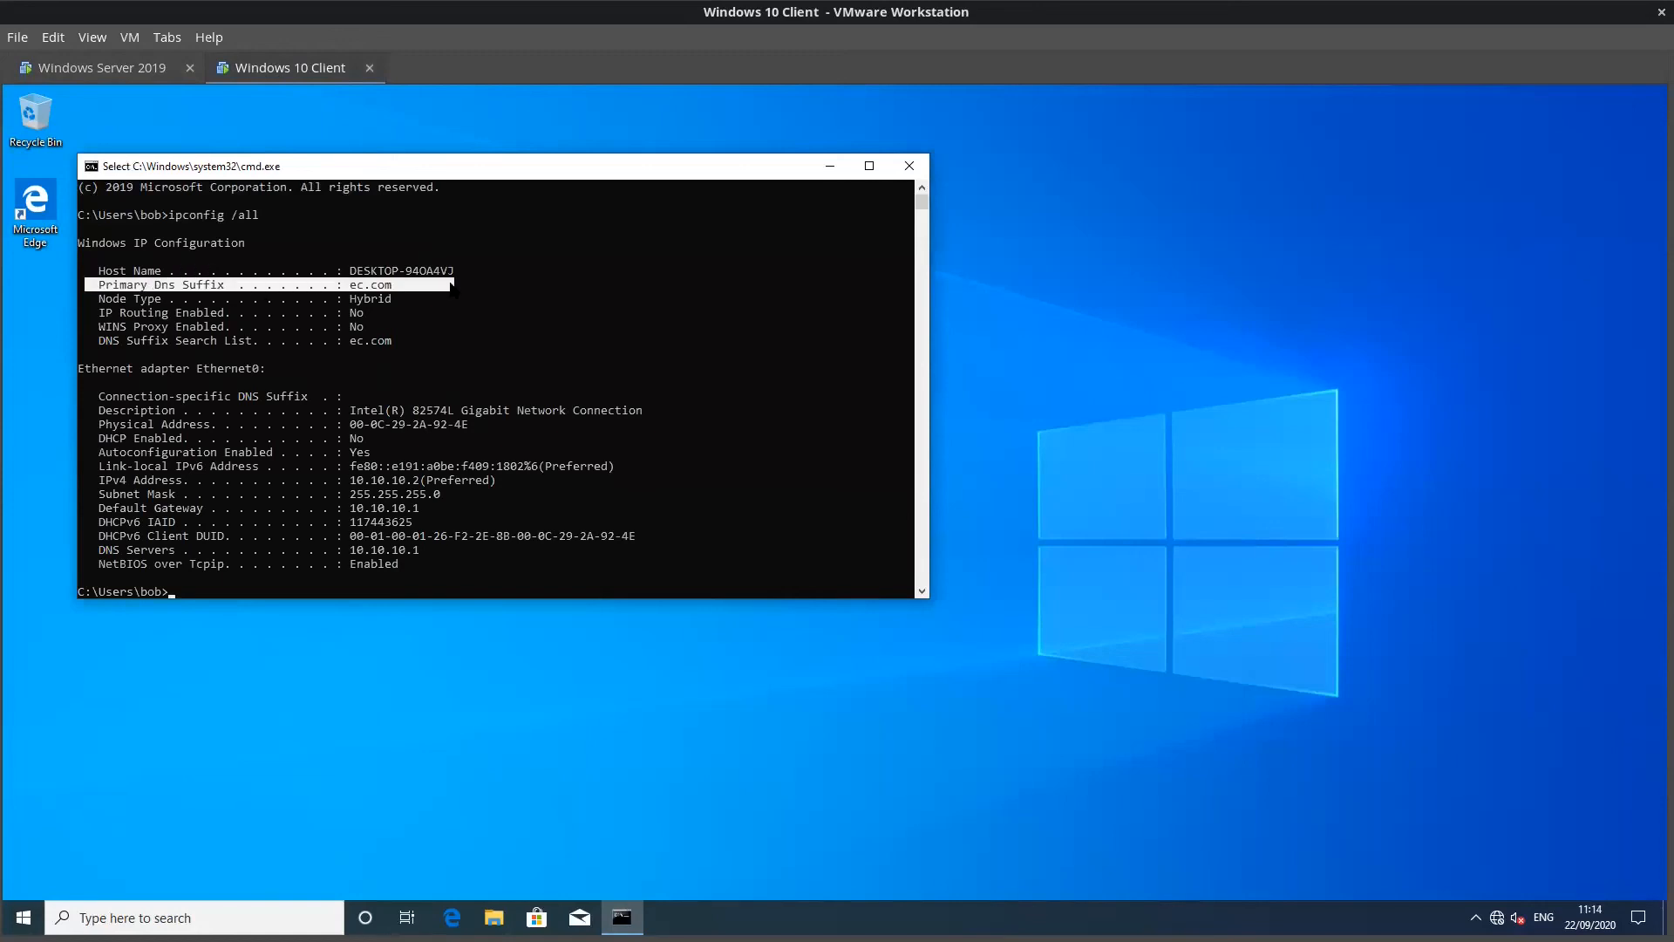
right_click(427, 408)
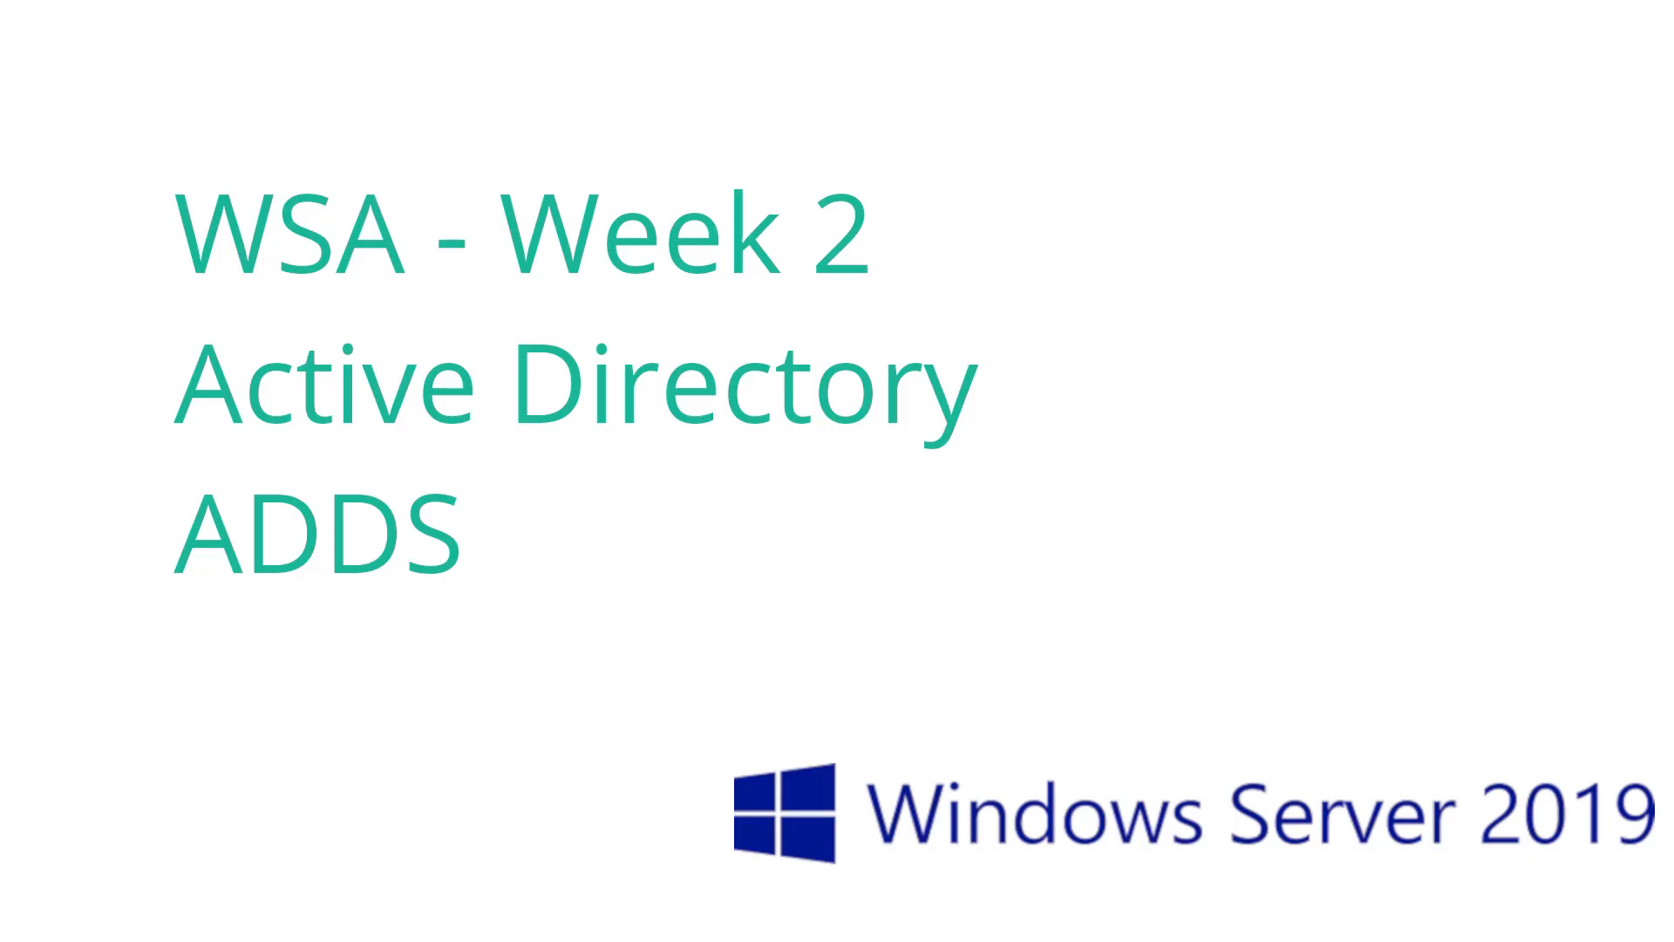